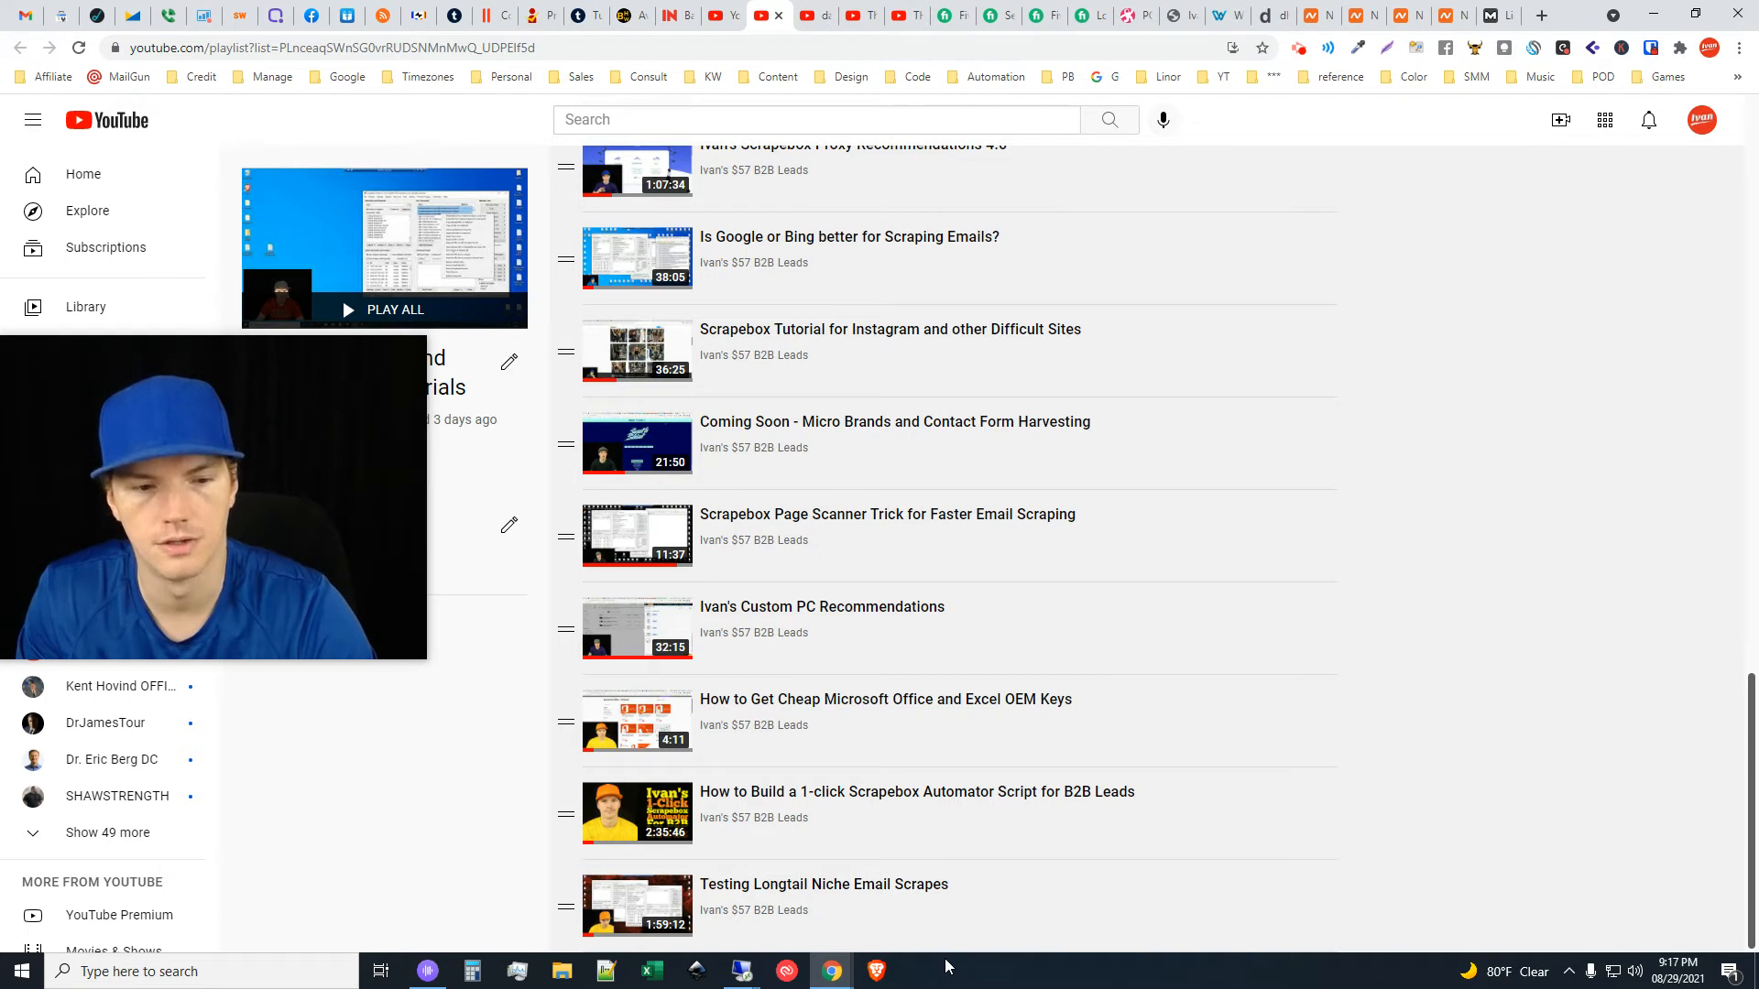
Switch to the red-server remote desktop session and show it full screen
{"action": "mouse_move", "coordinate": [741, 983]}
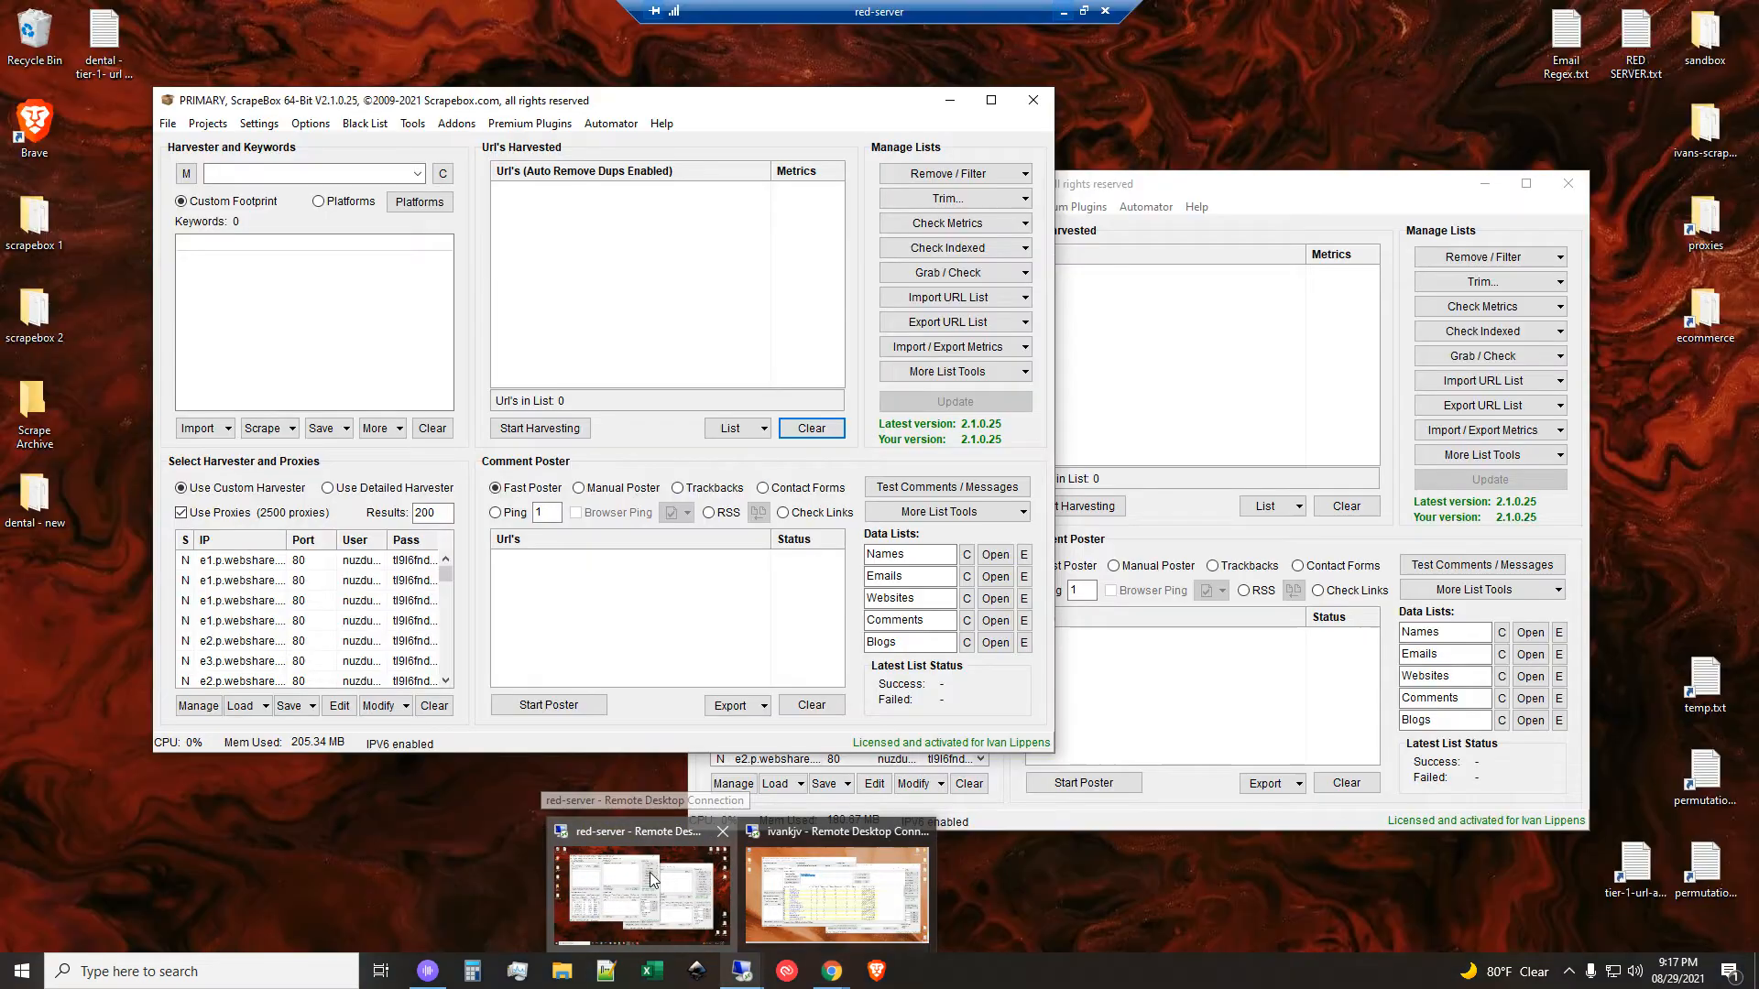
{"action": "left_click", "coordinate": [653, 880]}
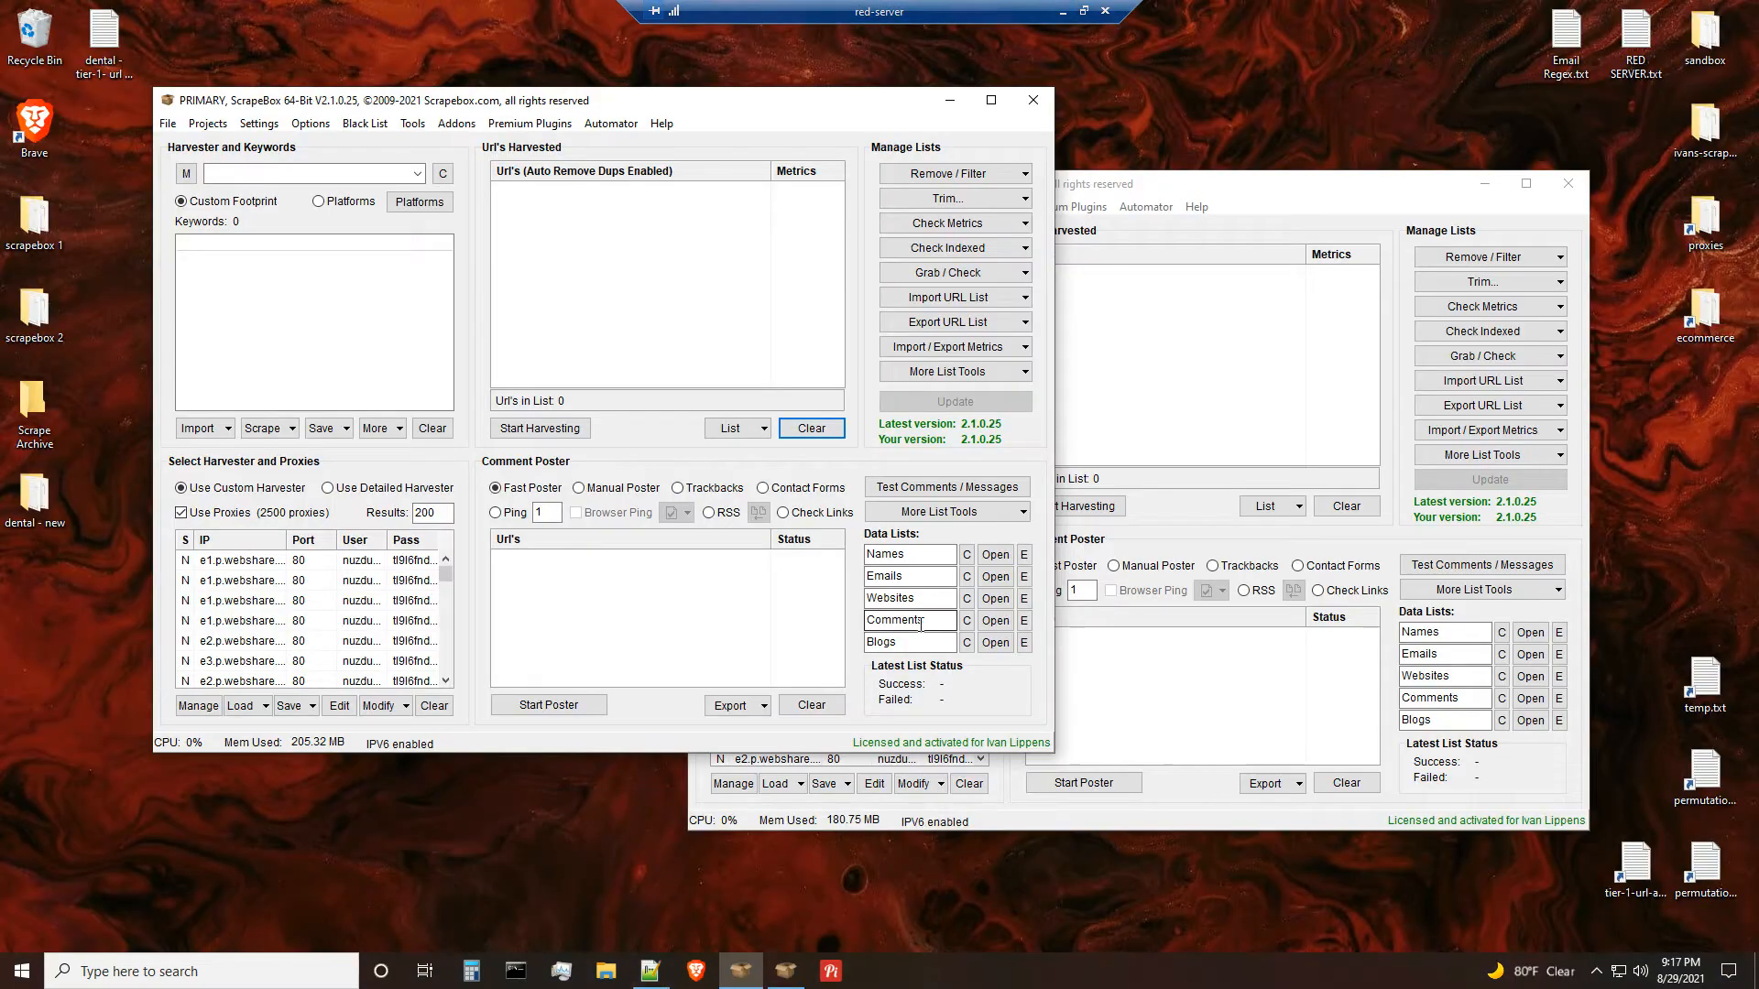
{"action": "left_click", "coordinate": [1083, 11]}
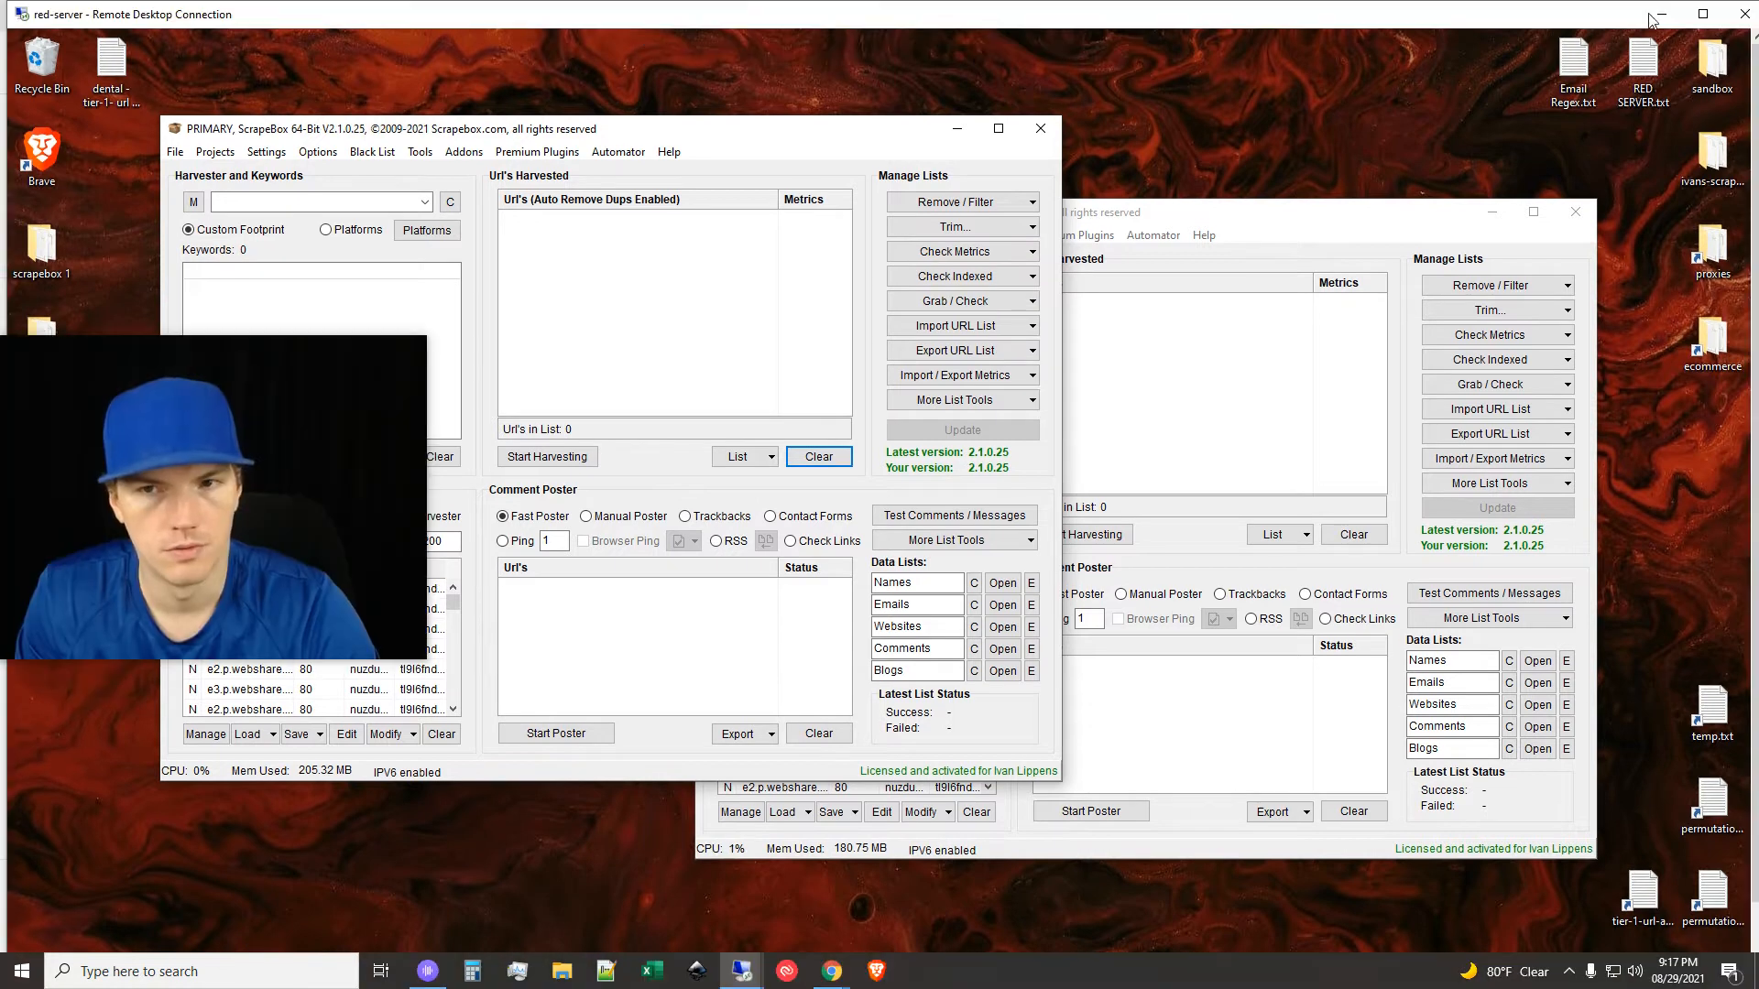
{"action": "left_click", "coordinate": [1703, 14]}
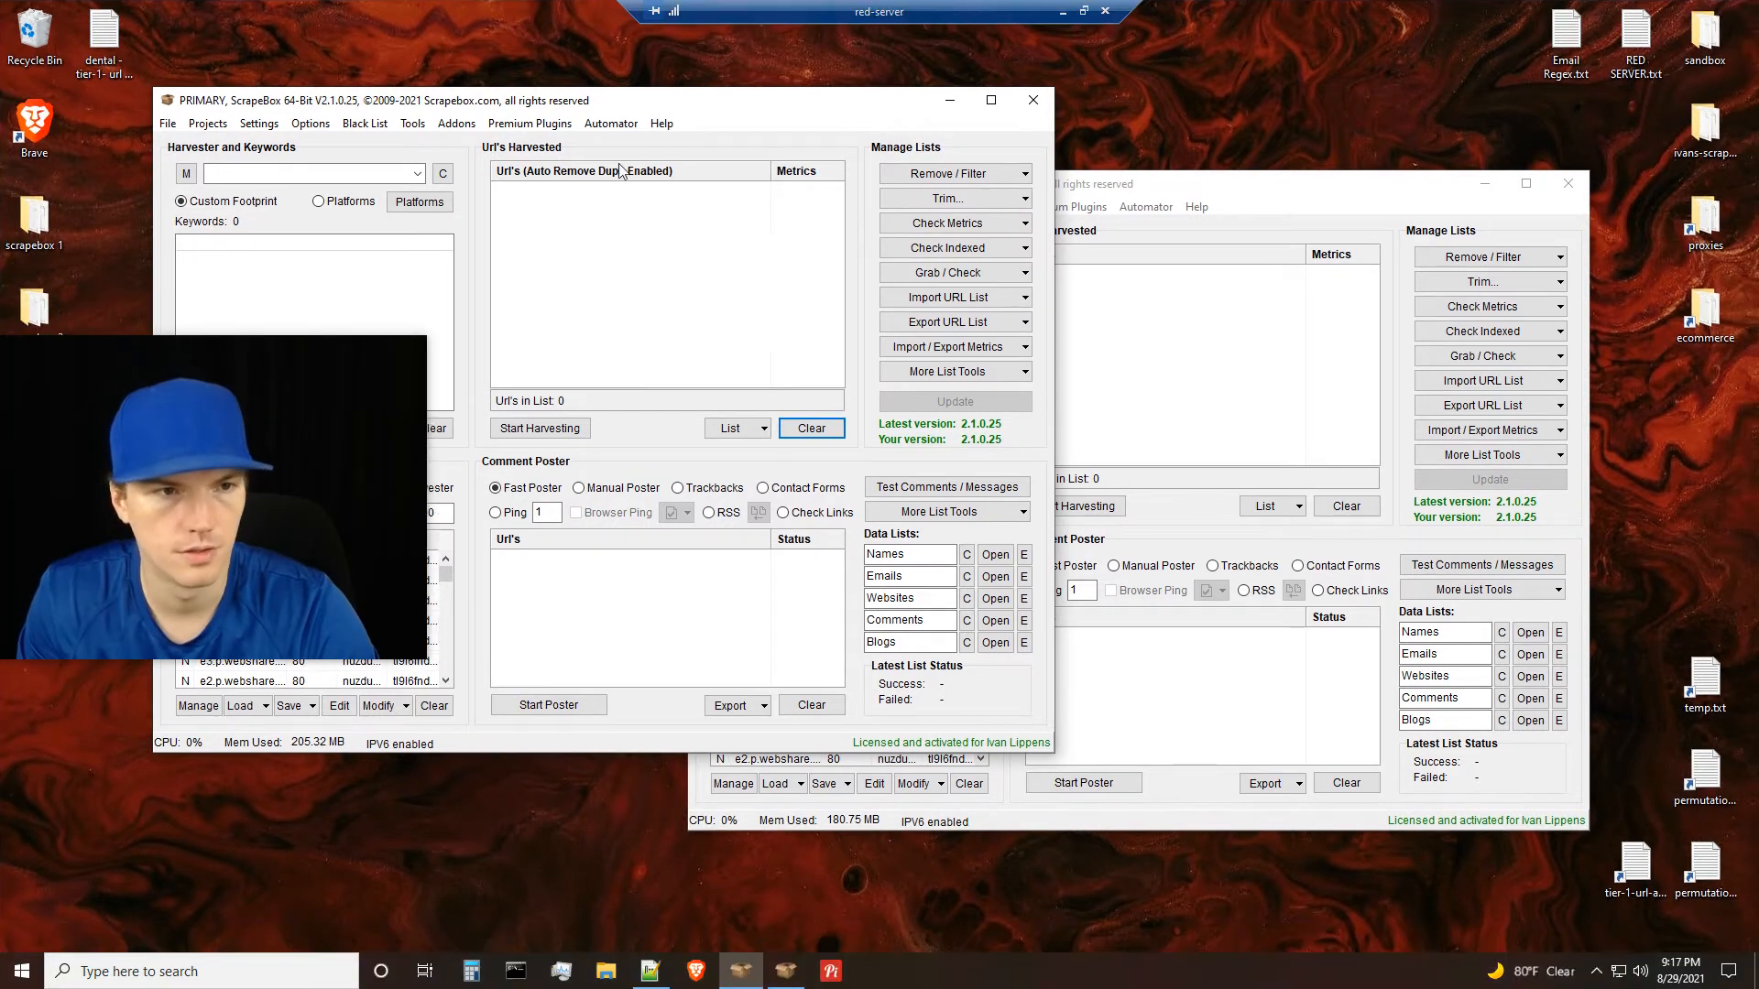
Open the Expired Domain Finder Preview plugin from the primary ScrapeBox window and shift its window aside
{"action": "left_click", "coordinate": [527, 125]}
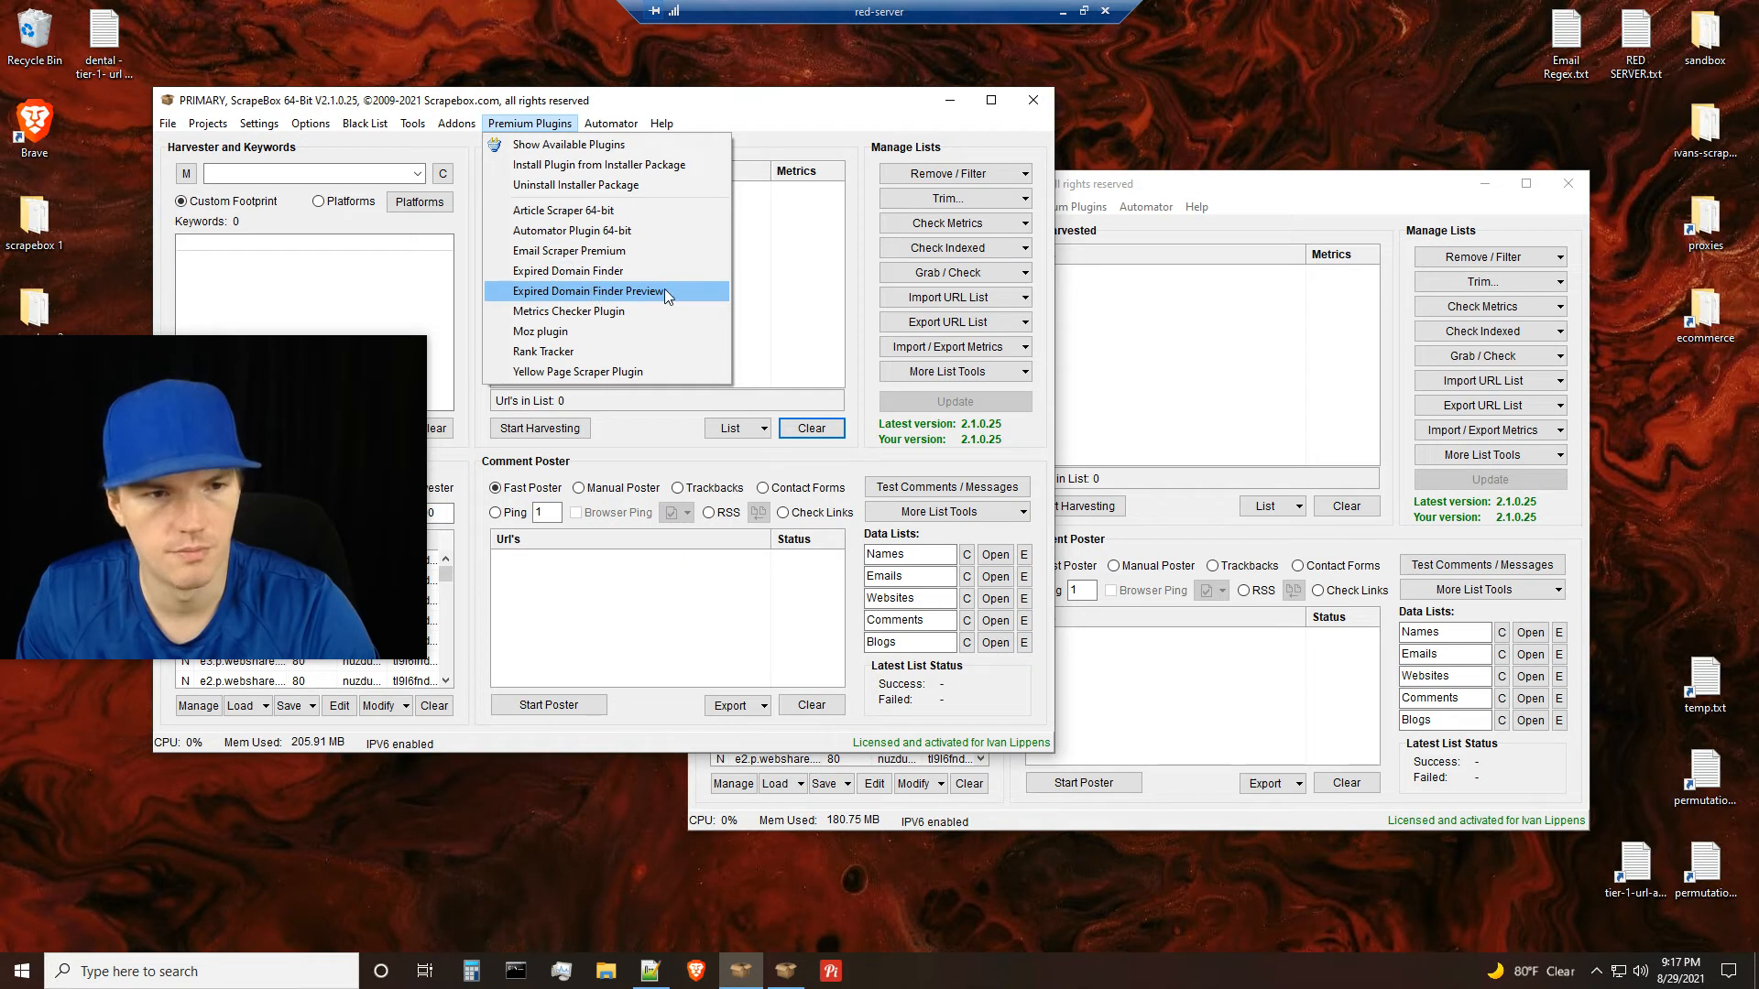
{"action": "left_click", "coordinate": [618, 290]}
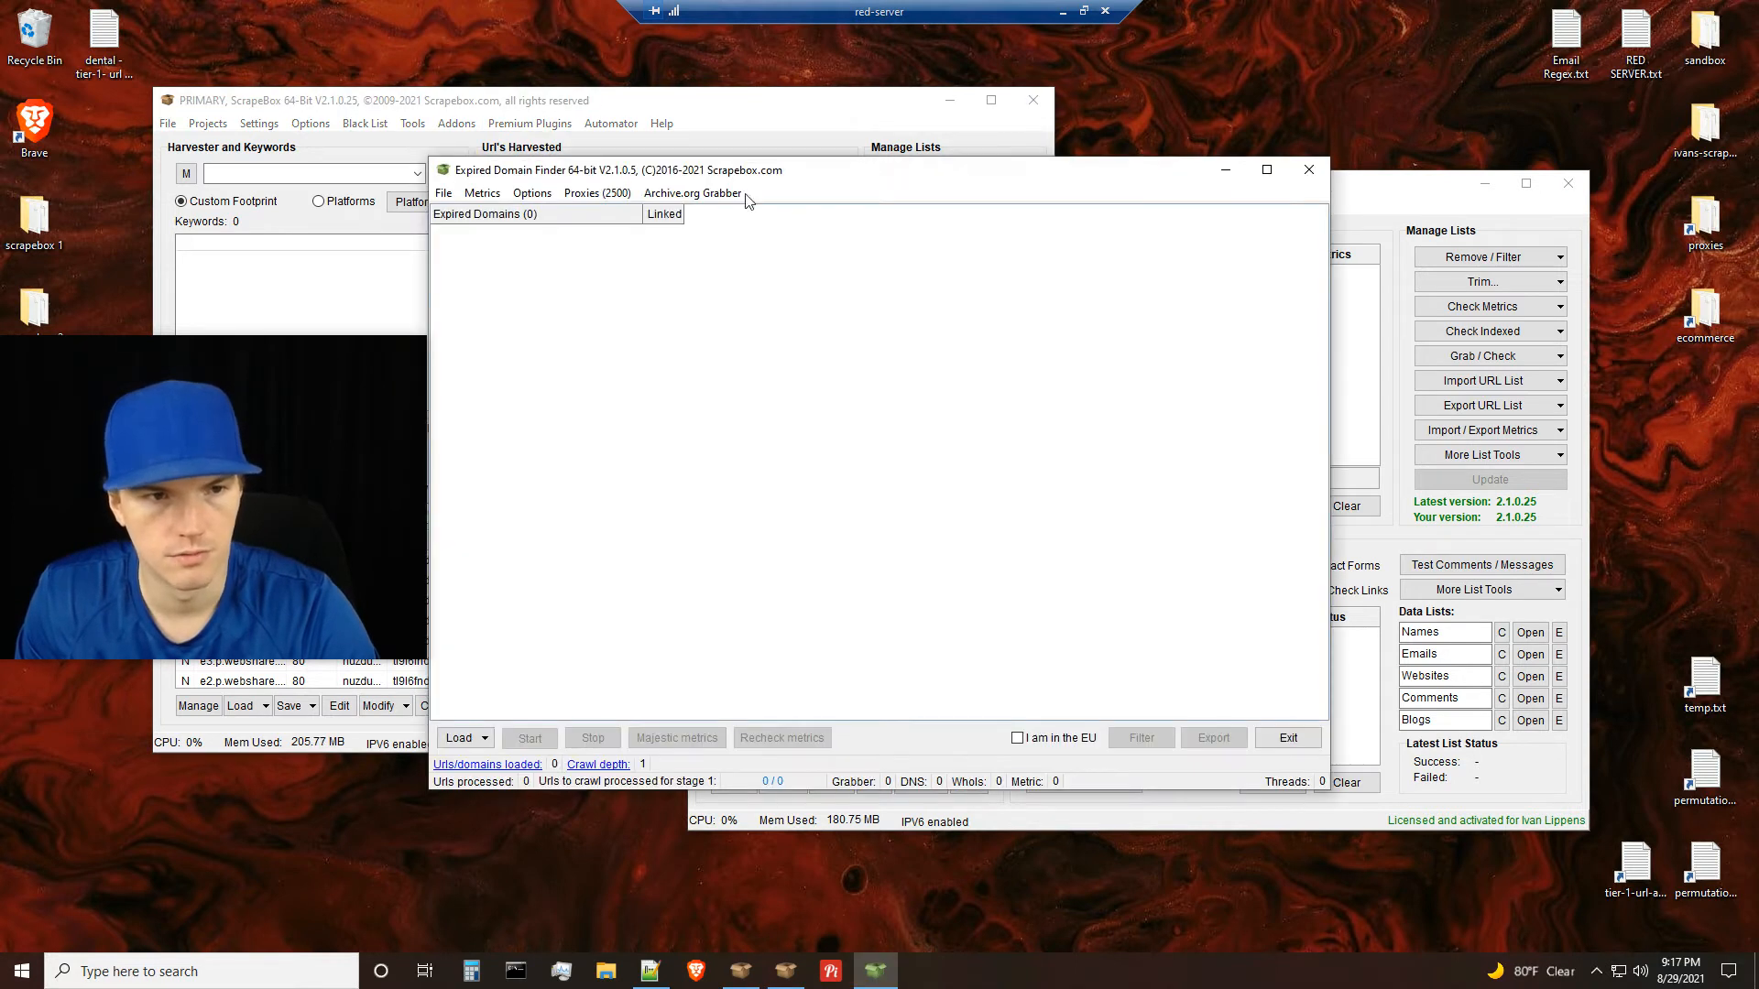
{"action": "left_click_drag", "start_coordinate": [836, 173], "coordinate": [903, 170]}
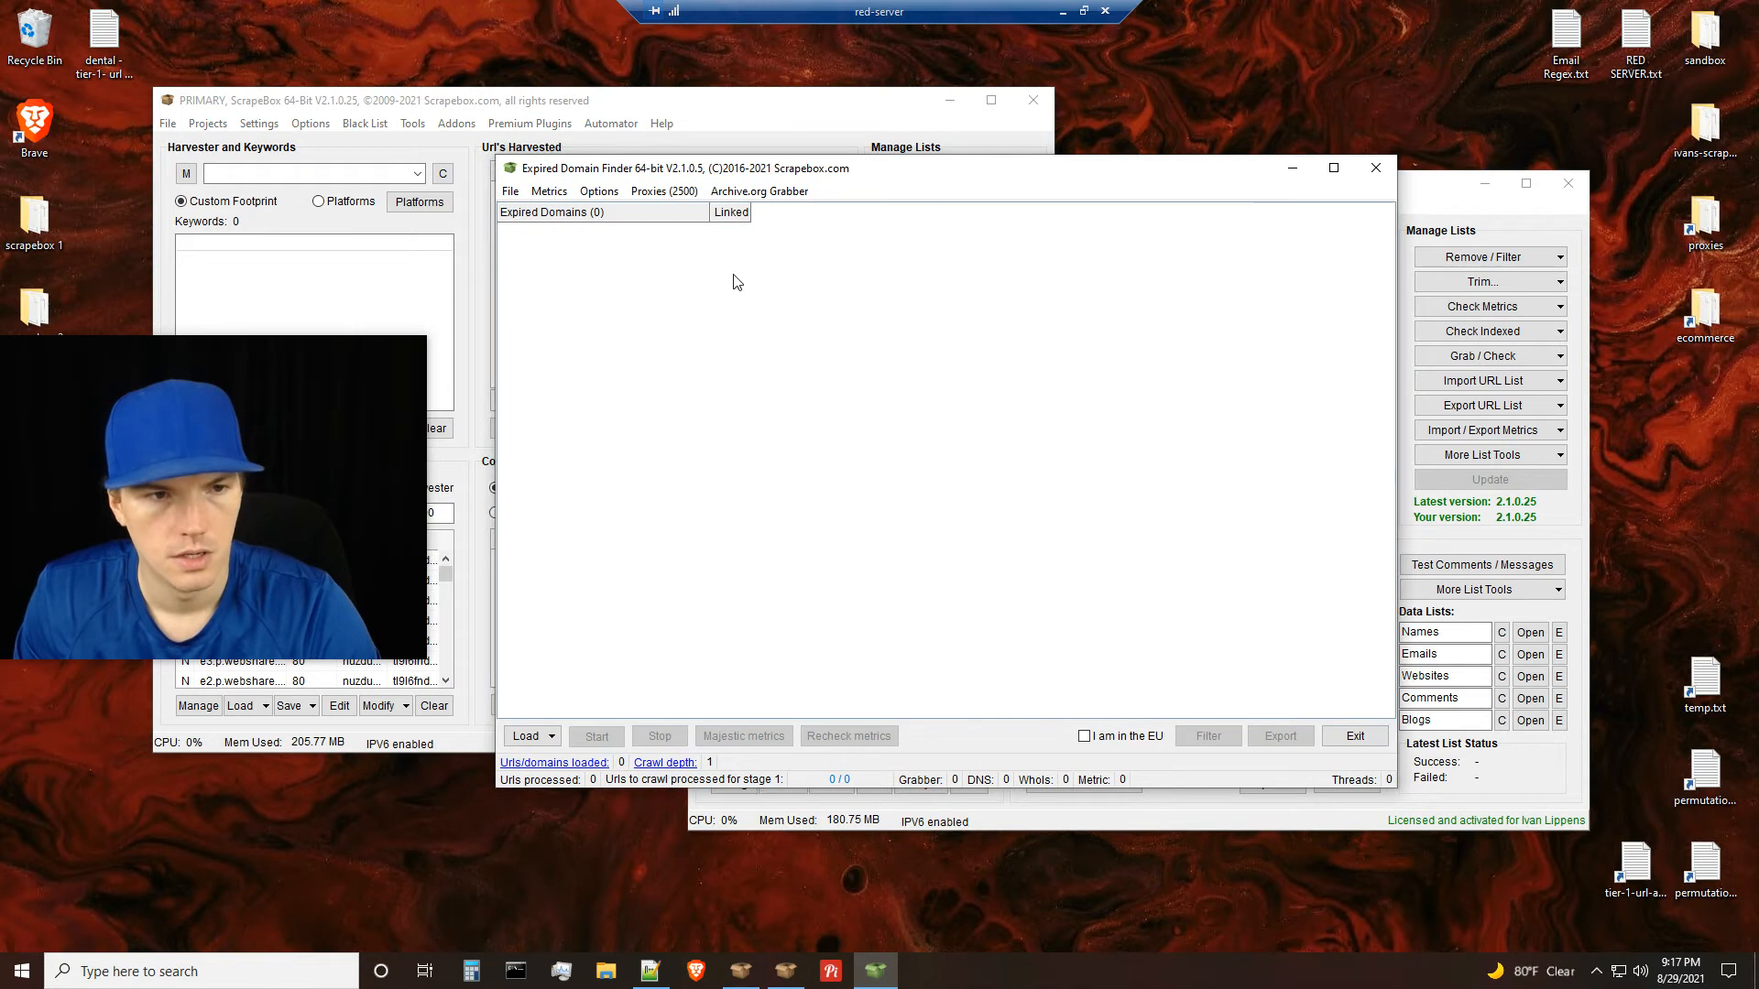
Review the Expired Domain Finder's threads and timeout settings and open its crawler settings
{"action": "left_click", "coordinate": [663, 192]}
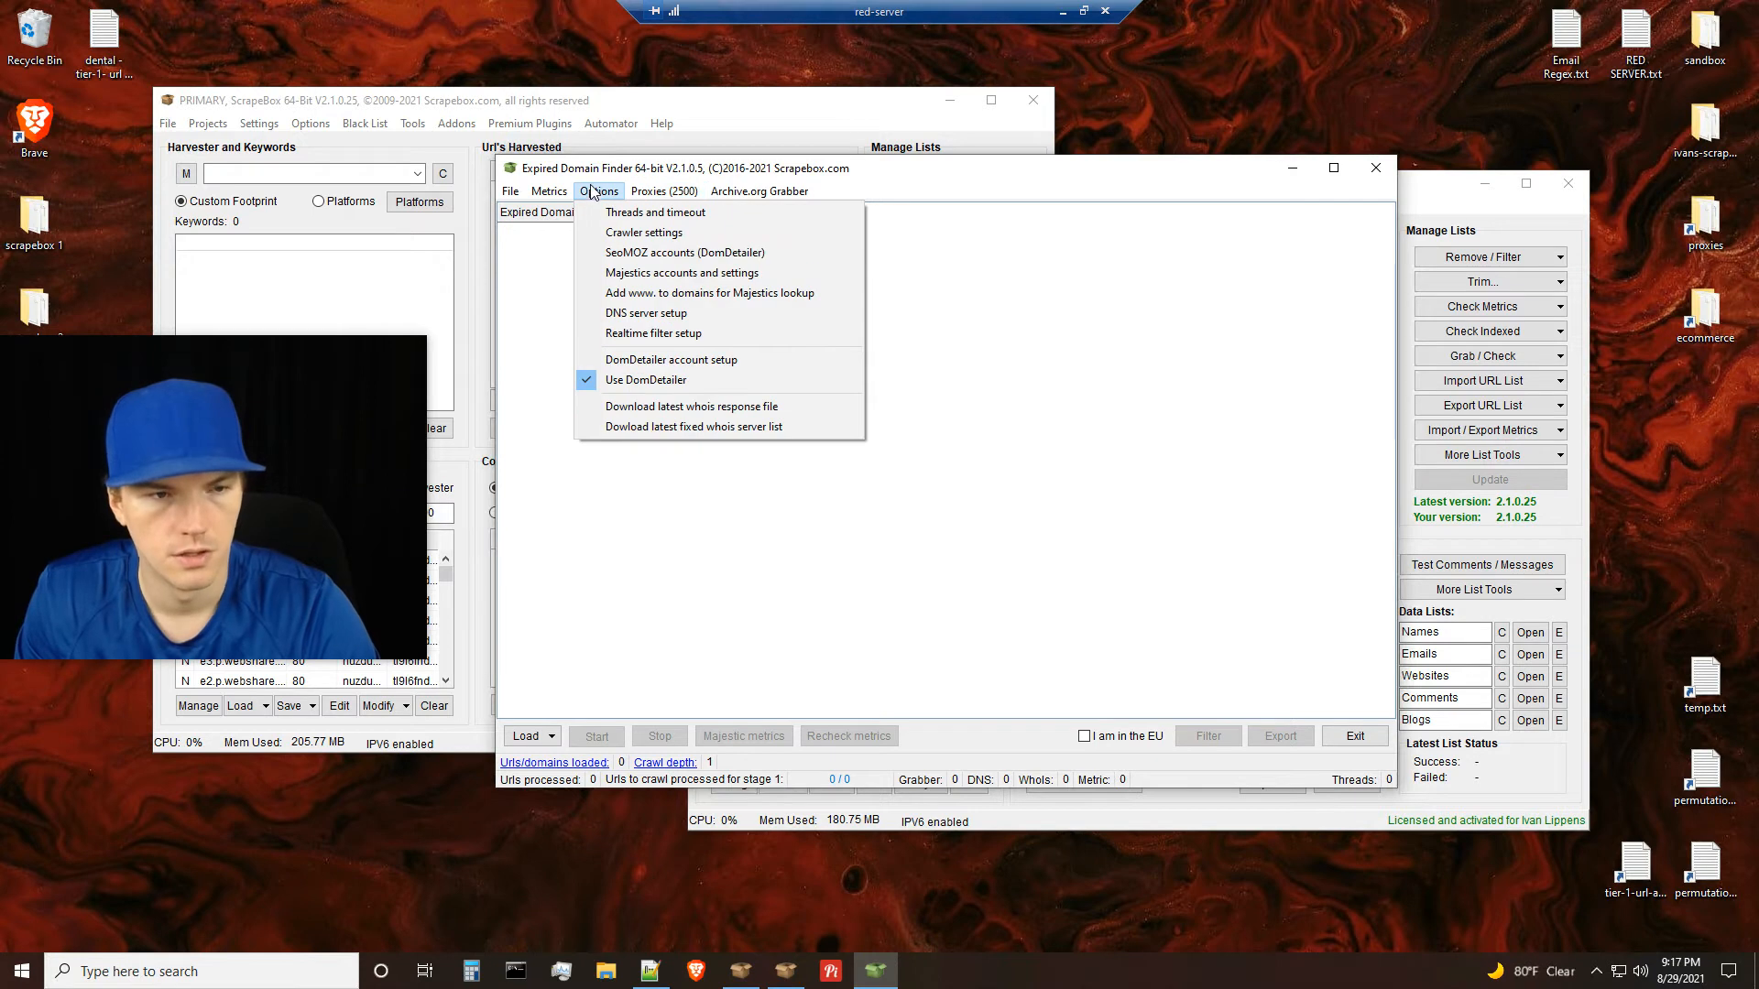
{"action": "left_click", "coordinate": [610, 212]}
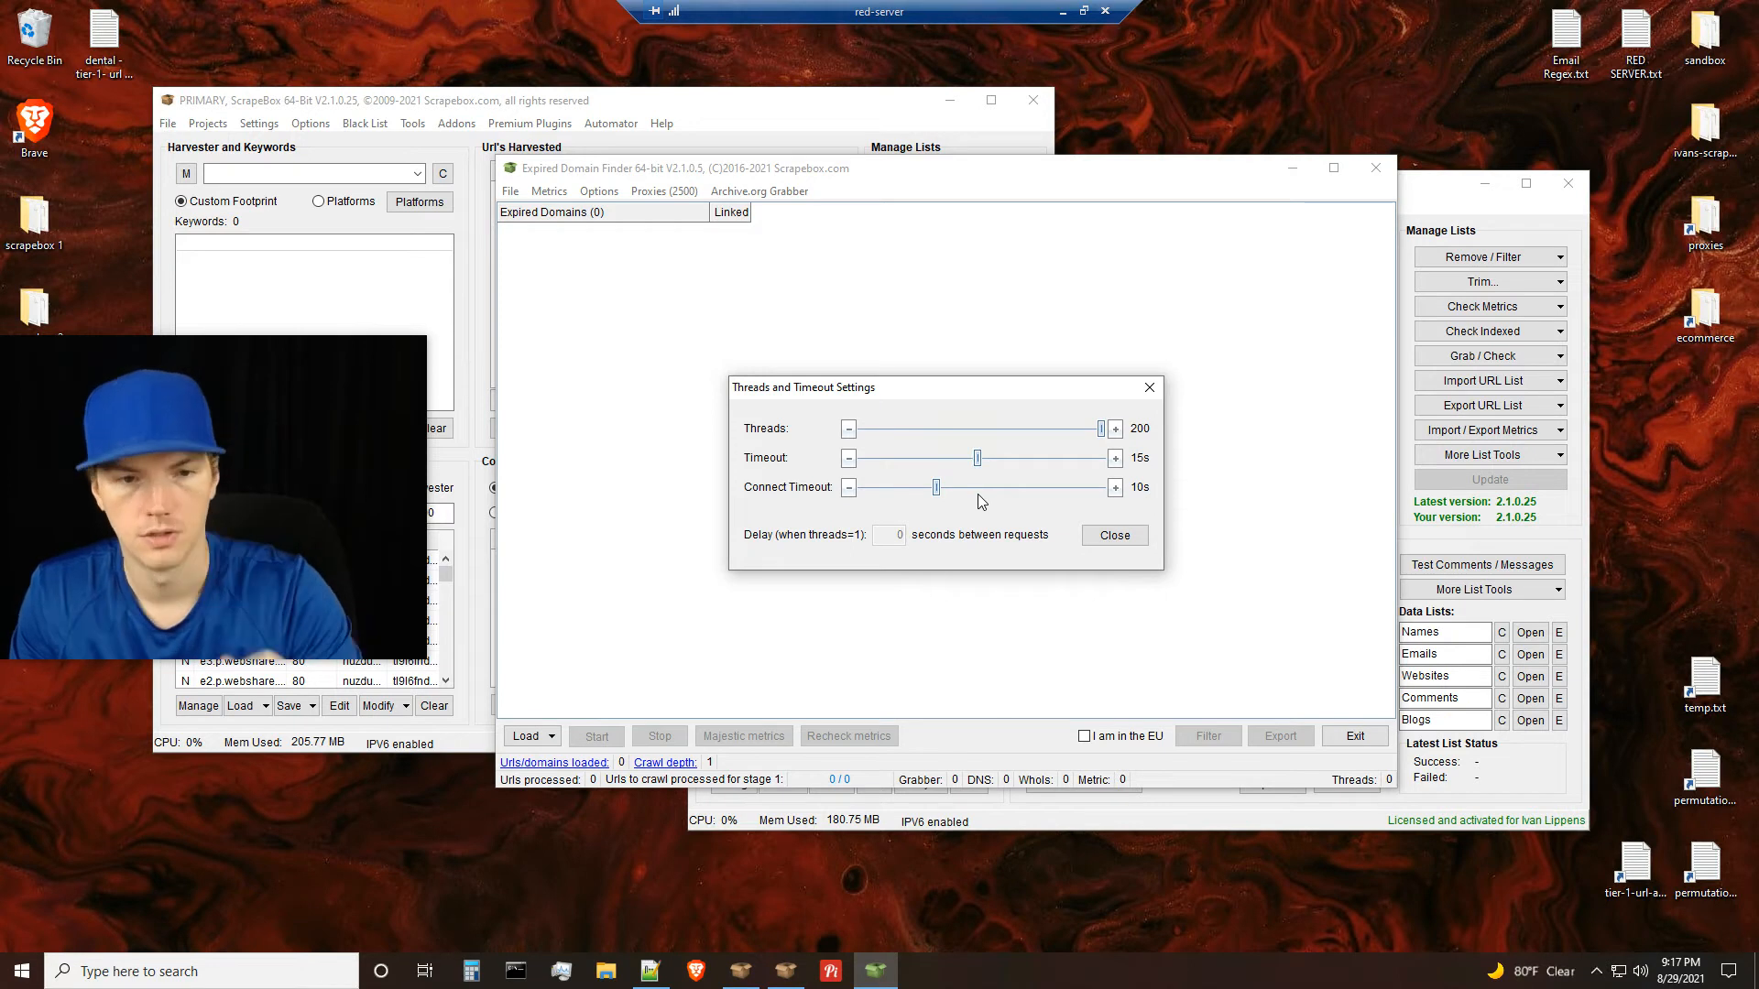
{"action": "left_click", "coordinate": [1113, 535]}
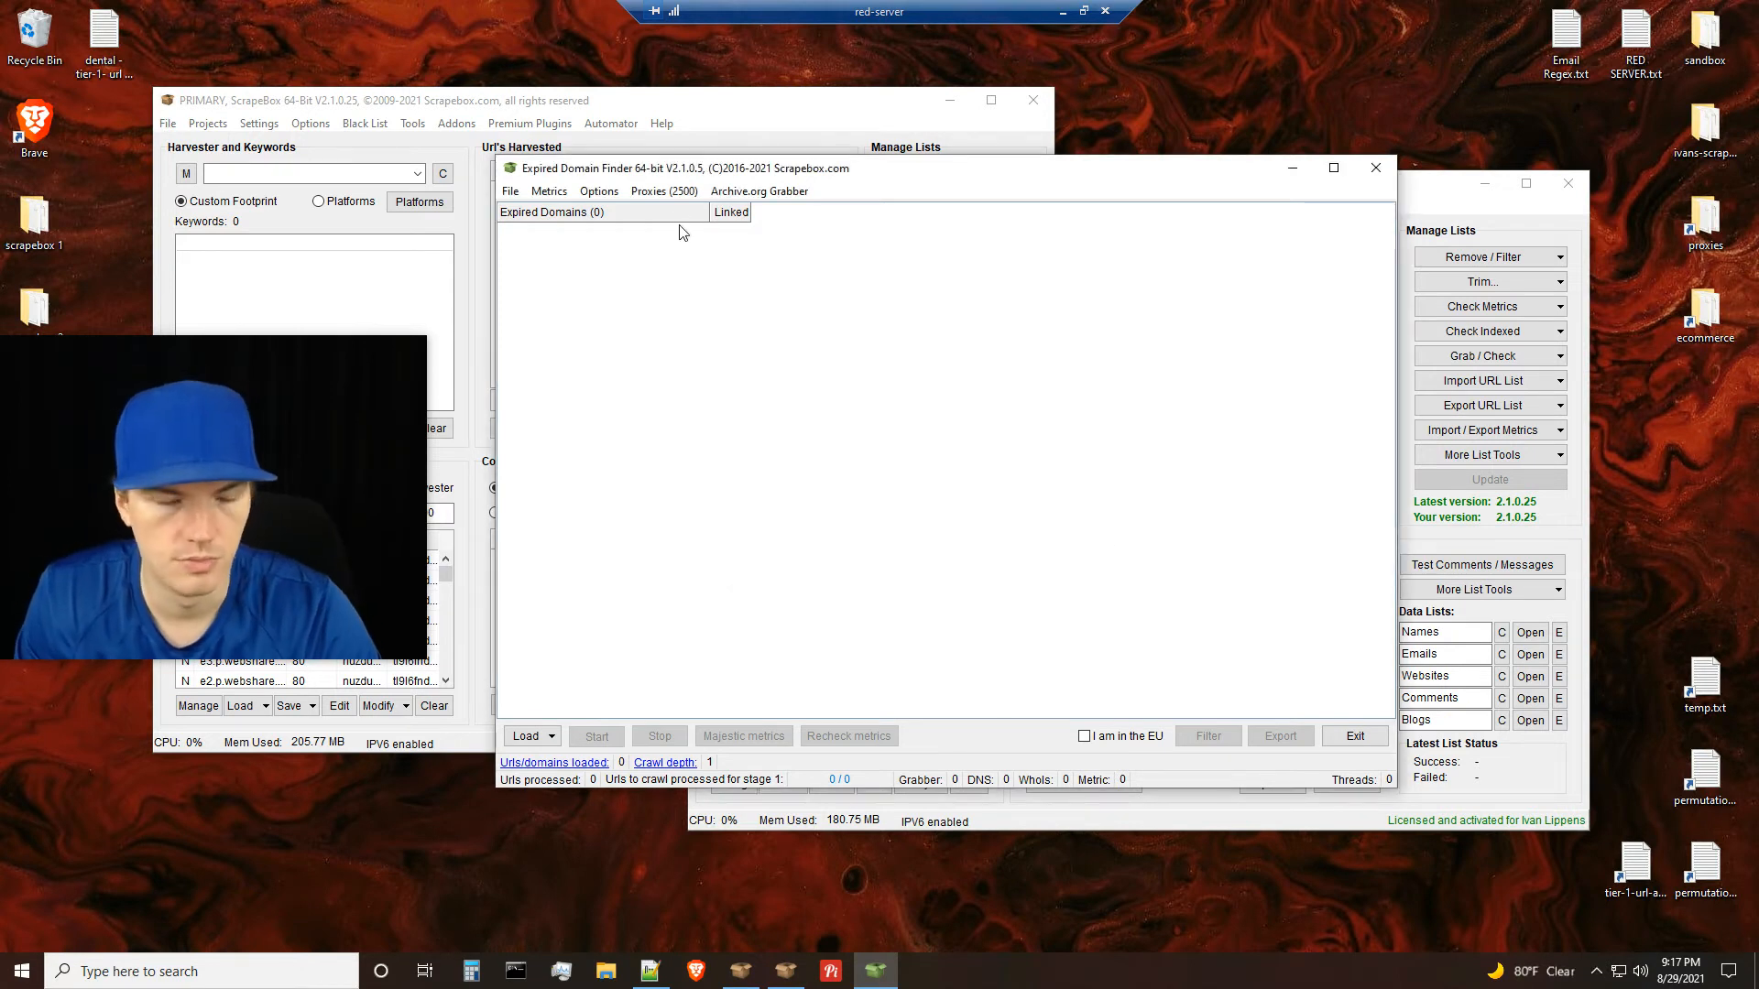
{"action": "left_click", "coordinate": [595, 191]}
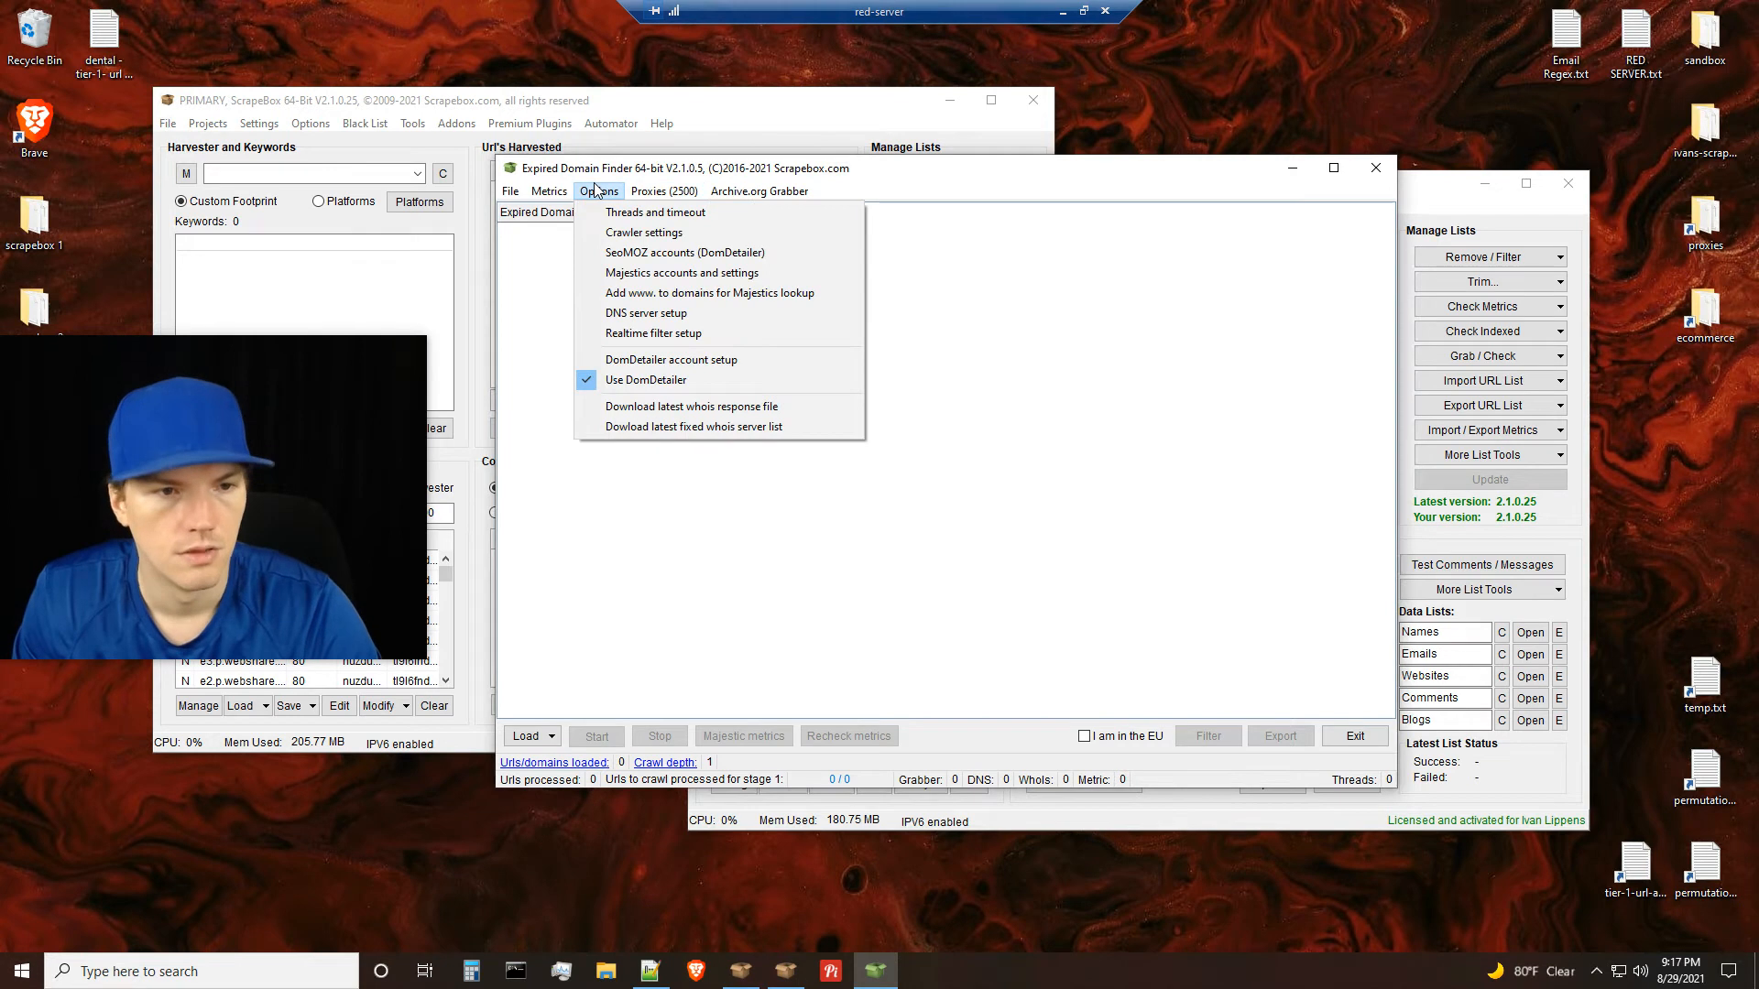
{"action": "left_click", "coordinate": [643, 233]}
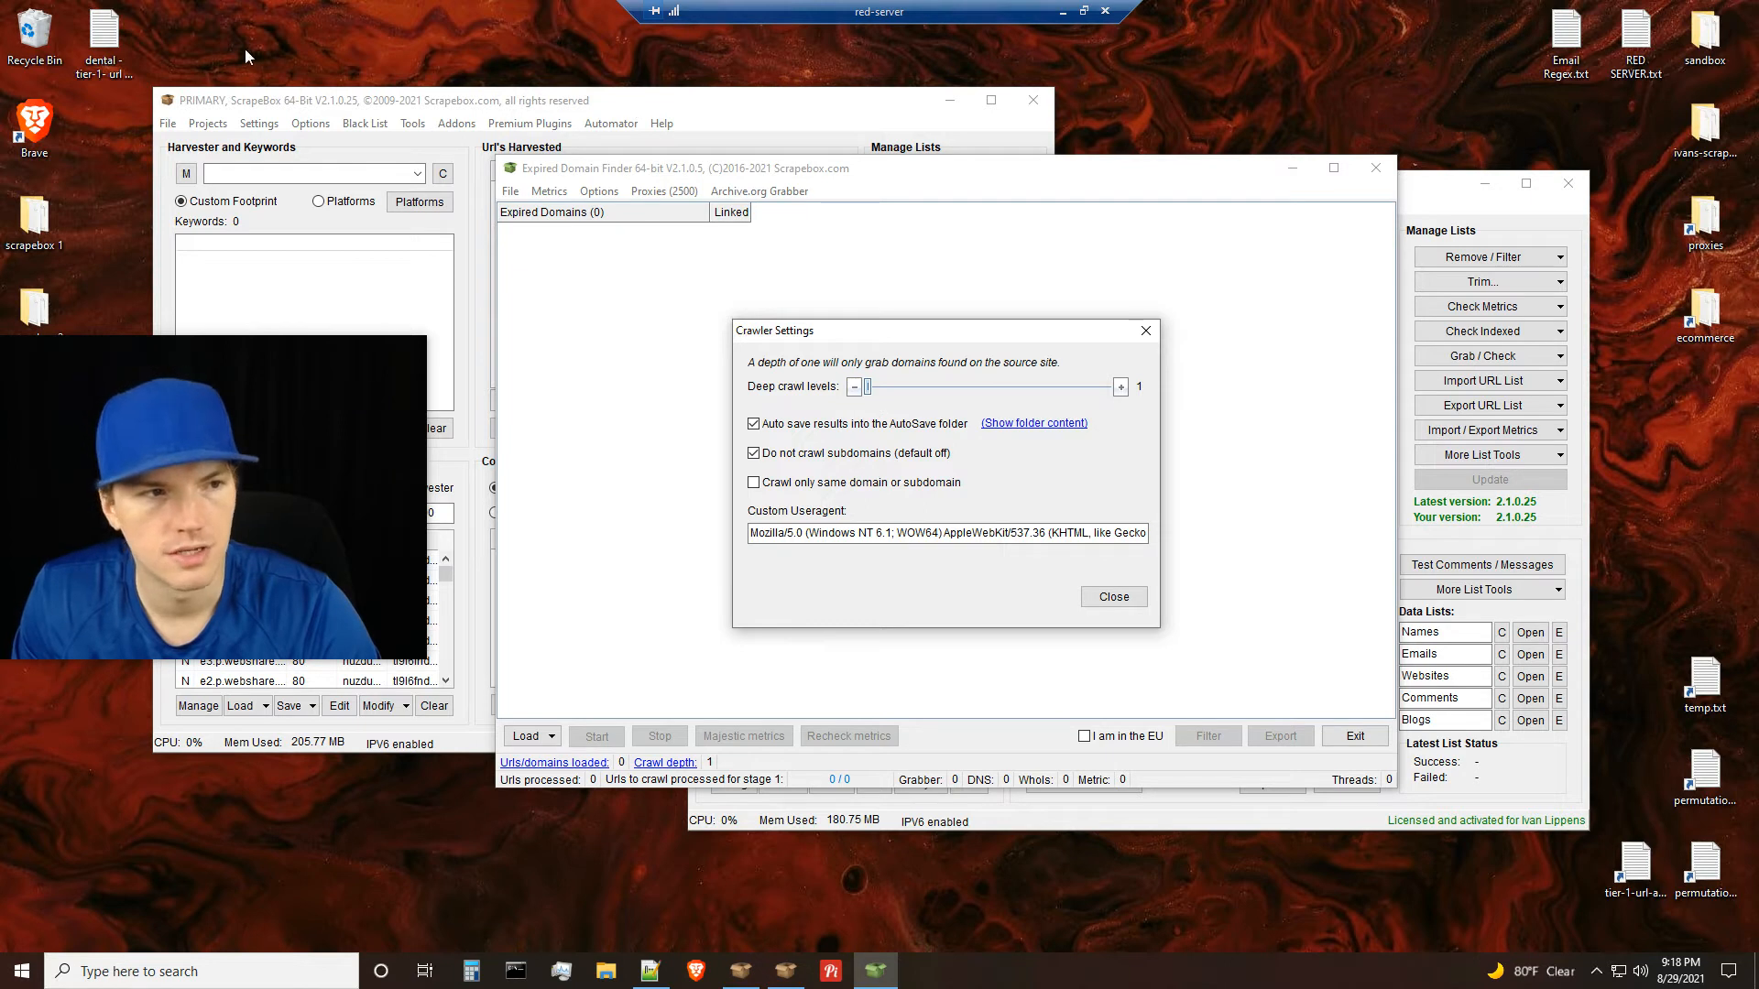
Load the dental tier-1 URL text file into the primary ScrapeBox harvested list and trim all URLs to root
{"action": "left_click", "coordinate": [595, 103]}
{"action": "left_click_drag", "start_coordinate": [103, 37], "coordinate": [629, 237]}
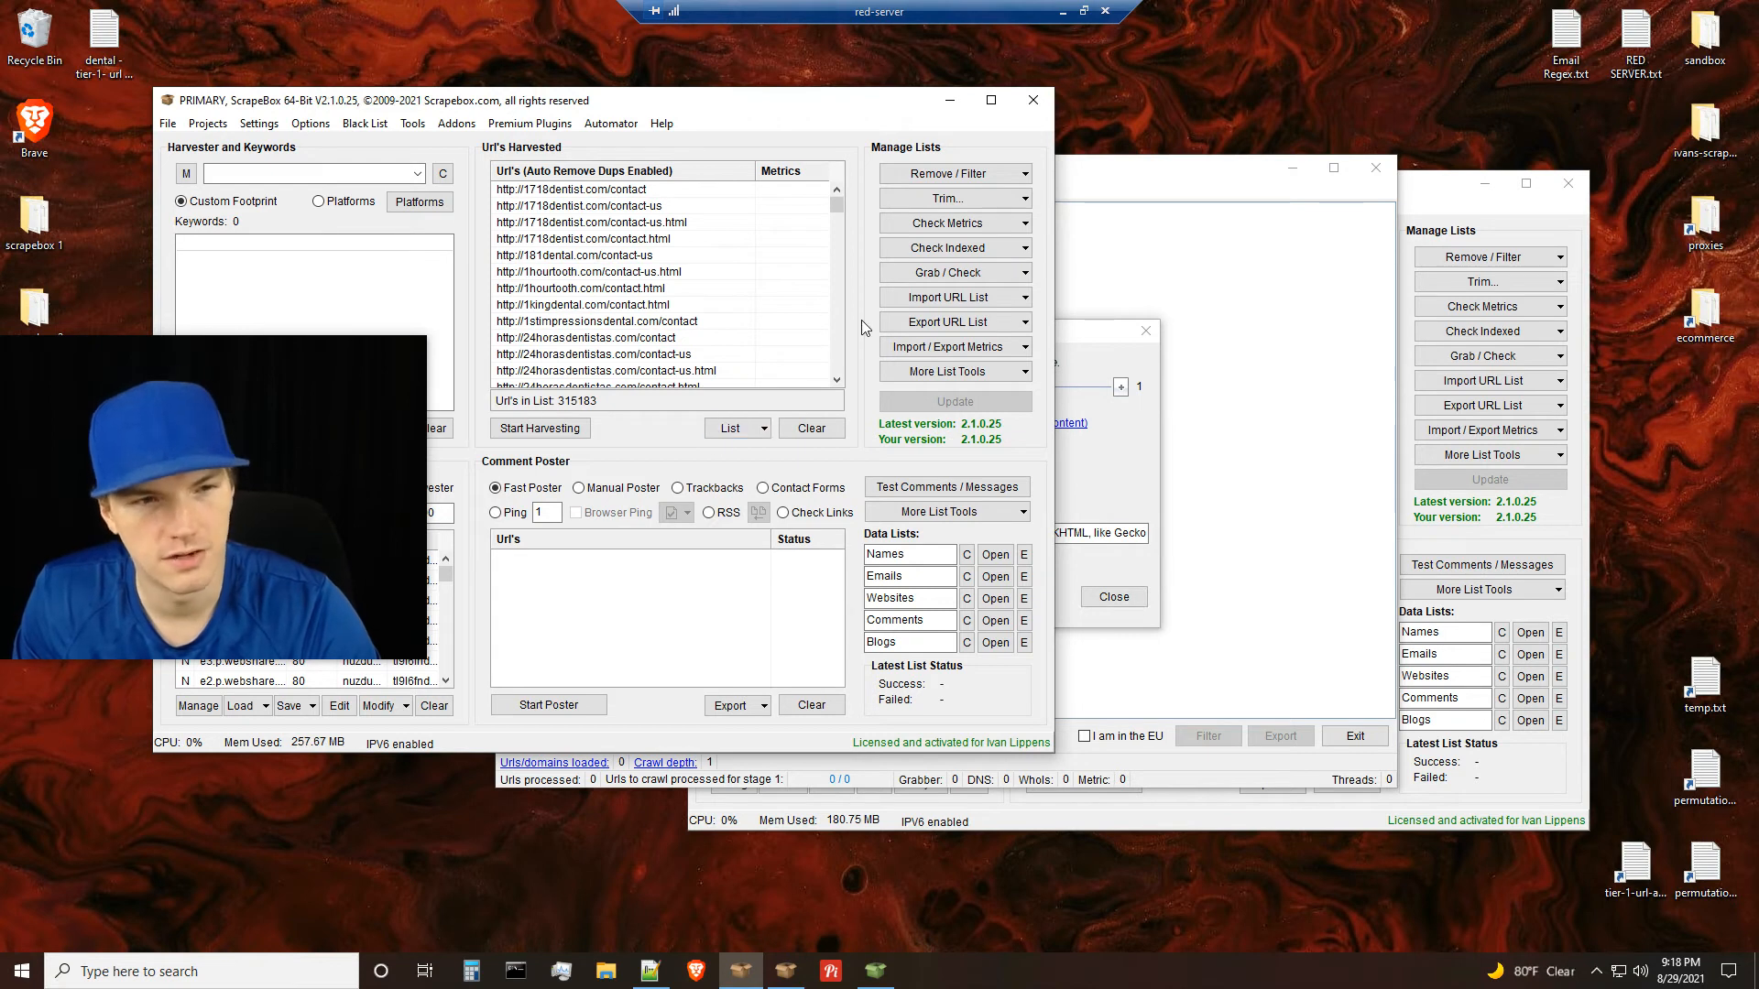
{"action": "left_click", "coordinate": [936, 198]}
{"action": "left_click", "coordinate": [949, 220]}
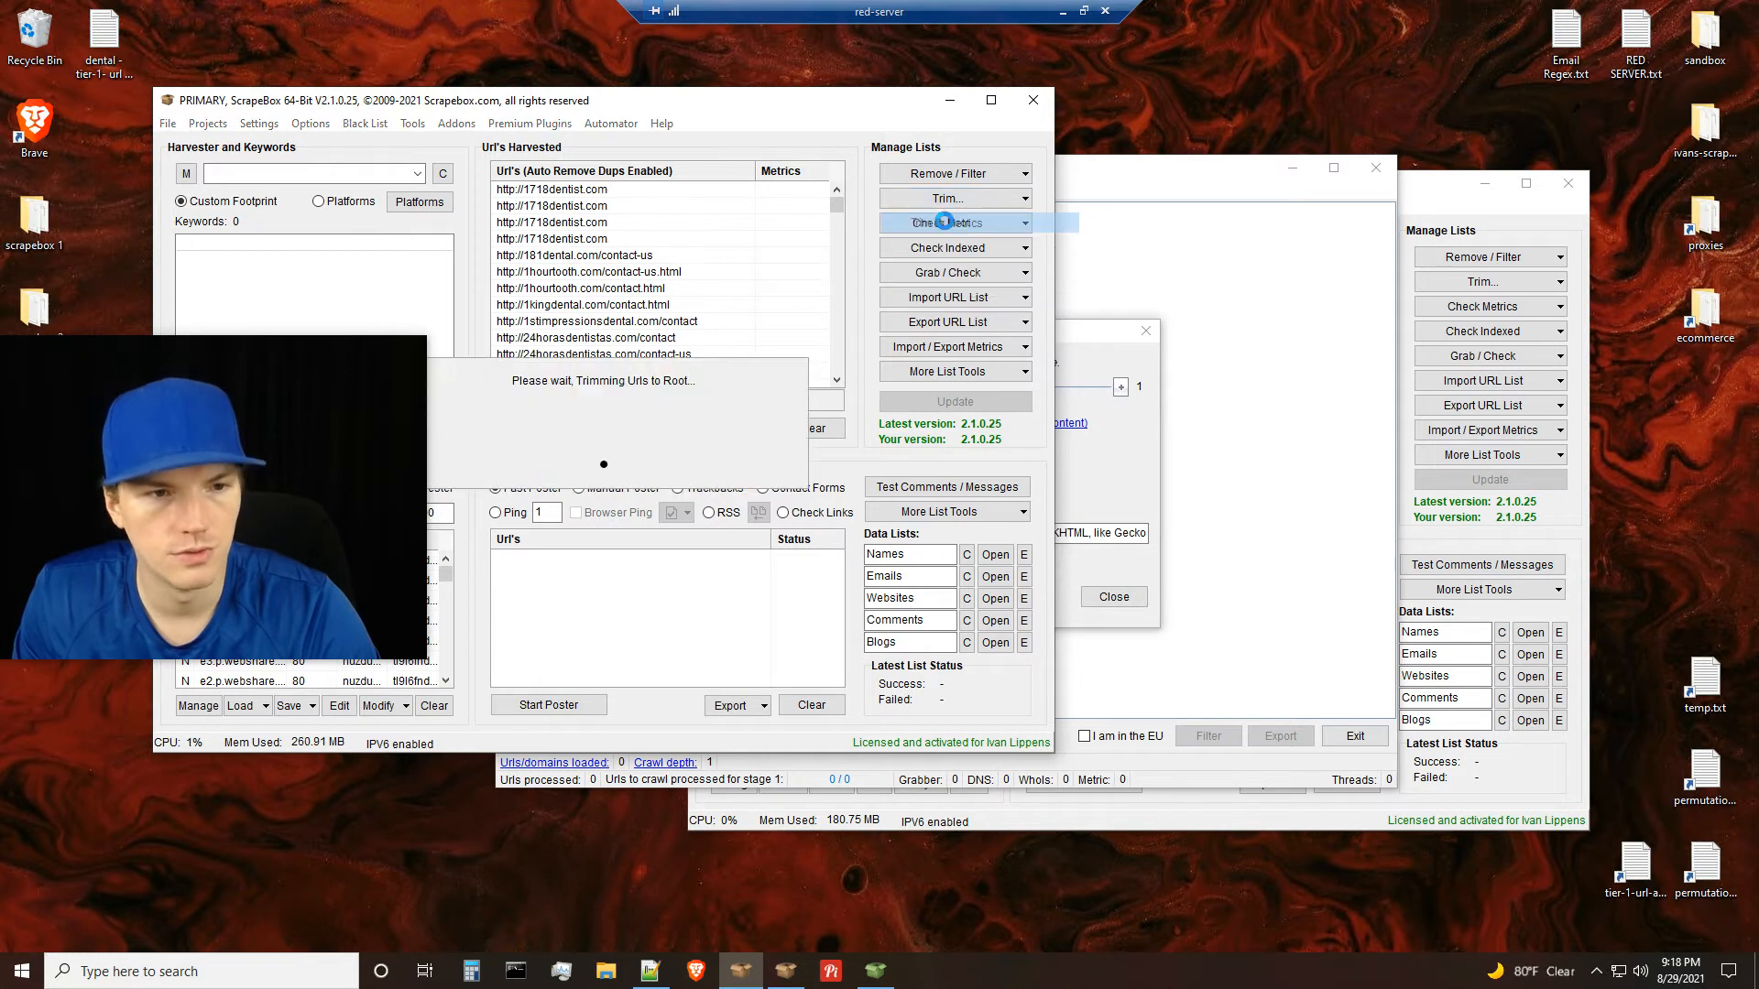
Remove the duplicate URLs from the harvested list and all URLs not containing "dent"
{"action": "left_click", "coordinate": [997, 173]}
{"action": "left_click", "coordinate": [962, 198]}
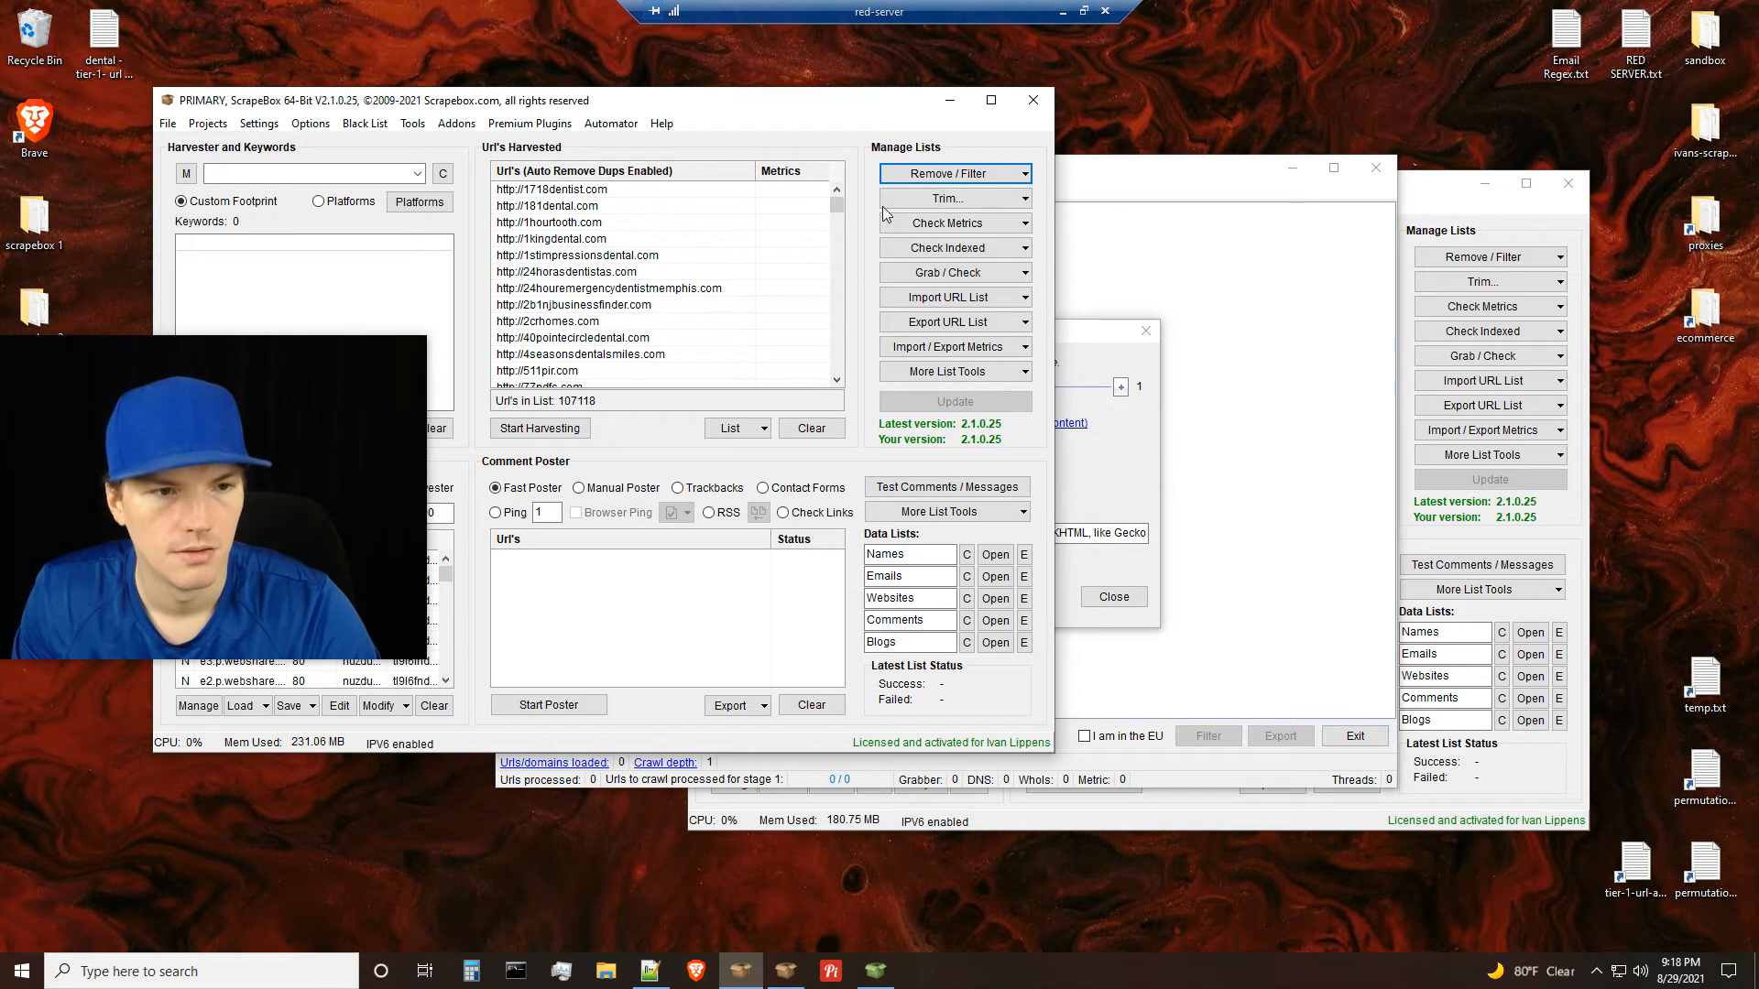
{"action": "left_click", "coordinate": [927, 180]}
{"action": "left_click", "coordinate": [986, 344]}
{"action": "type", "text": "dent"}
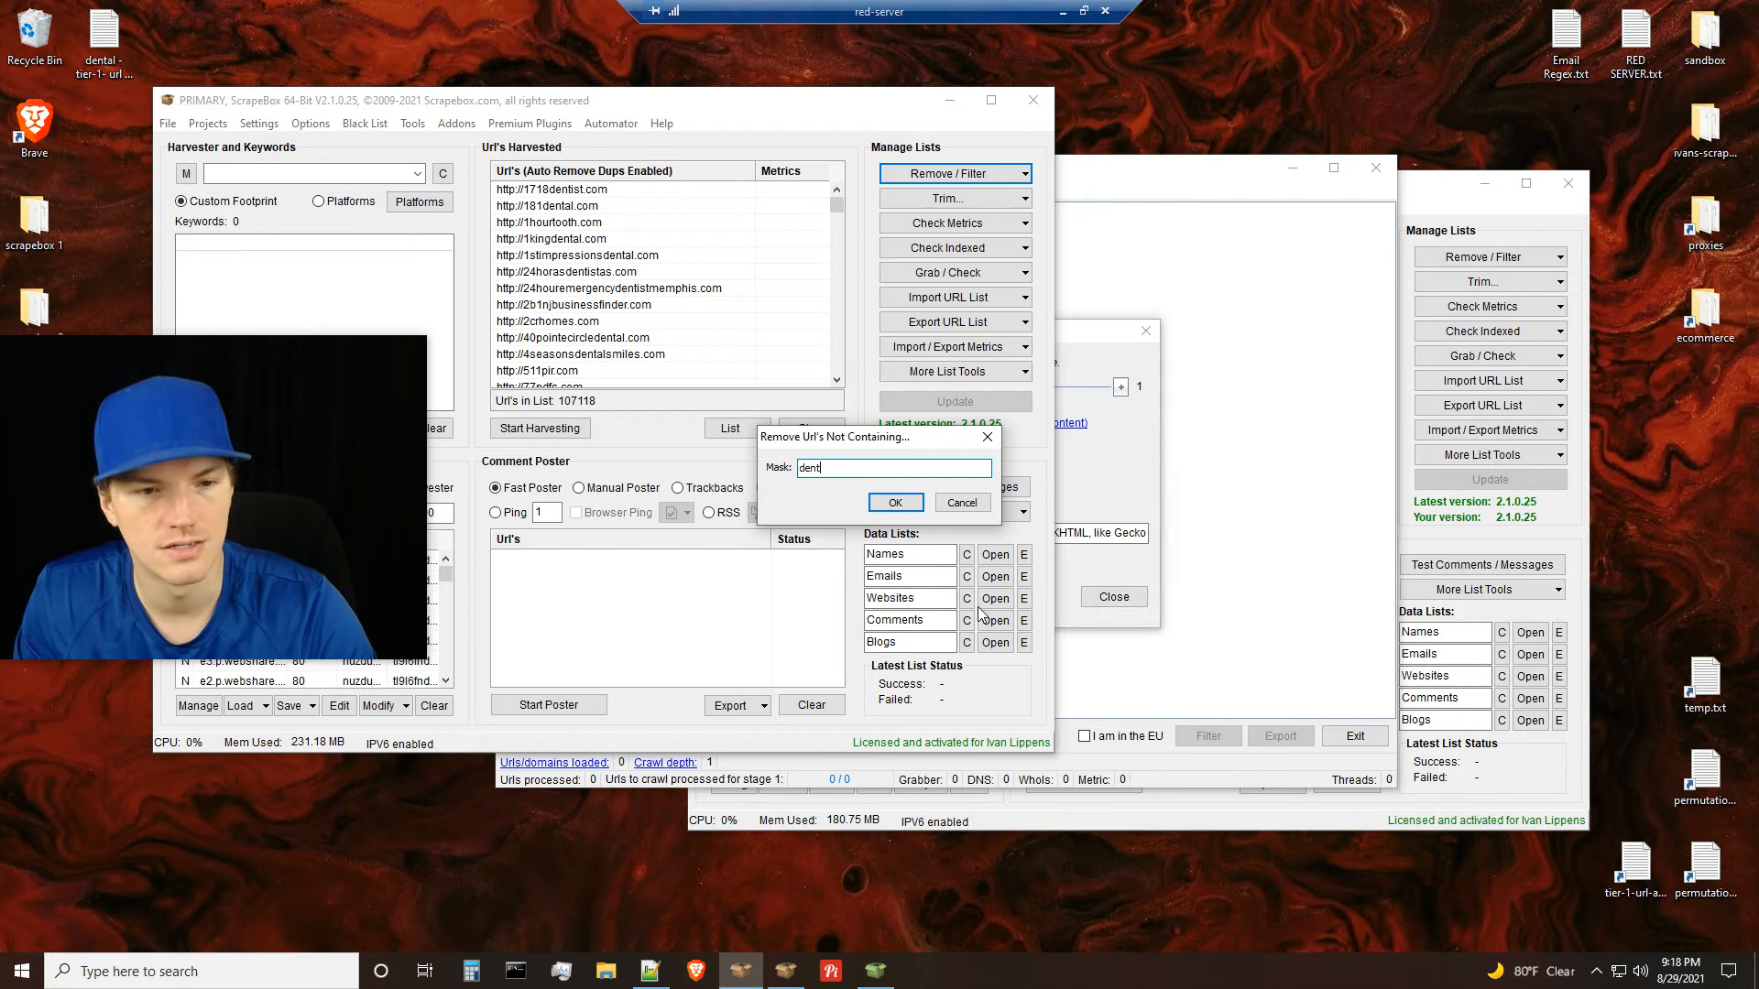
{"action": "left_click", "coordinate": [884, 505]}
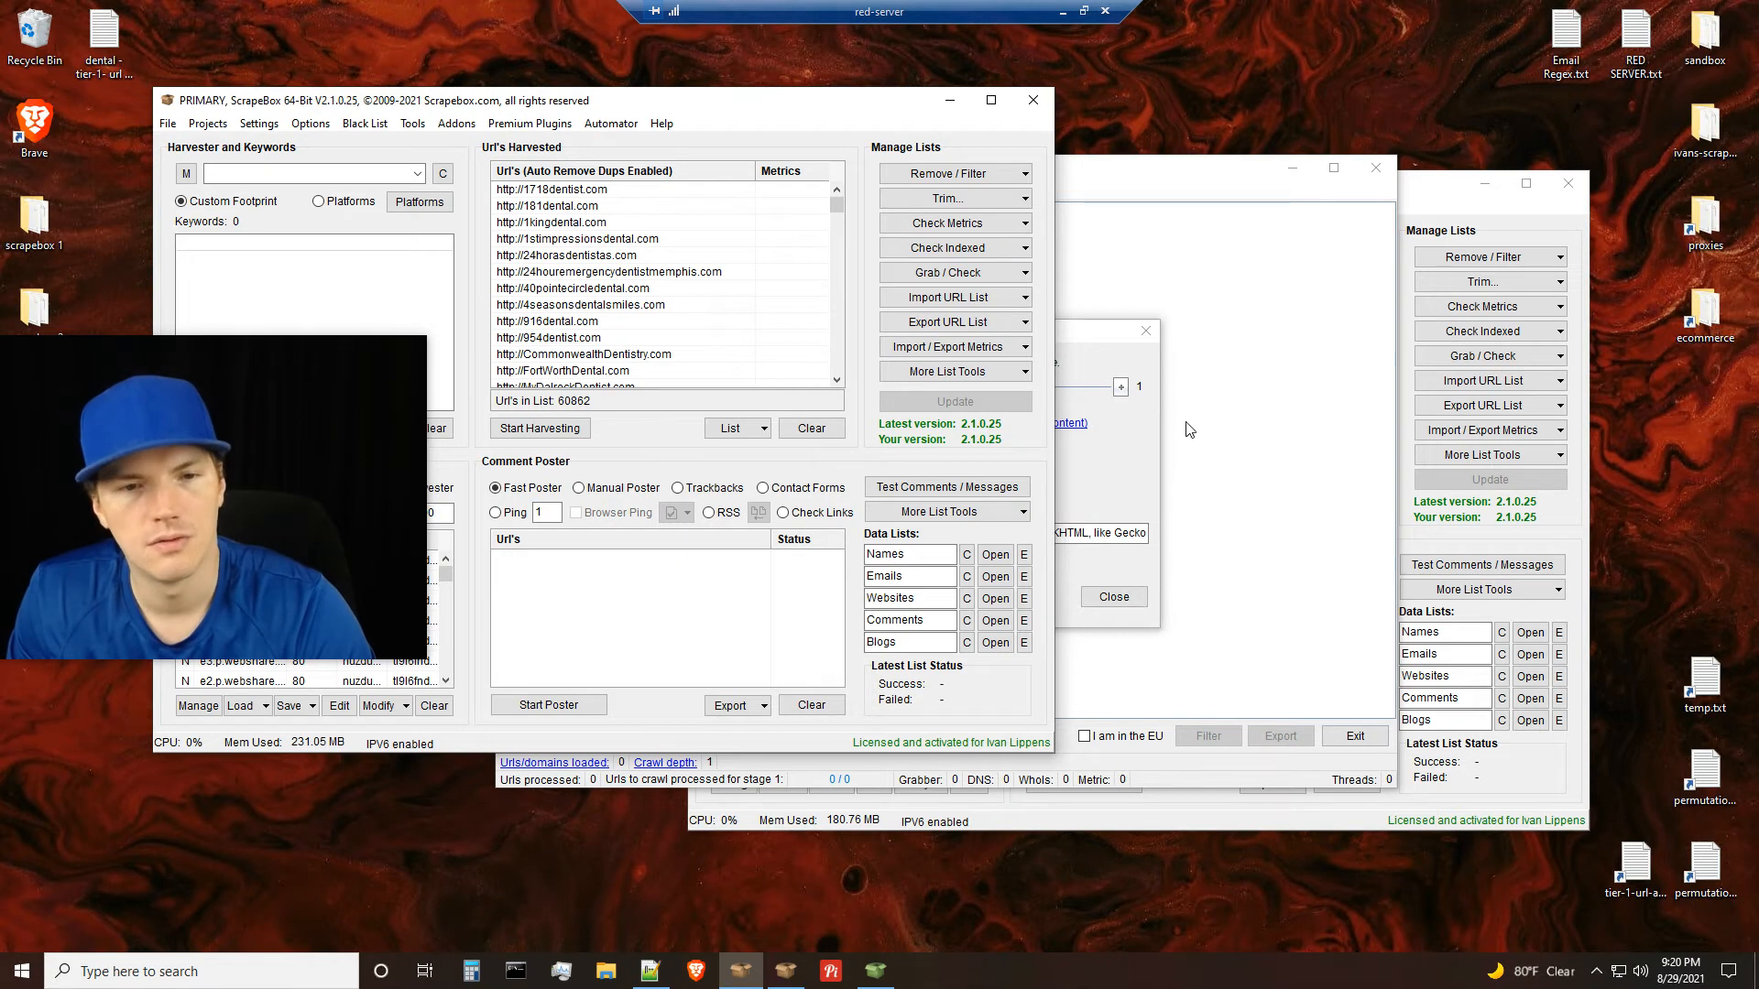
Set the Expired Domain Finder's deep crawl levels to 3 in the crawler settings
{"action": "left_click", "coordinate": [1113, 492]}
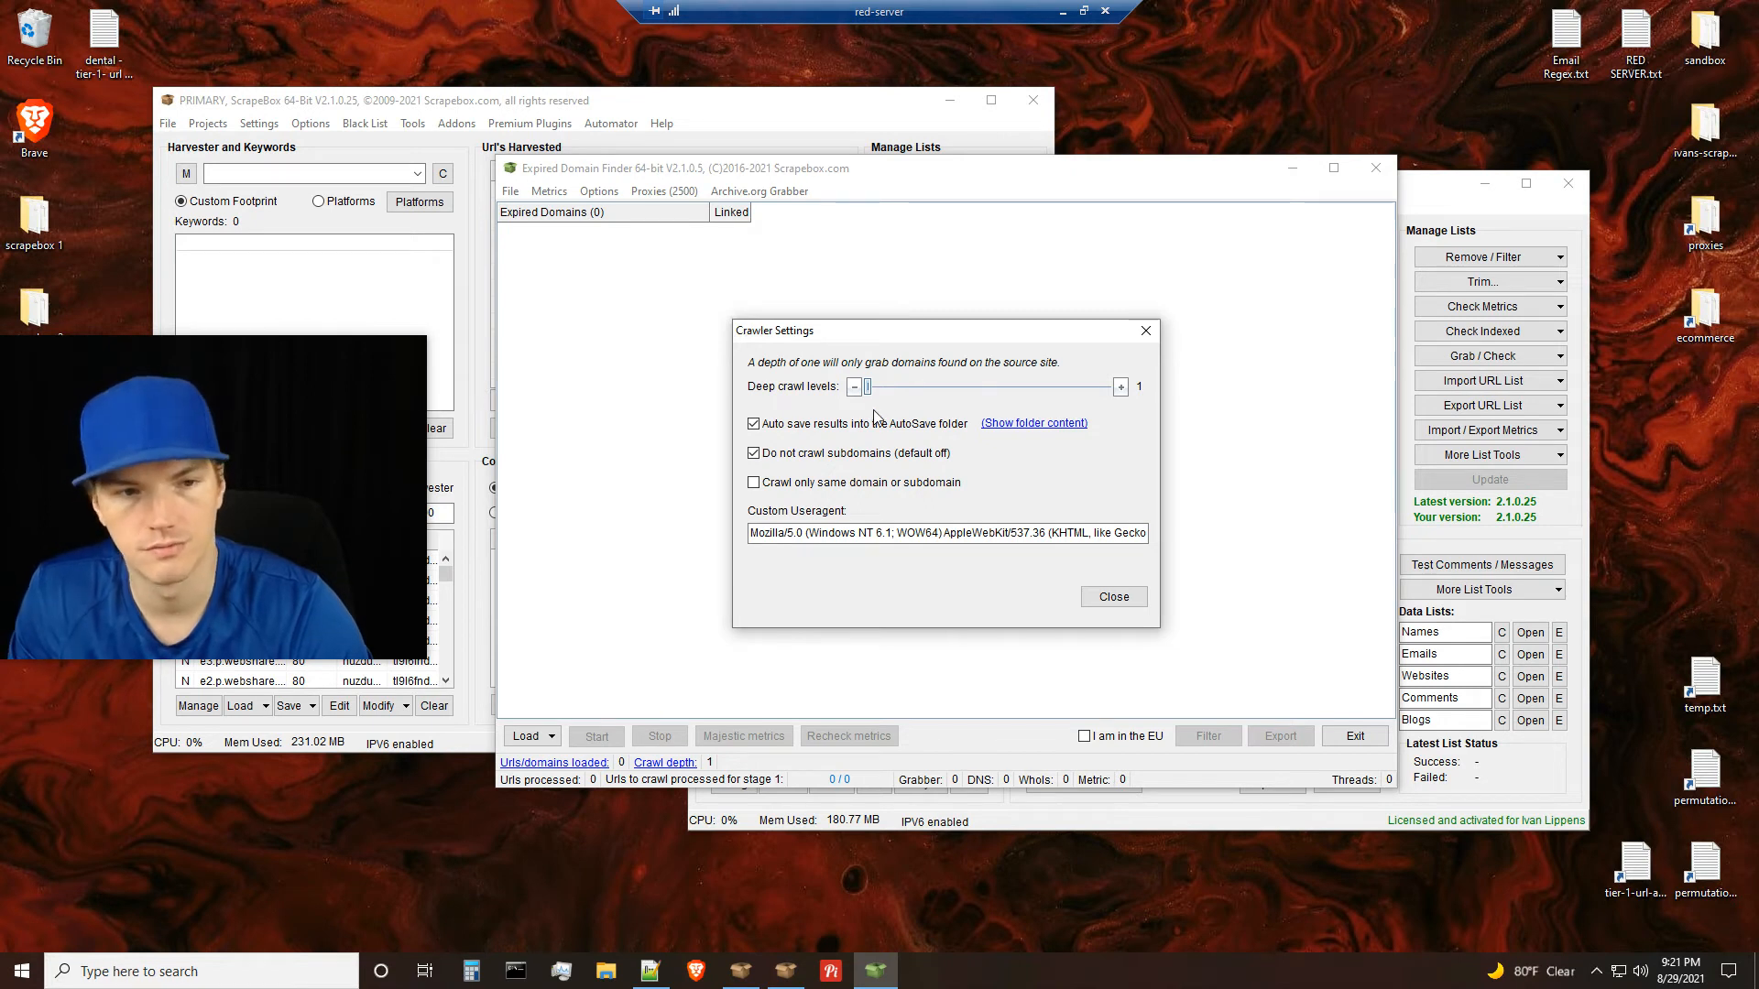
{"action": "left_click", "coordinate": [656, 102]}
{"action": "left_click", "coordinate": [1118, 462]}
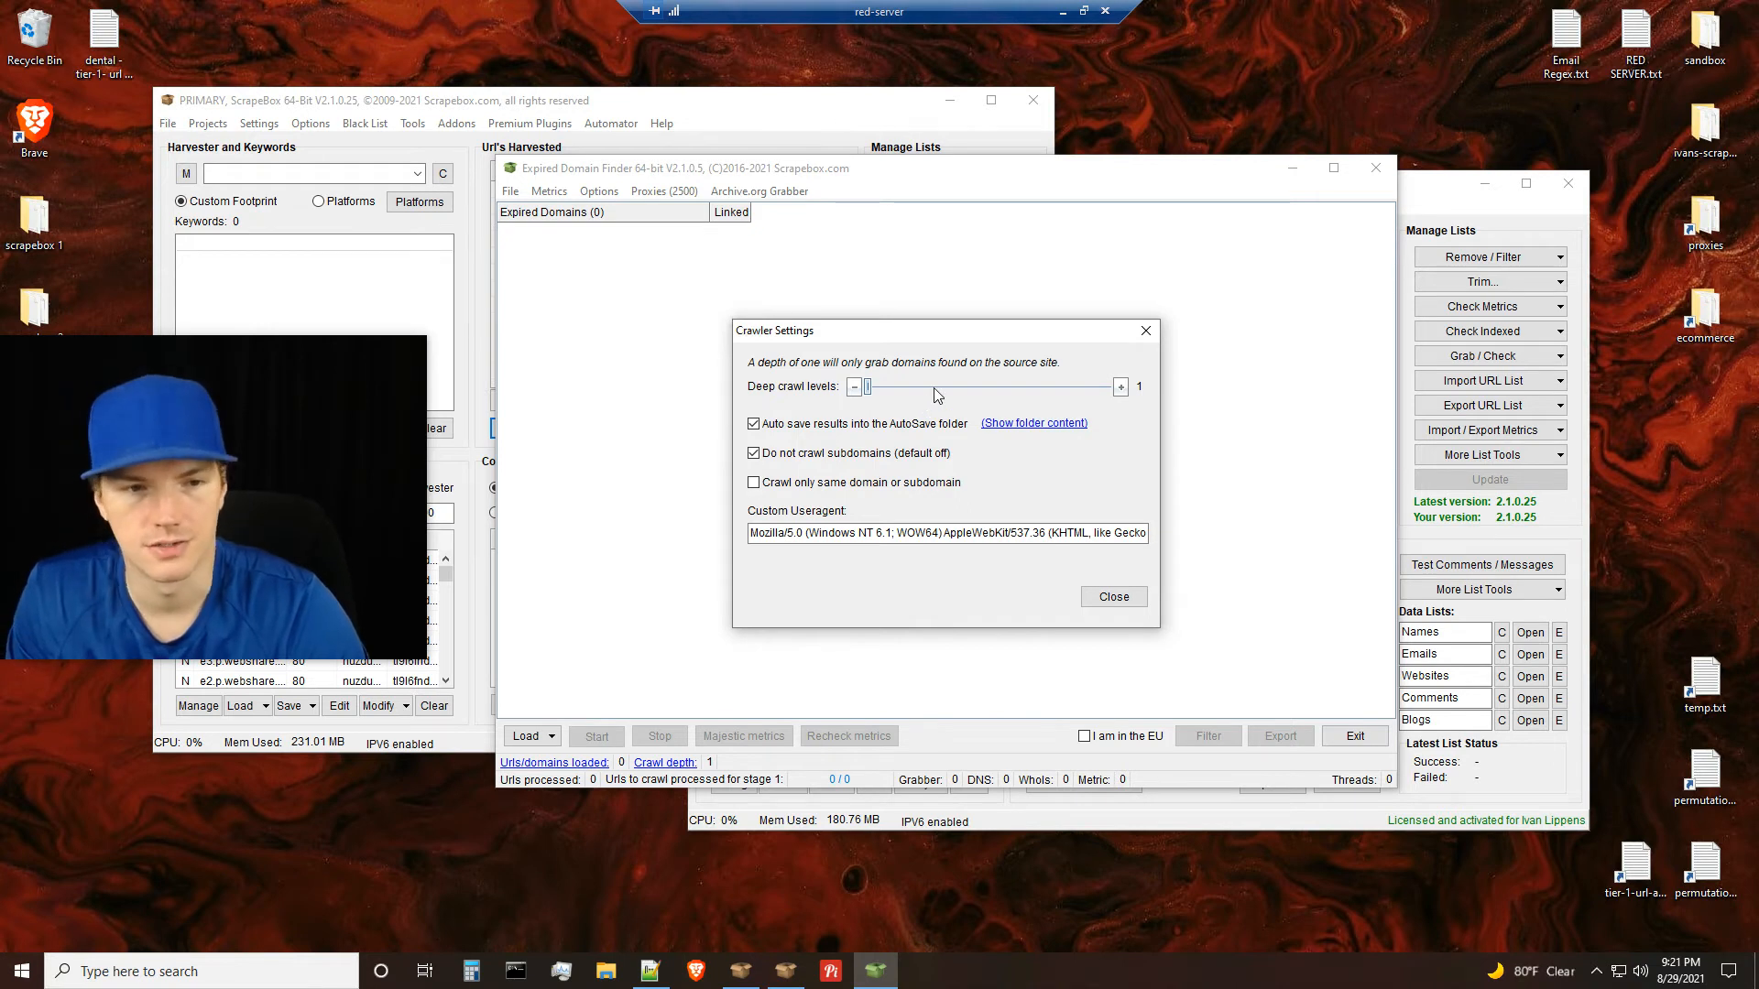
{"action": "left_click", "coordinate": [1119, 388]}
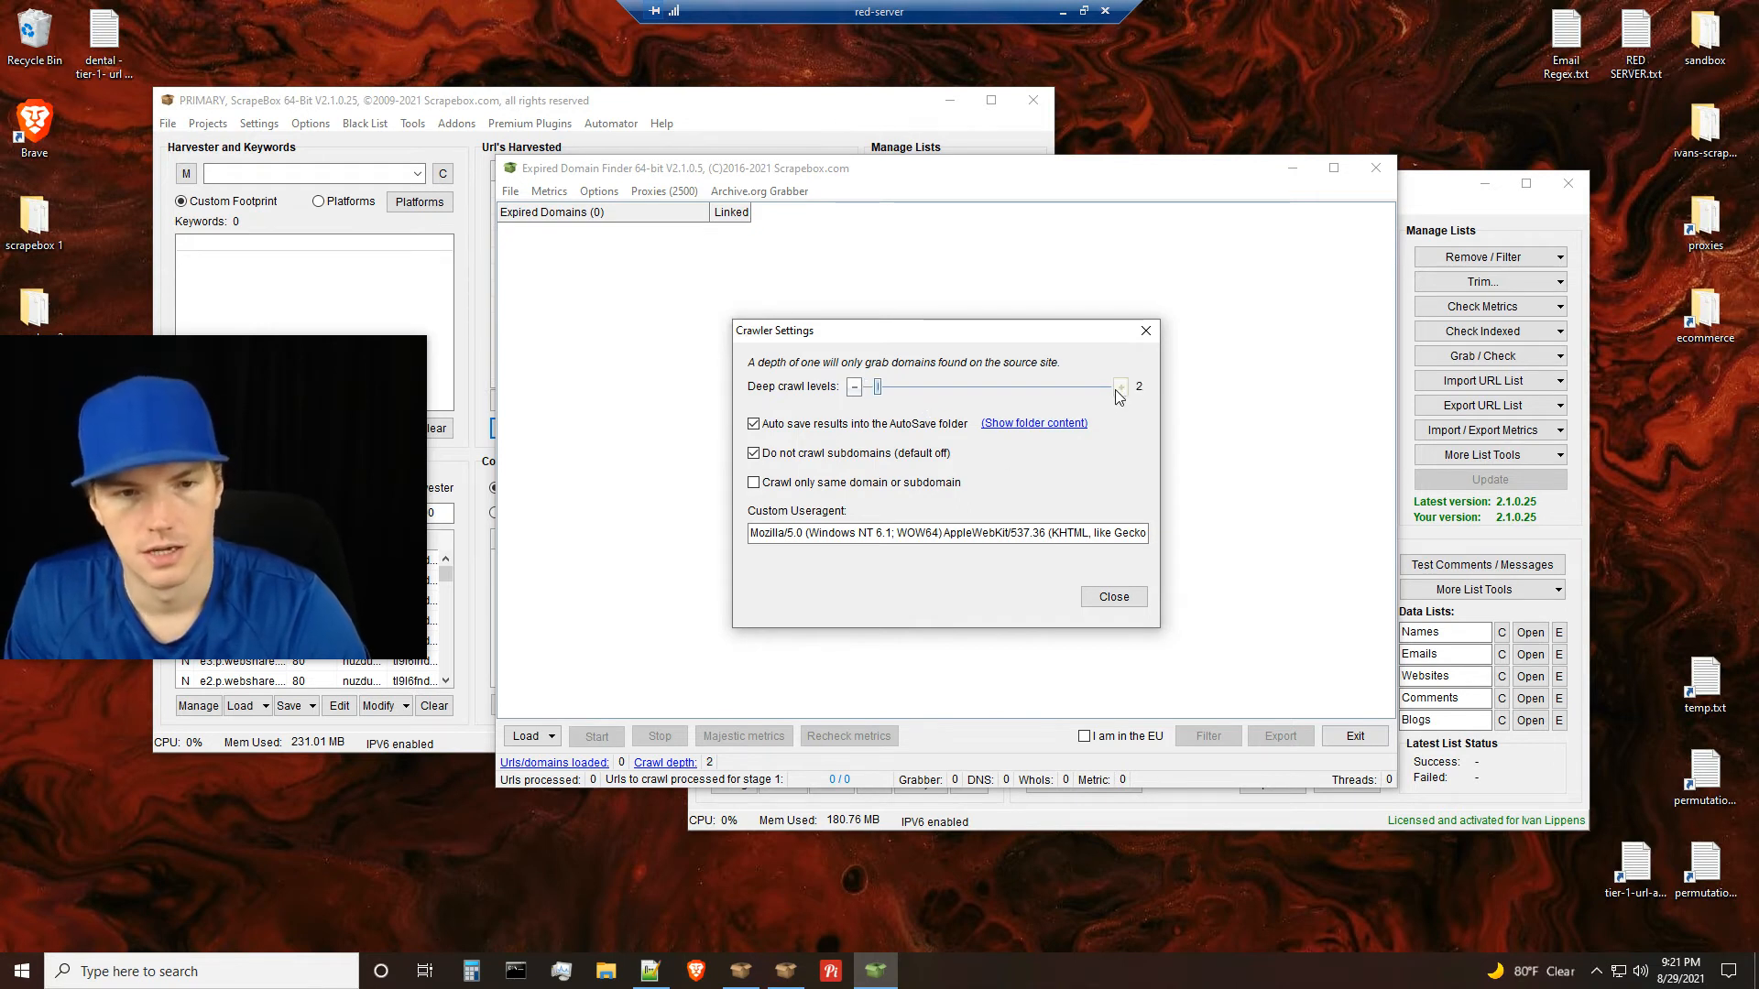
{"action": "left_click", "coordinate": [1119, 388]}
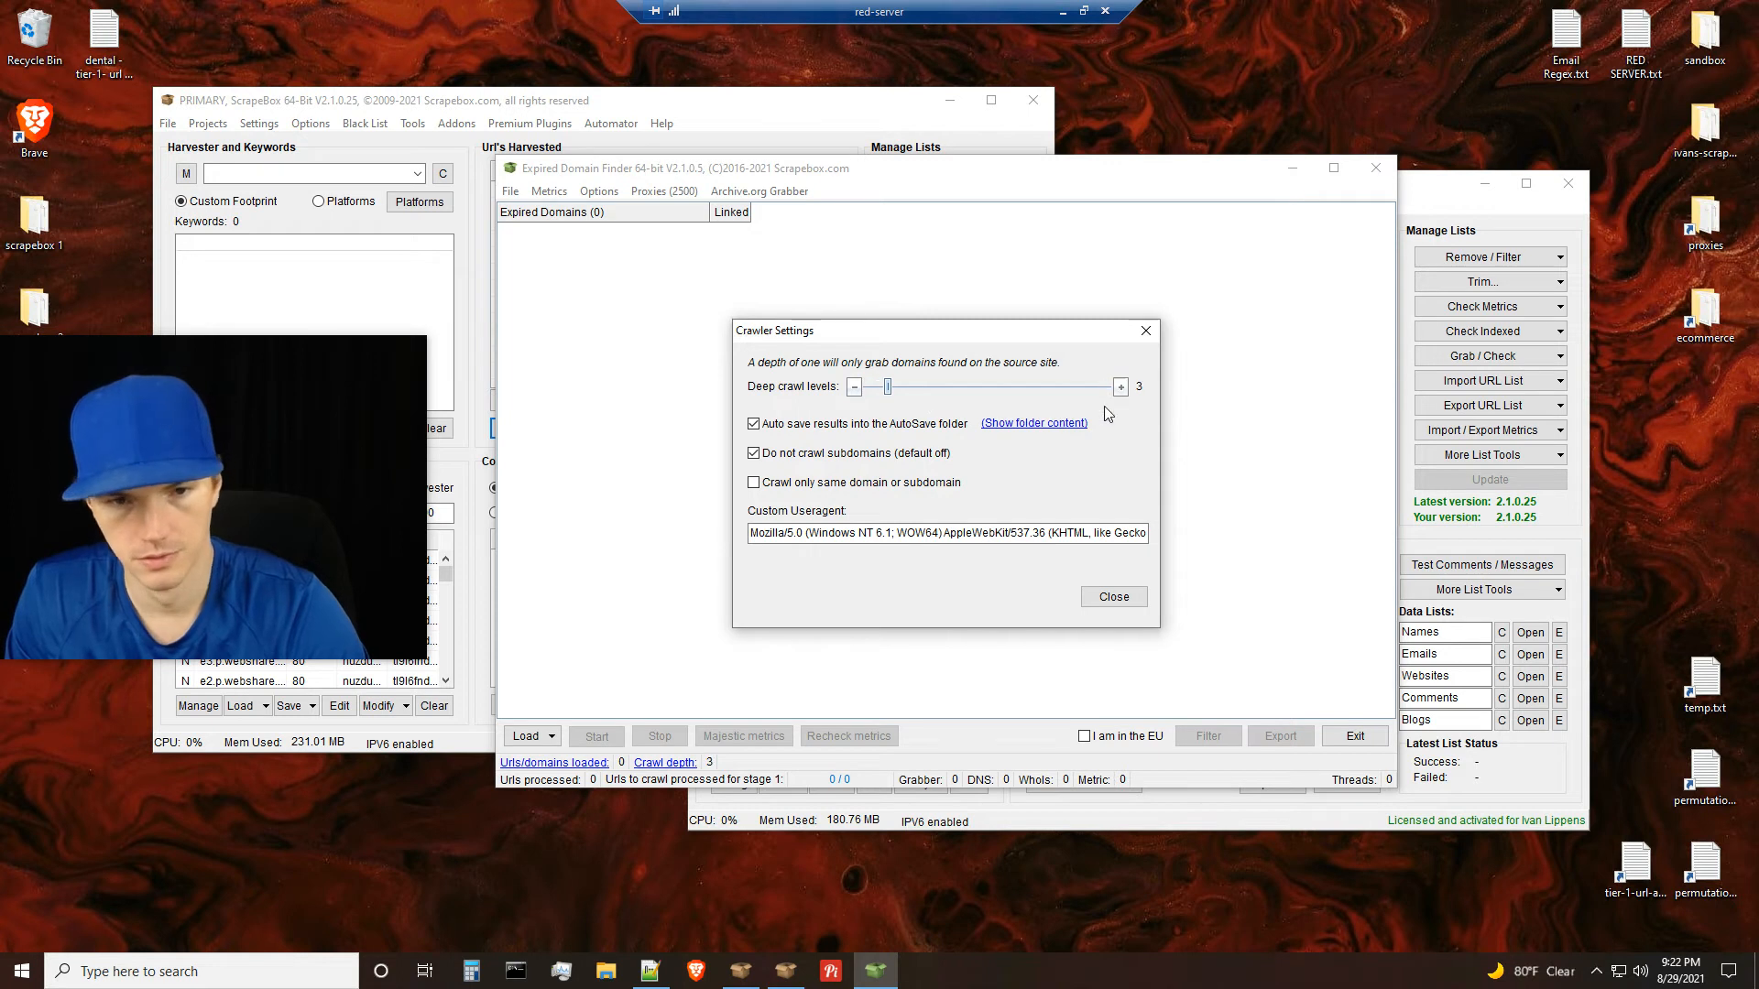
{"action": "left_click", "coordinate": [854, 386]}
{"action": "left_click", "coordinate": [1121, 388]}
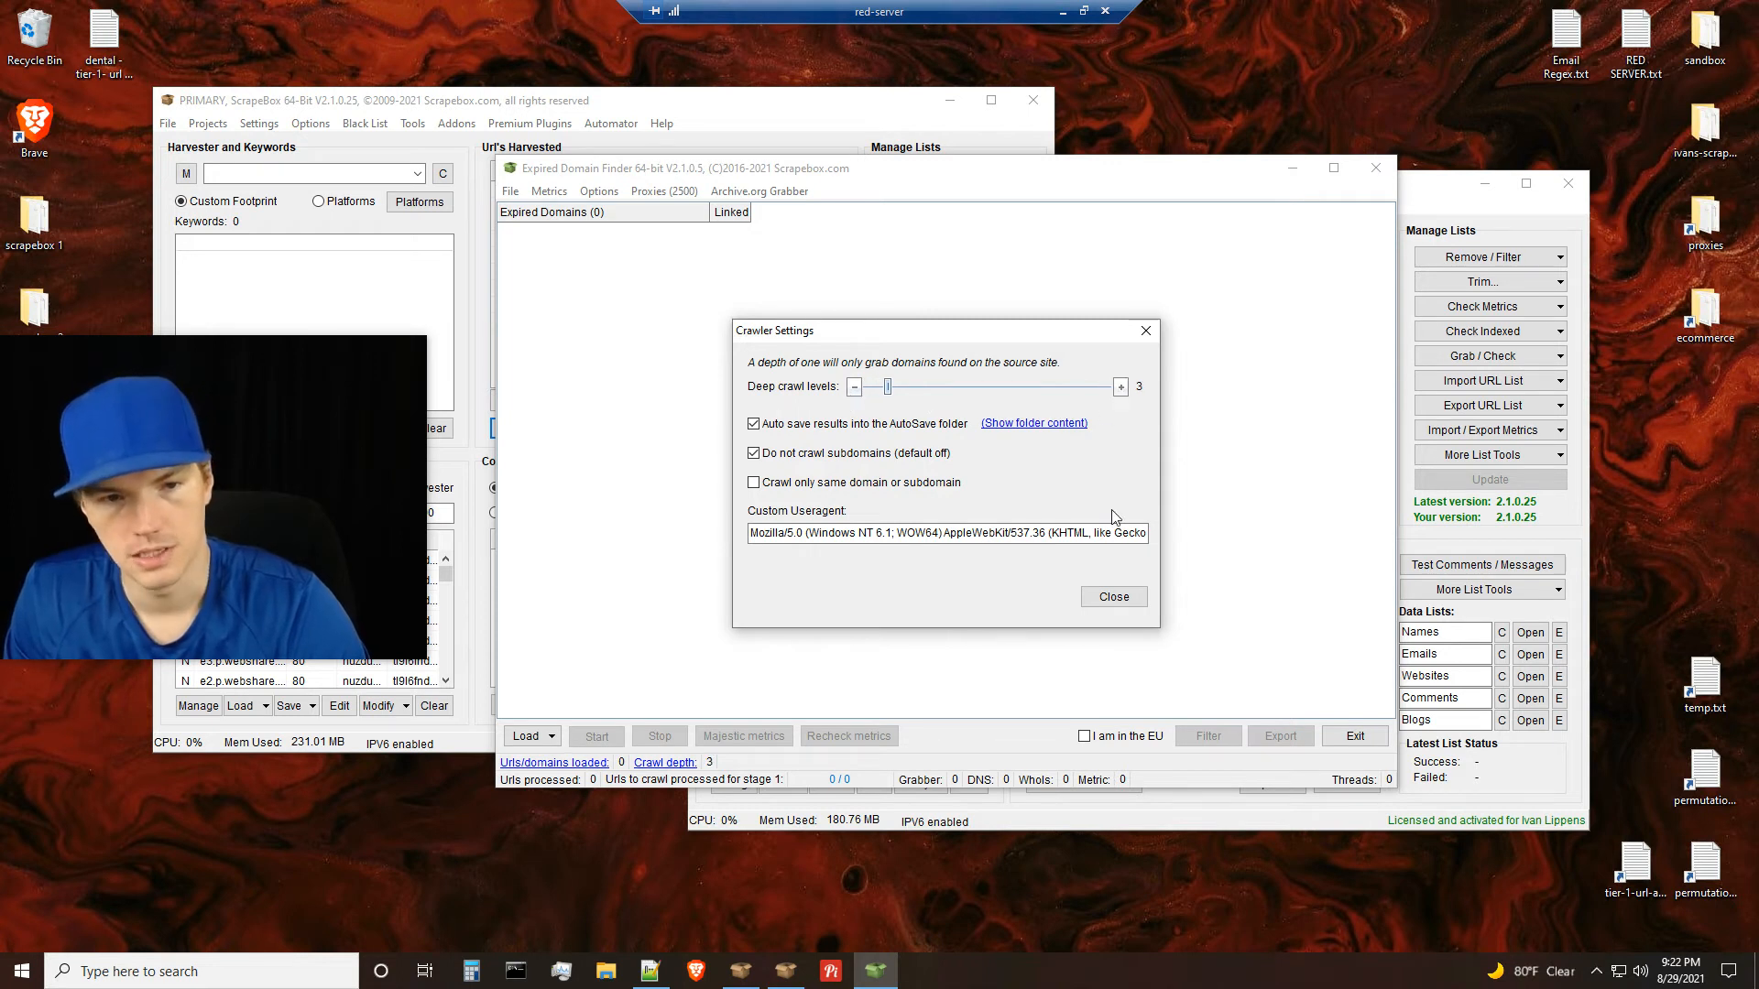
{"action": "left_click", "coordinate": [1115, 598]}
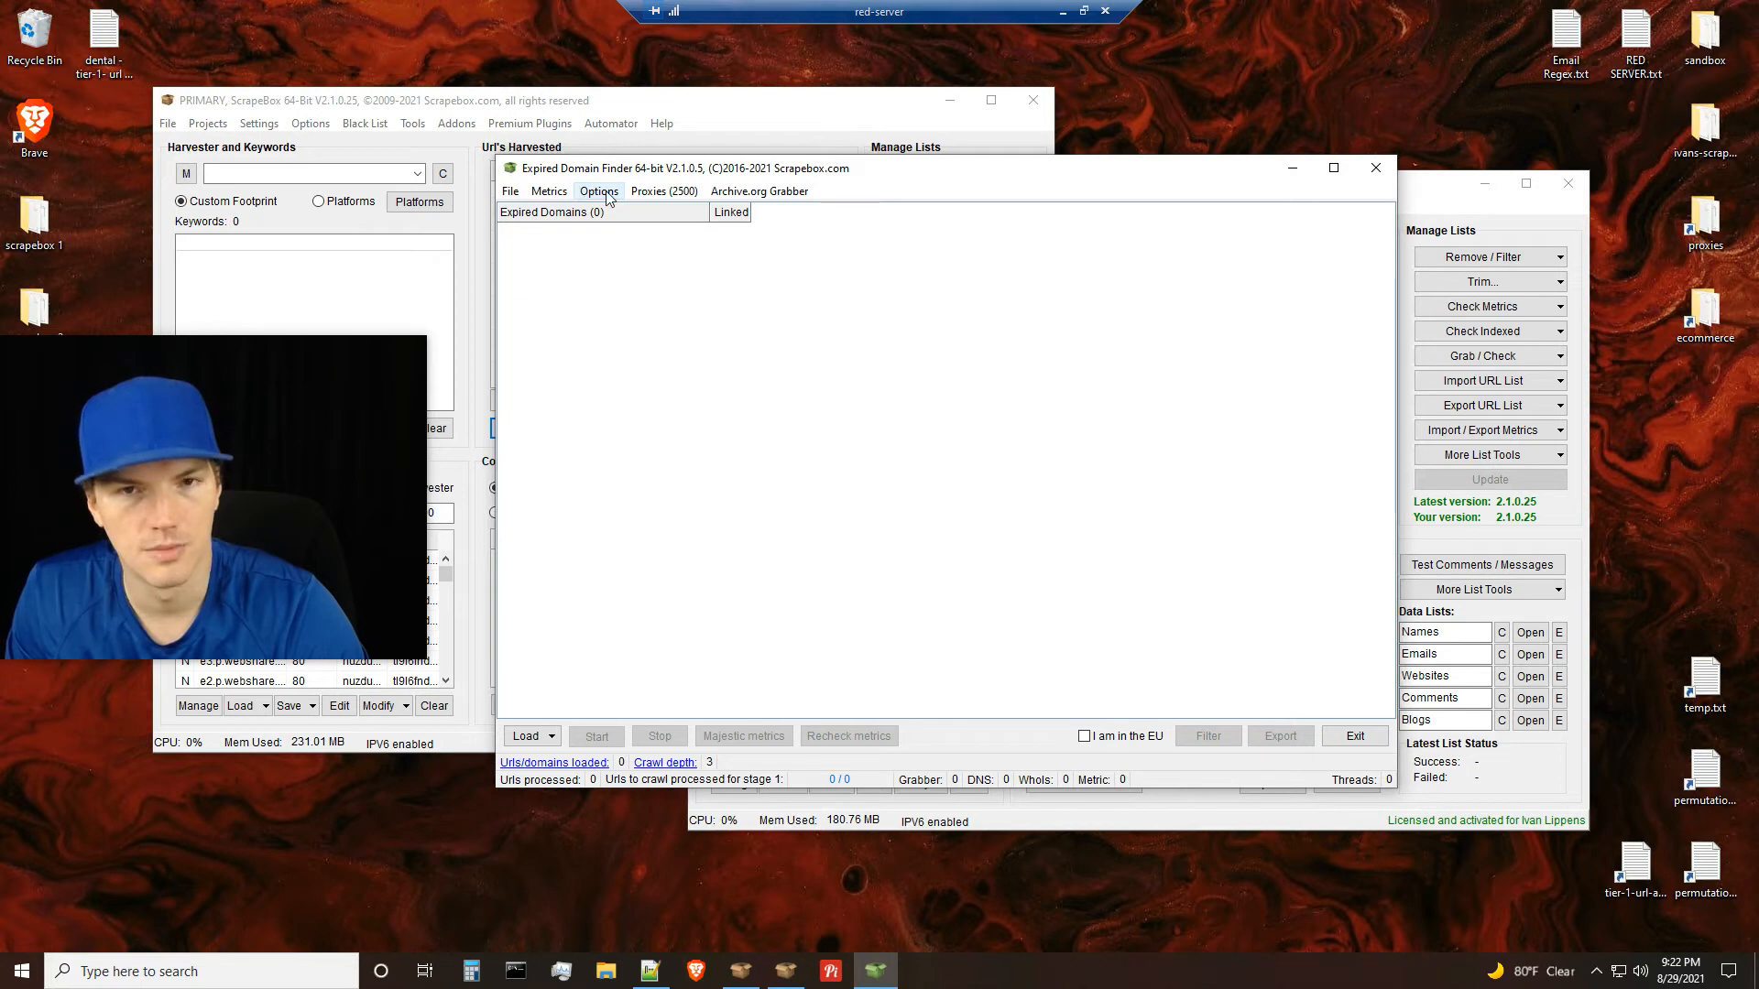
Recheck the threads and timeout settings of the Expired Domain Finder
{"action": "left_click", "coordinate": [608, 194]}
{"action": "mouse_move", "coordinate": [651, 193]}
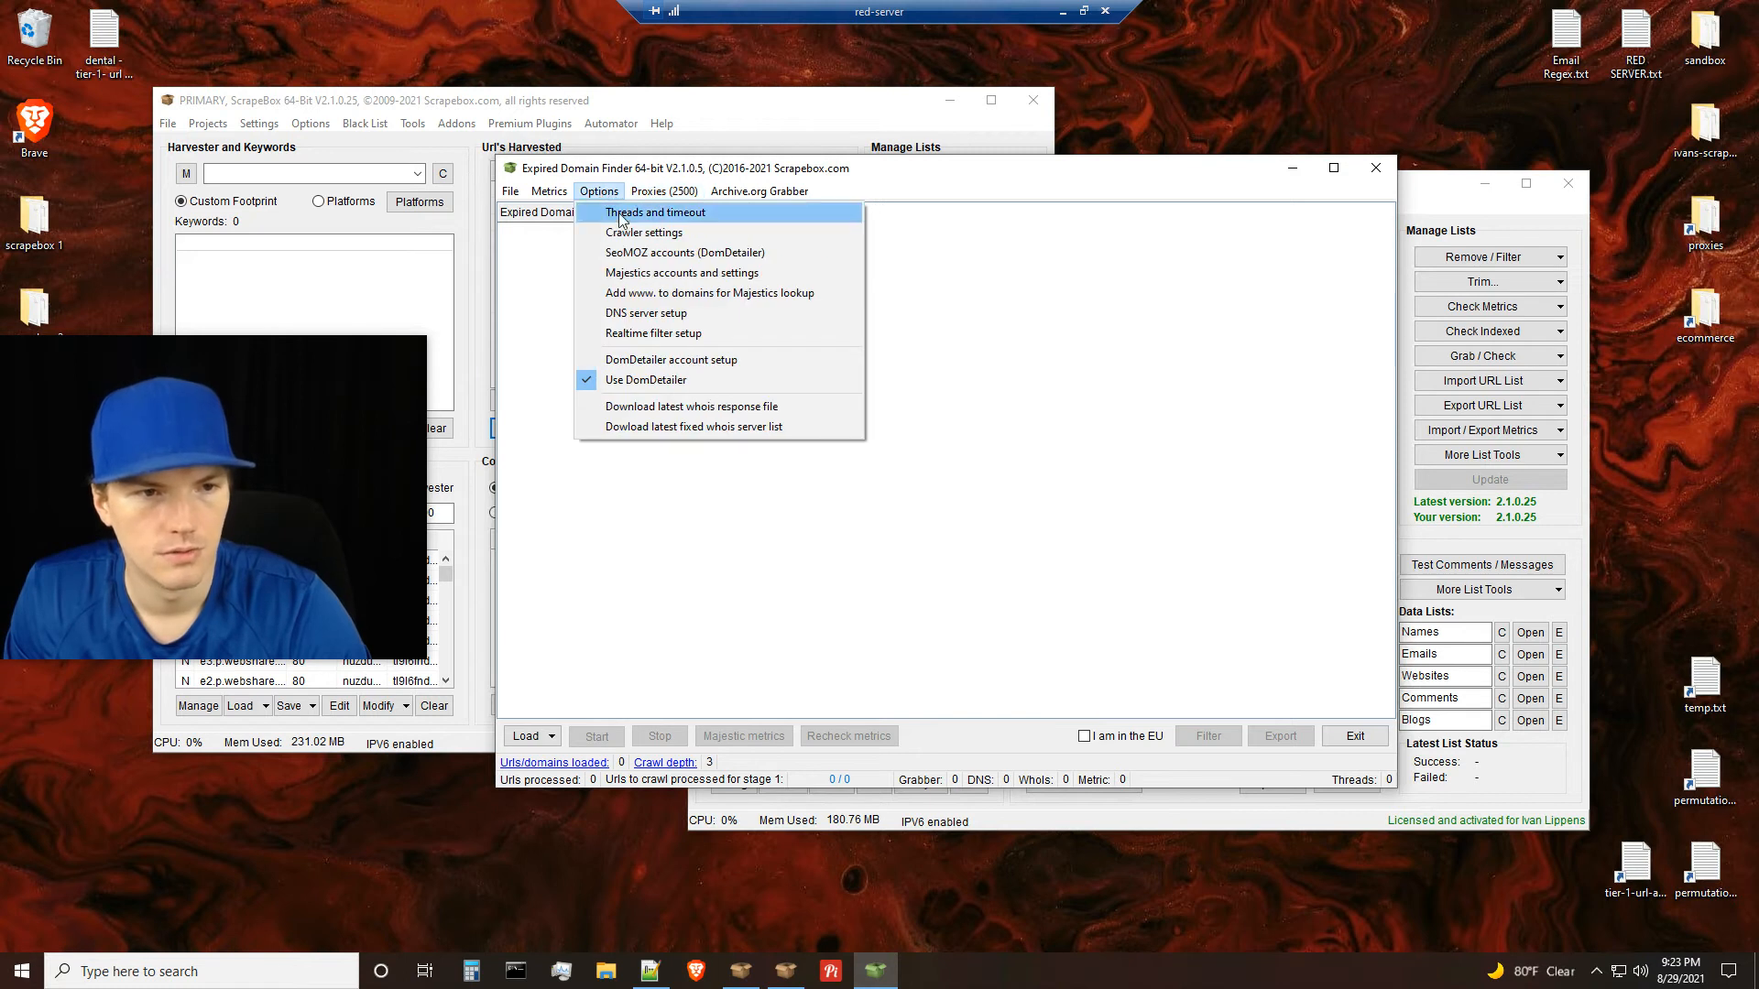
{"action": "left_click", "coordinate": [618, 213]}
{"action": "left_click", "coordinate": [1149, 388]}
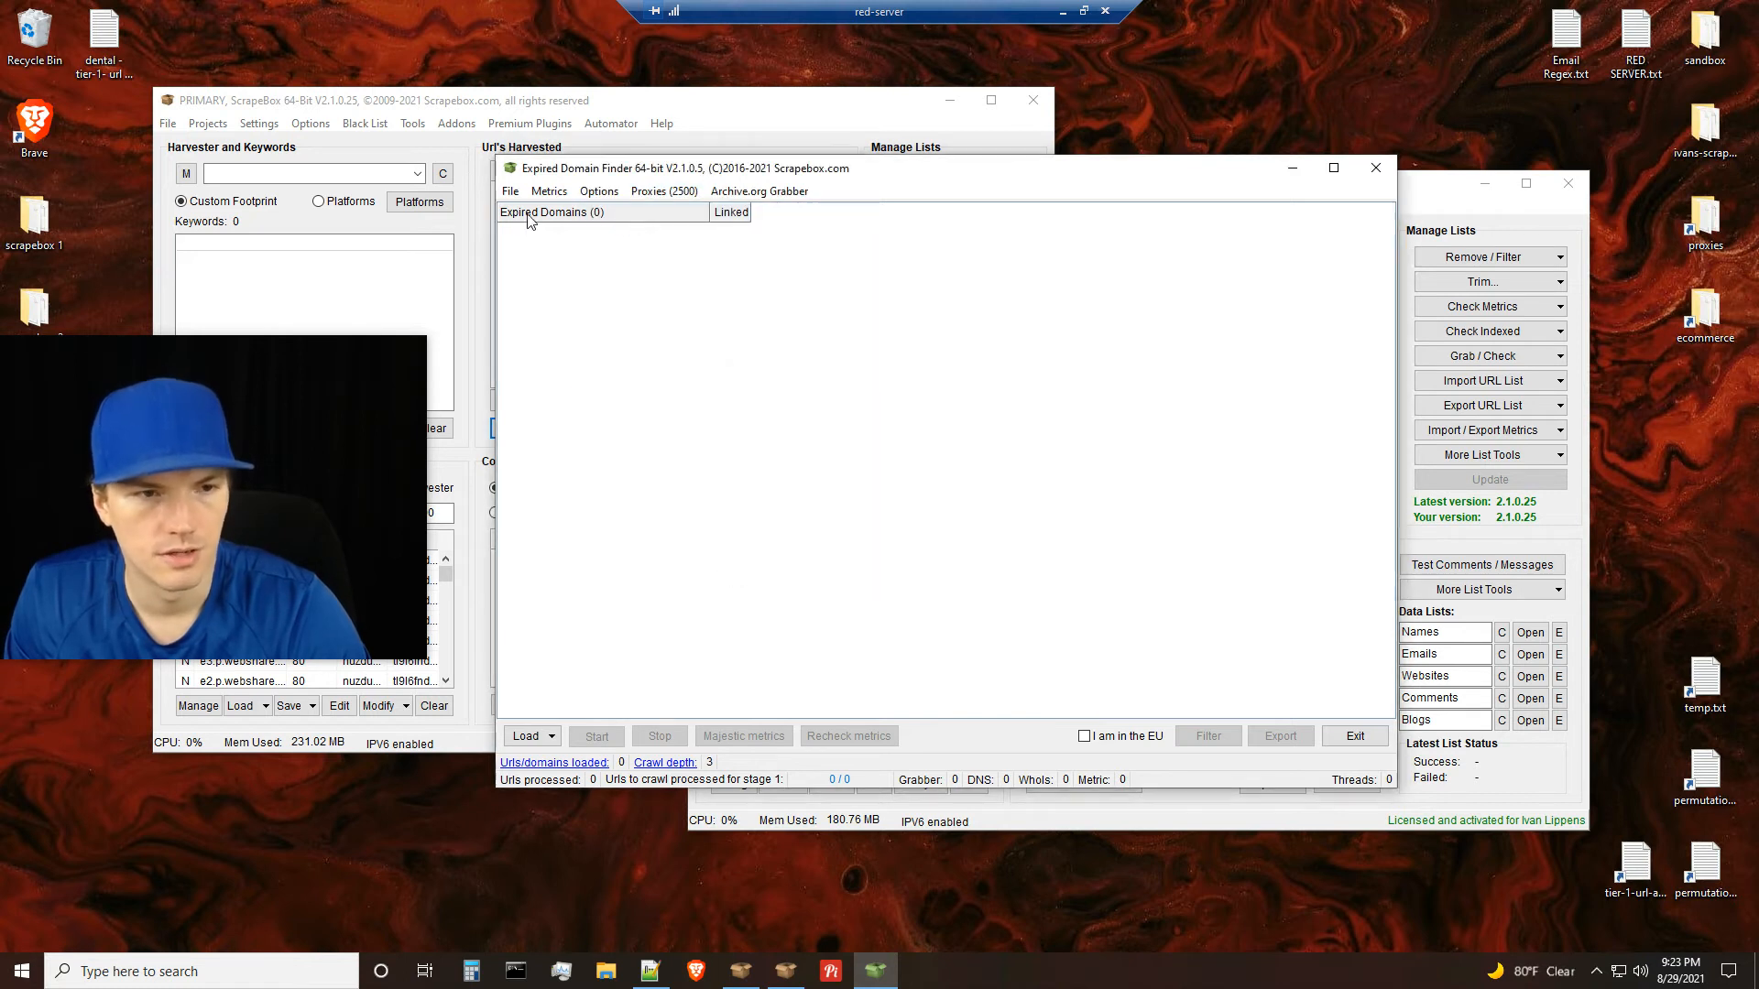
Lower the deep crawl levels in the crawler settings and bring them back to 3
{"action": "left_click", "coordinate": [599, 191]}
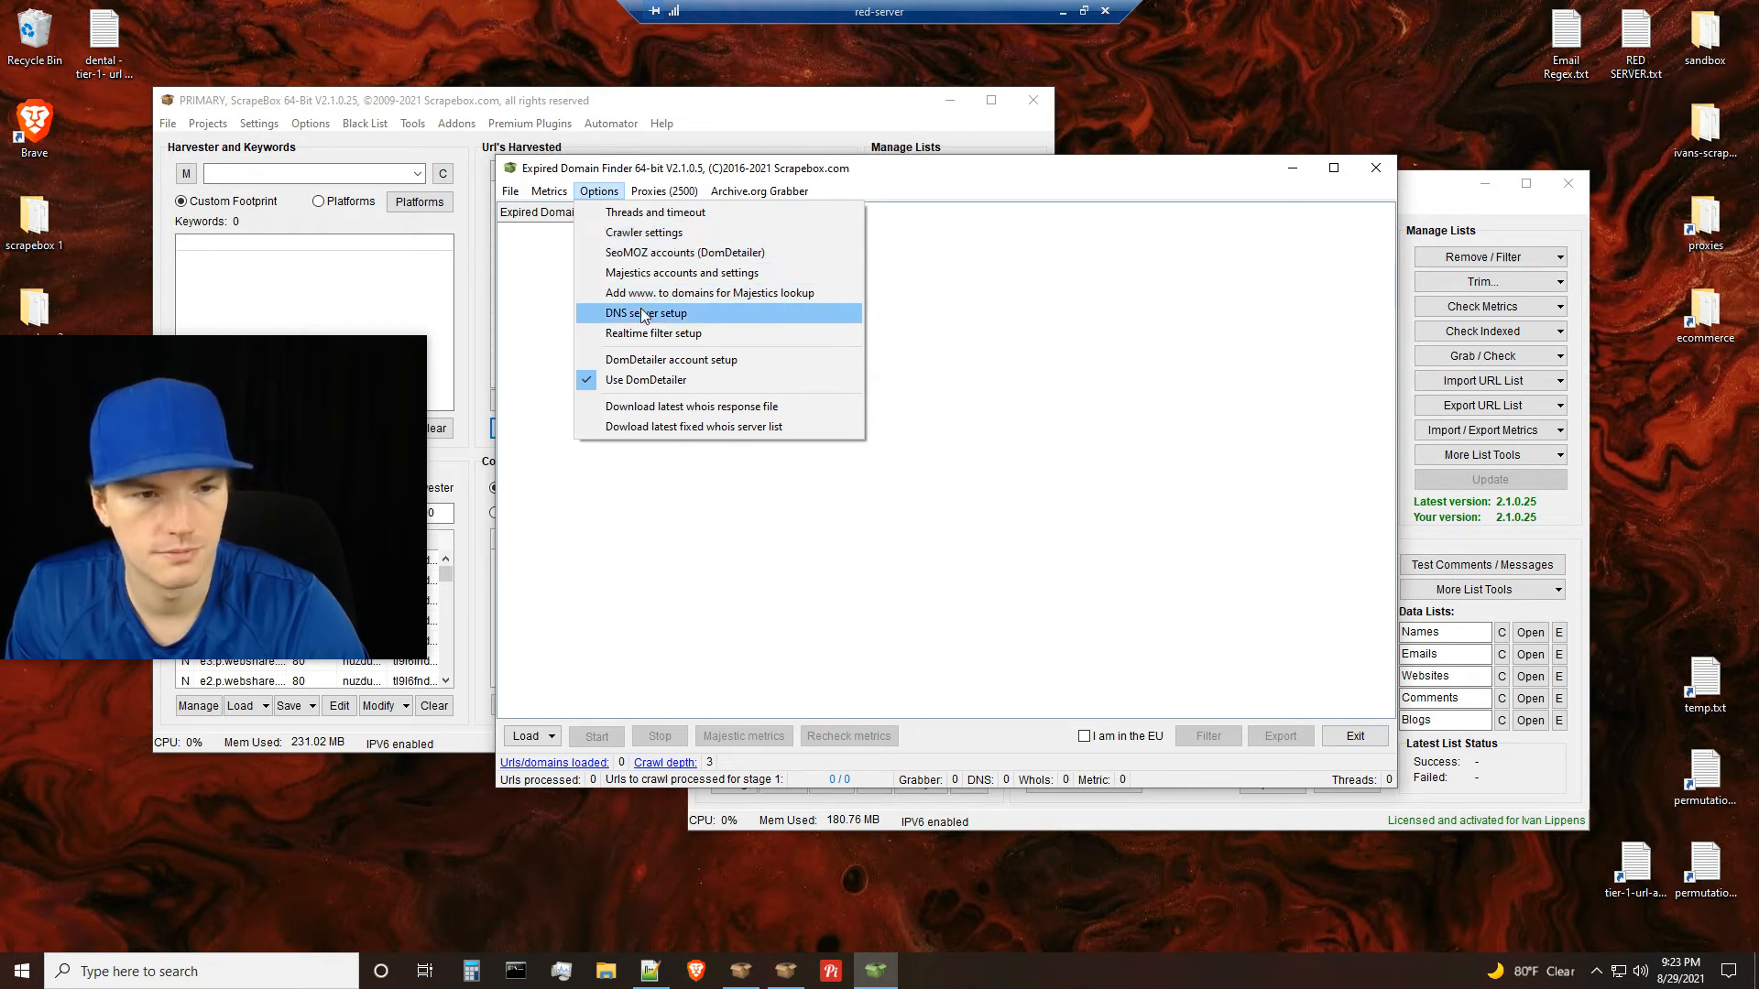
{"action": "left_click", "coordinate": [641, 234]}
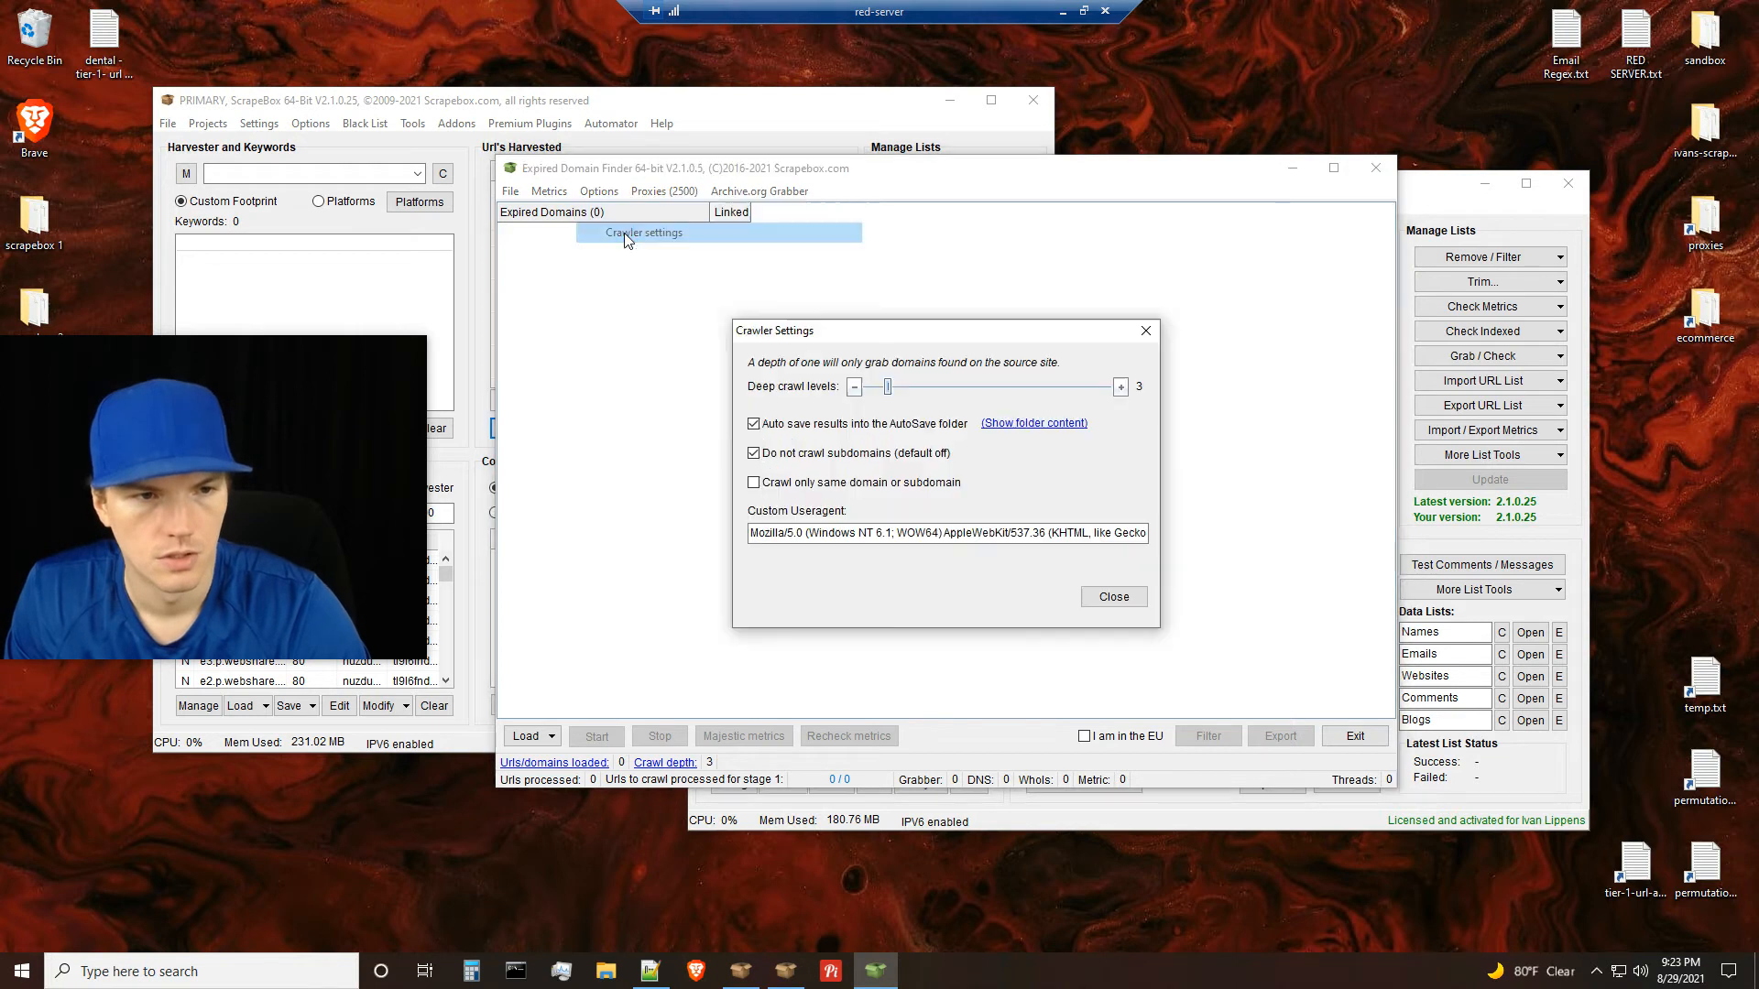
{"action": "left_click", "coordinate": [857, 388]}
{"action": "left_click", "coordinate": [855, 387]}
{"action": "left_click", "coordinate": [1120, 388]}
{"action": "left_click", "coordinate": [1119, 388]}
{"action": "left_click", "coordinate": [857, 388]}
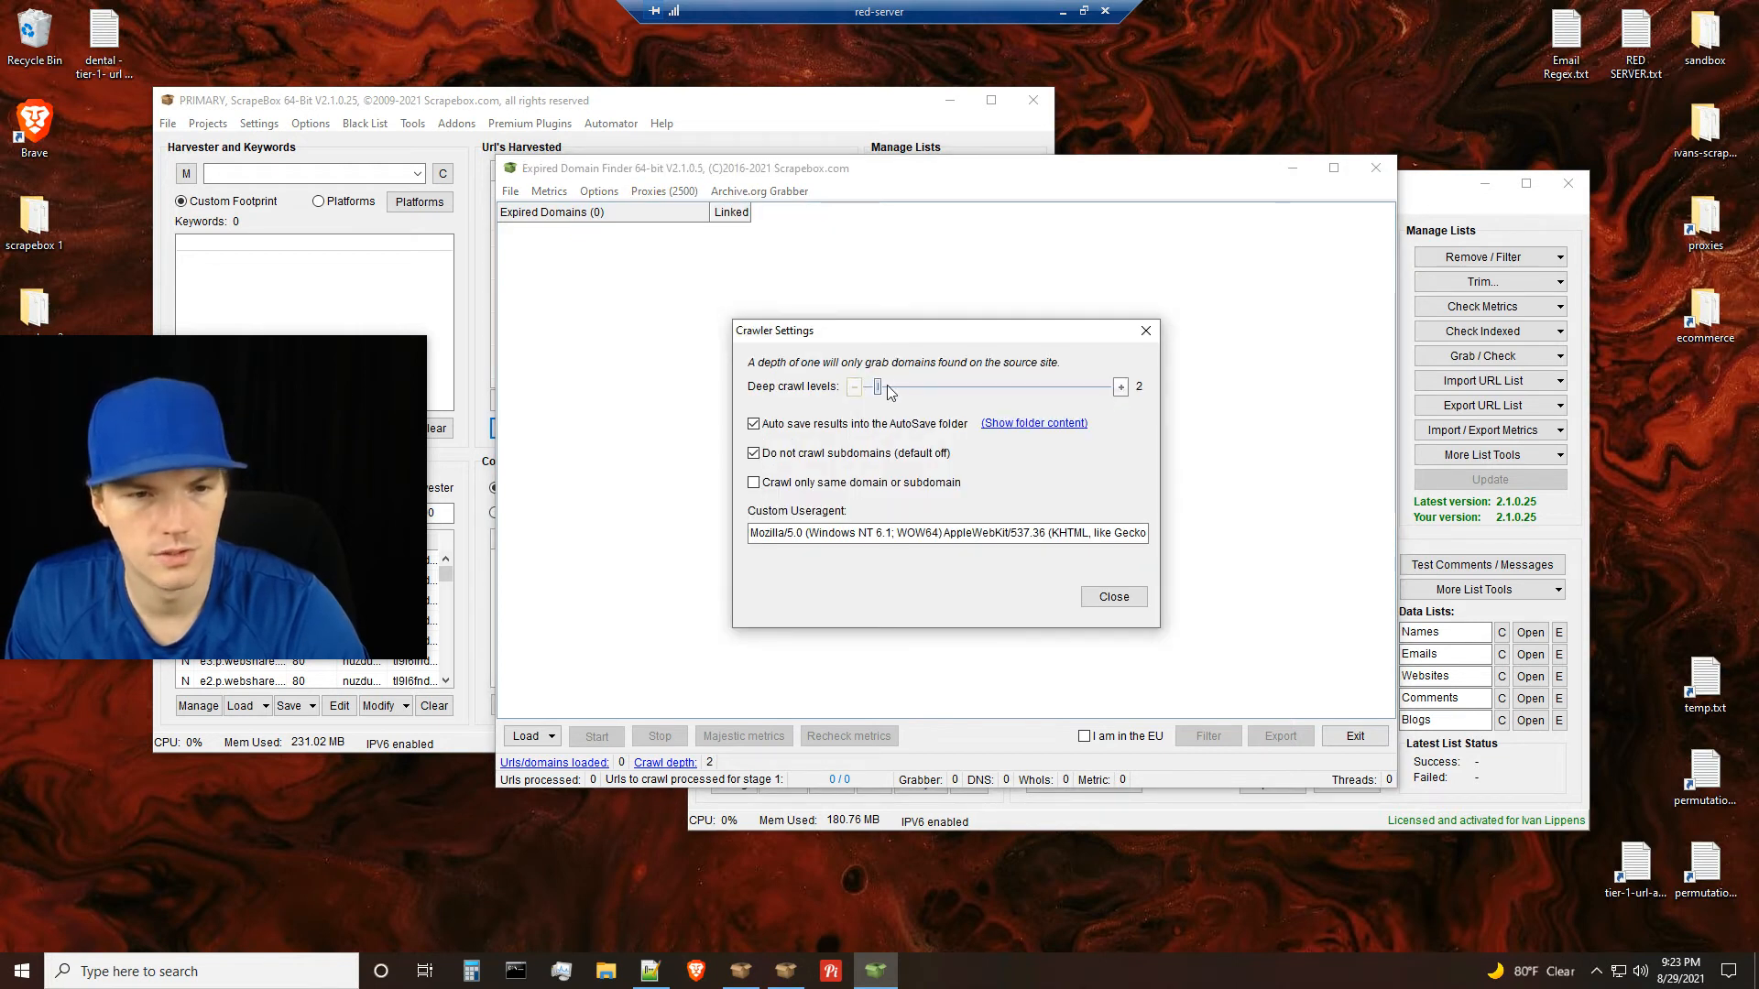
{"action": "left_click", "coordinate": [1121, 388]}
{"action": "left_click", "coordinate": [1114, 597]}
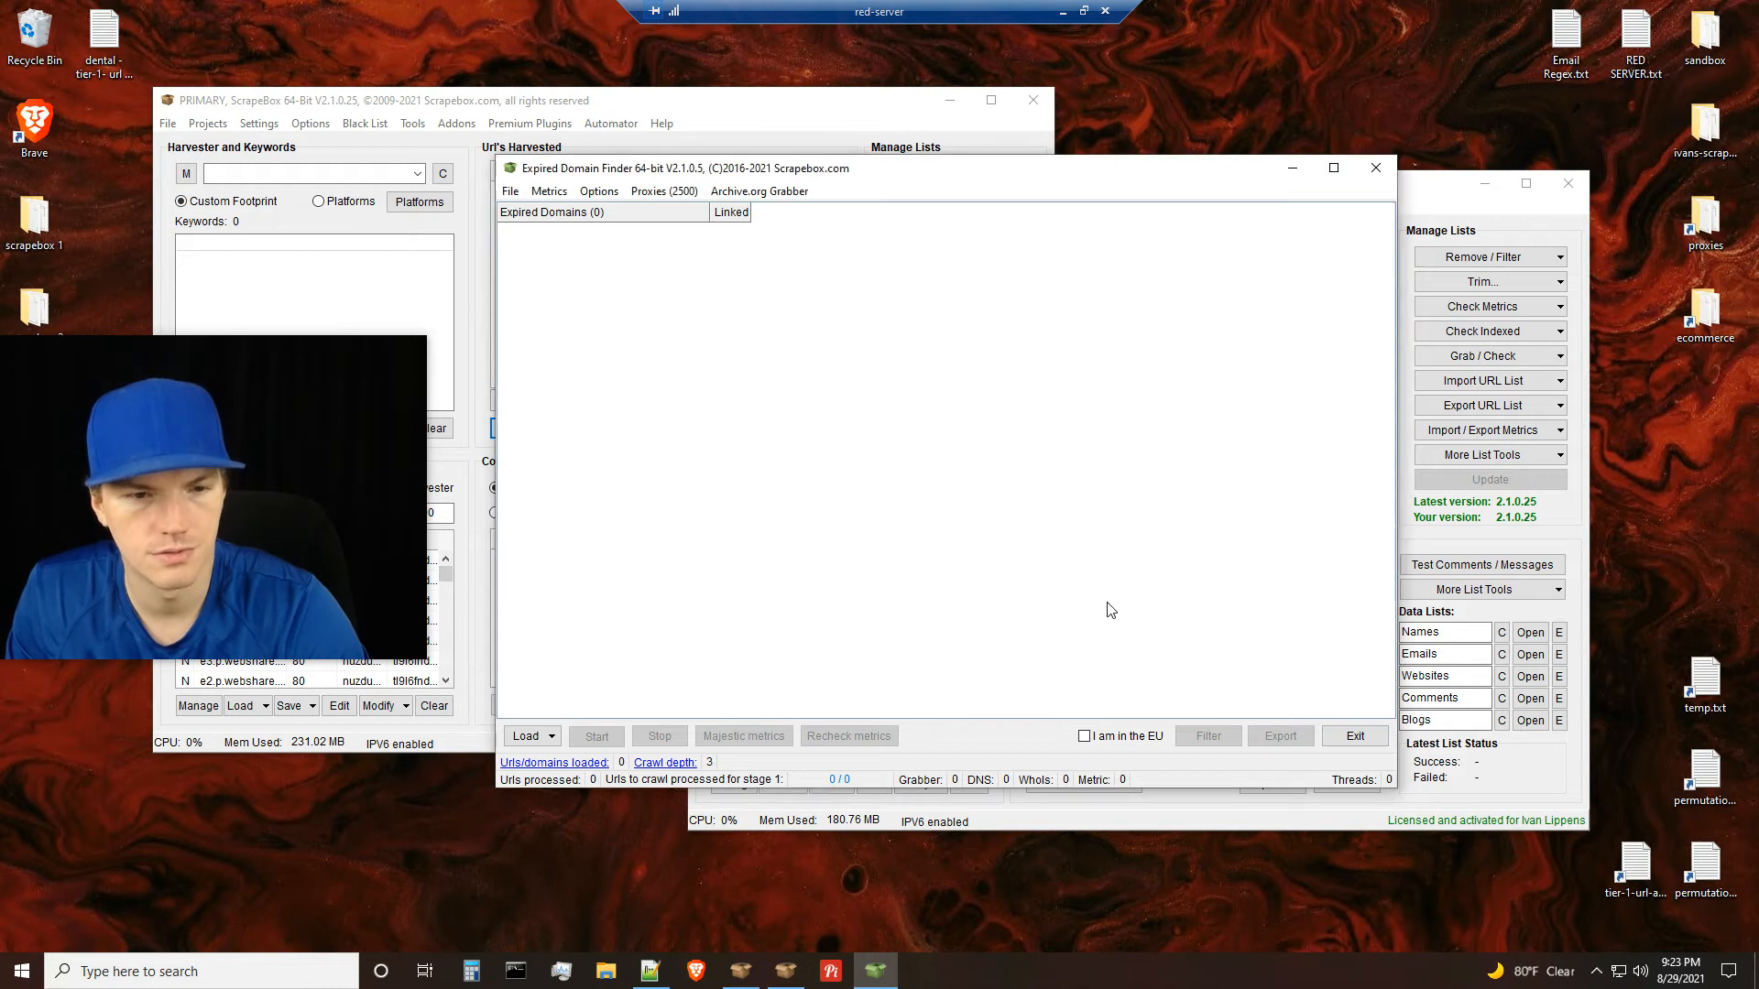
Check the DNS server setup of the Expired Domain Finder
{"action": "left_click", "coordinate": [599, 191]}
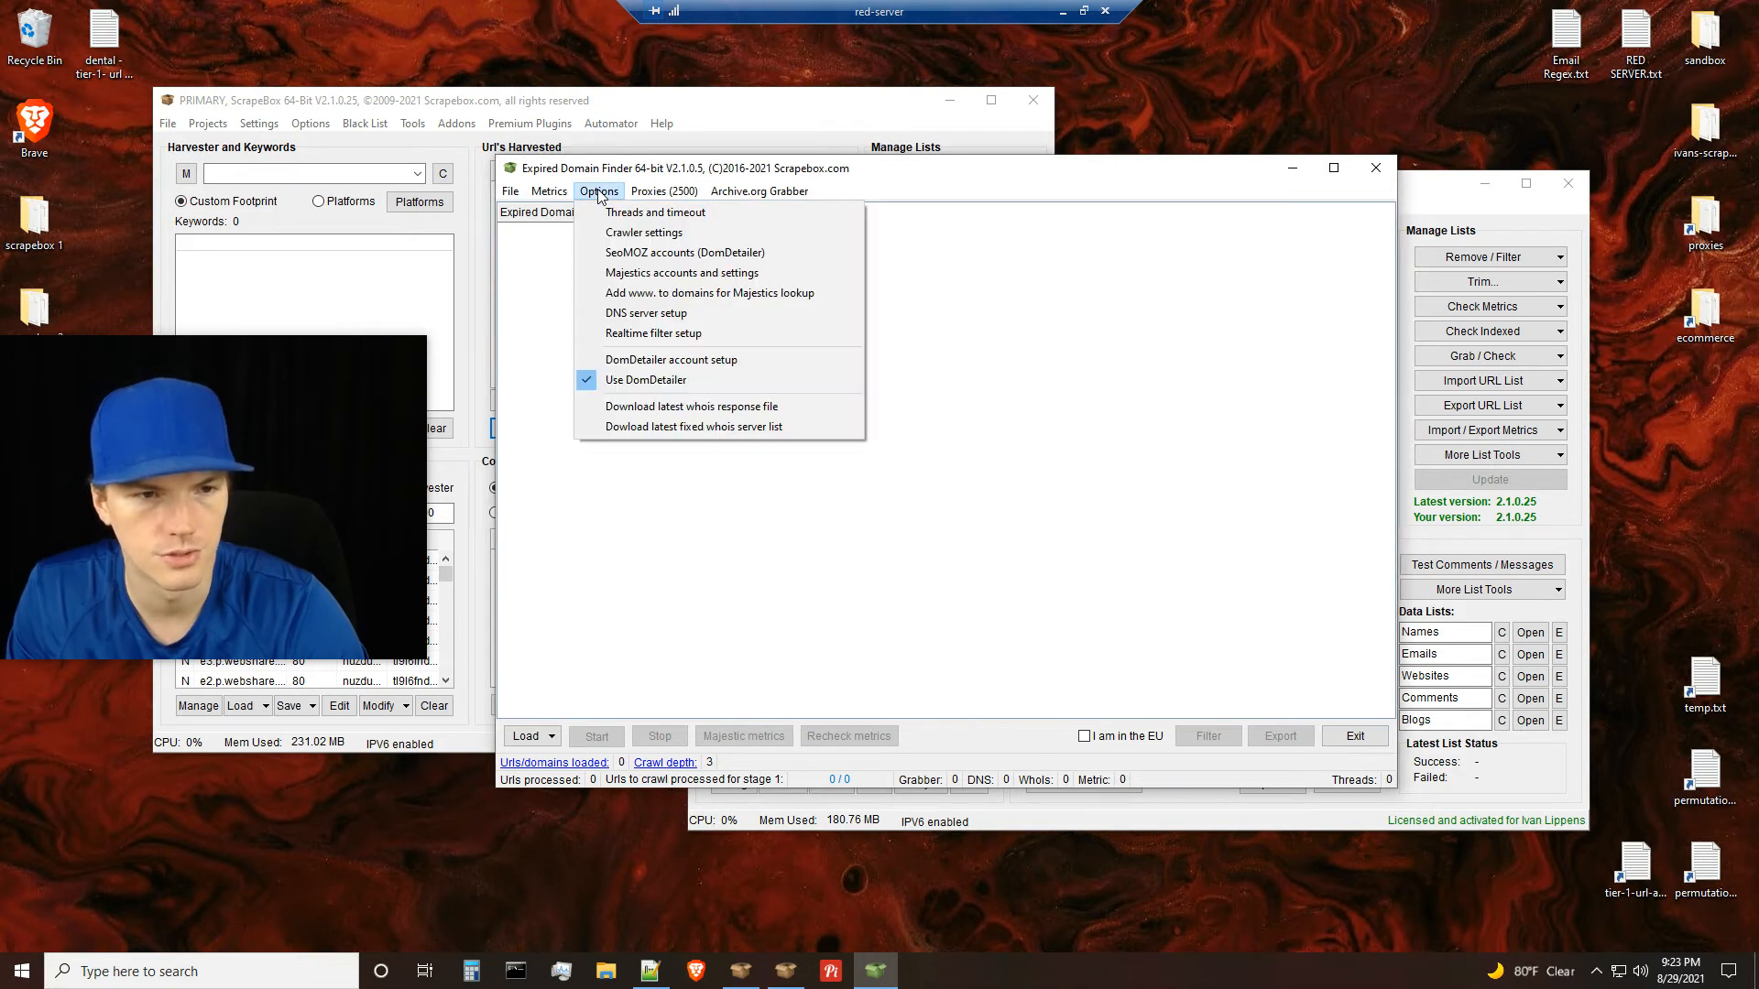
{"action": "left_click", "coordinate": [641, 313]}
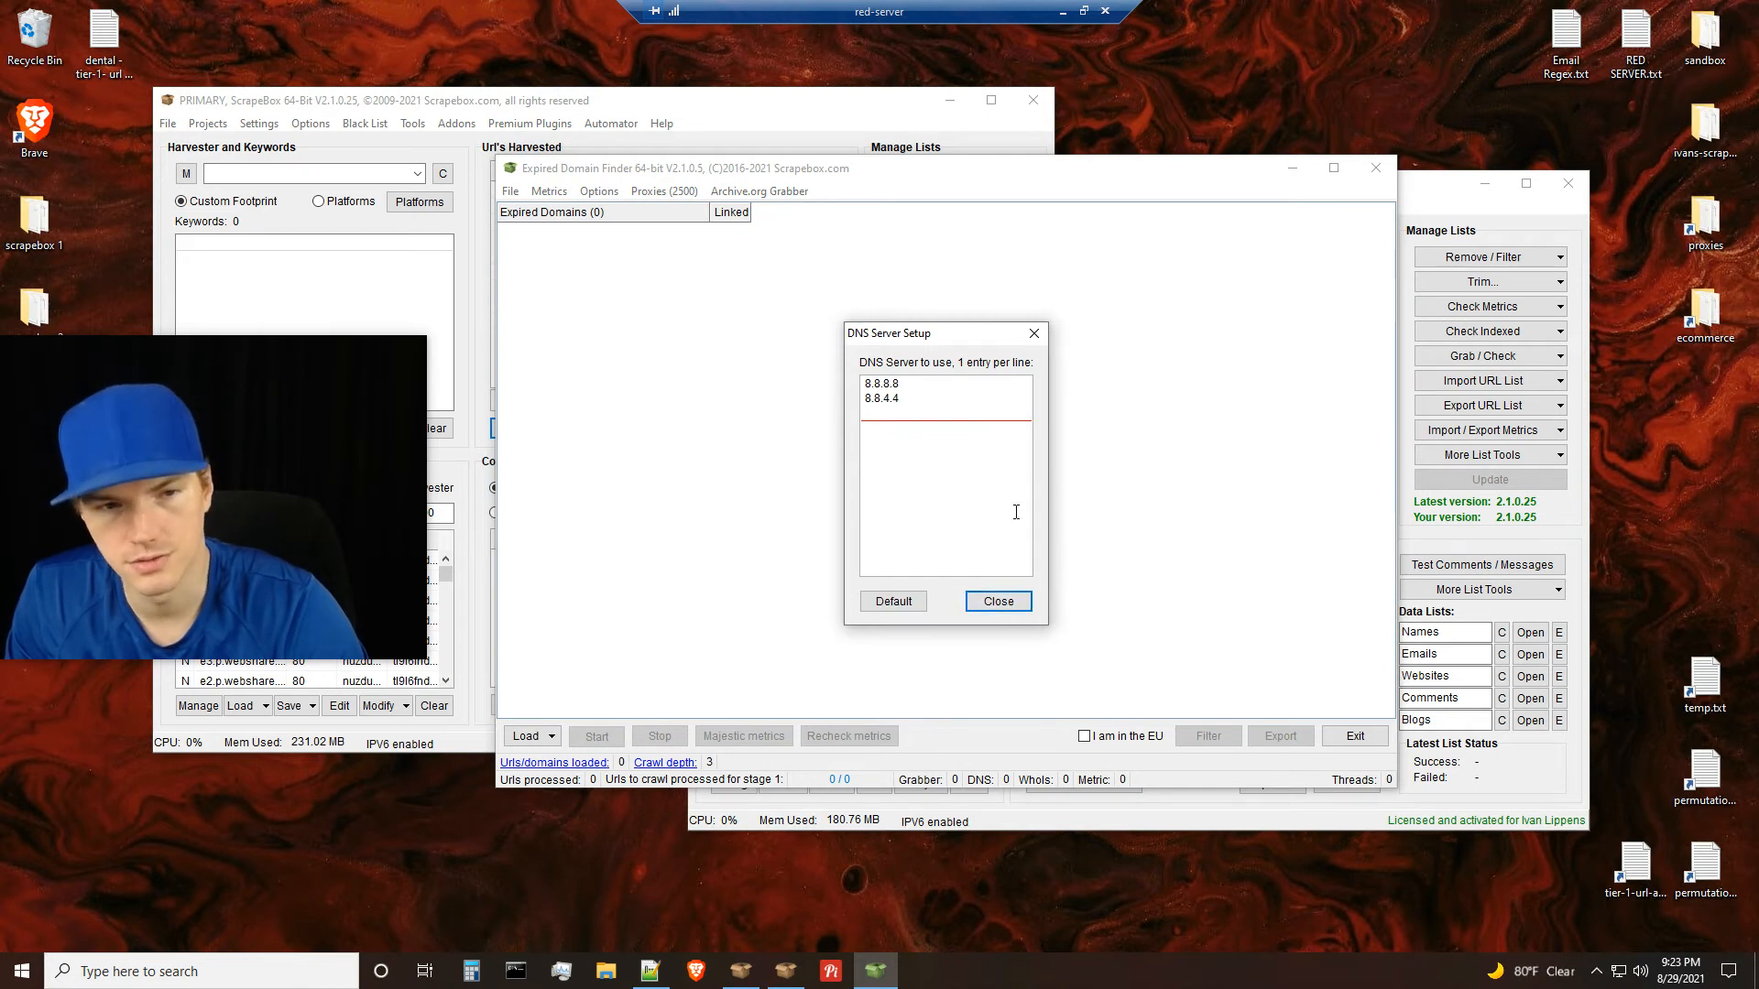
{"action": "left_click", "coordinate": [998, 603]}
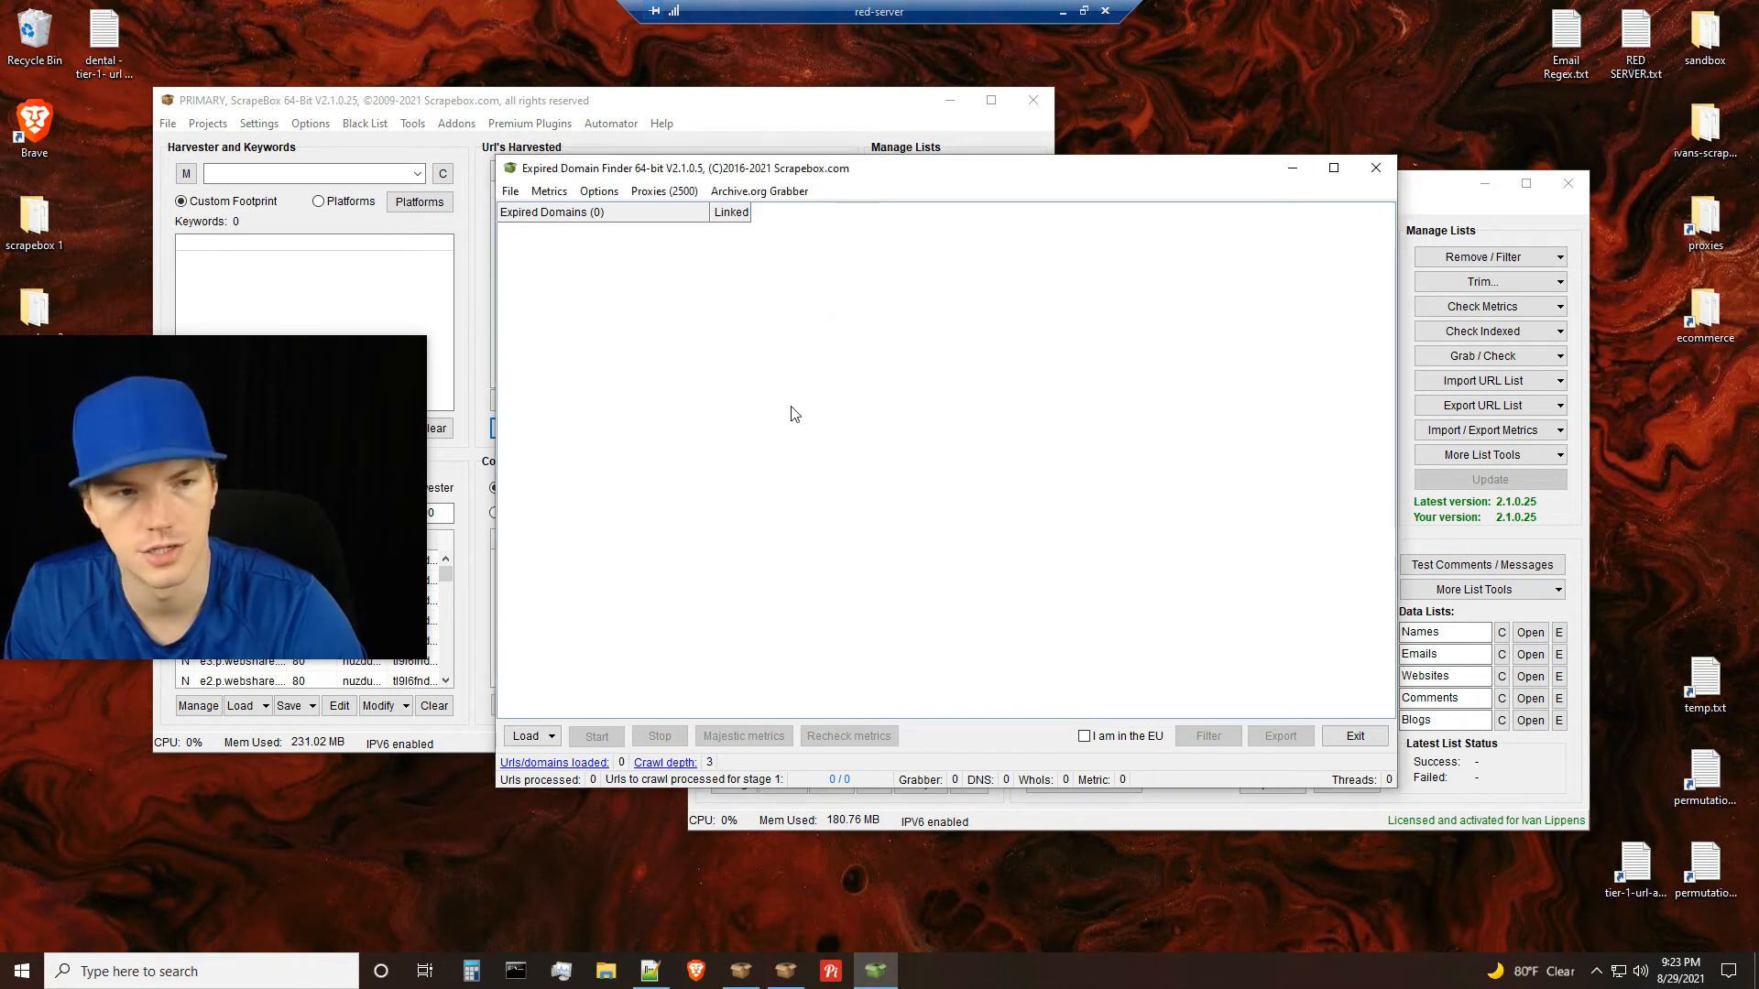
Check the realtime filter setup of the Expired Domain Finder for source URLs and close it
{"action": "left_click", "coordinate": [613, 197]}
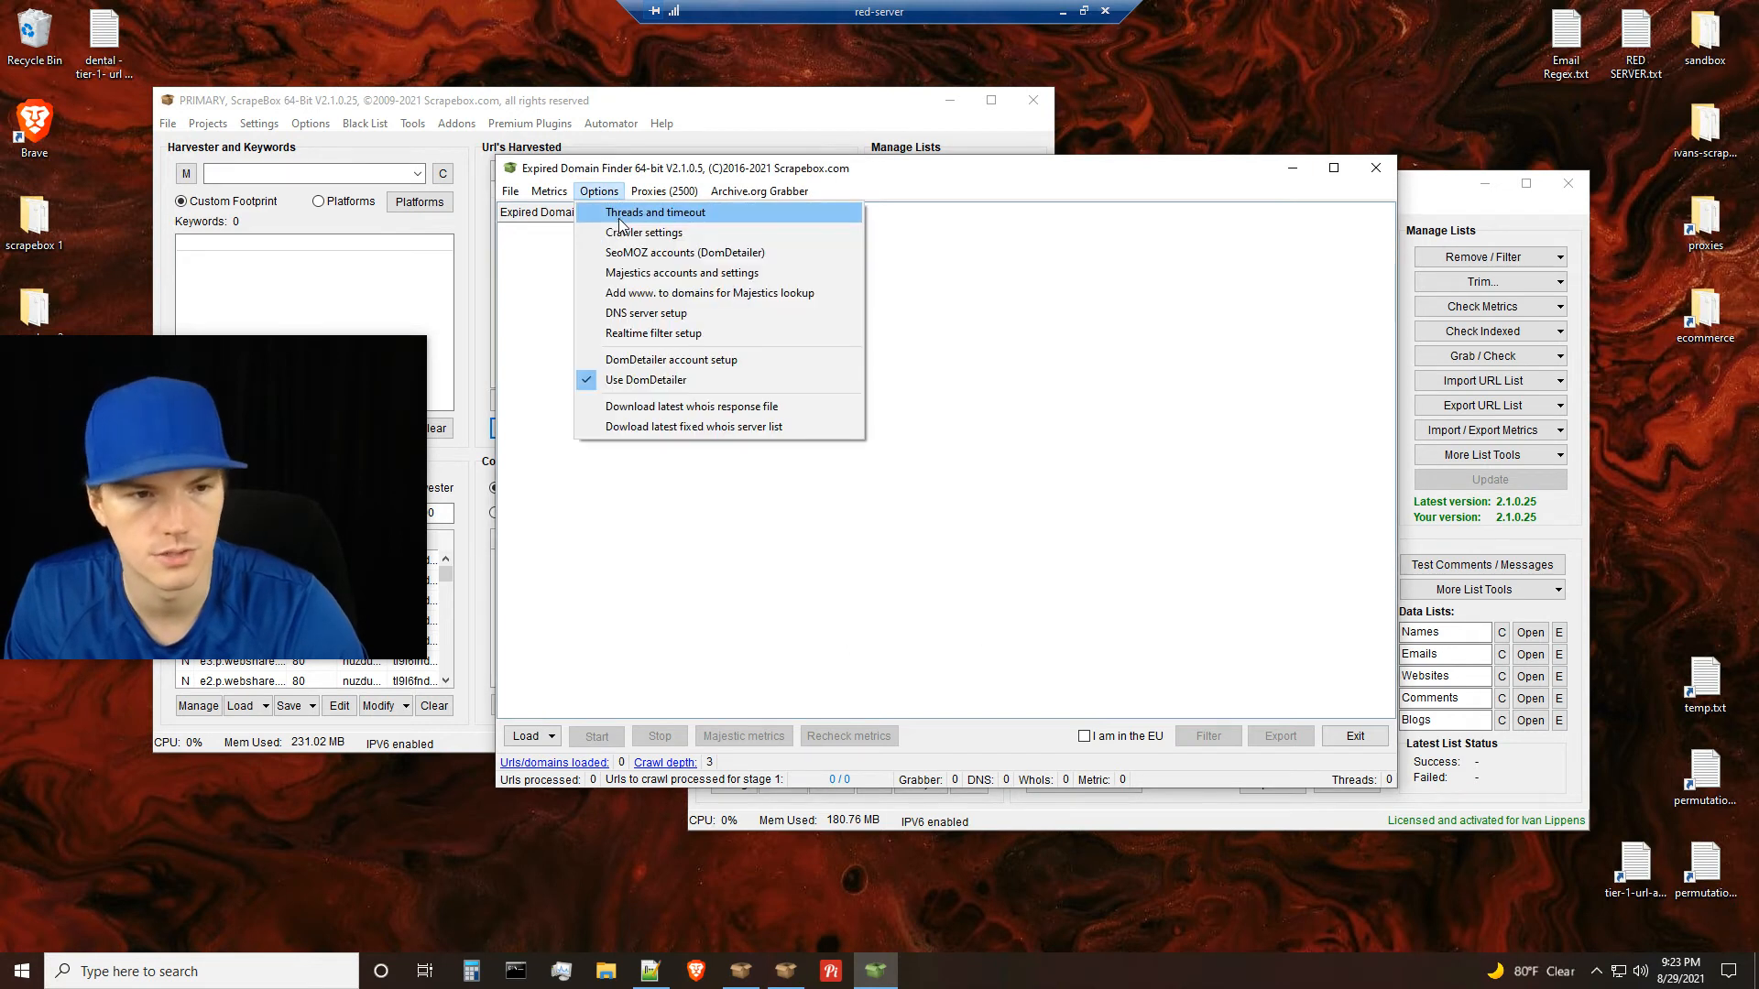
{"action": "left_click", "coordinate": [654, 335]}
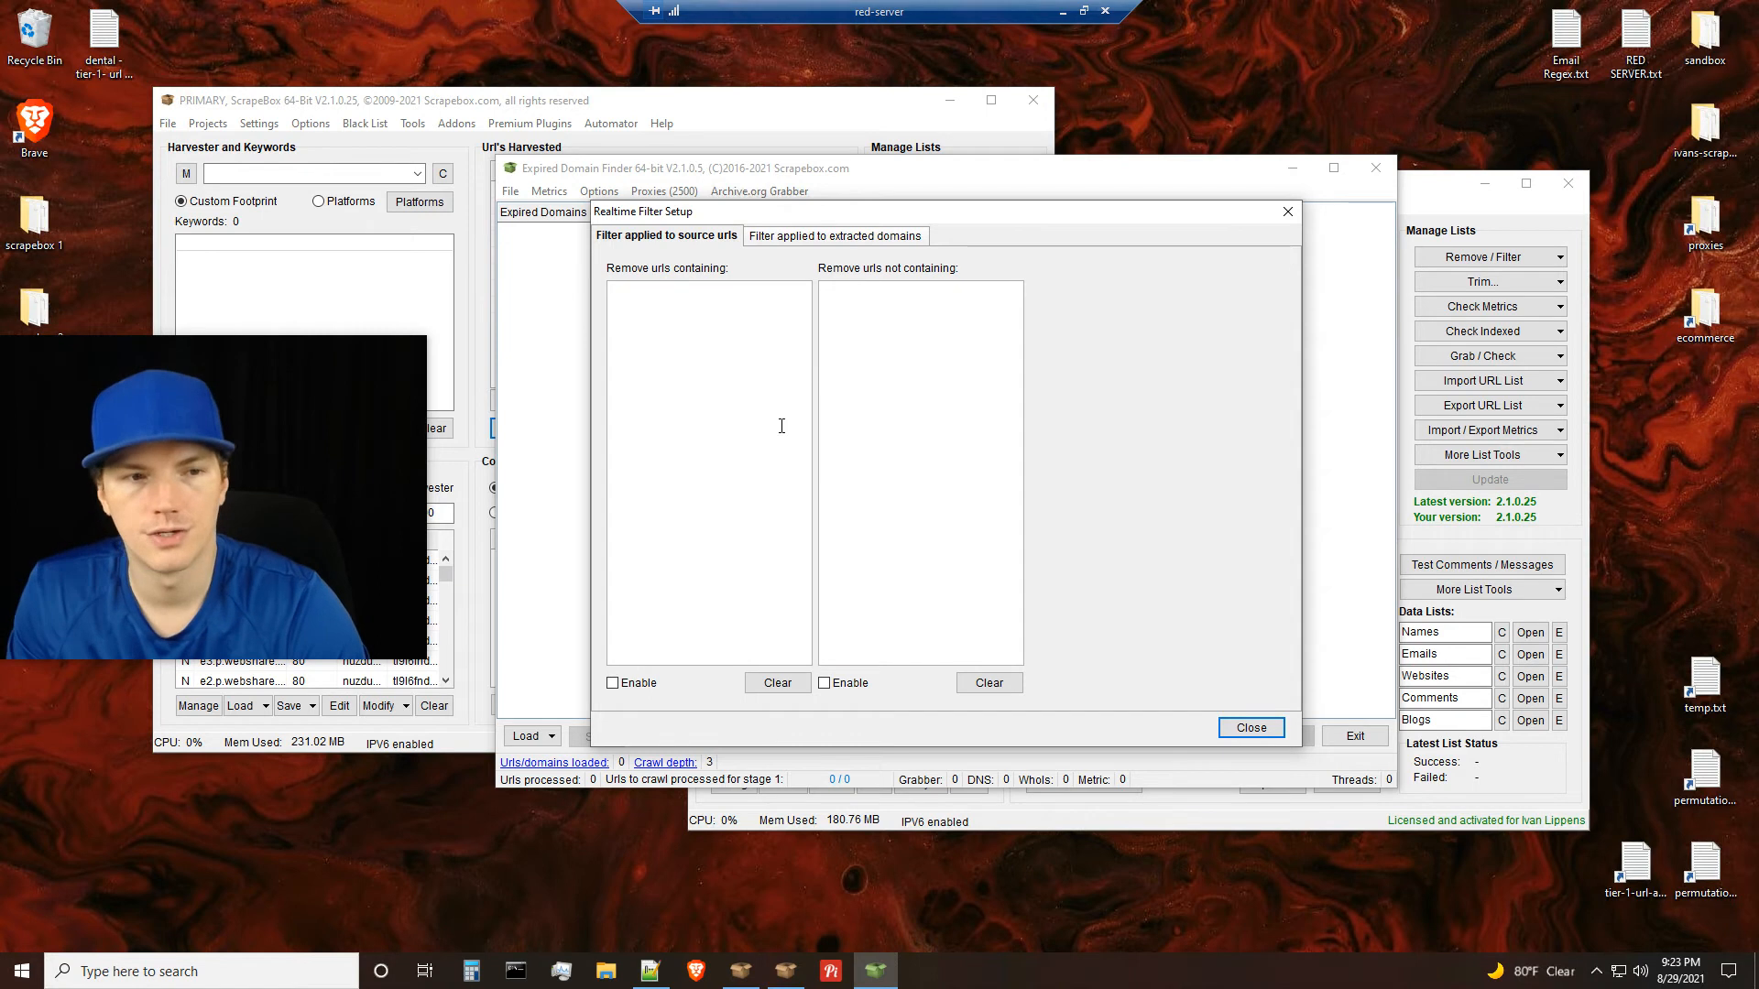
{"action": "left_click", "coordinate": [900, 432]}
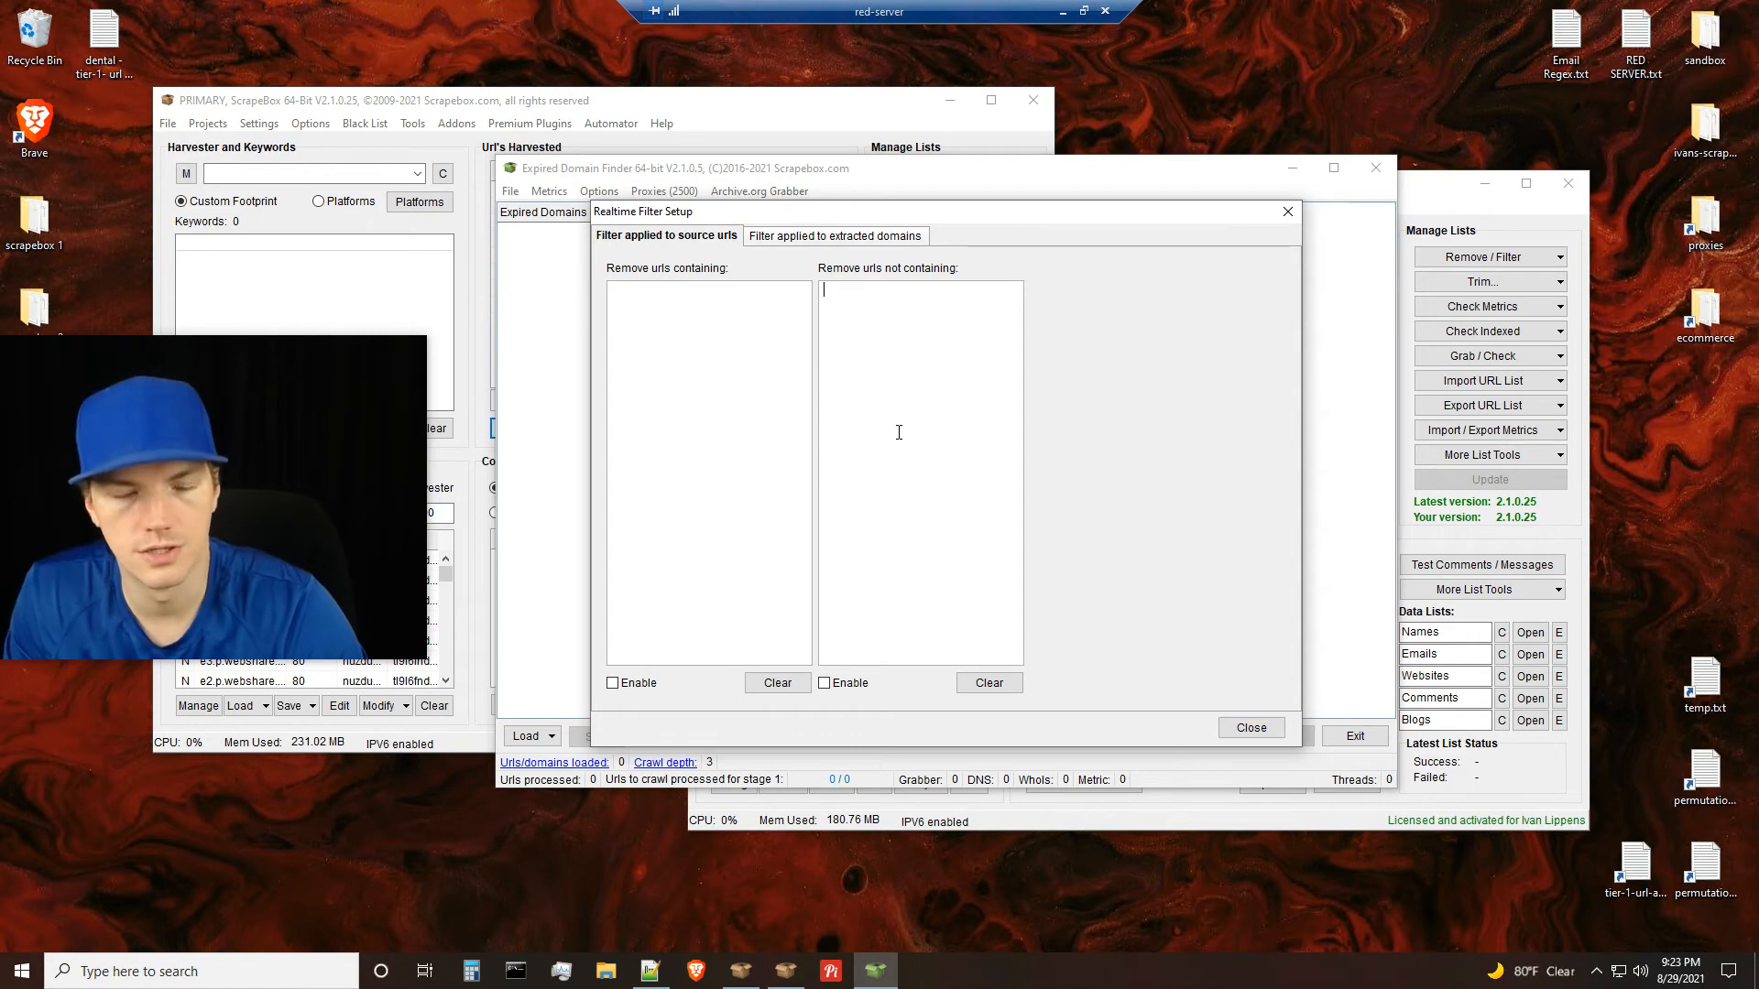
{"action": "left_click", "coordinate": [1249, 729]}
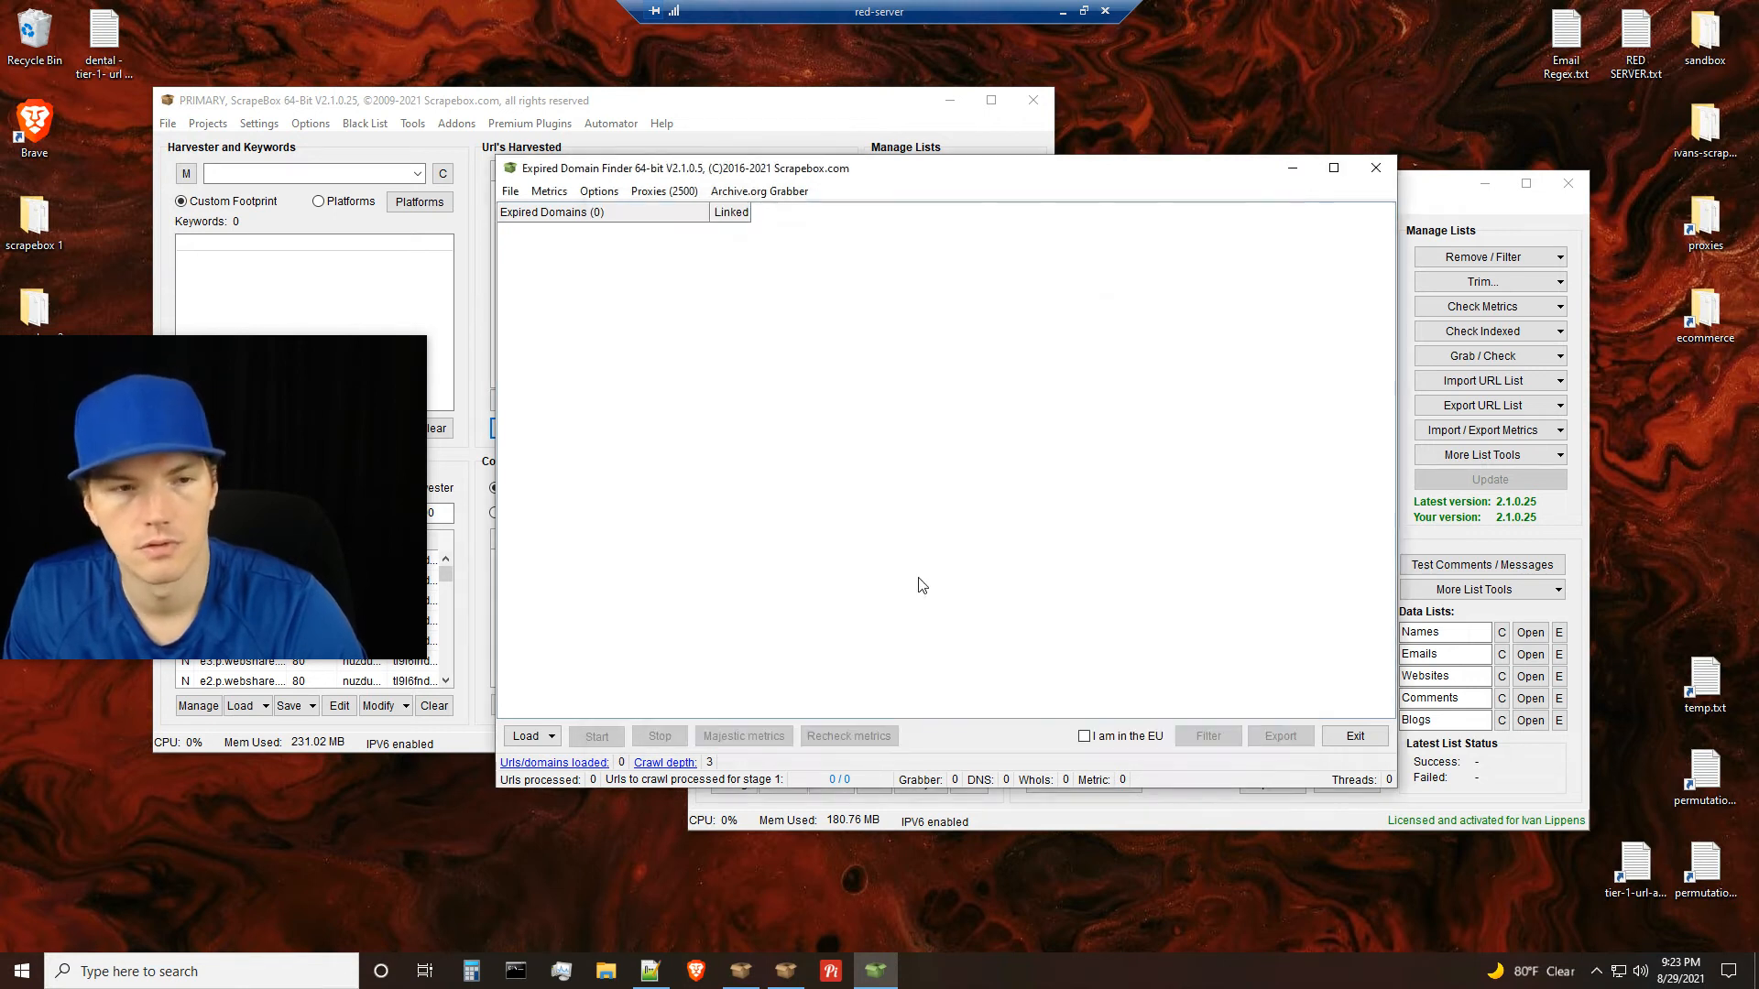
Look over the Expired Domain Finder's options, Archive.org Grabber commands and selectable metrics
{"action": "left_click", "coordinate": [602, 193]}
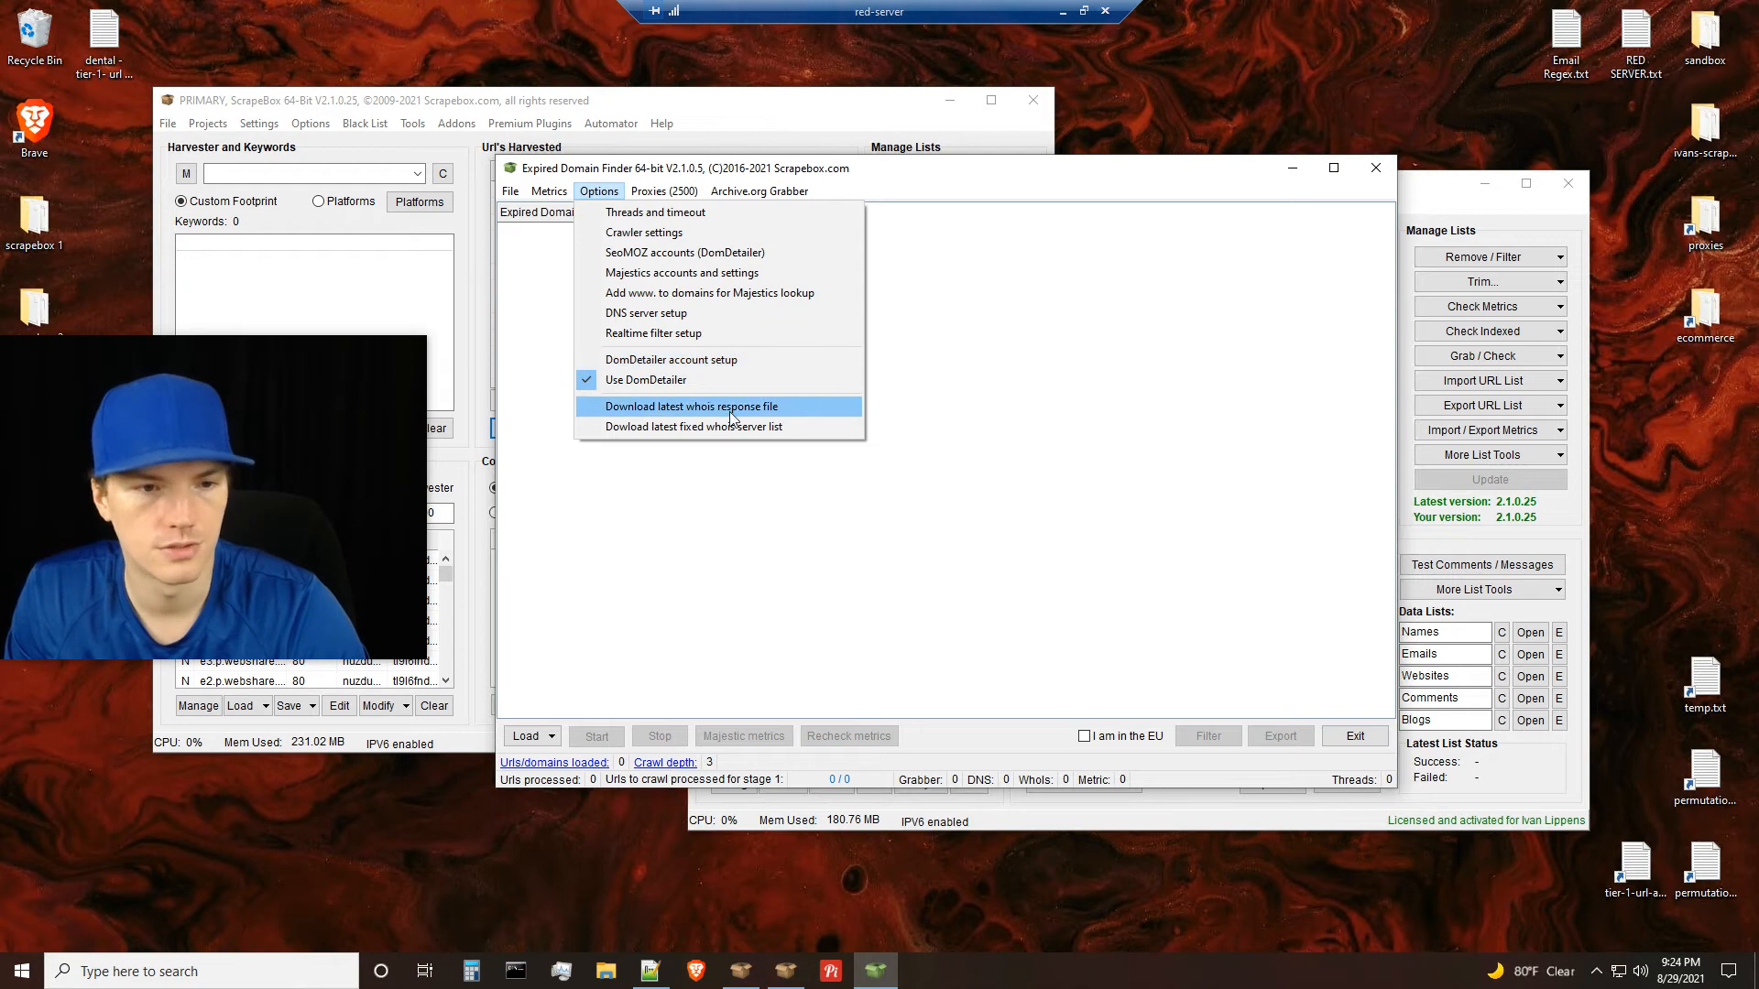
{"action": "left_click", "coordinate": [775, 171]}
{"action": "left_click", "coordinate": [751, 194]}
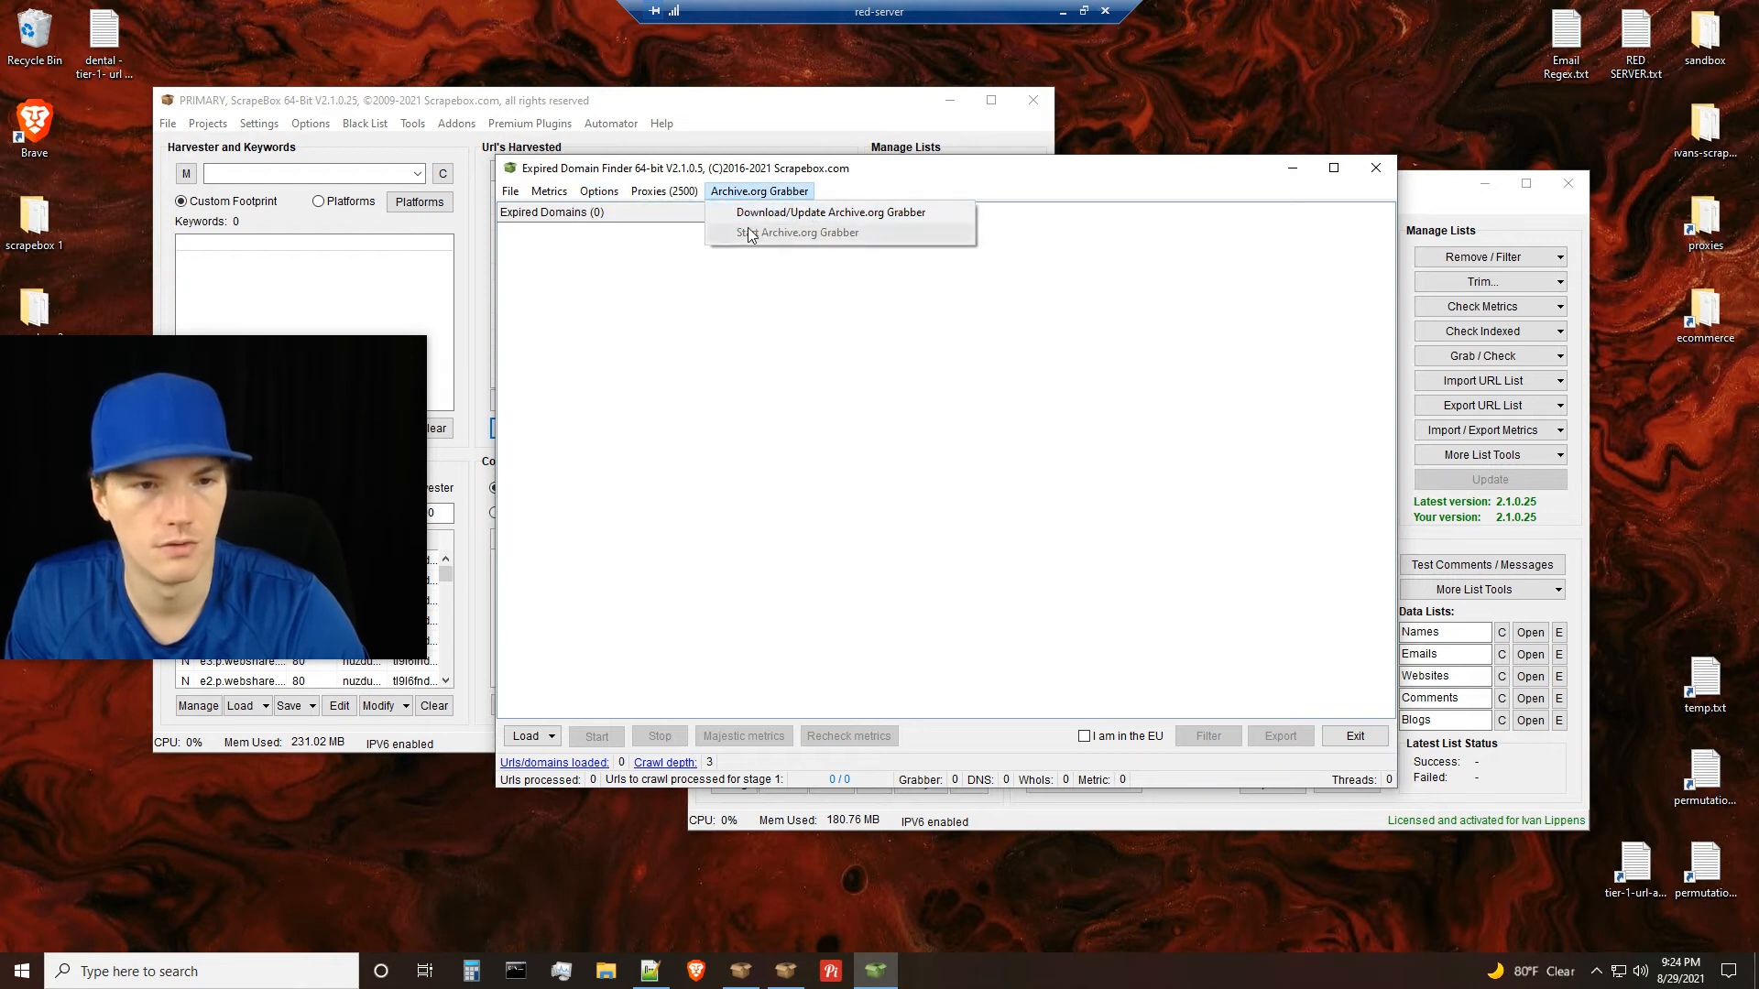
{"action": "left_click", "coordinate": [631, 373]}
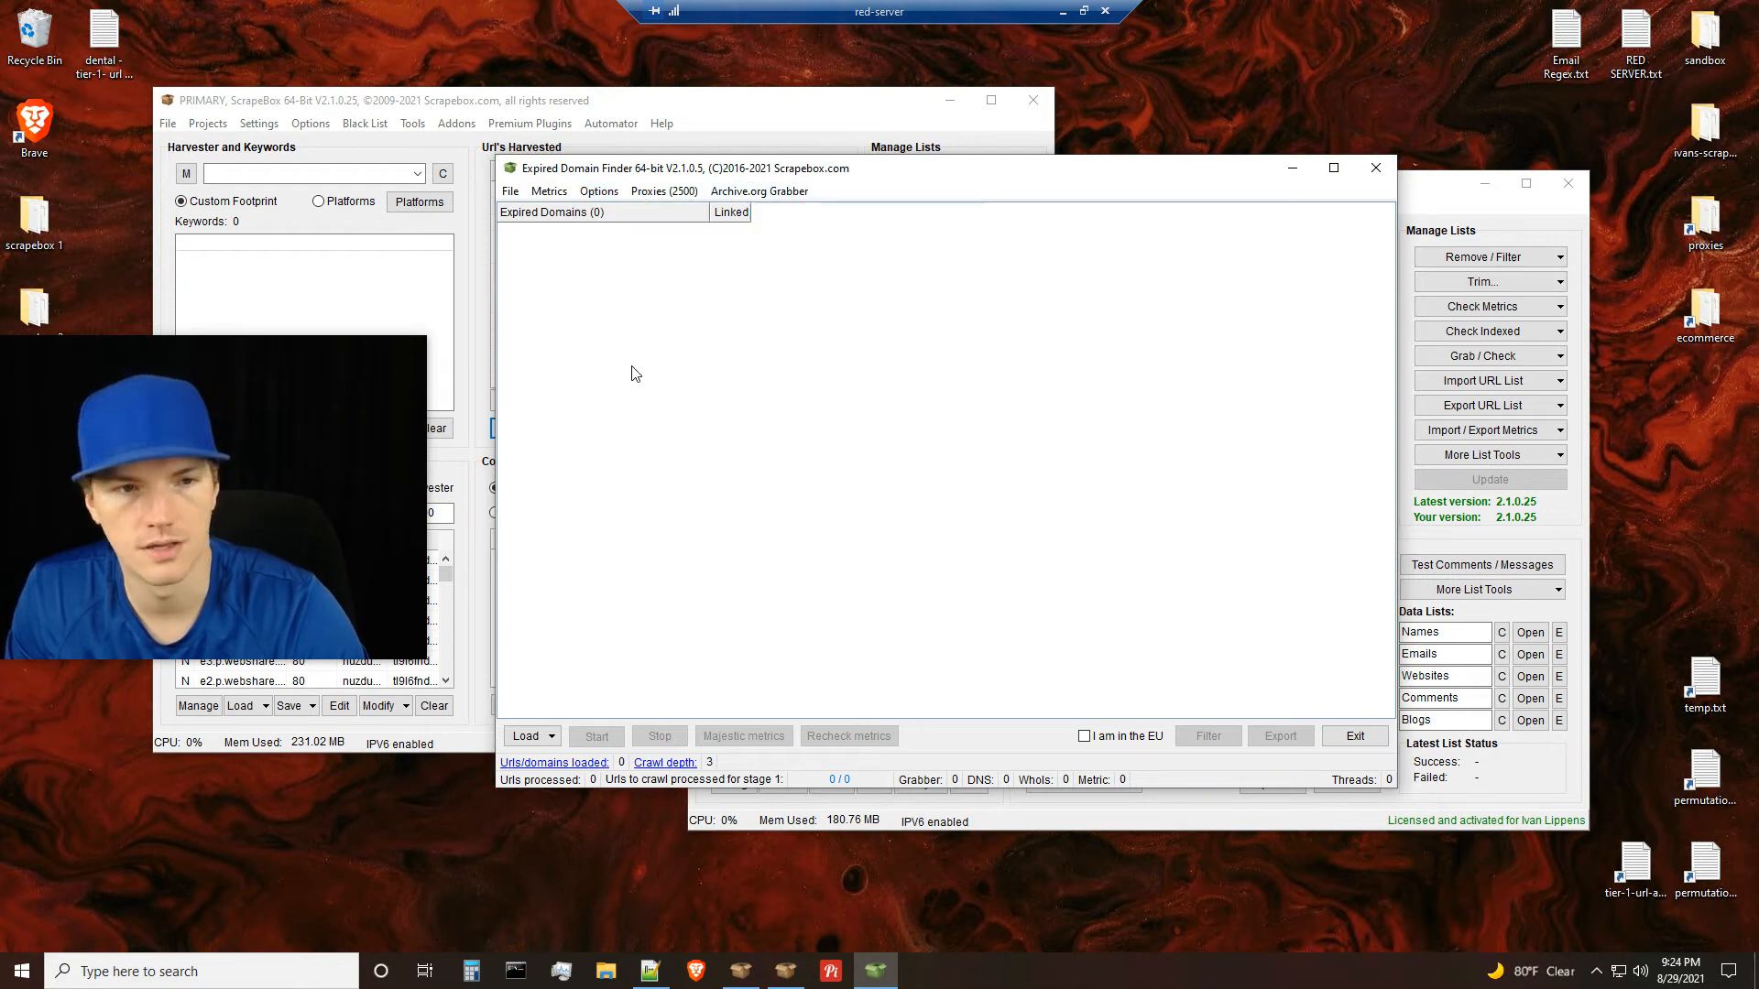
{"action": "left_click", "coordinate": [559, 195]}
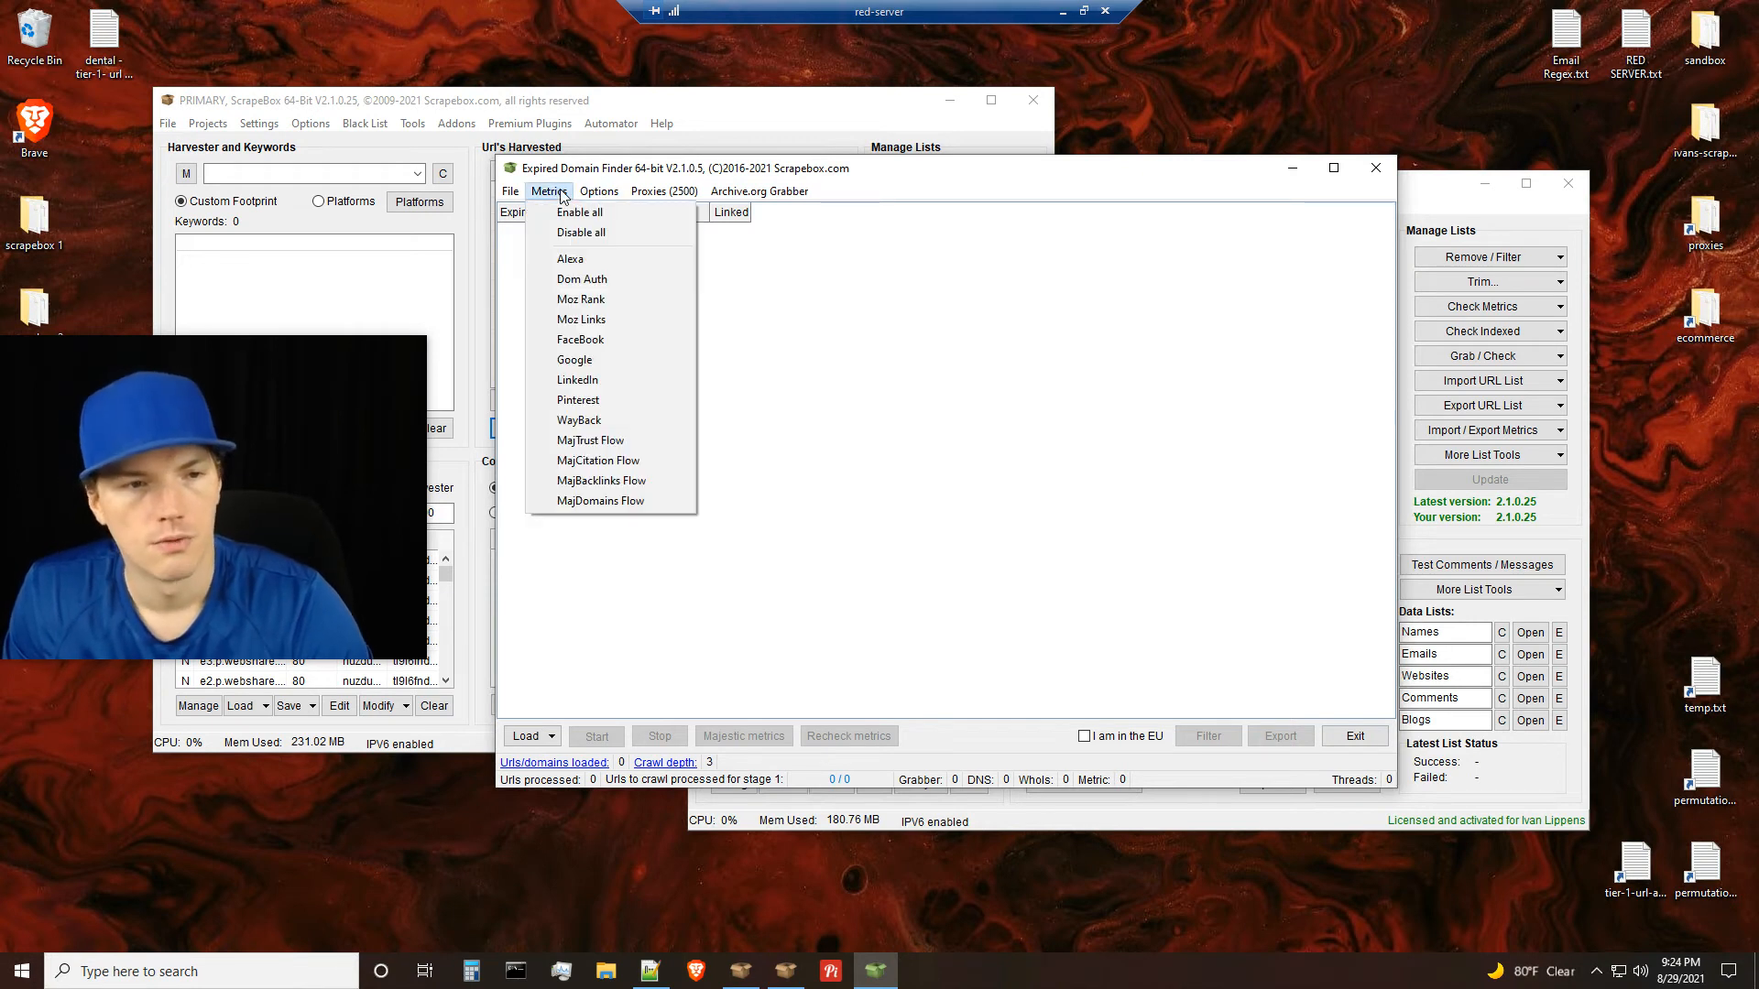
{"action": "left_click", "coordinate": [583, 232]}
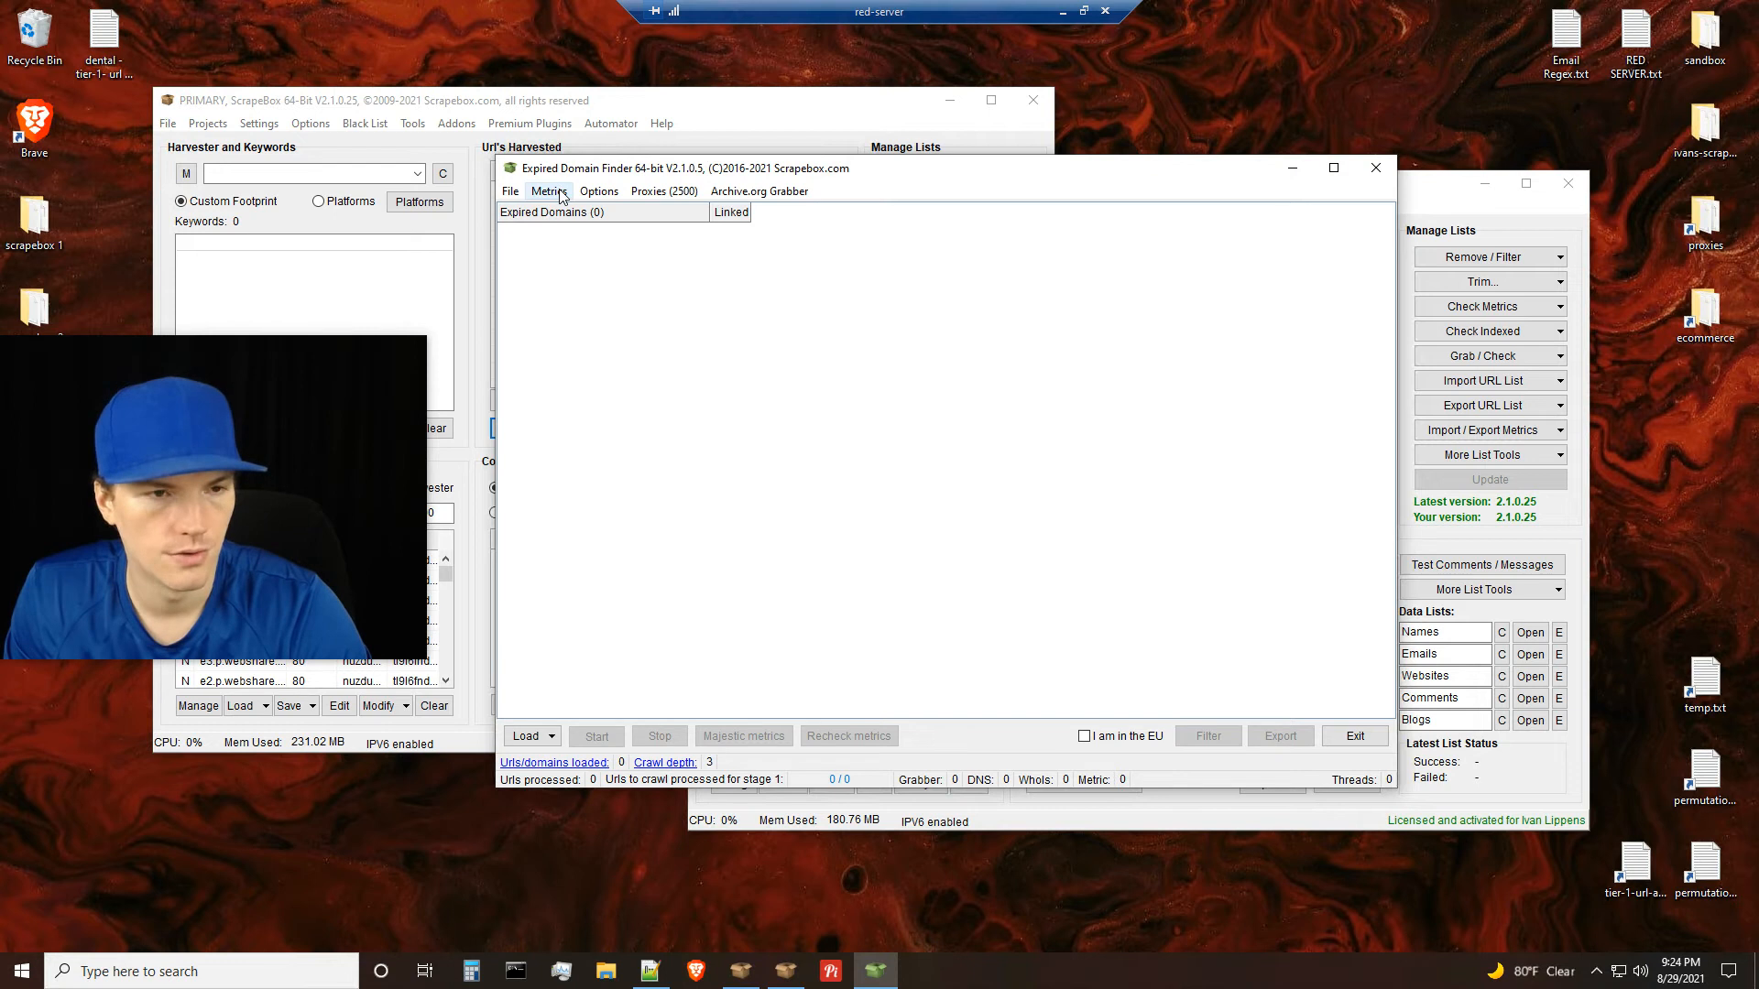
Clear the harvested URLs in the main ScrapeBox window and load "dental - tier-1- url to root to contact pages.txt" into the list
{"action": "left_click", "coordinate": [555, 103]}
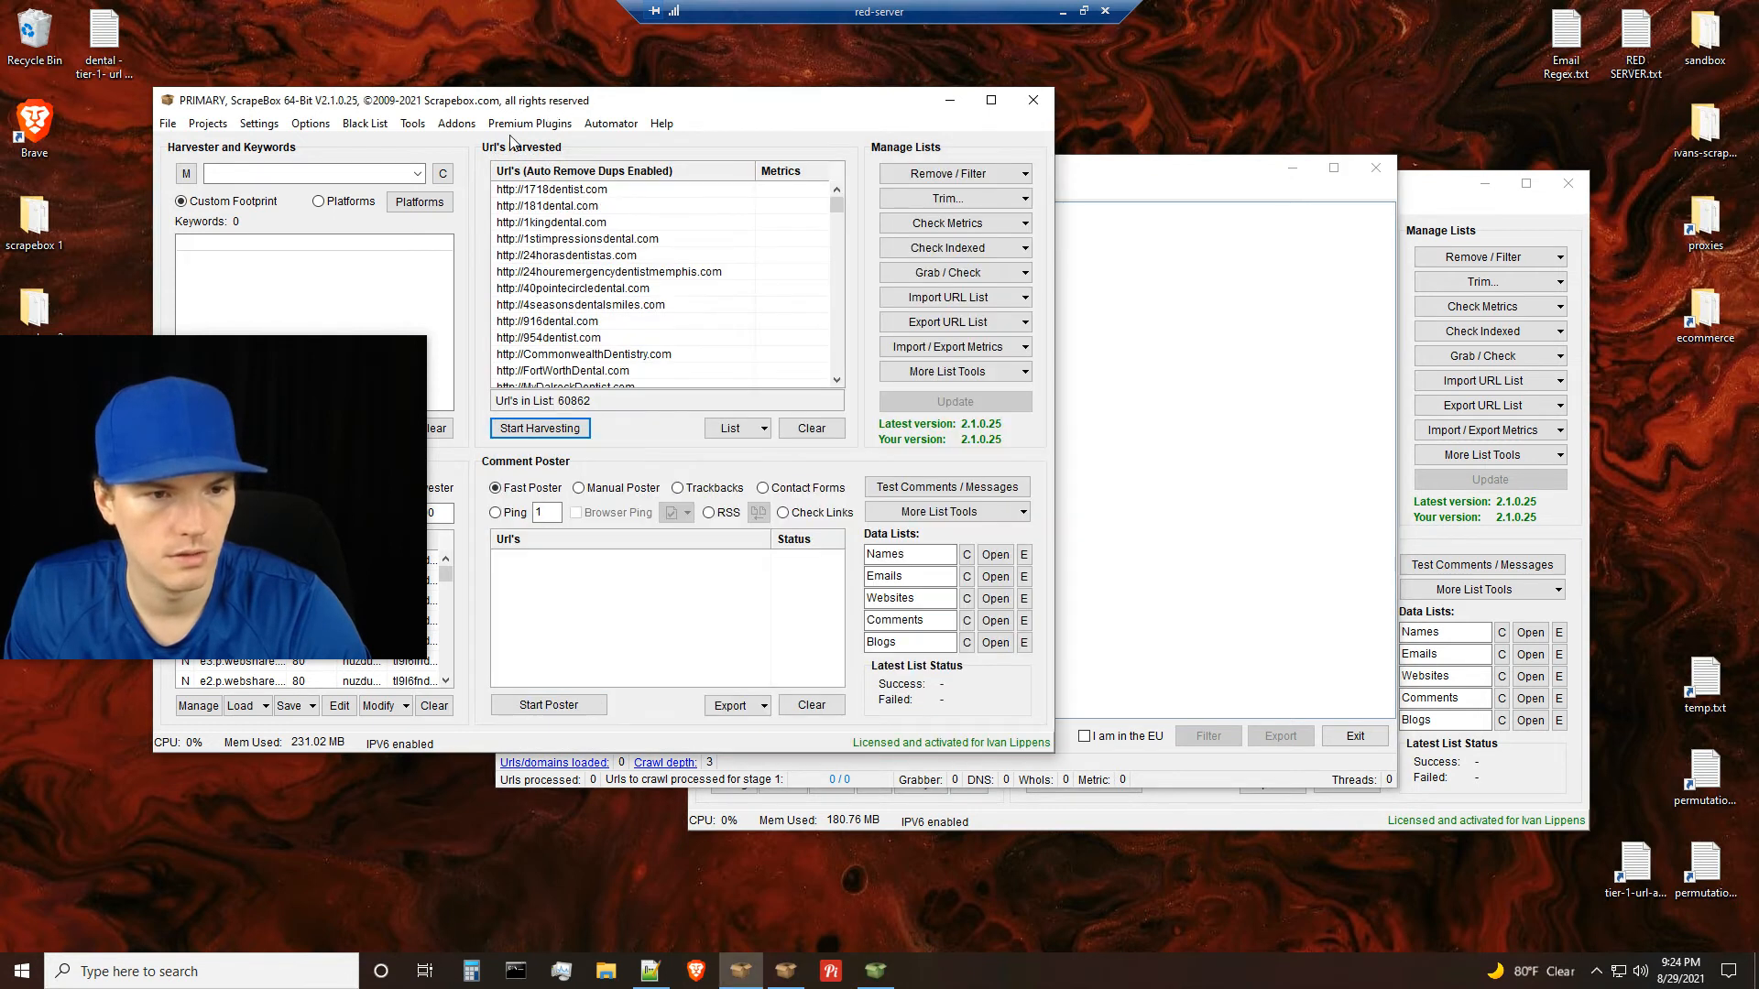
{"action": "left_click", "coordinate": [811, 427]}
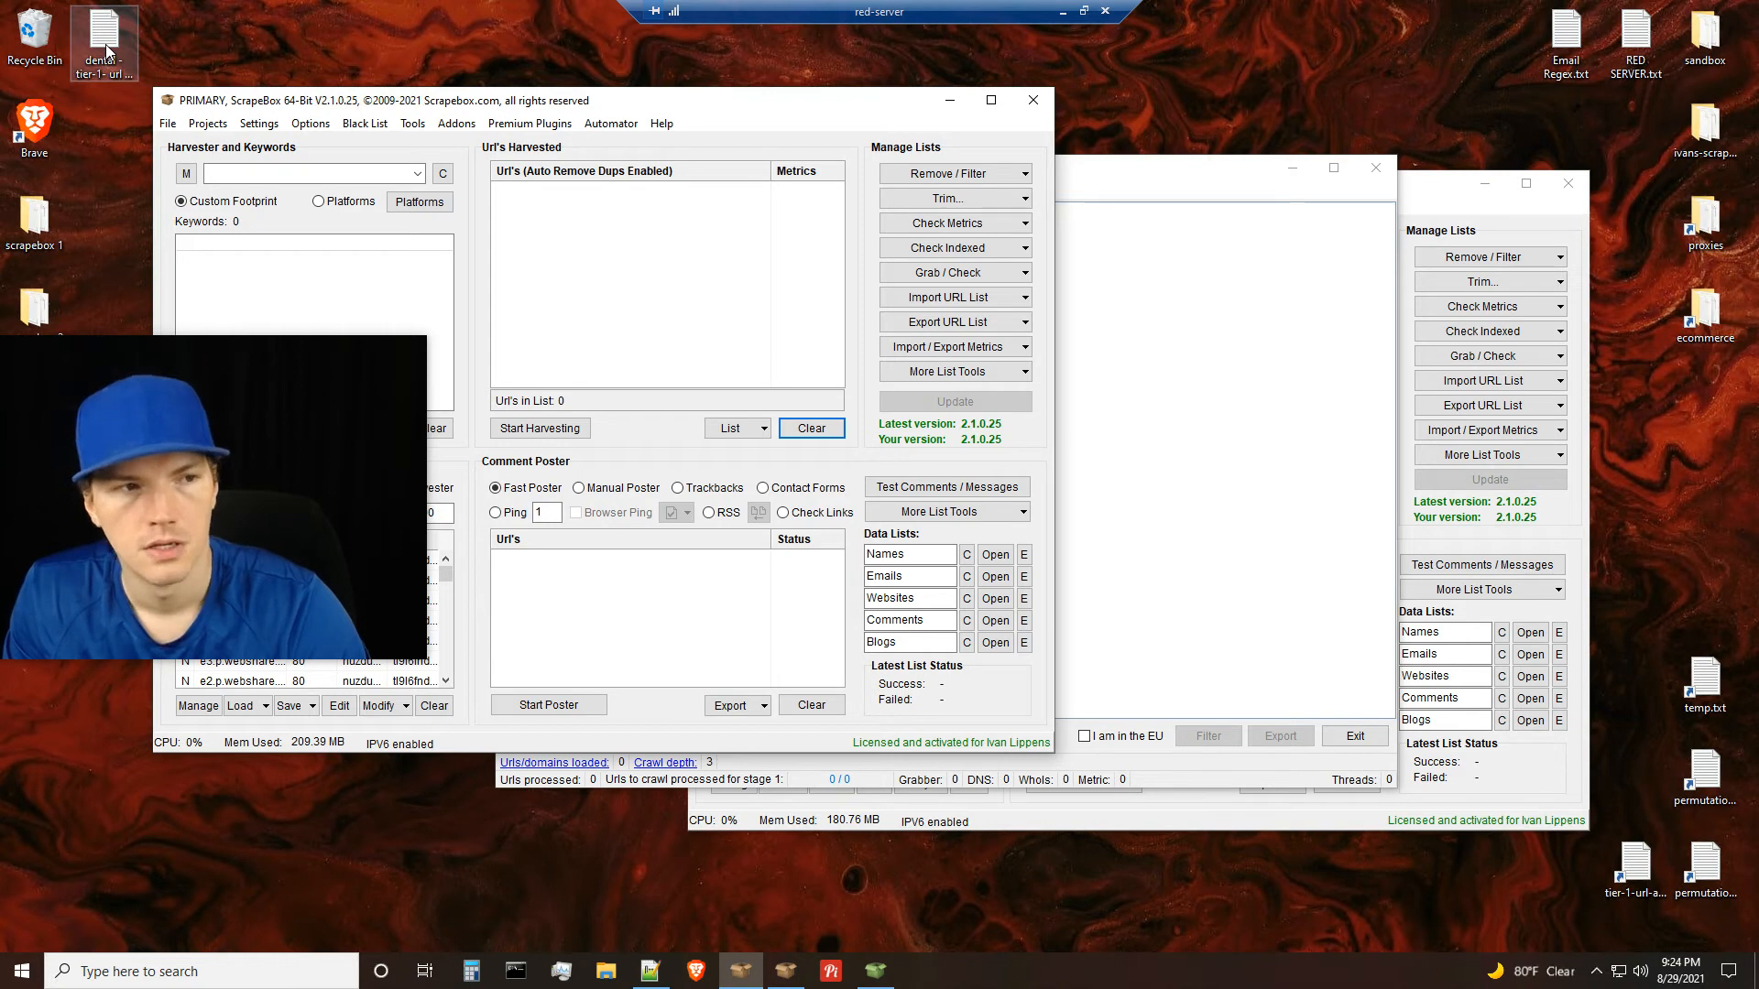
{"action": "left_click", "coordinate": [107, 51]}
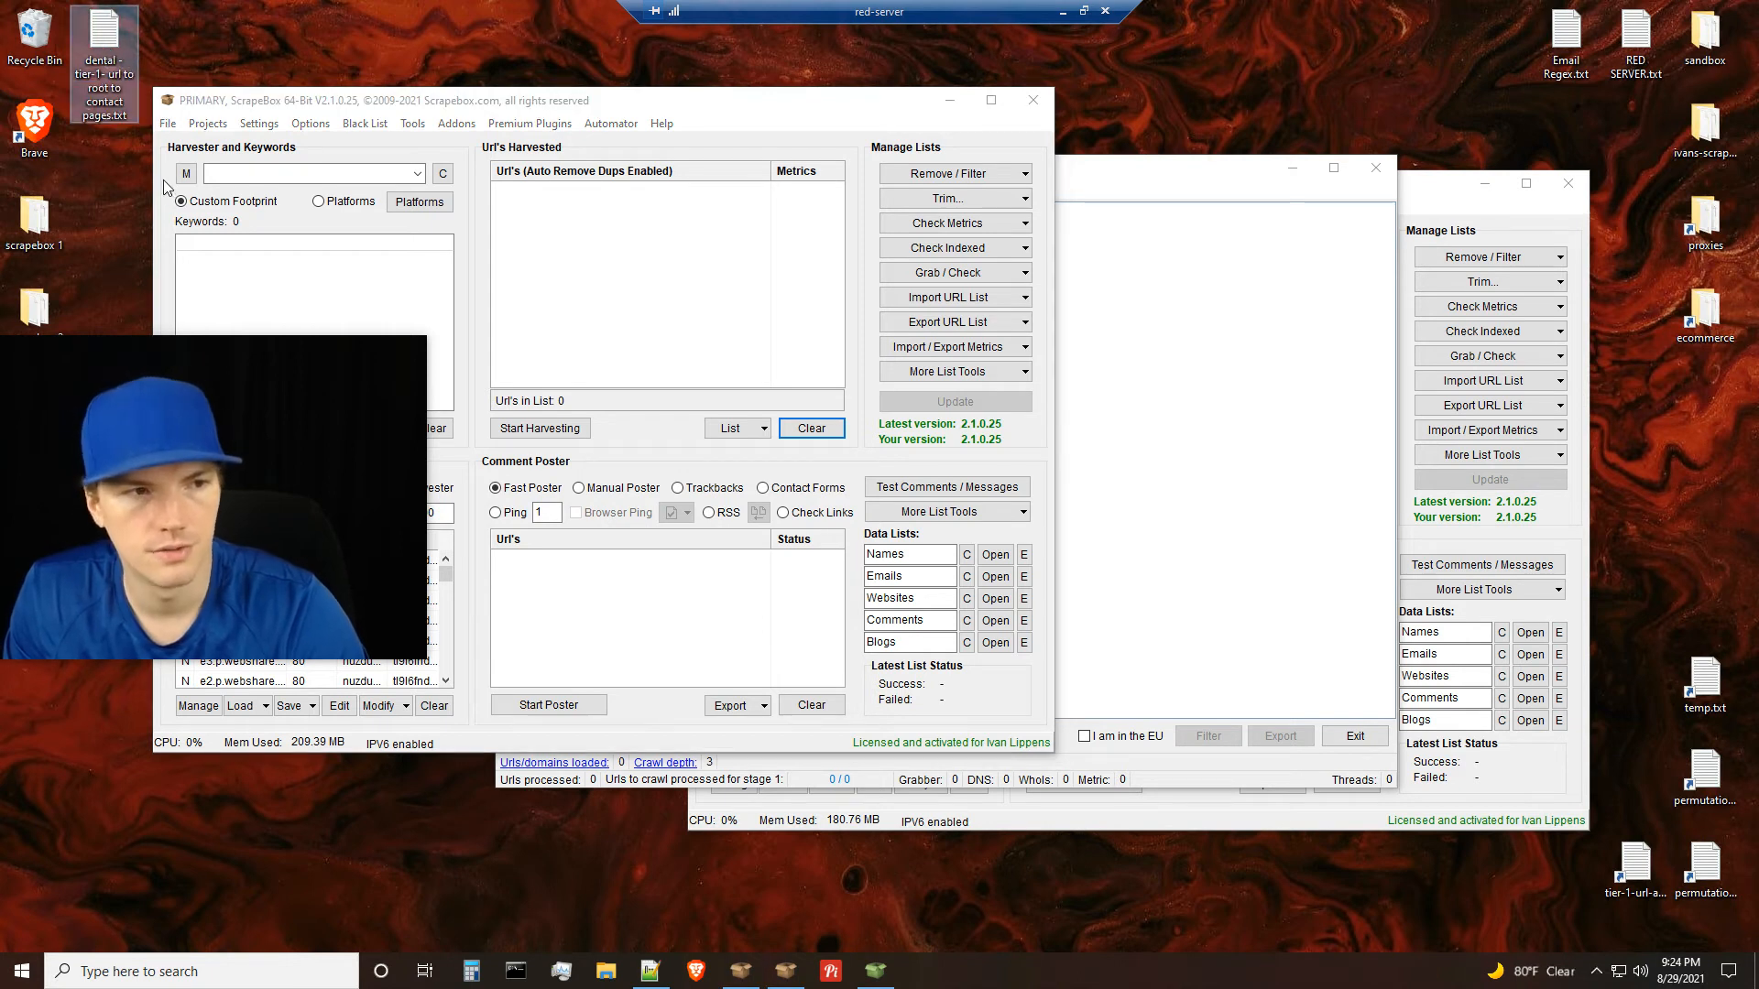
{"action": "left_click_drag", "start_coordinate": [104, 55], "coordinate": [608, 268]}
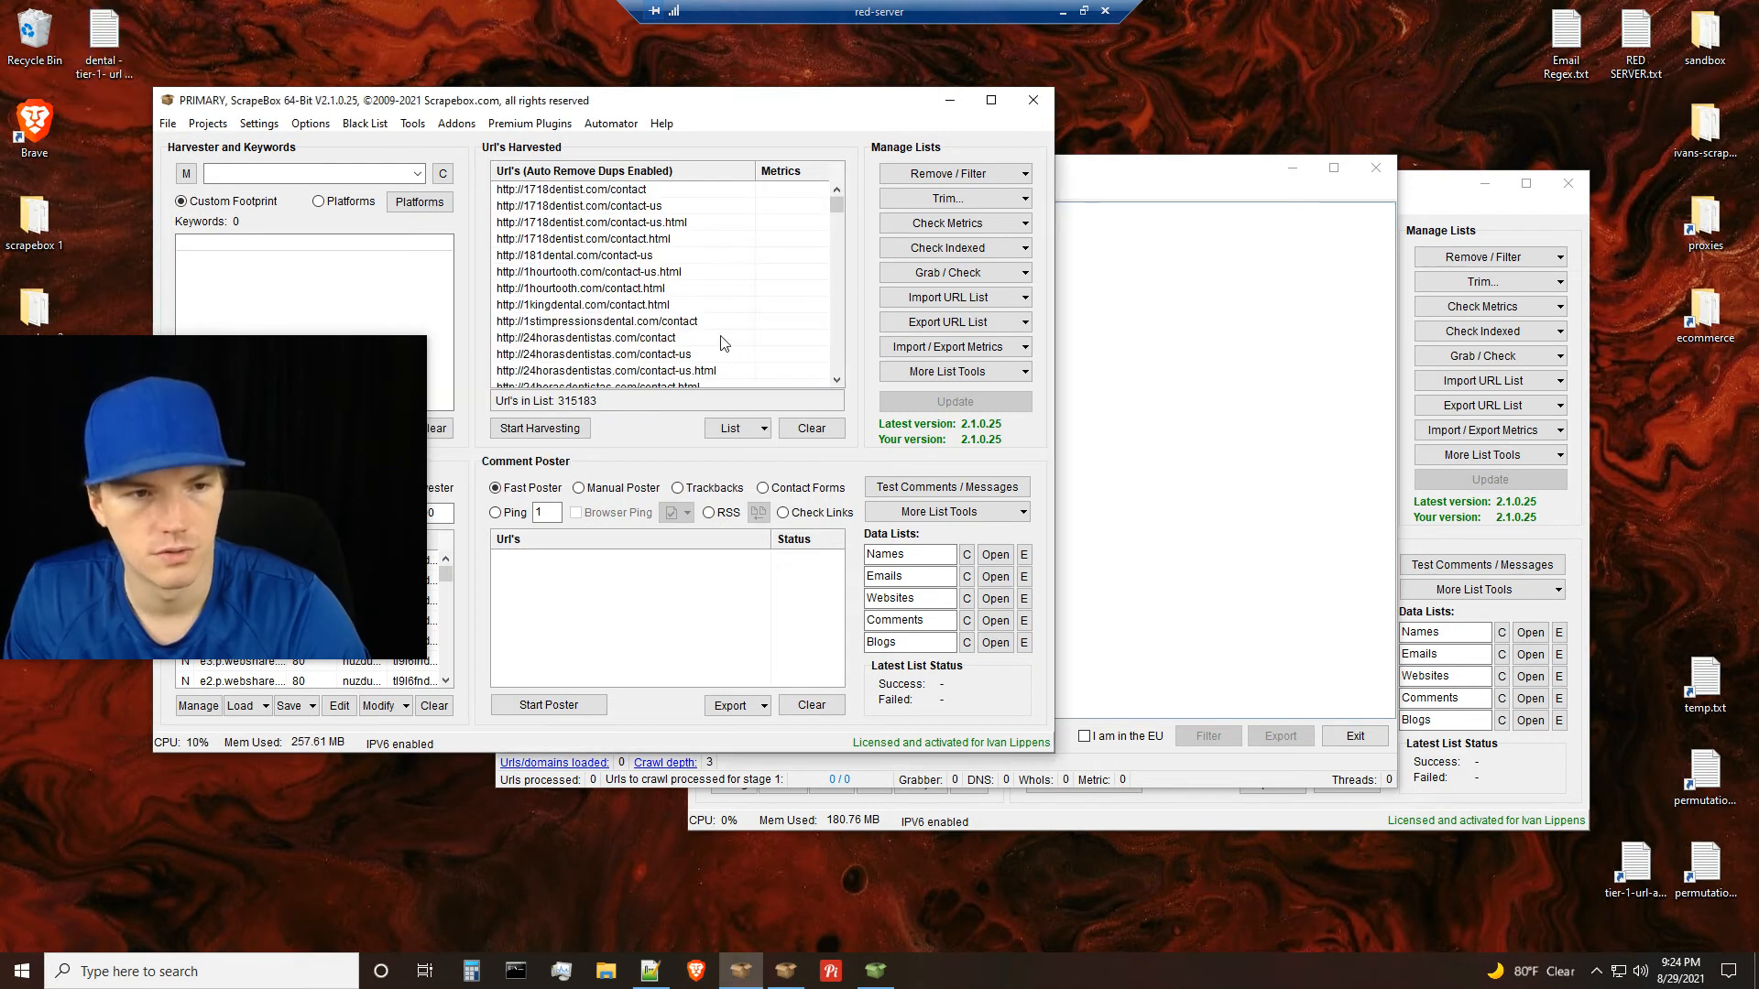
{"action": "left_click_drag", "start_coordinate": [835, 206], "coordinate": [849, 139]}
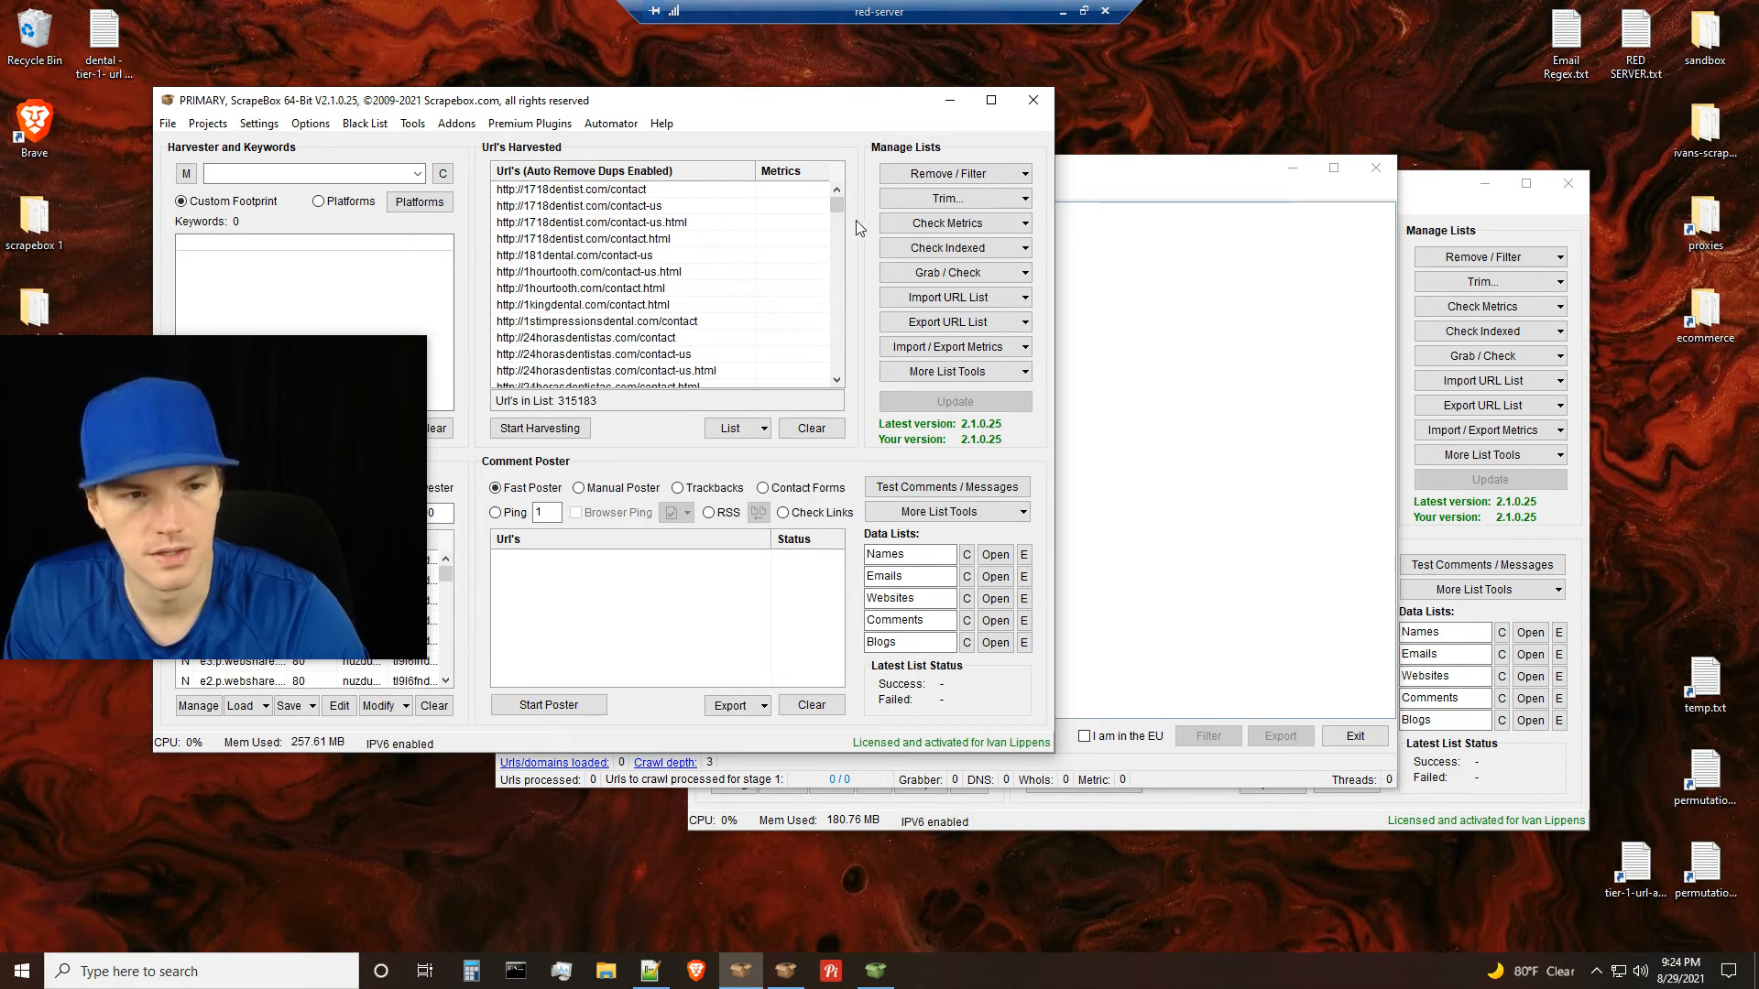
Trim the loaded contact-page URLs to root and remove the duplicate URLs
{"action": "left_click", "coordinate": [954, 179]}
{"action": "left_click", "coordinate": [559, 231]}
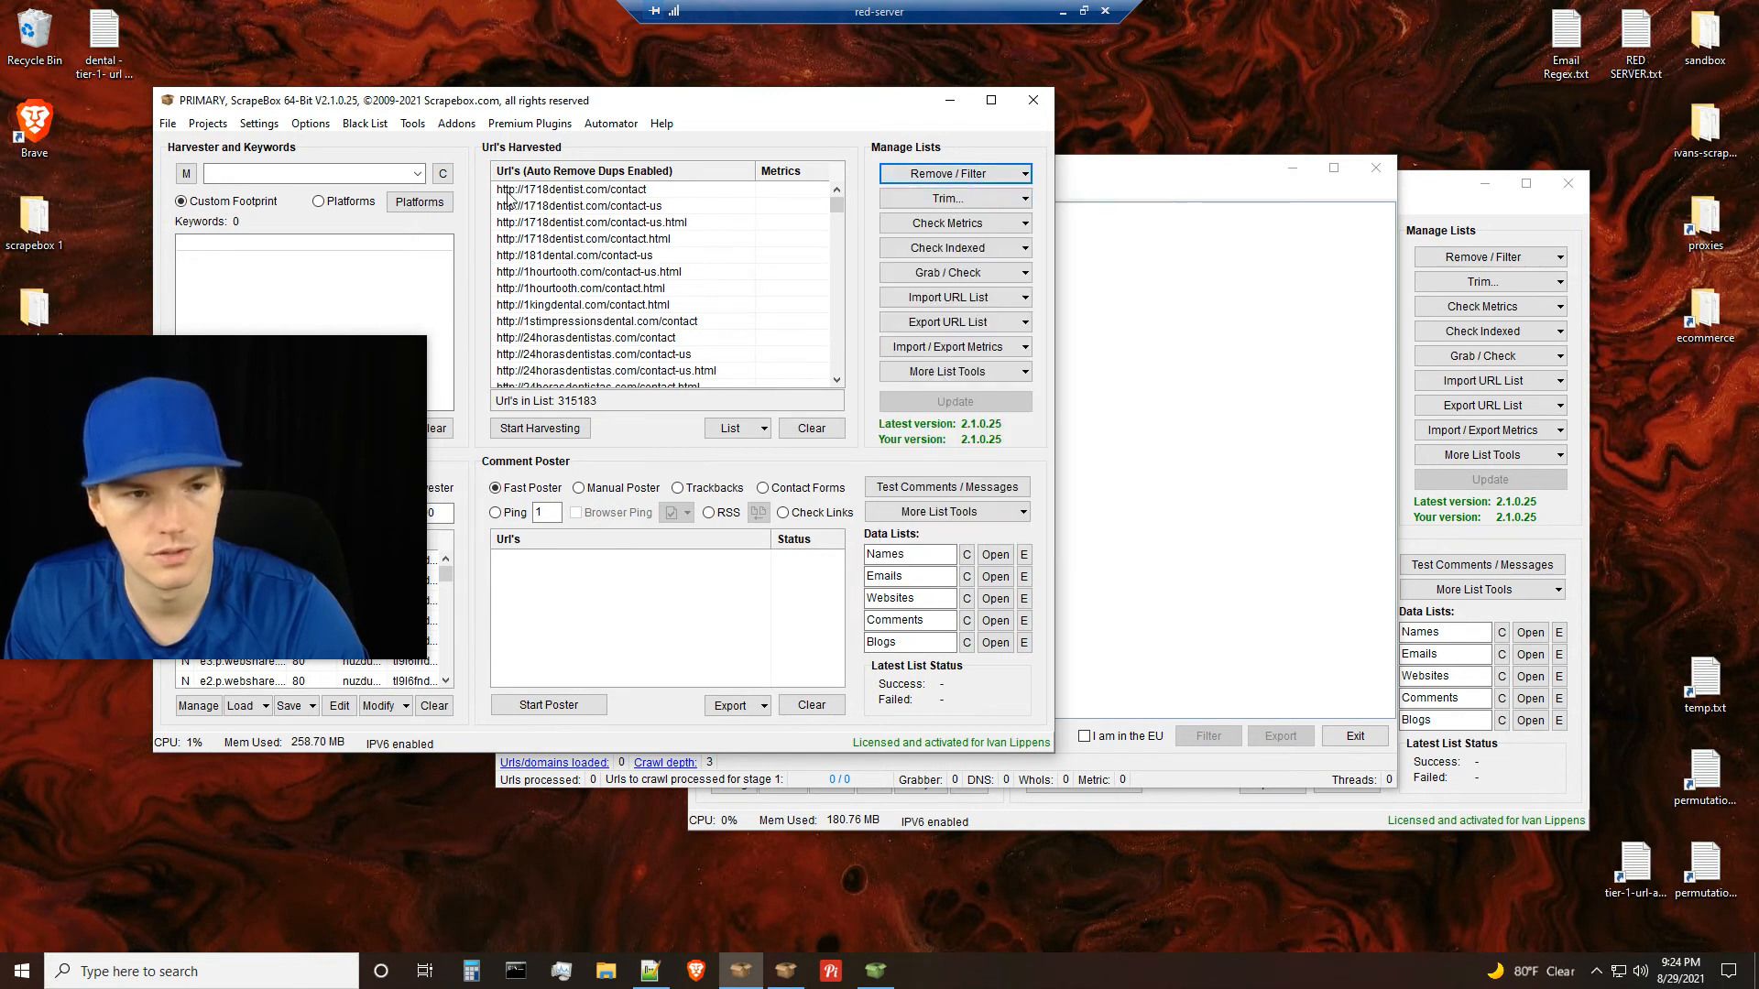
{"action": "left_click", "coordinate": [925, 202]}
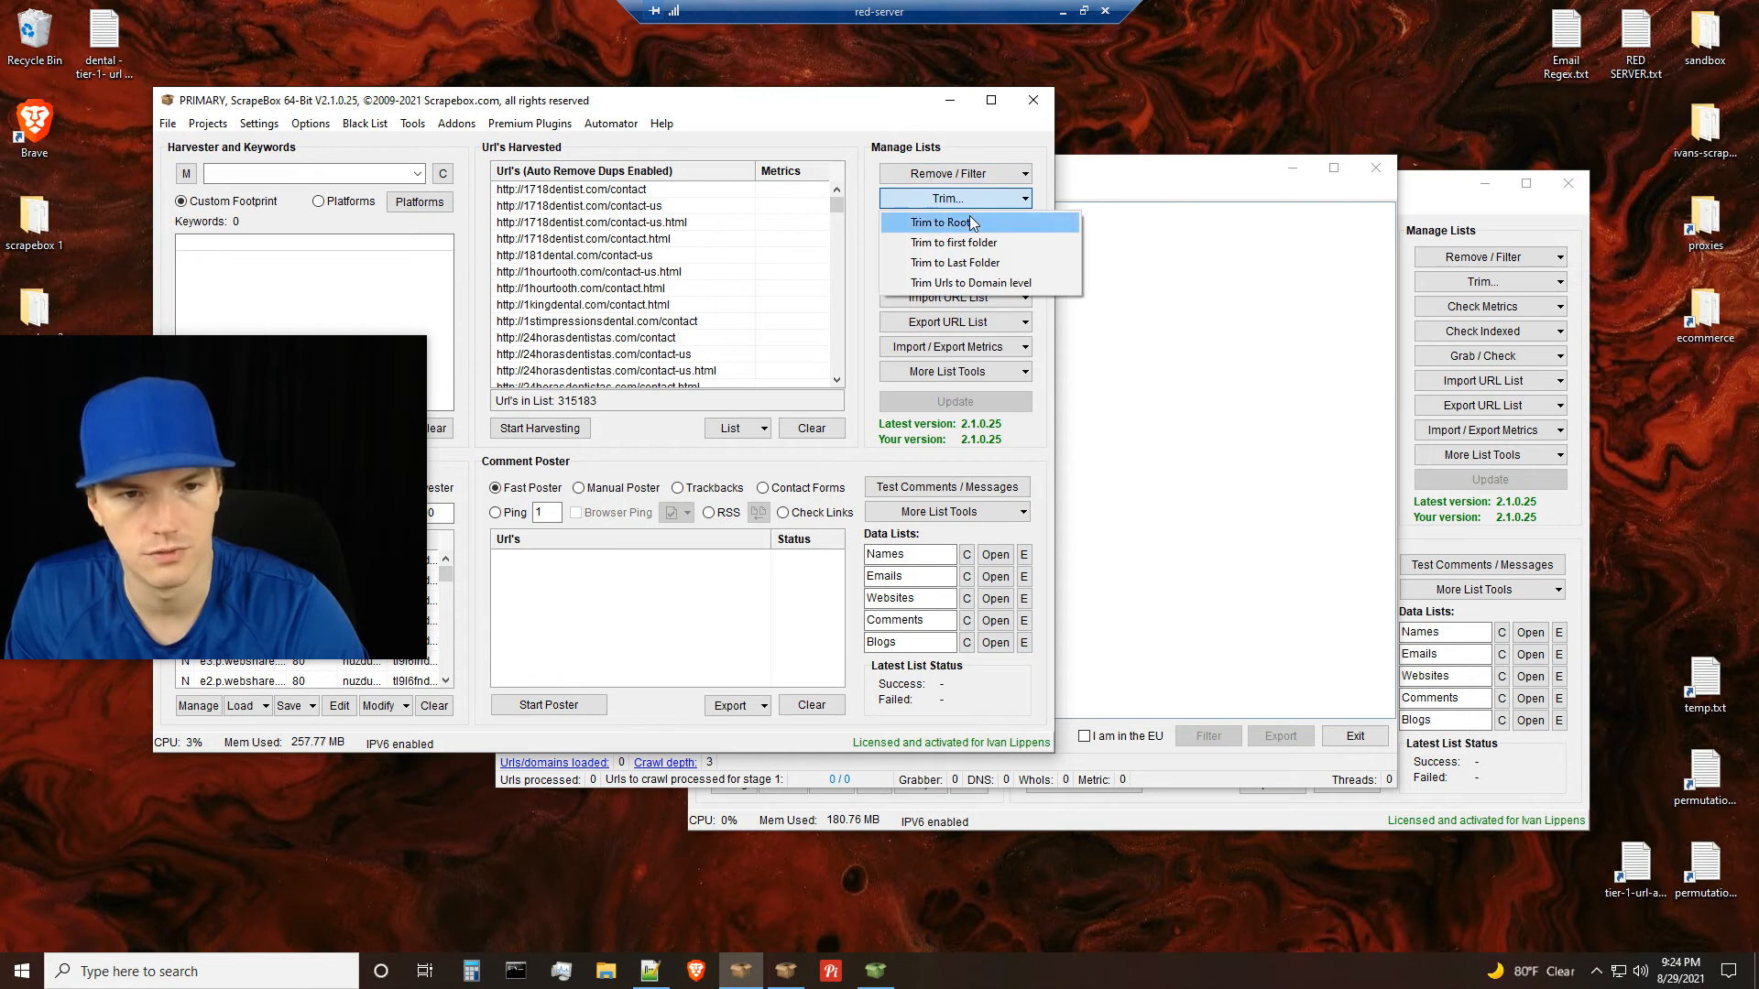
{"action": "left_click", "coordinate": [952, 223]}
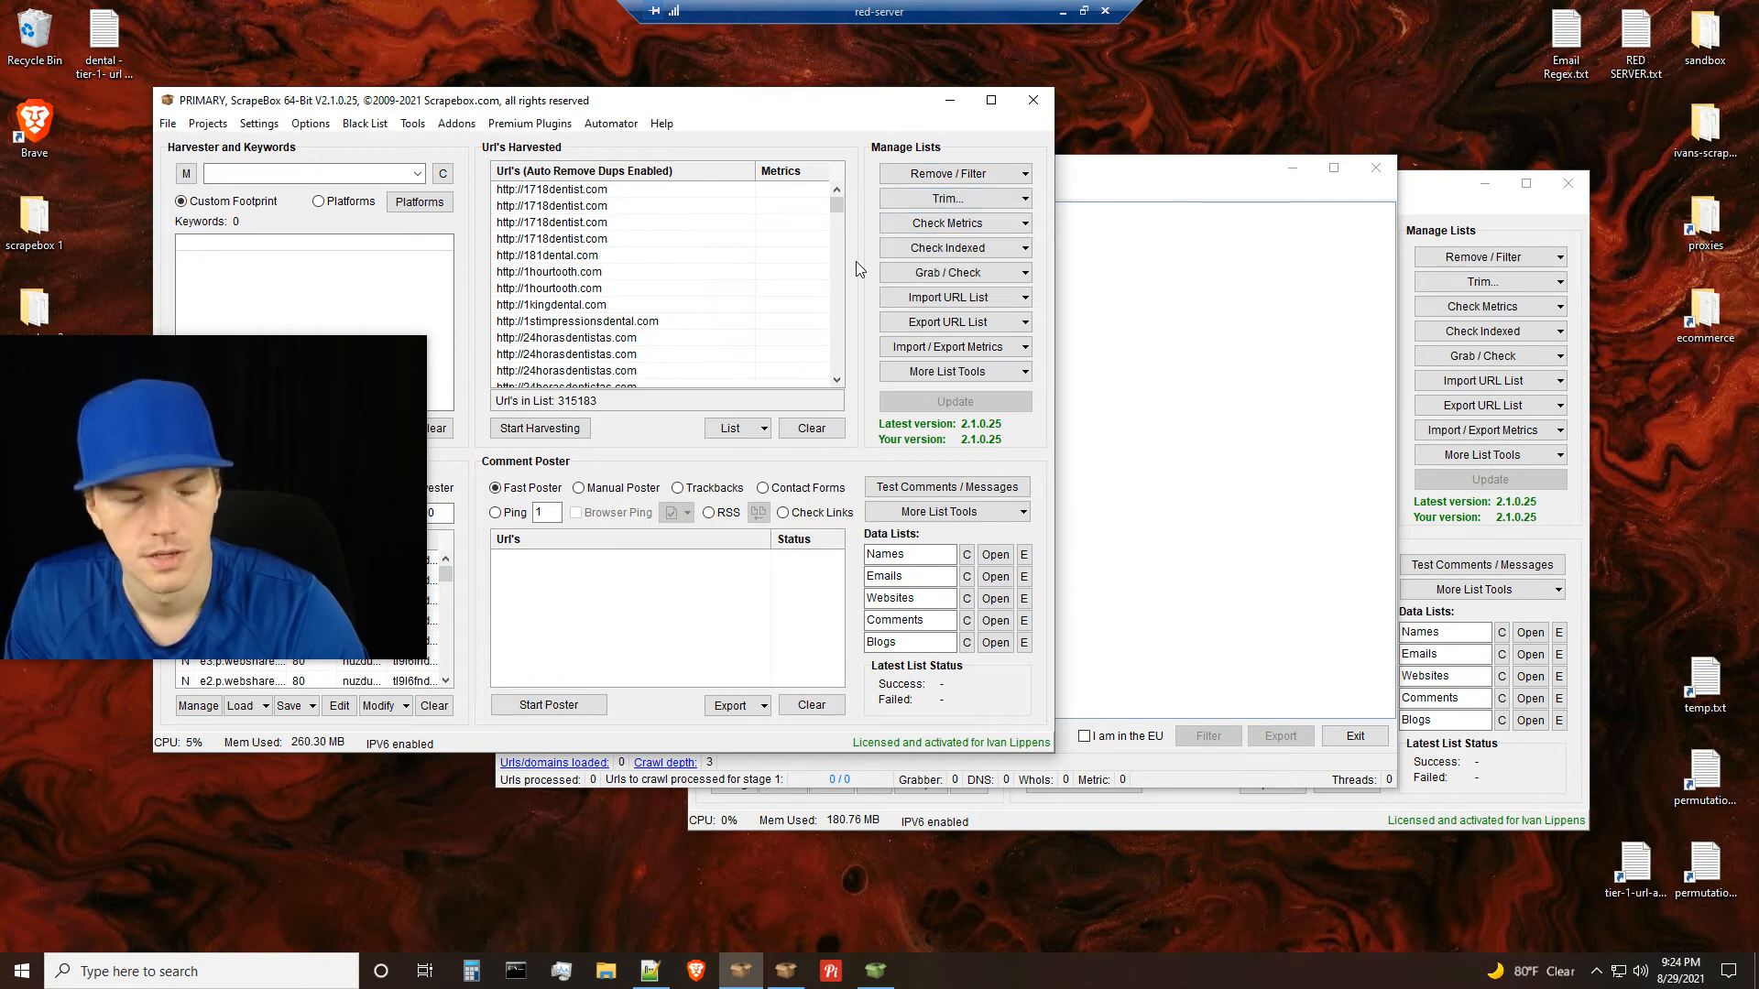
{"action": "left_click", "coordinate": [944, 174]}
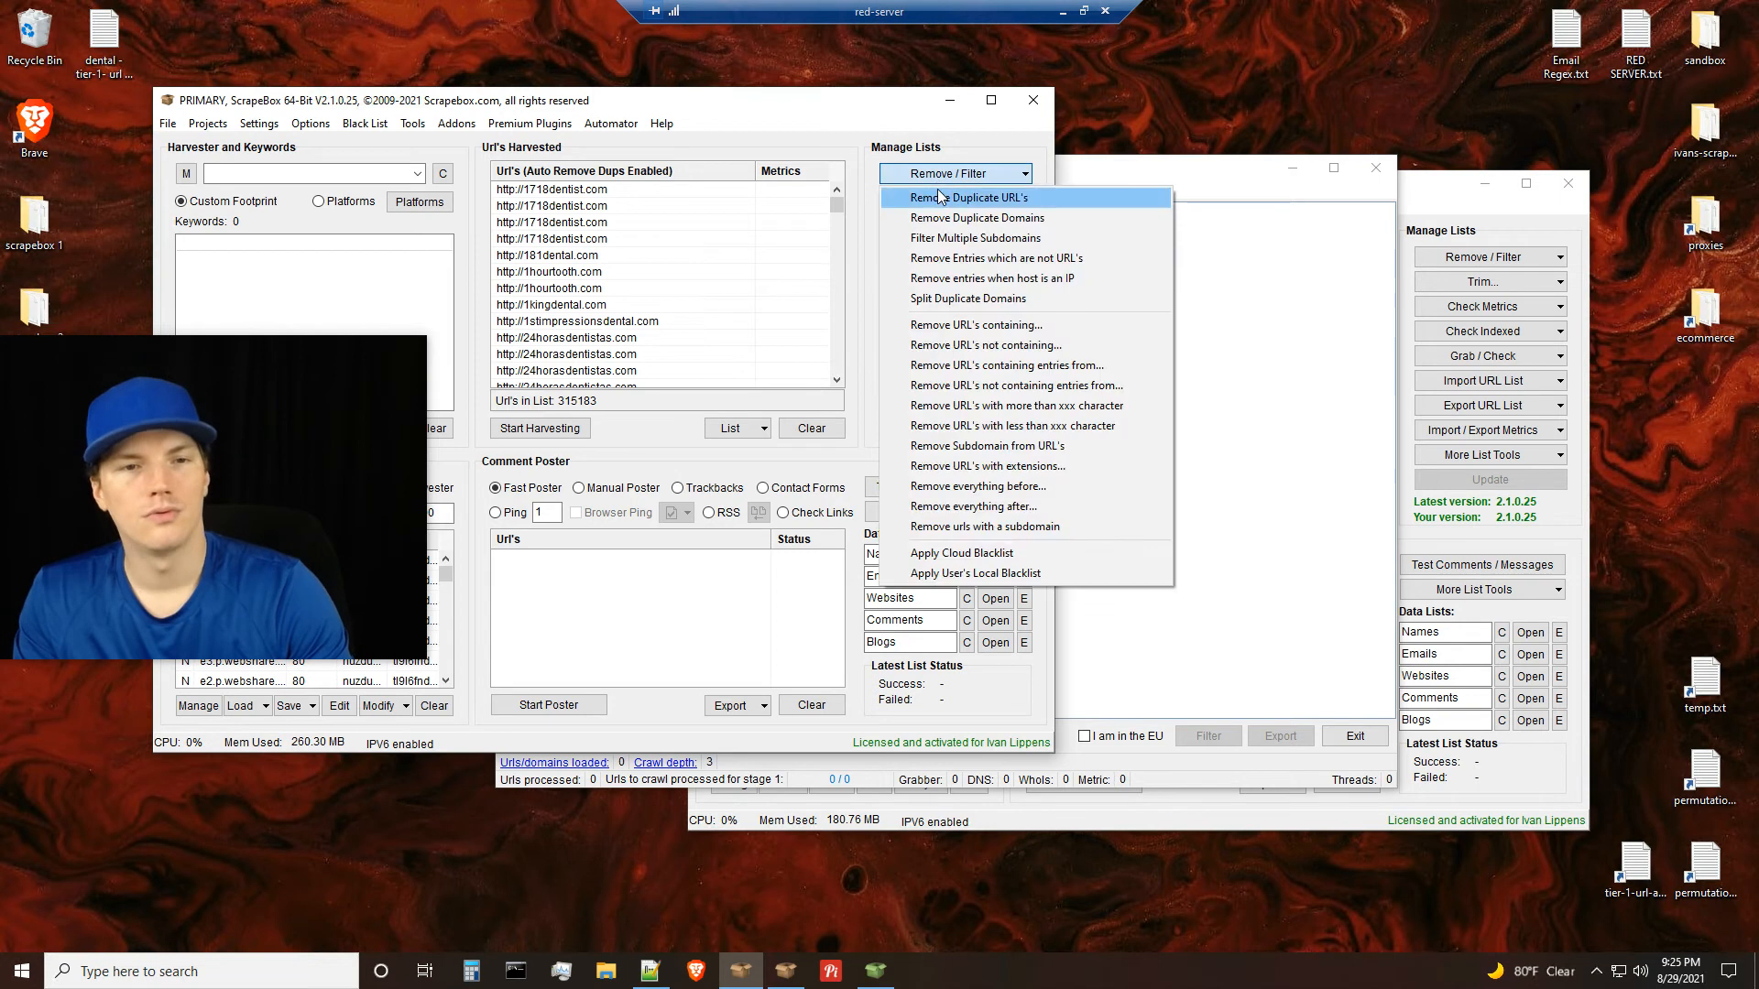
{"action": "left_click", "coordinate": [939, 197]}
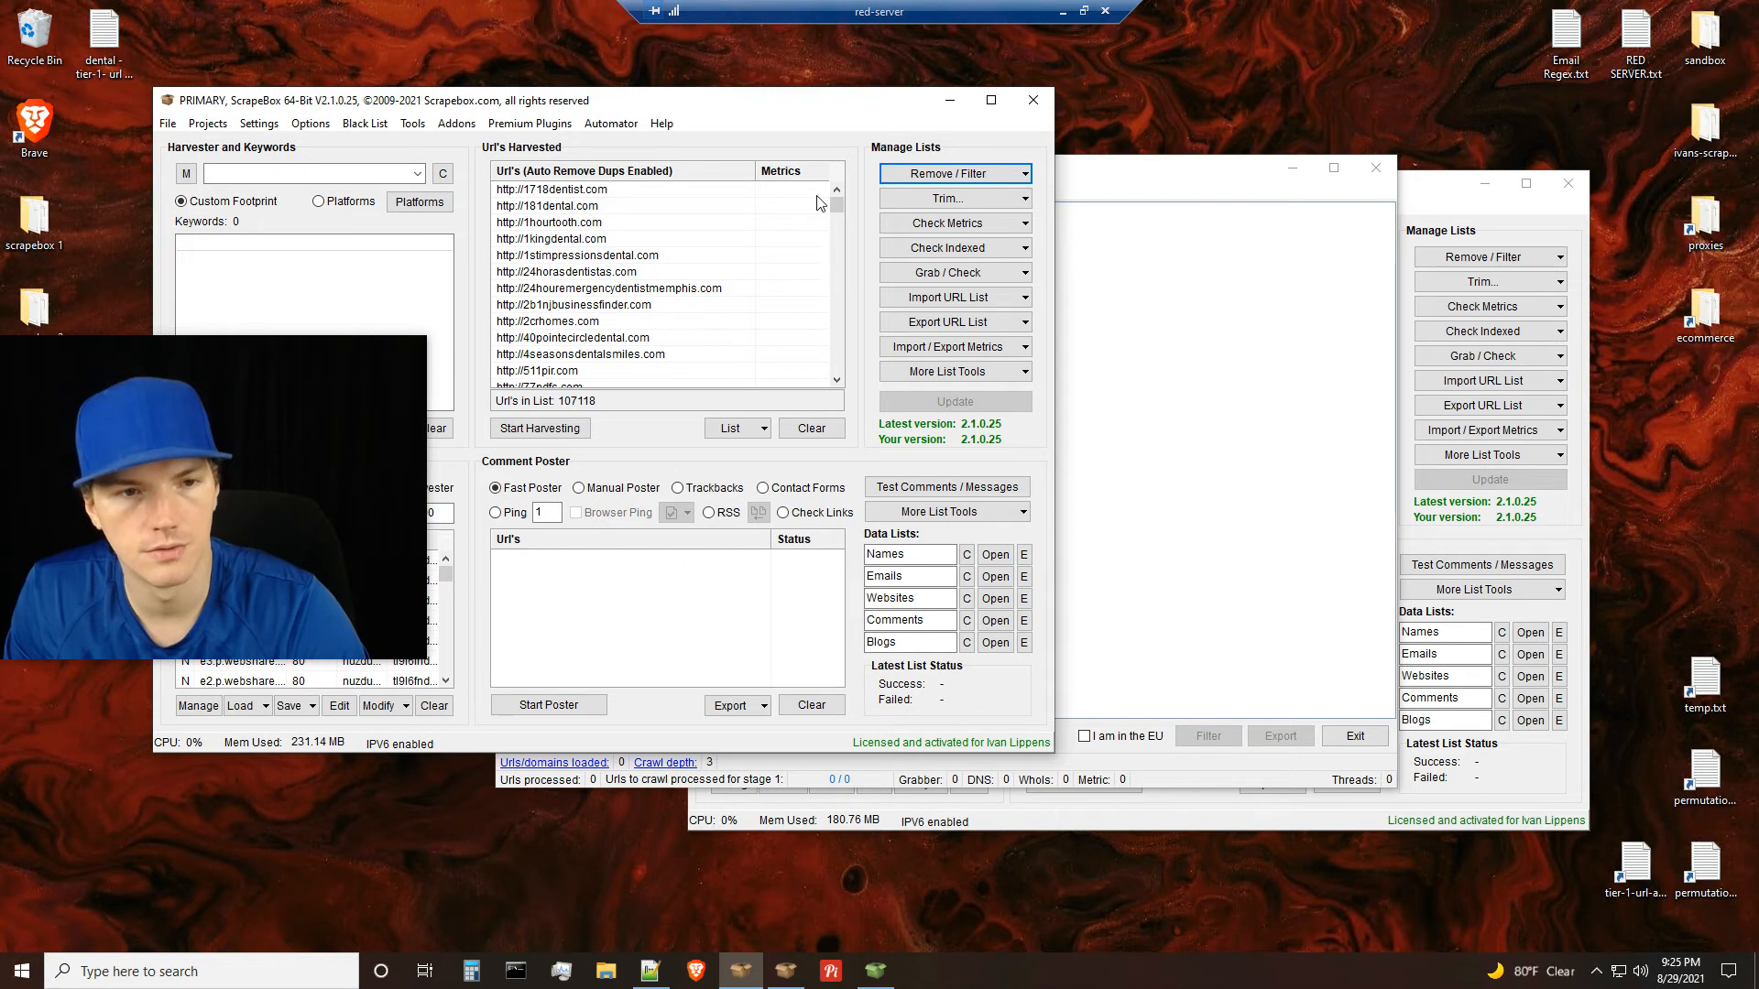
{"action": "mouse_move", "coordinate": [838, 202]}
{"action": "left_mouse_down"}
{"action": "mouse_move", "coordinate": [835, 384]}
{"action": "mouse_move", "coordinate": [854, 266]}
{"action": "mouse_move", "coordinate": [837, 189]}
{"action": "left_mouse_up"}
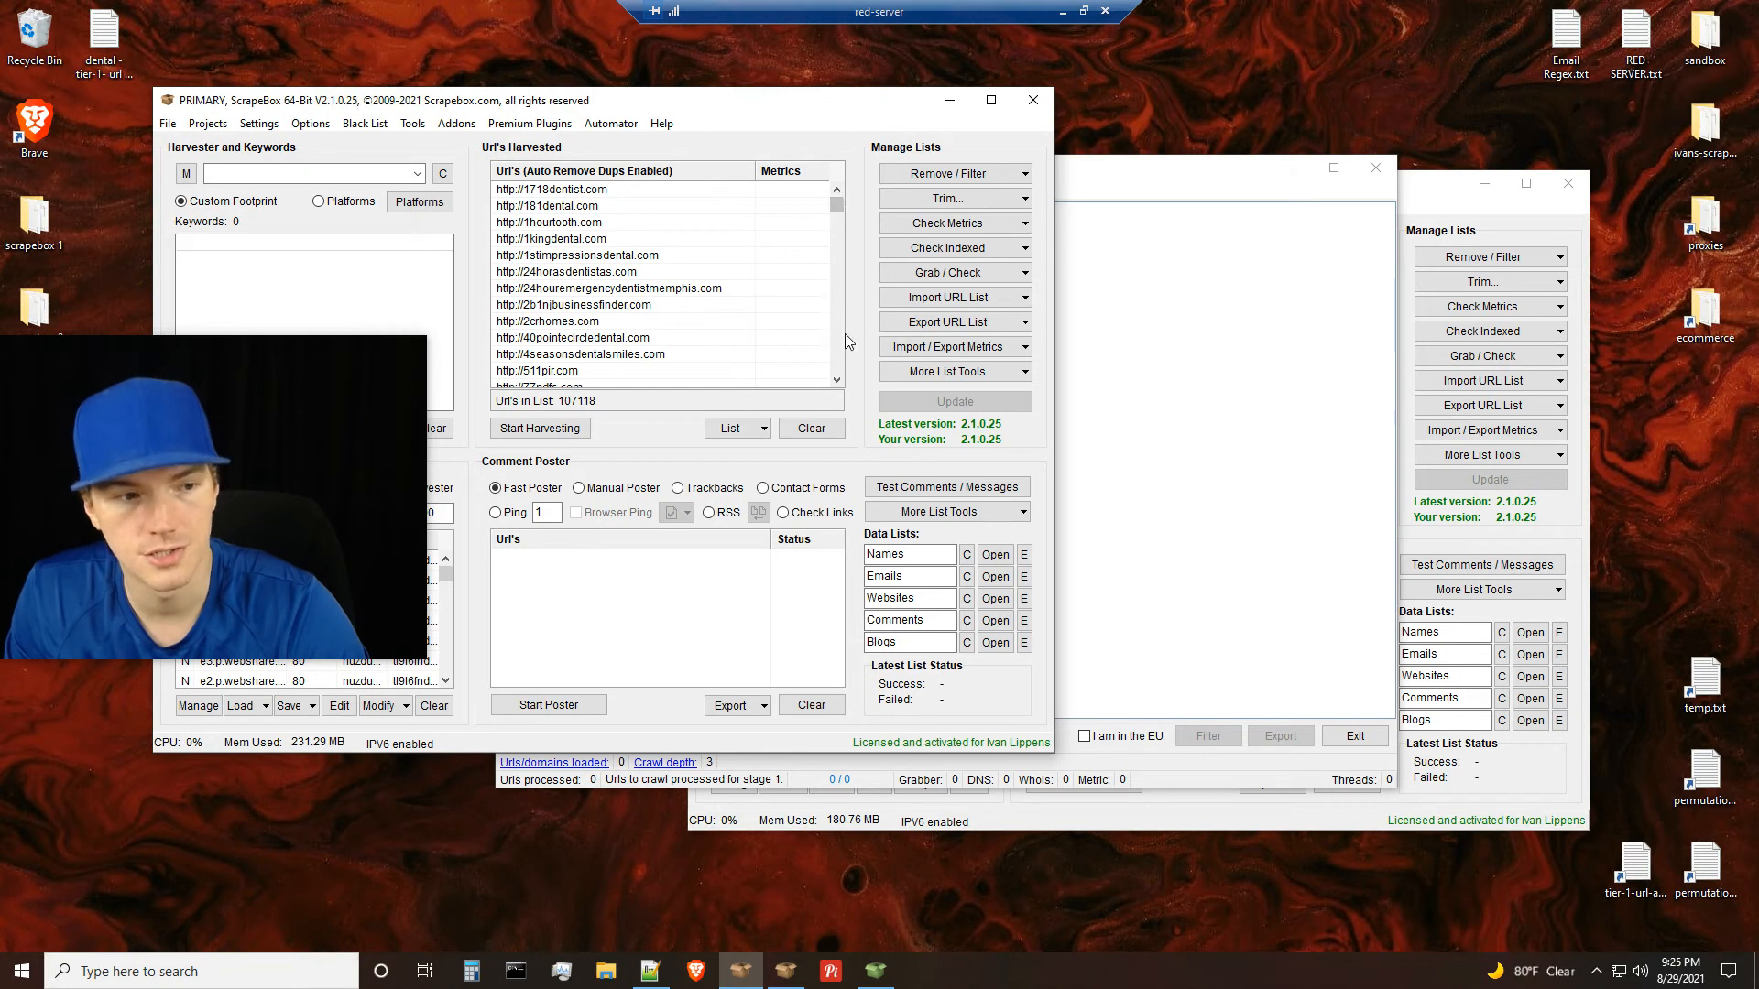
Open the ScrapeBox Sitemap Scraper add-on and look at its options for loading URLs
{"action": "left_click", "coordinate": [456, 123]}
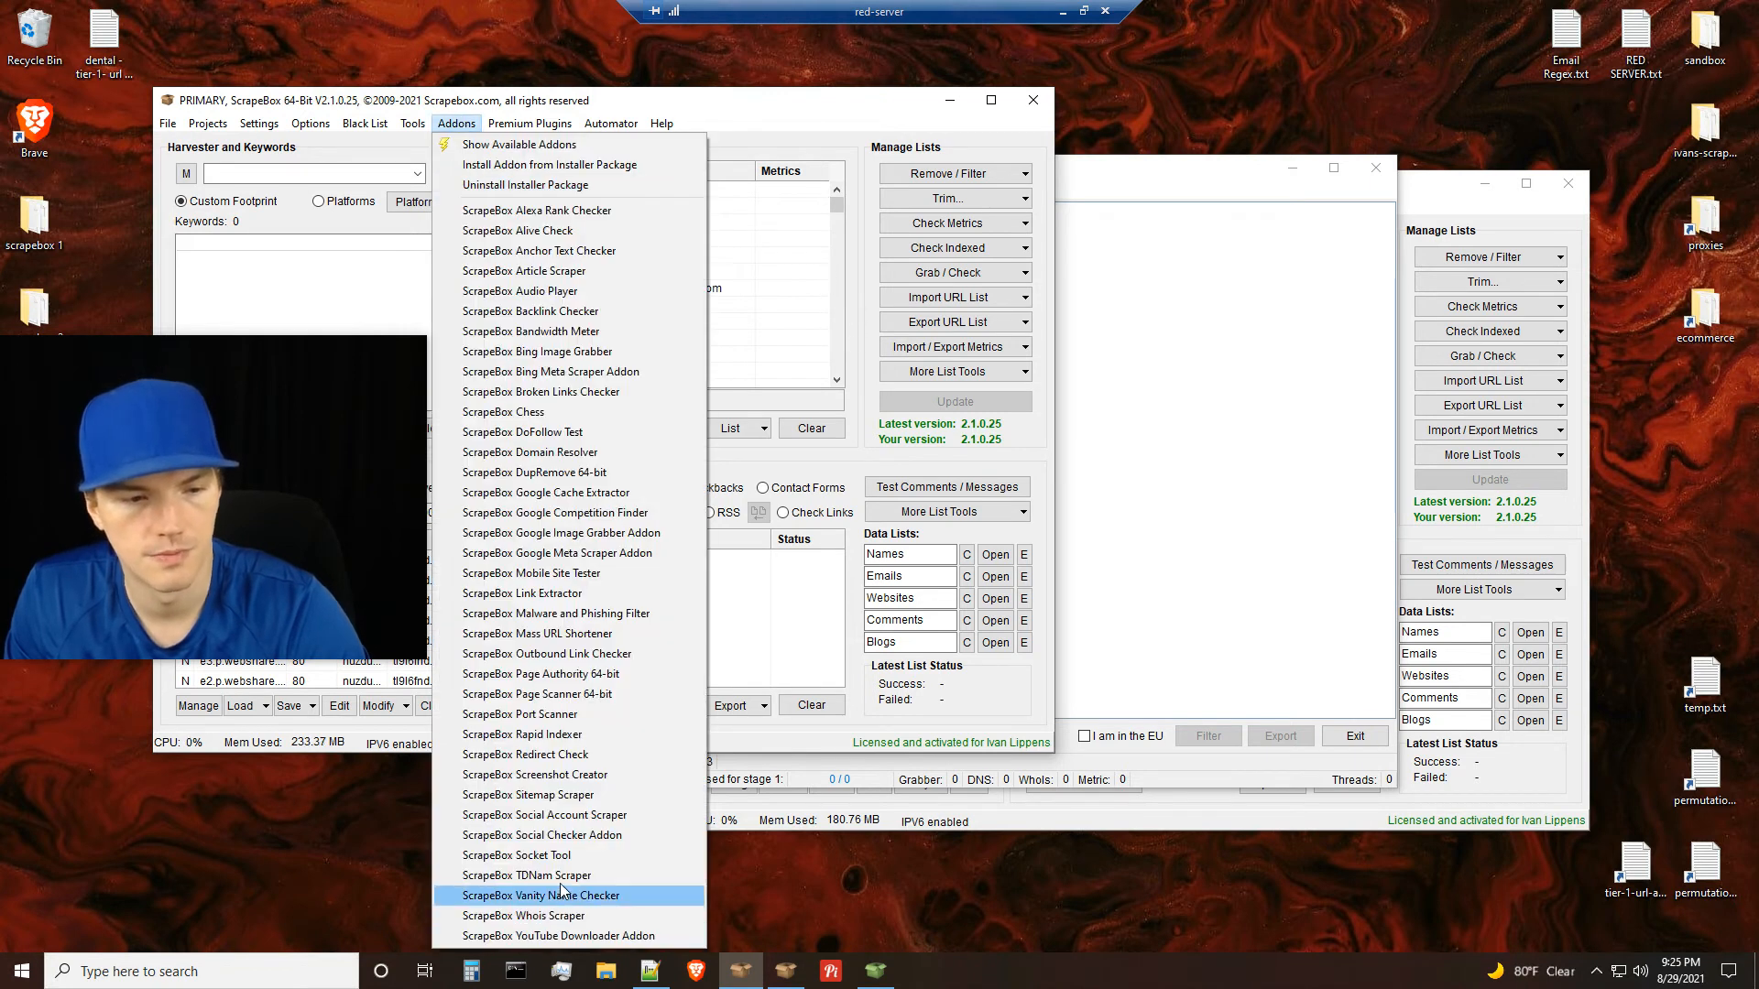
{"action": "left_click", "coordinate": [556, 824]}
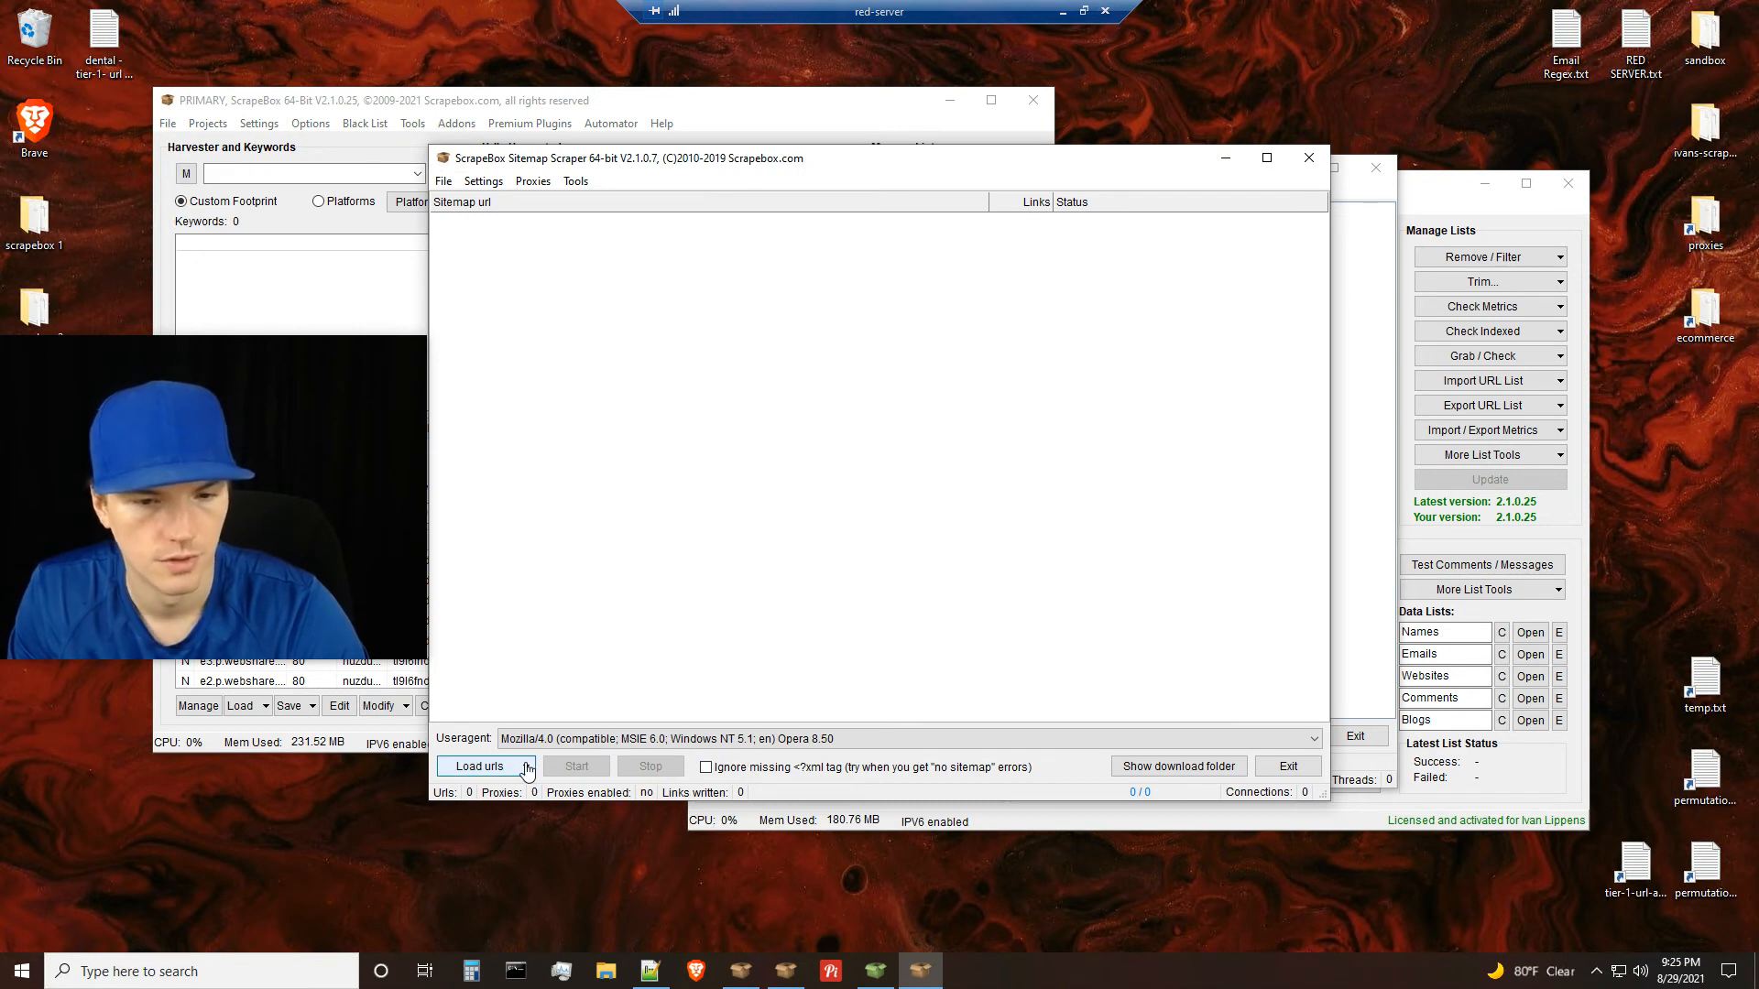
{"action": "left_click", "coordinate": [527, 768]}
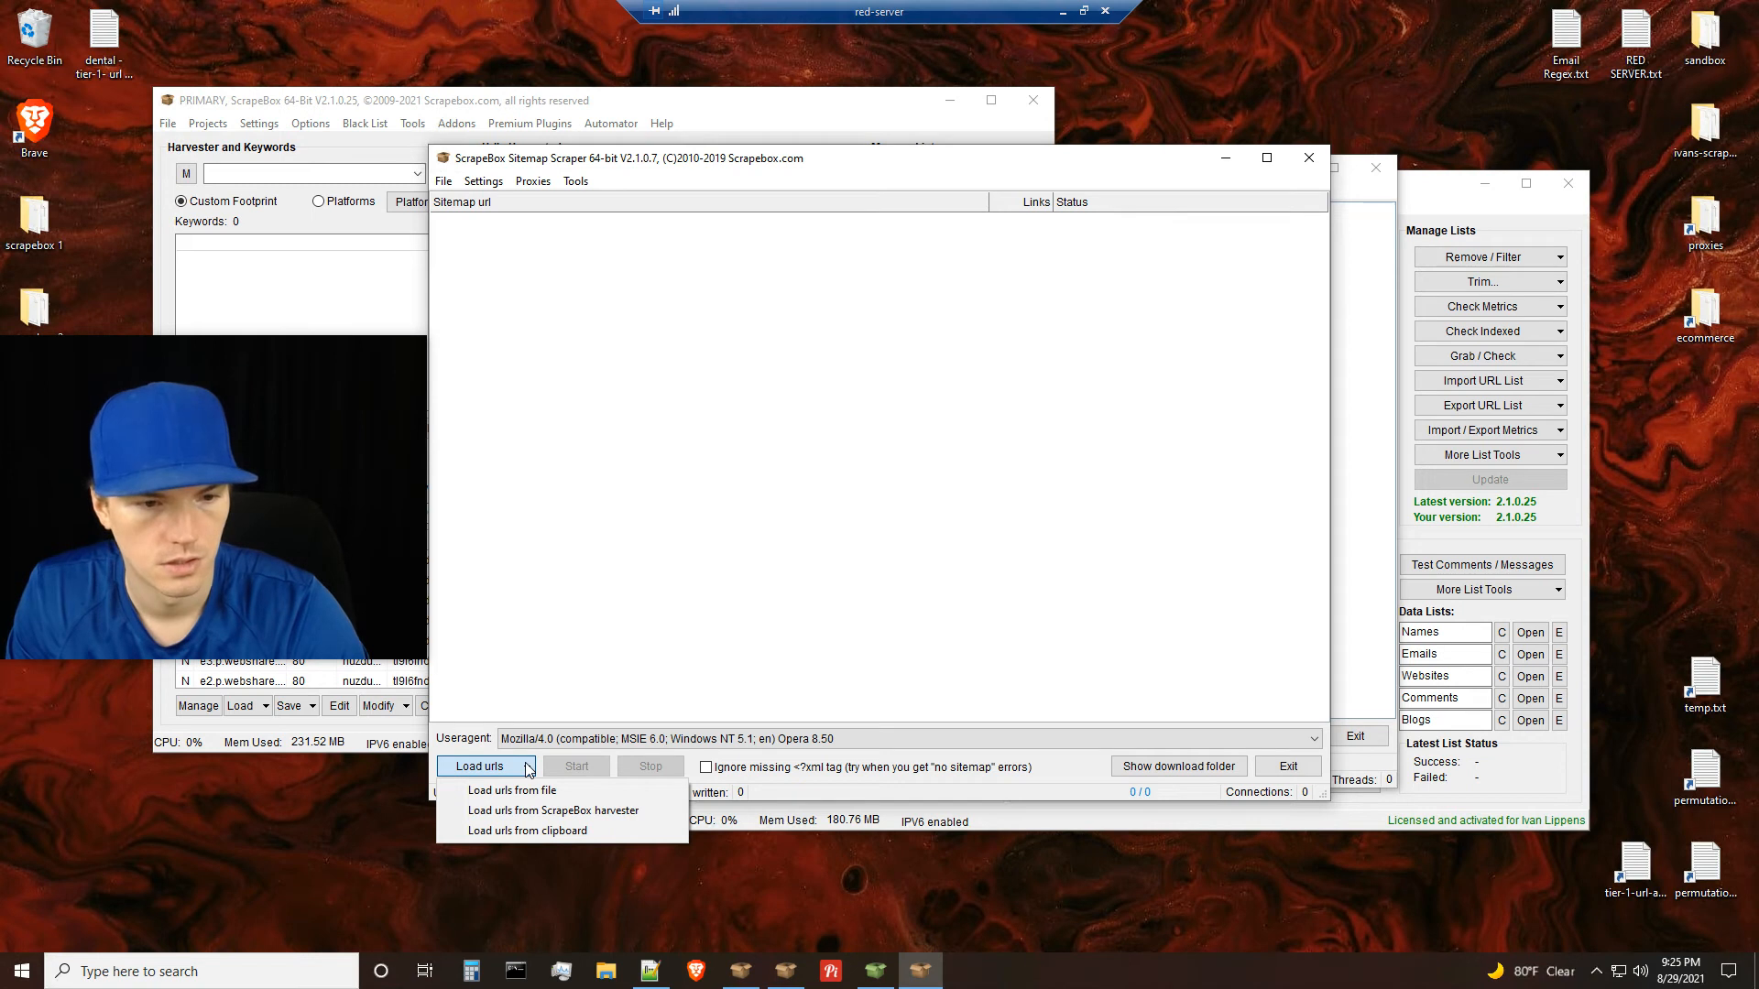
{"action": "left_click", "coordinate": [528, 768]}
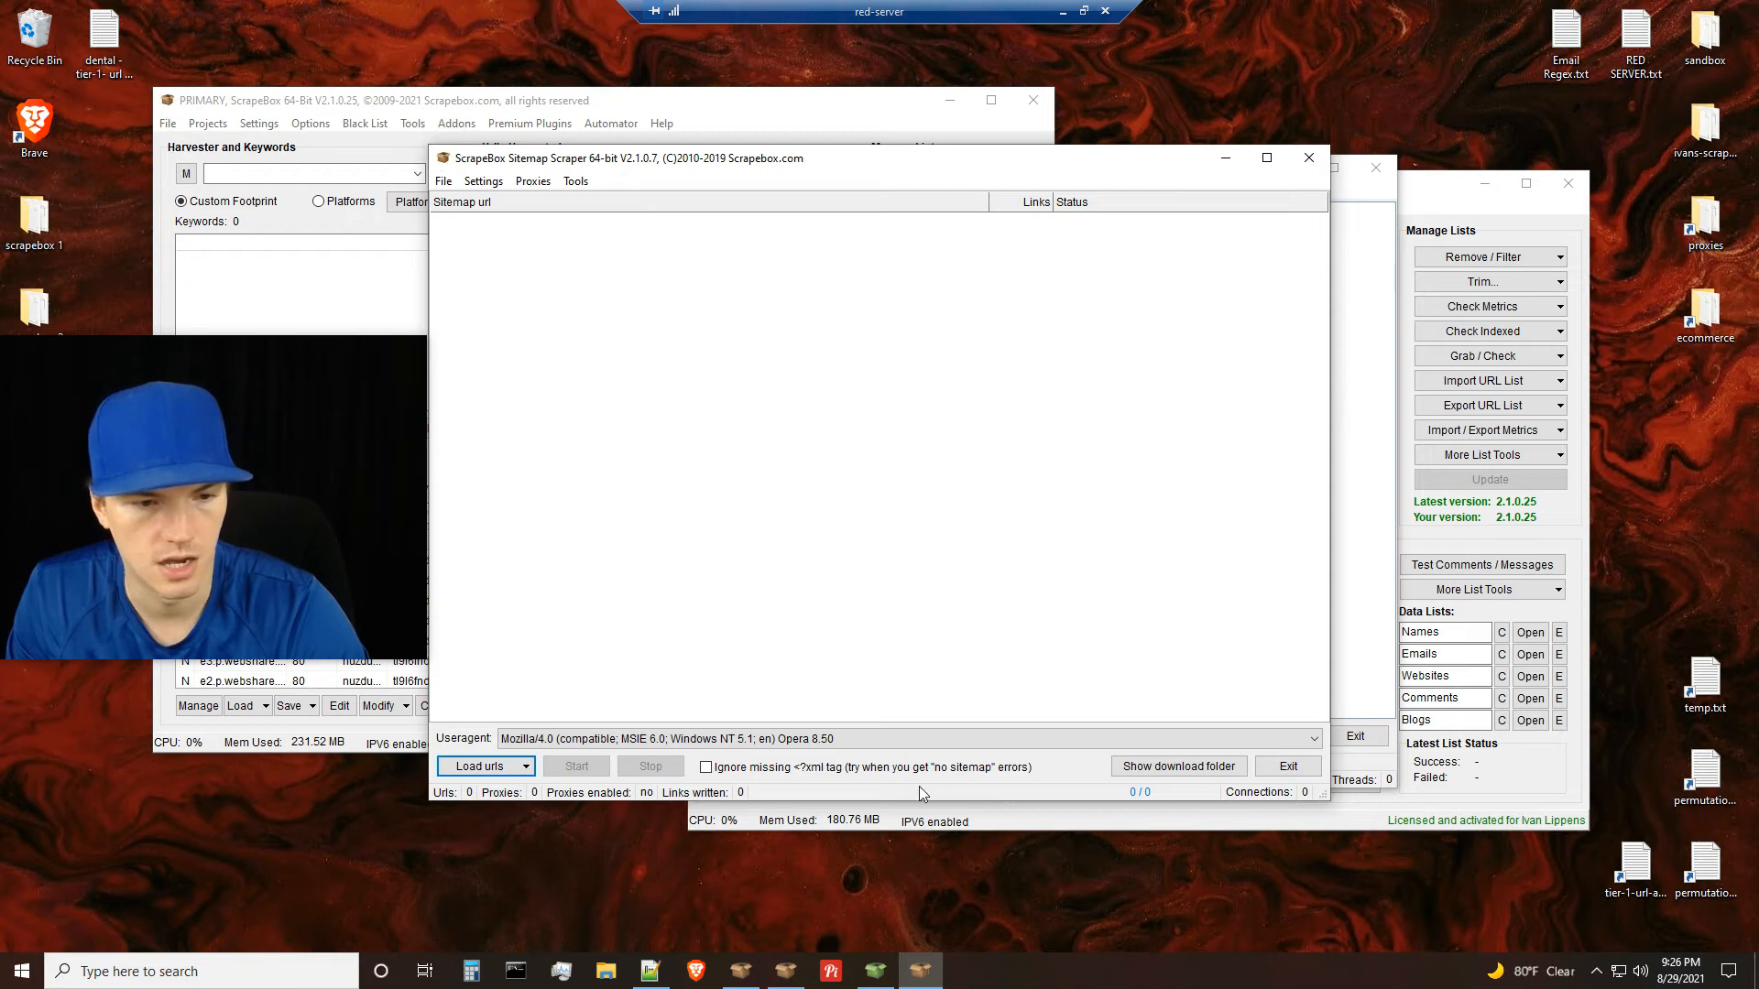
Review the harvested root URLs and the add-on list, and exit the Sitemap Scraper
{"action": "left_click", "coordinate": [664, 102]}
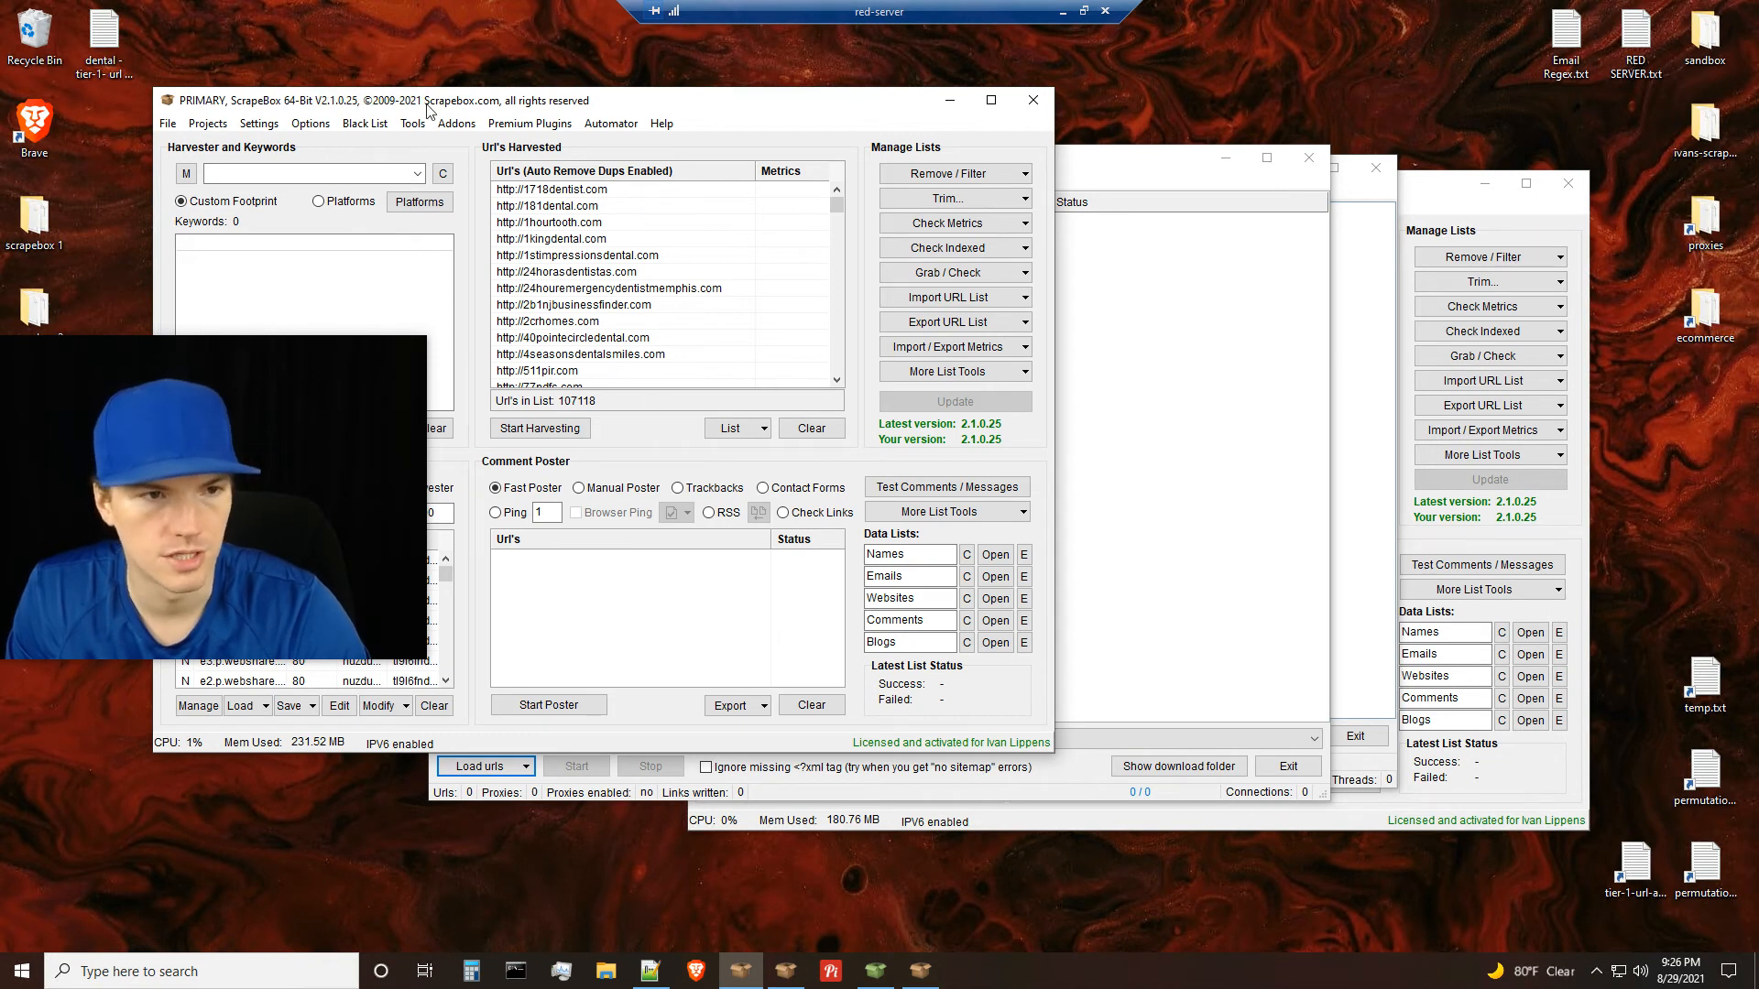
{"action": "left_click", "coordinate": [456, 122]}
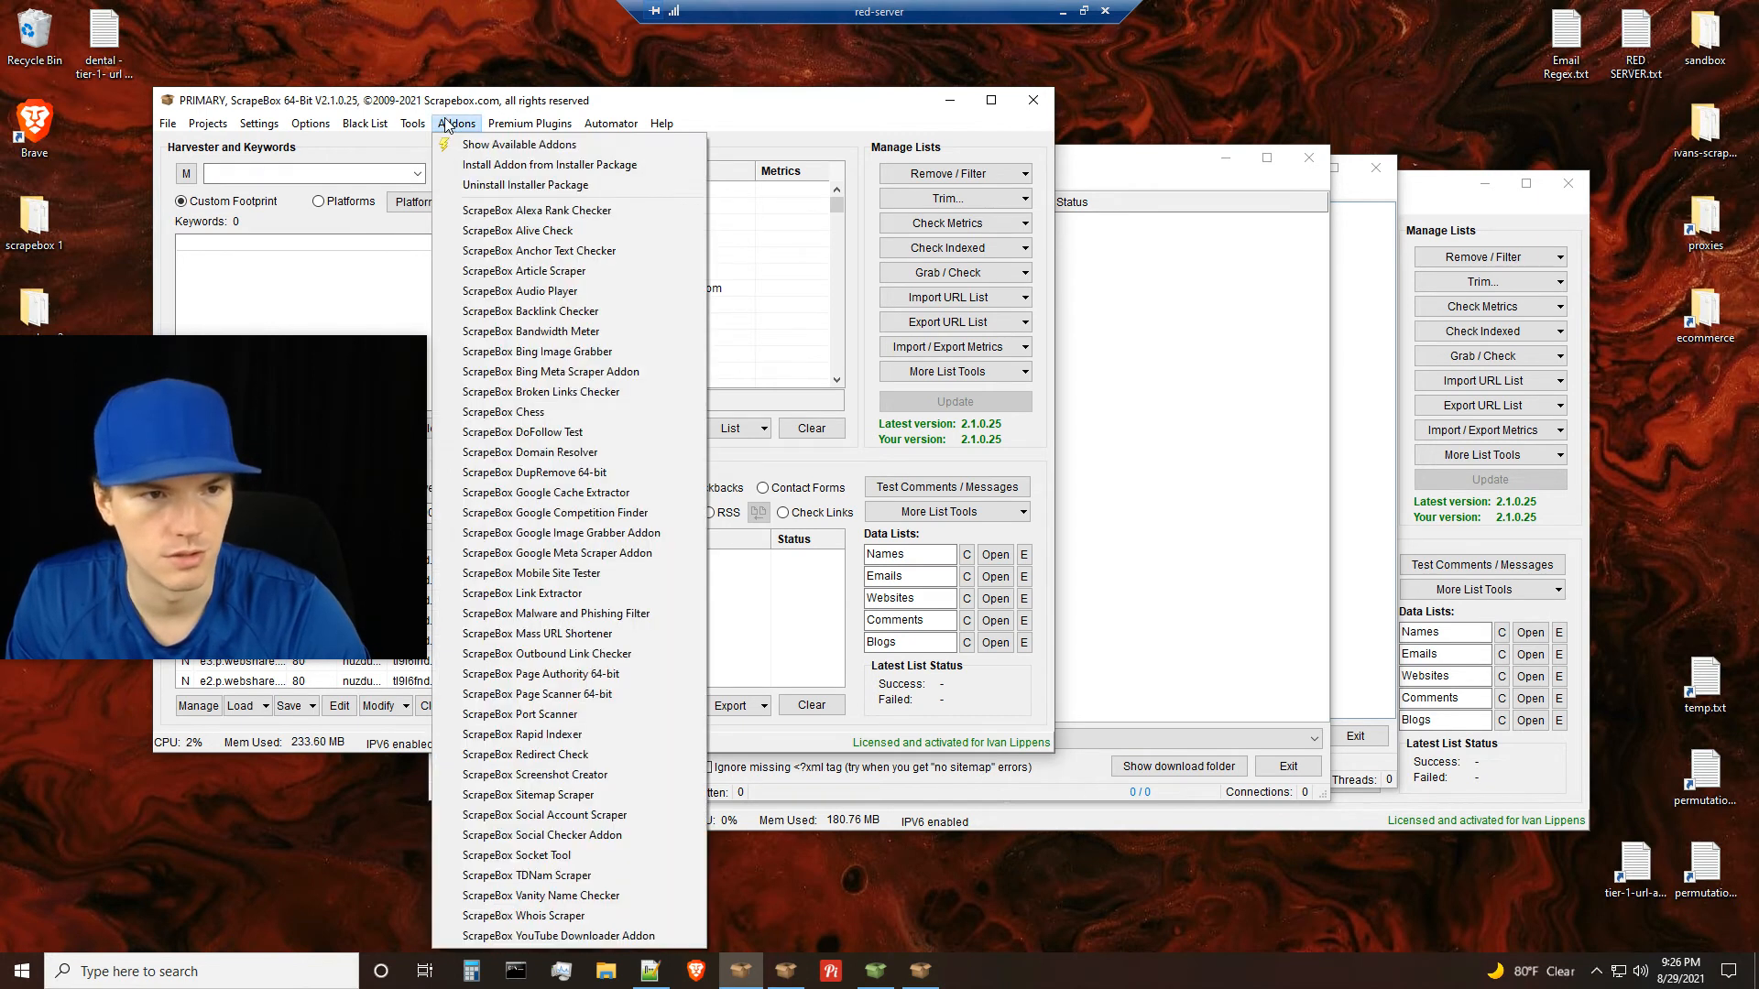
{"action": "left_click", "coordinate": [861, 244]}
{"action": "mouse_move", "coordinate": [837, 206]}
{"action": "left_mouse_down"}
{"action": "mouse_move", "coordinate": [847, 410]}
{"action": "mouse_move", "coordinate": [850, 207]}
{"action": "mouse_move", "coordinate": [827, 180]}
{"action": "left_mouse_up"}
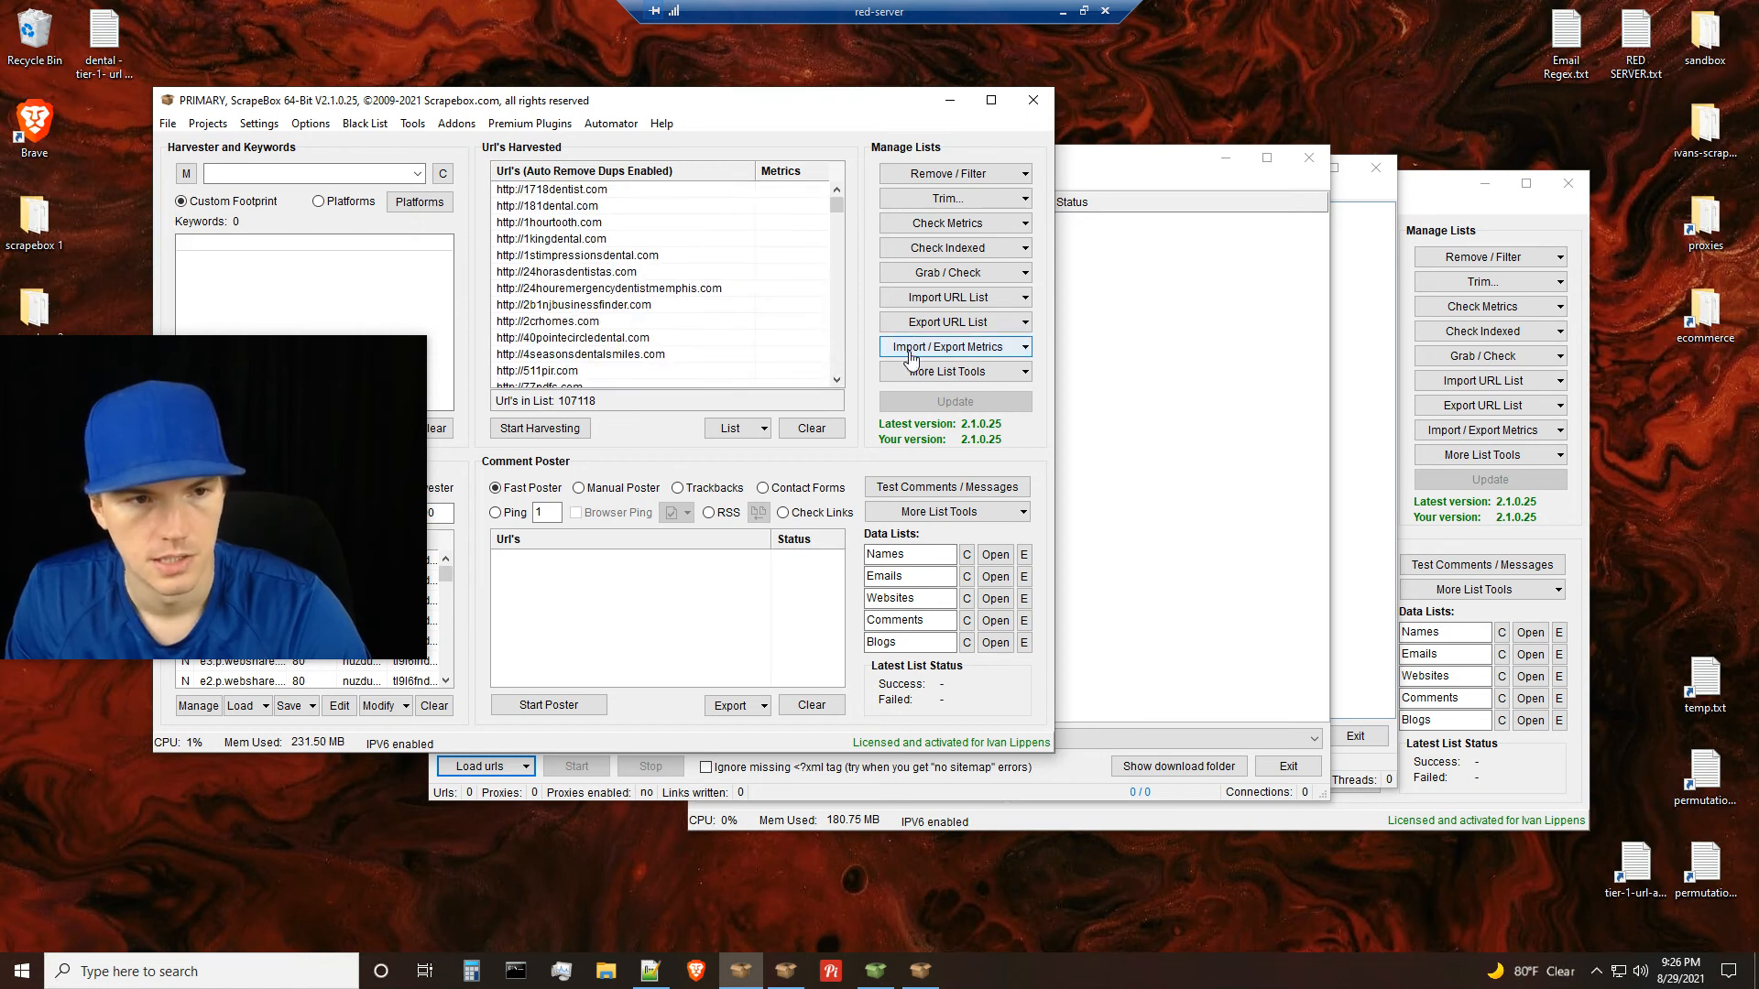
{"action": "left_click", "coordinate": [1076, 770]}
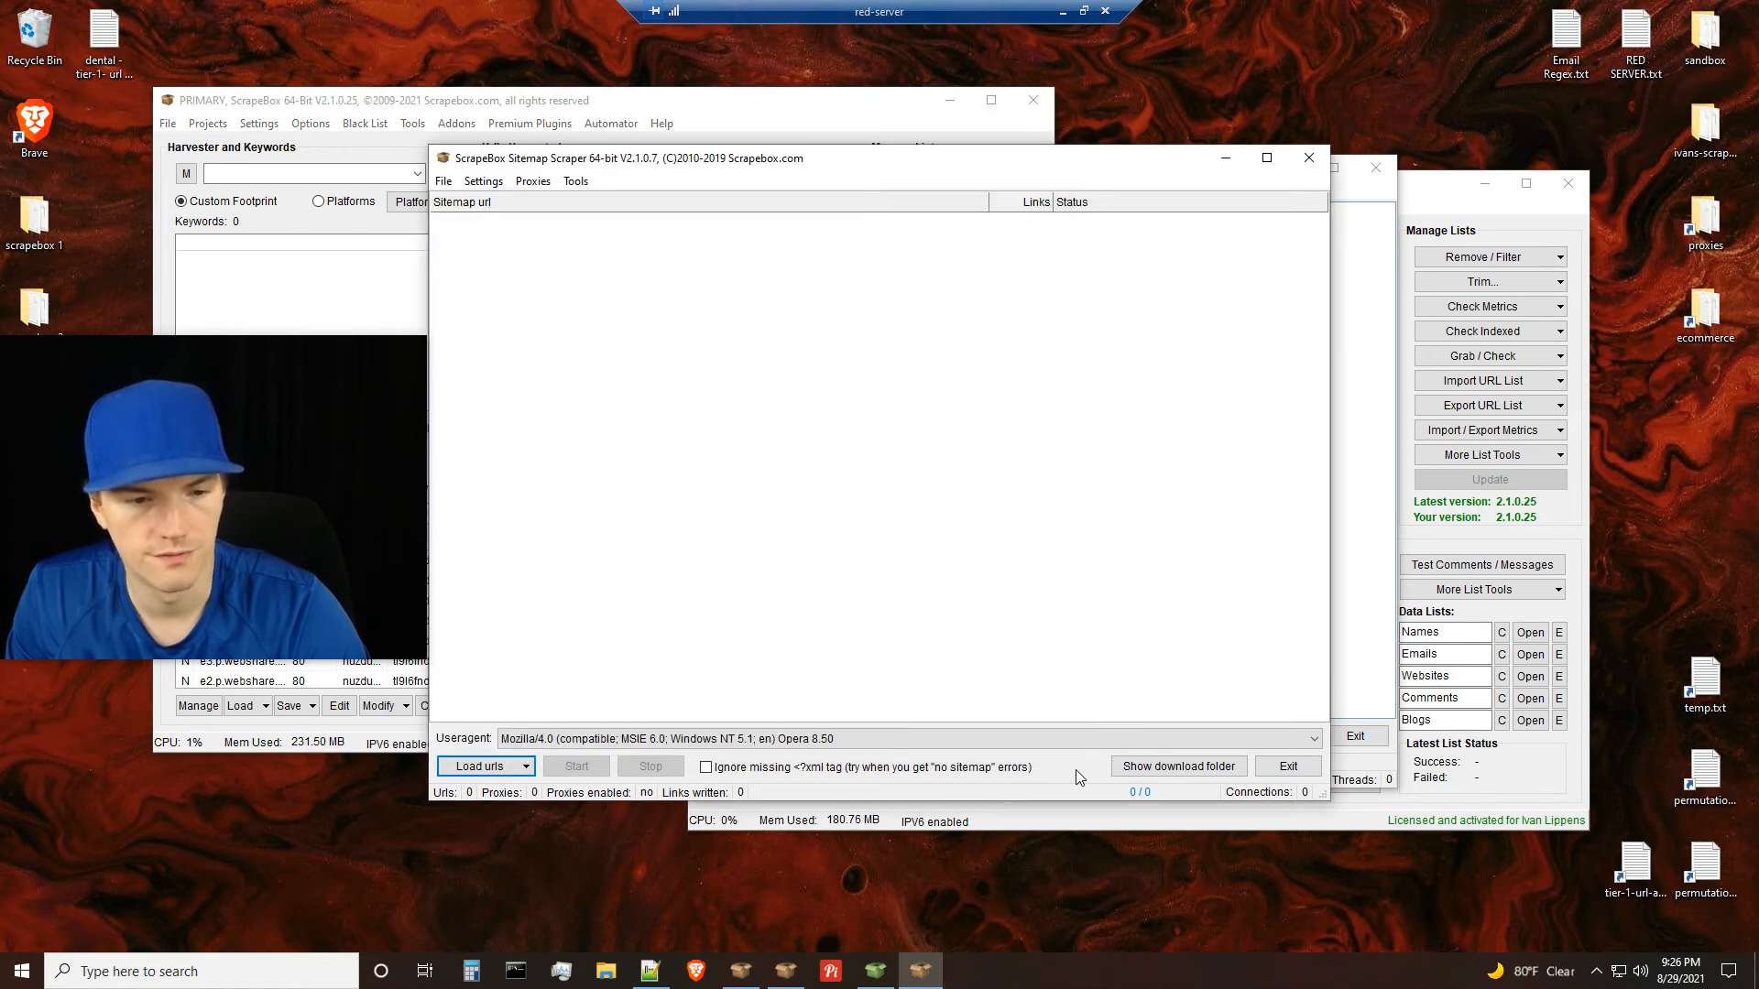
{"action": "left_click", "coordinate": [813, 105]}
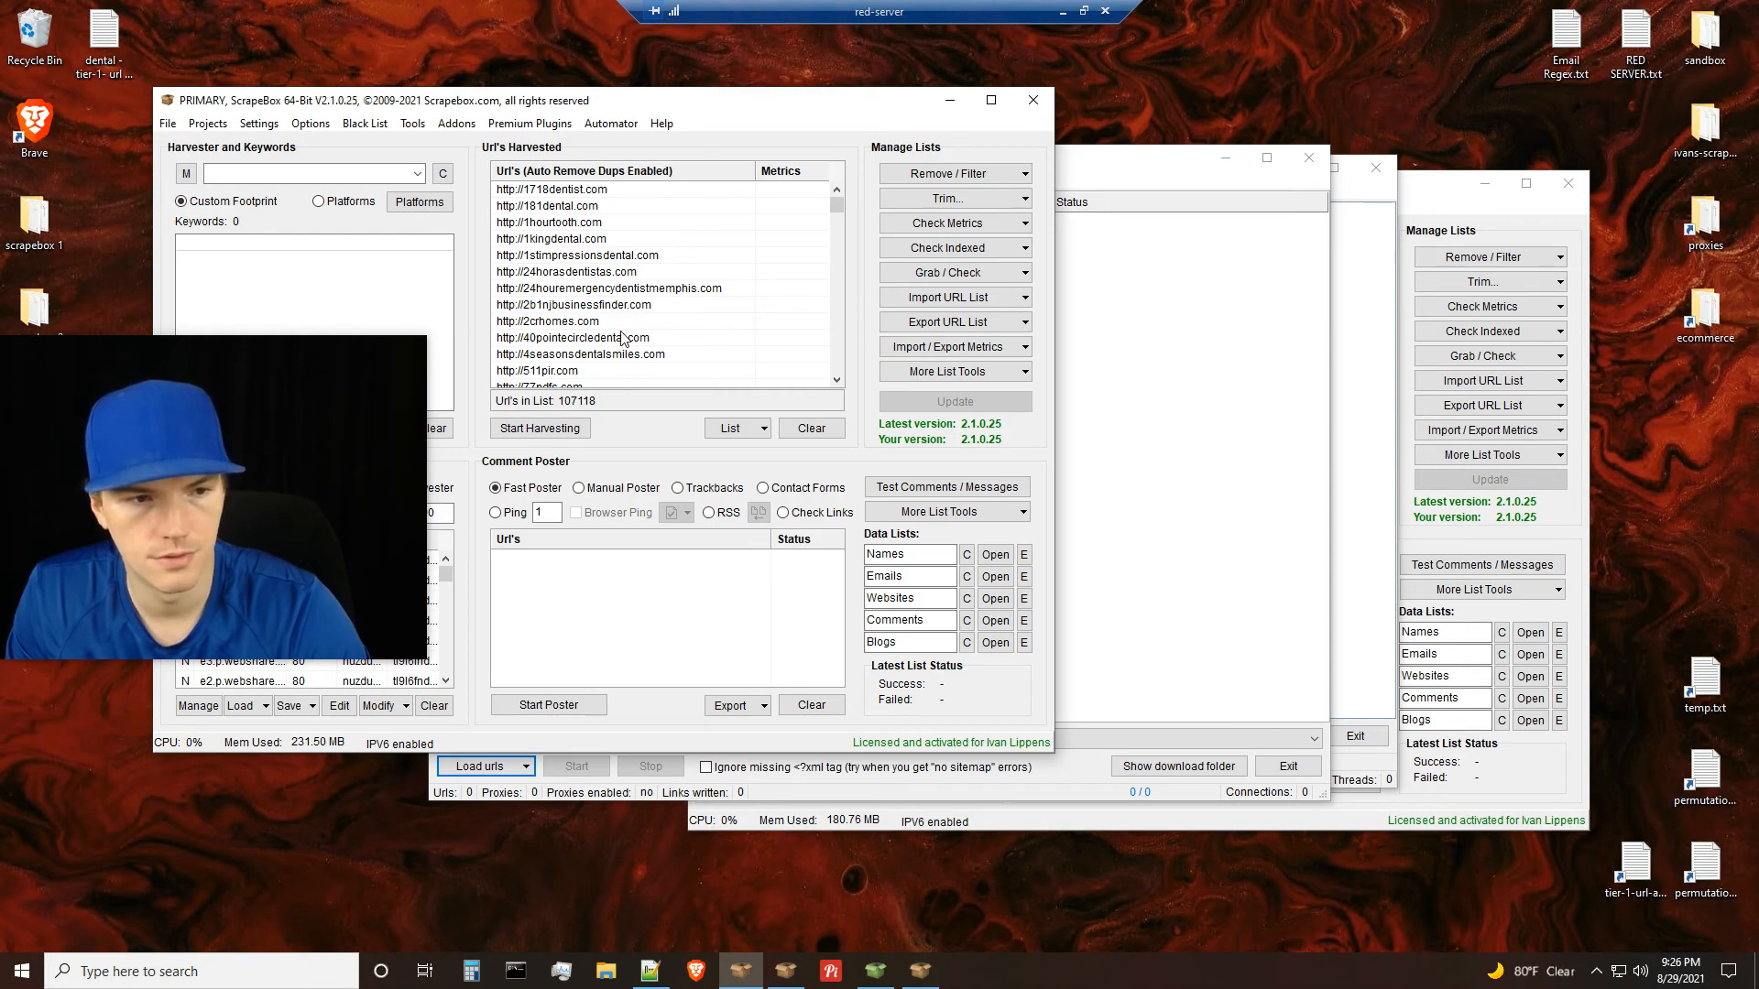
{"action": "left_click", "coordinate": [1288, 769]}
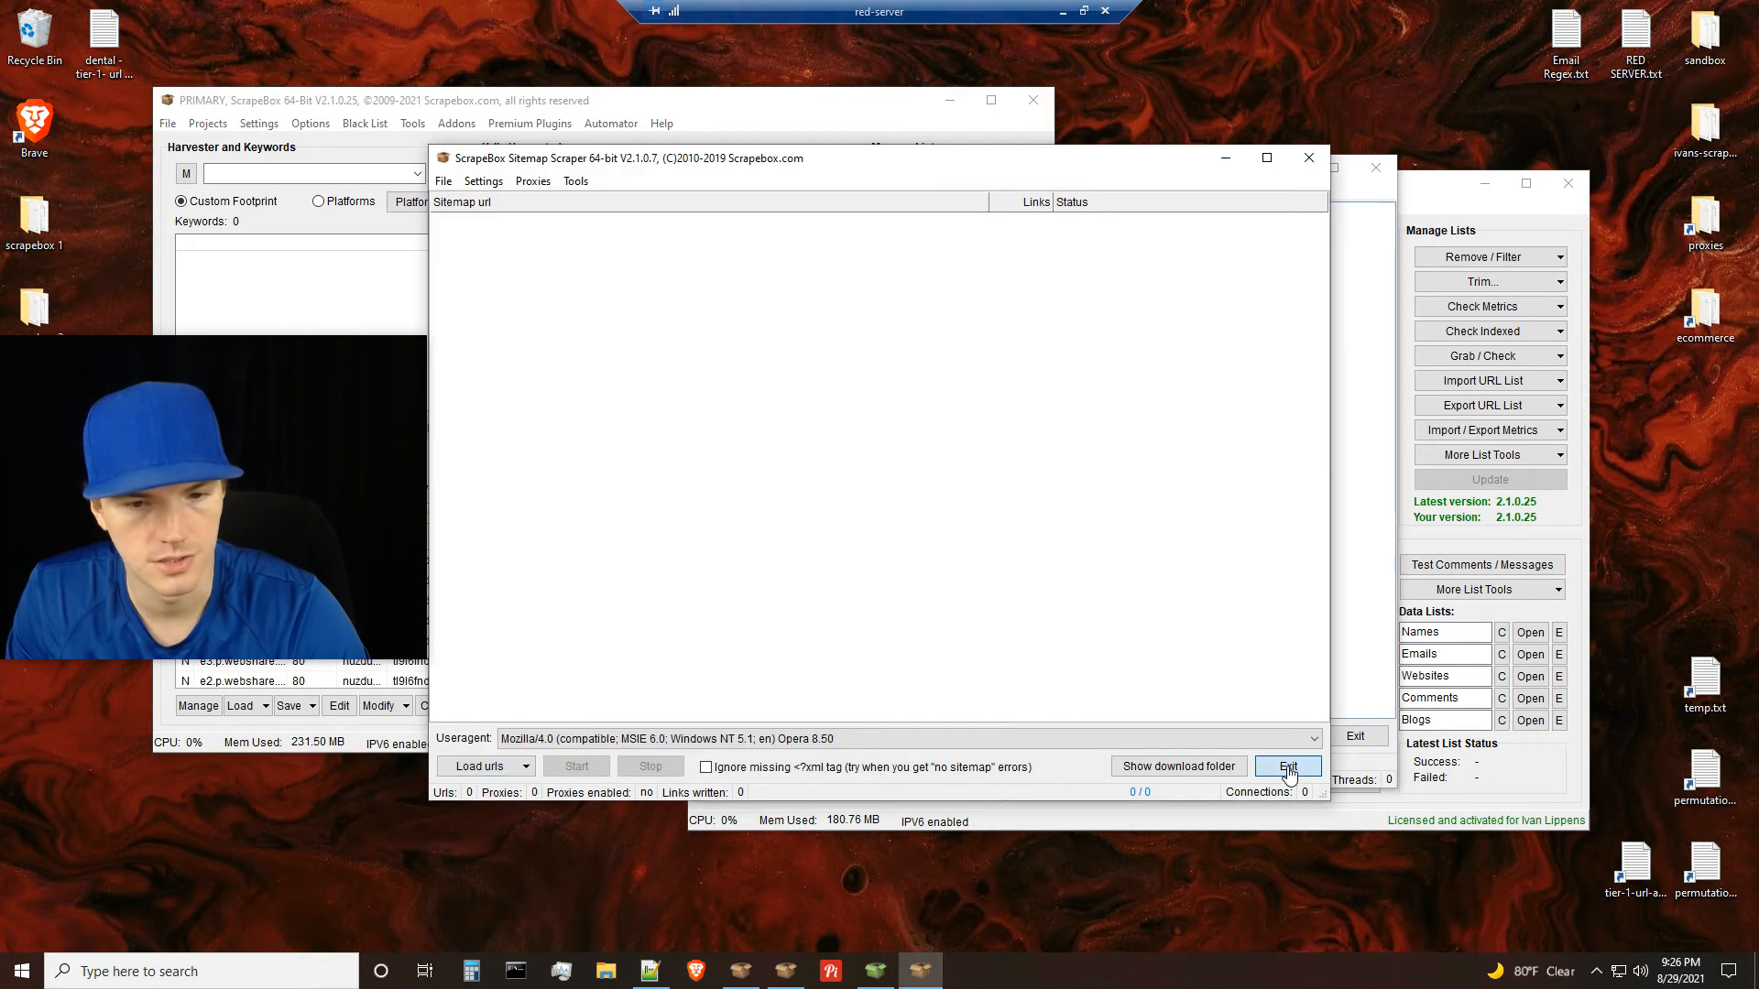
{"action": "left_click", "coordinate": [1289, 770]}
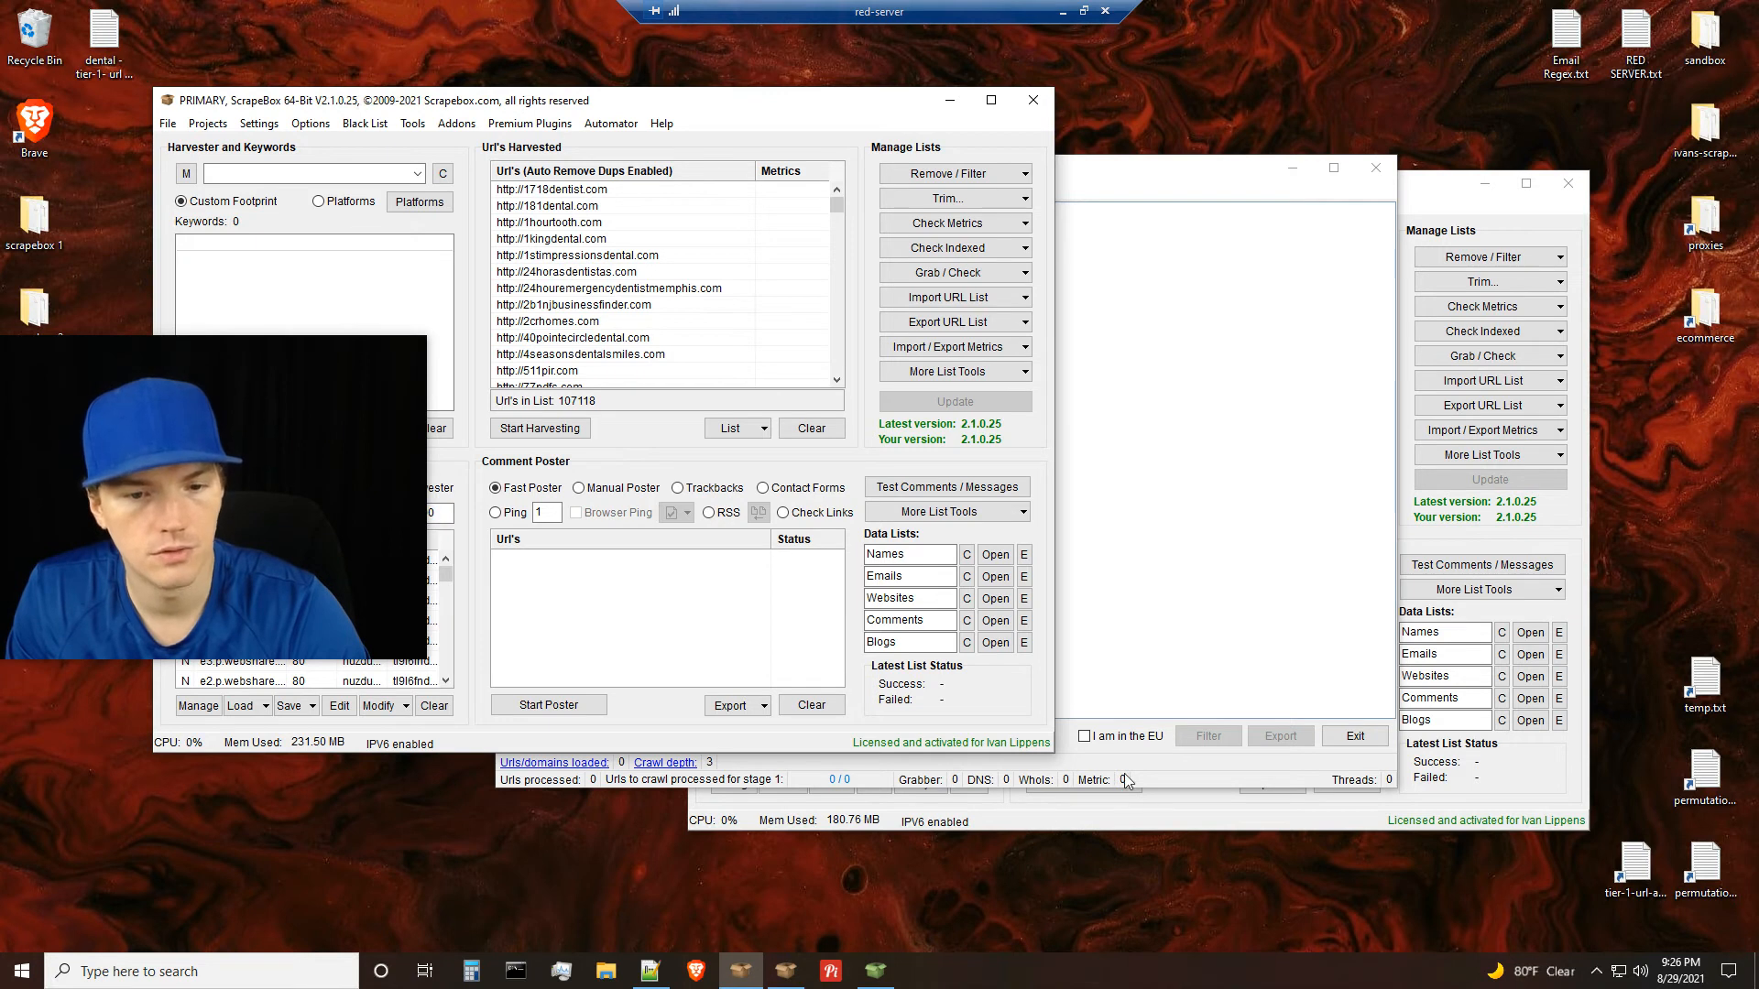
Empty the harvested URL list and reload it from the desktop file "dental - tier-1- url to root to contact pages.txt"
{"action": "left_click", "coordinate": [803, 434]}
{"action": "left_click_drag", "start_coordinate": [110, 34], "coordinate": [703, 267]}
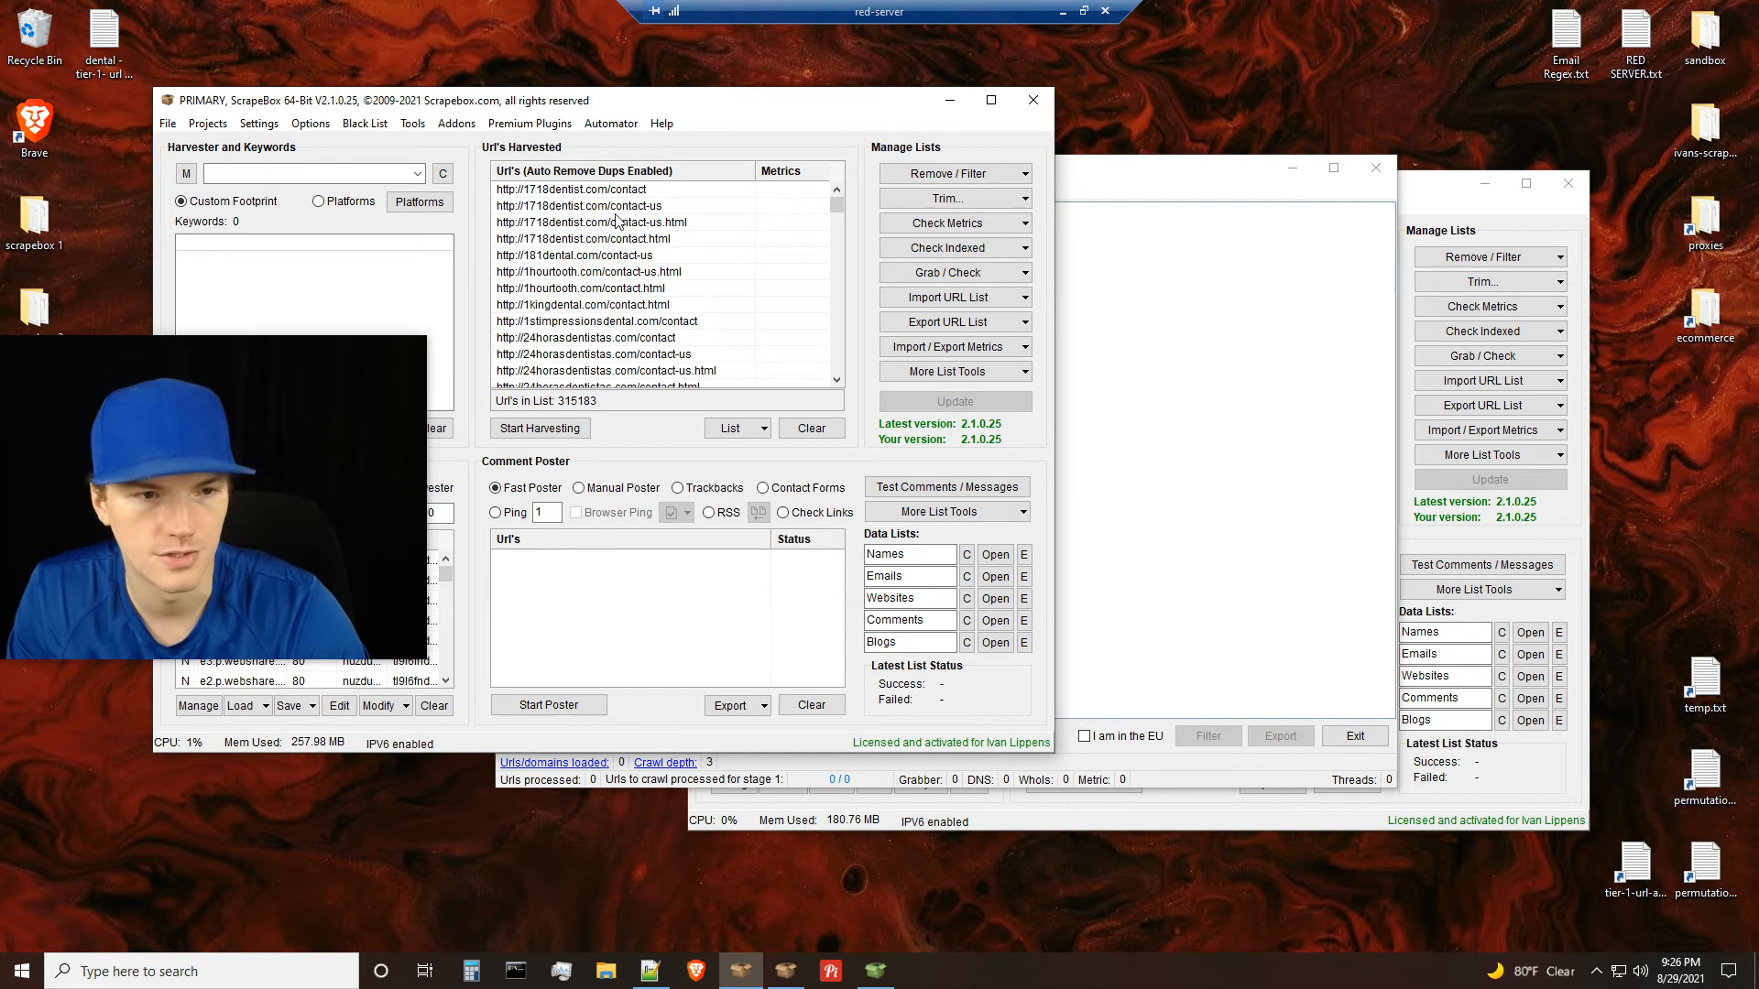
{"action": "left_click", "coordinate": [818, 431]}
{"action": "left_click_drag", "start_coordinate": [110, 34], "coordinate": [685, 279]}
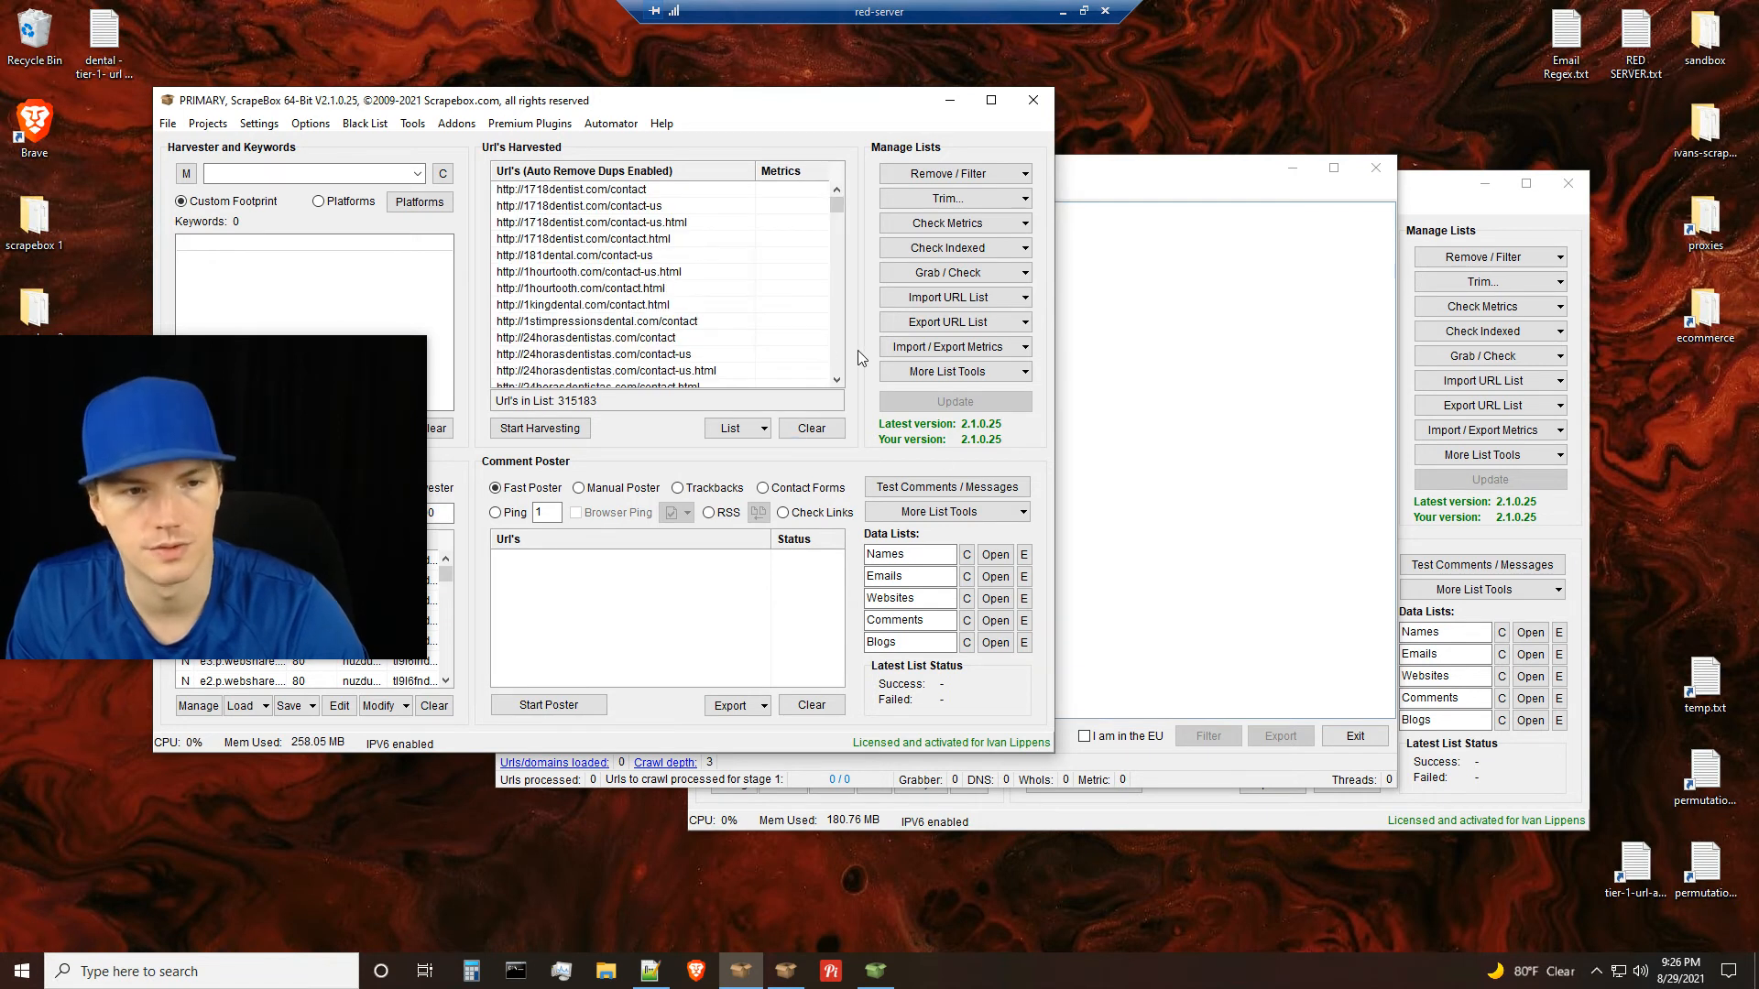
Trim all harvested dental URLs to root and remove the duplicate URLs from the list
{"action": "left_click", "coordinate": [951, 174]}
{"action": "left_click", "coordinate": [949, 176]}
{"action": "left_click", "coordinate": [947, 199]}
{"action": "left_click", "coordinate": [946, 220]}
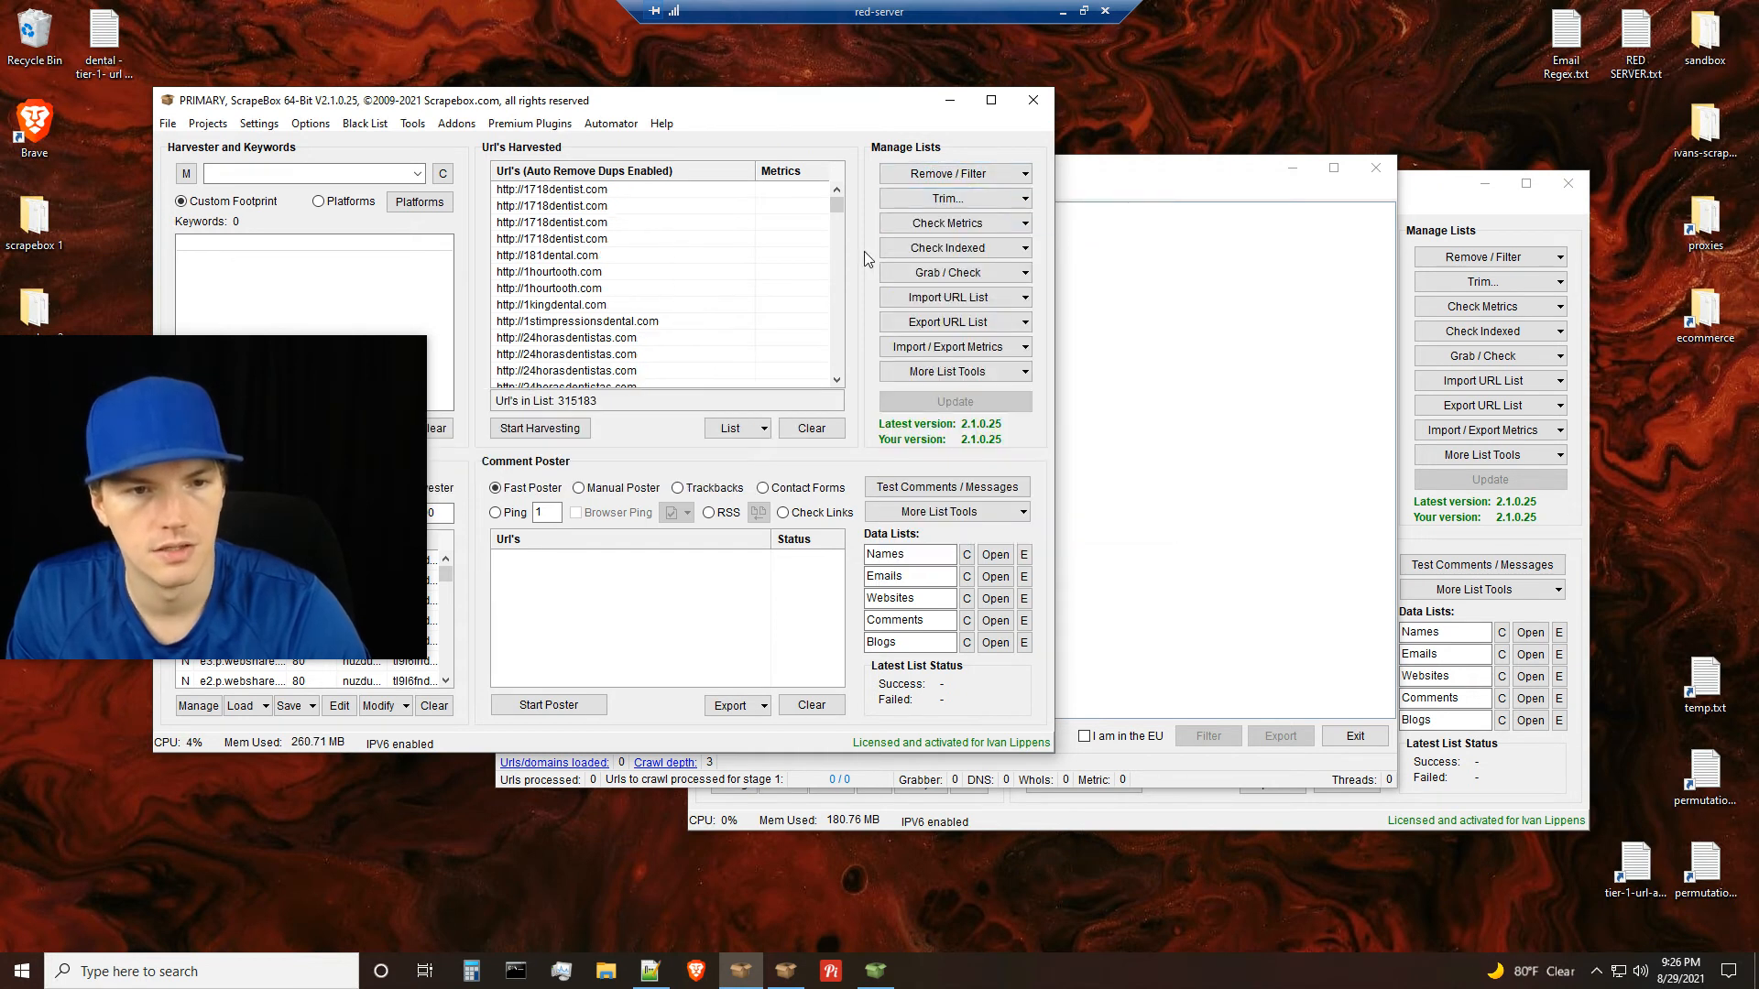
{"action": "left_click", "coordinate": [925, 176]}
{"action": "left_click", "coordinate": [953, 196]}
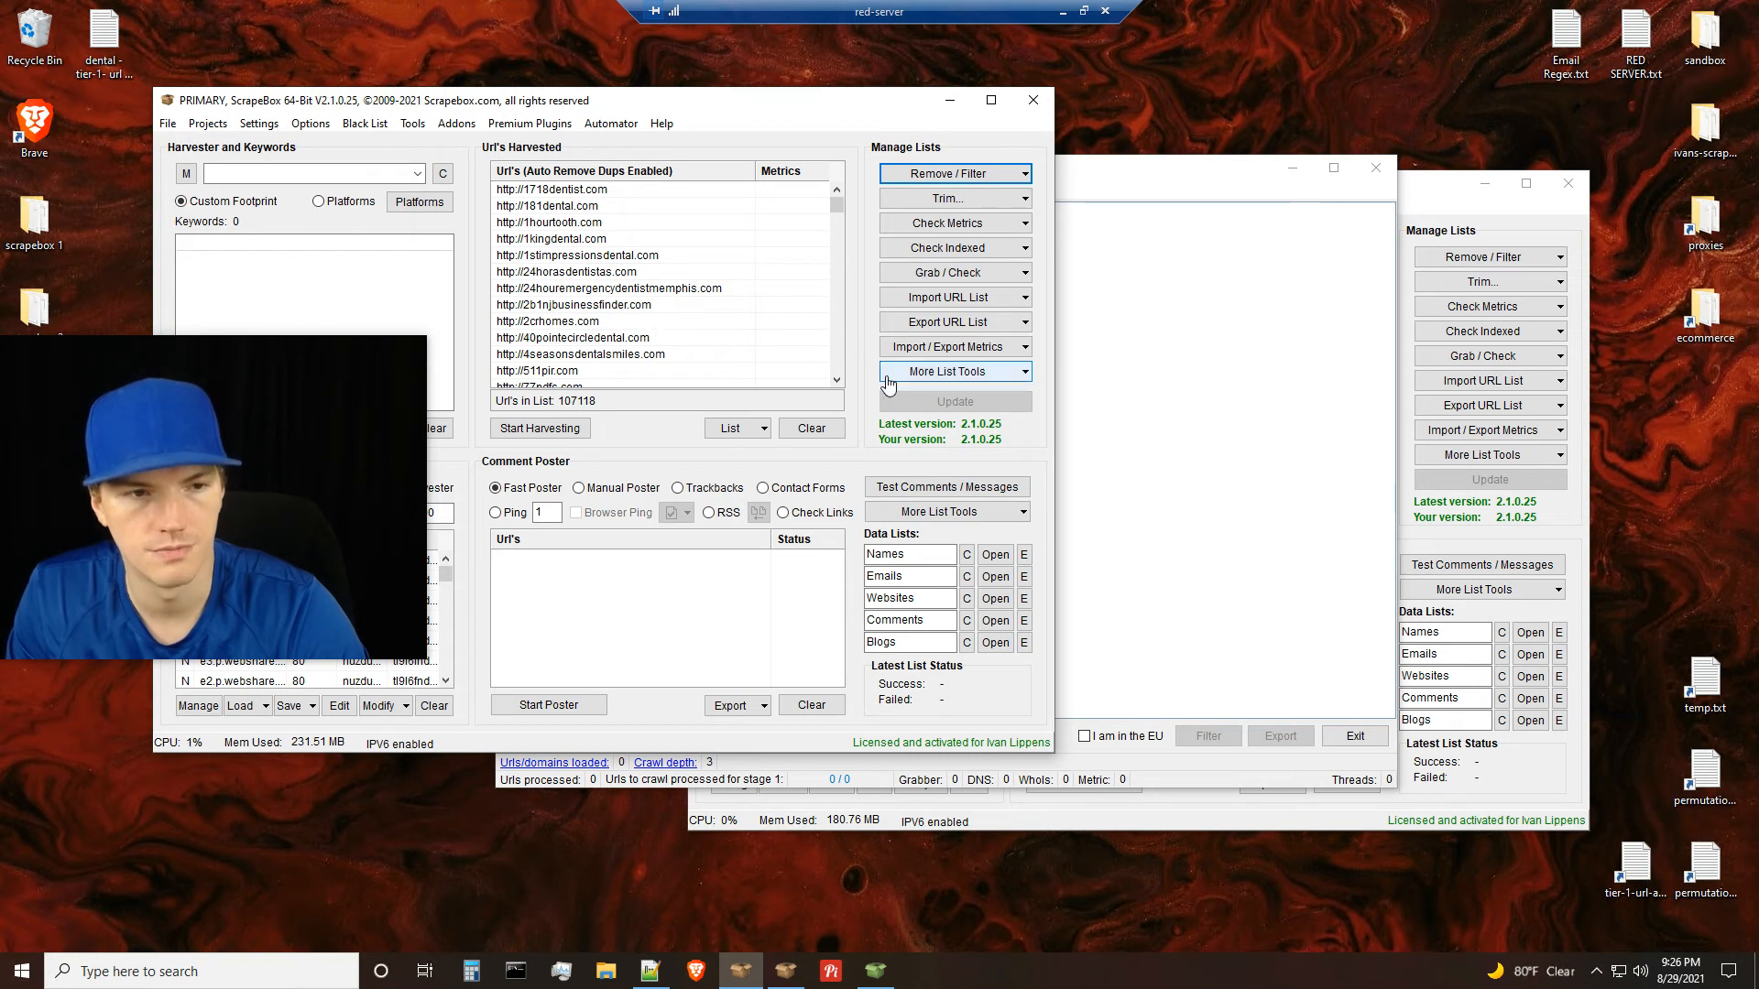
Review the Expired Domain Finder's options for loading URLs to deep crawl and its list of domain metrics
{"action": "left_click", "coordinate": [1107, 766]}
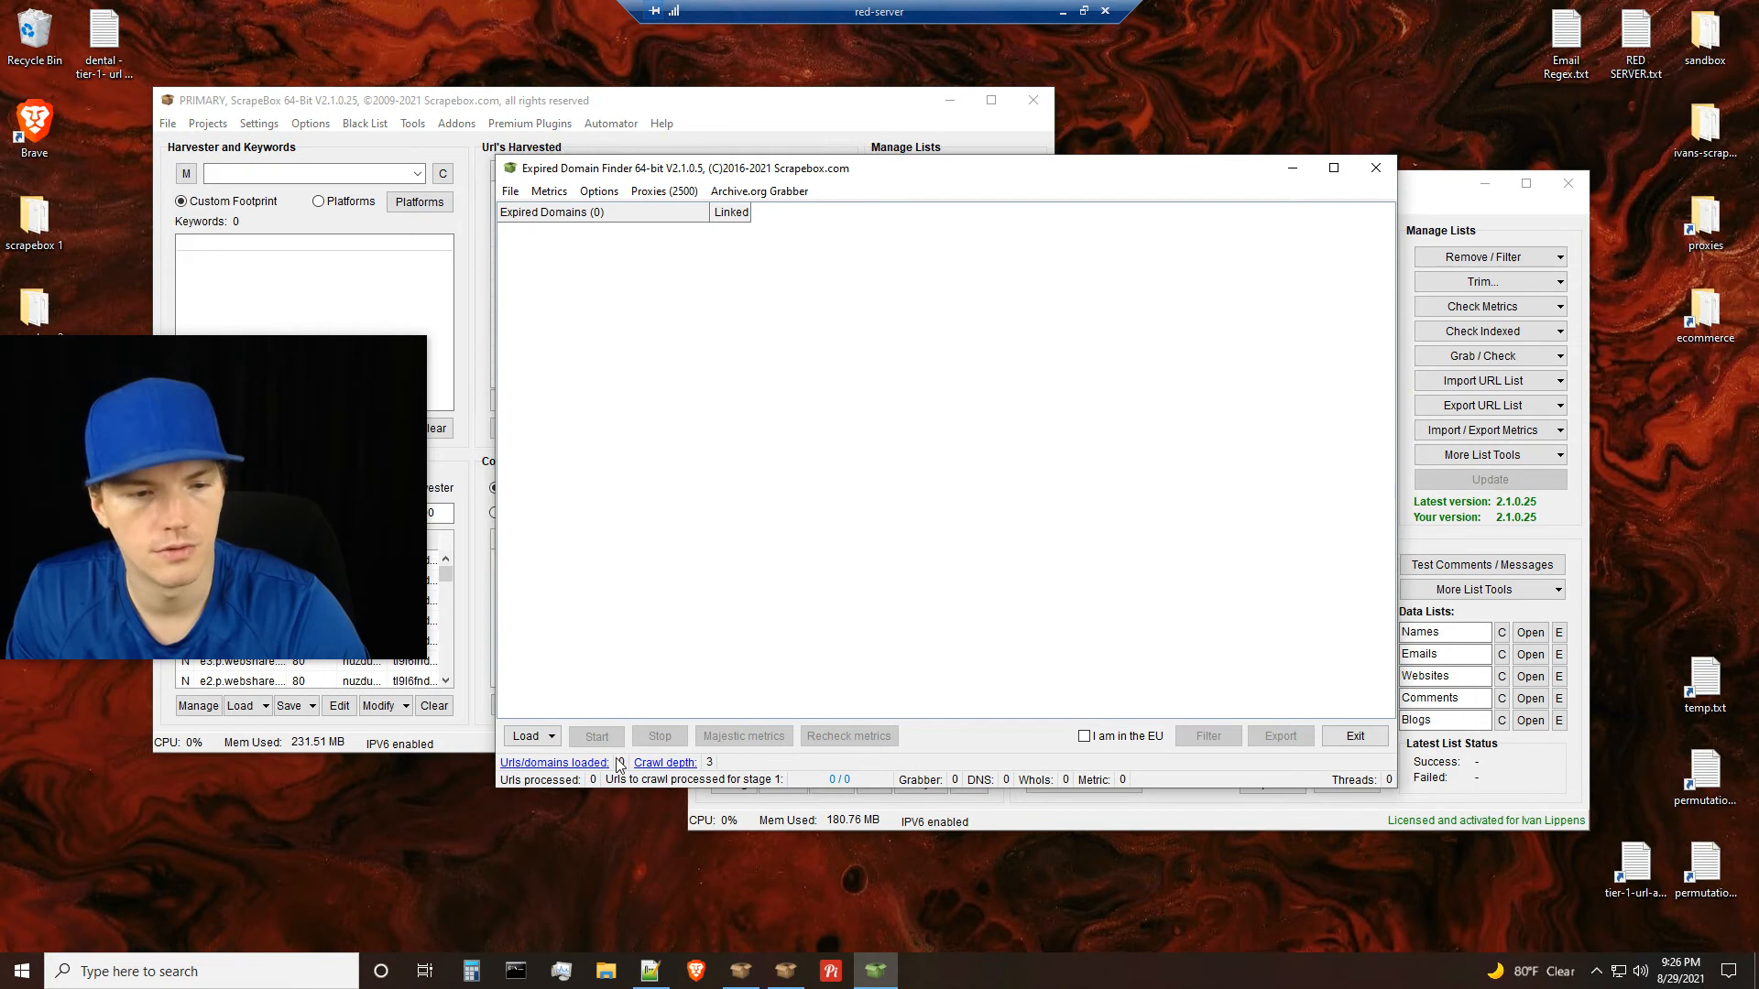
{"action": "left_click", "coordinate": [553, 739]}
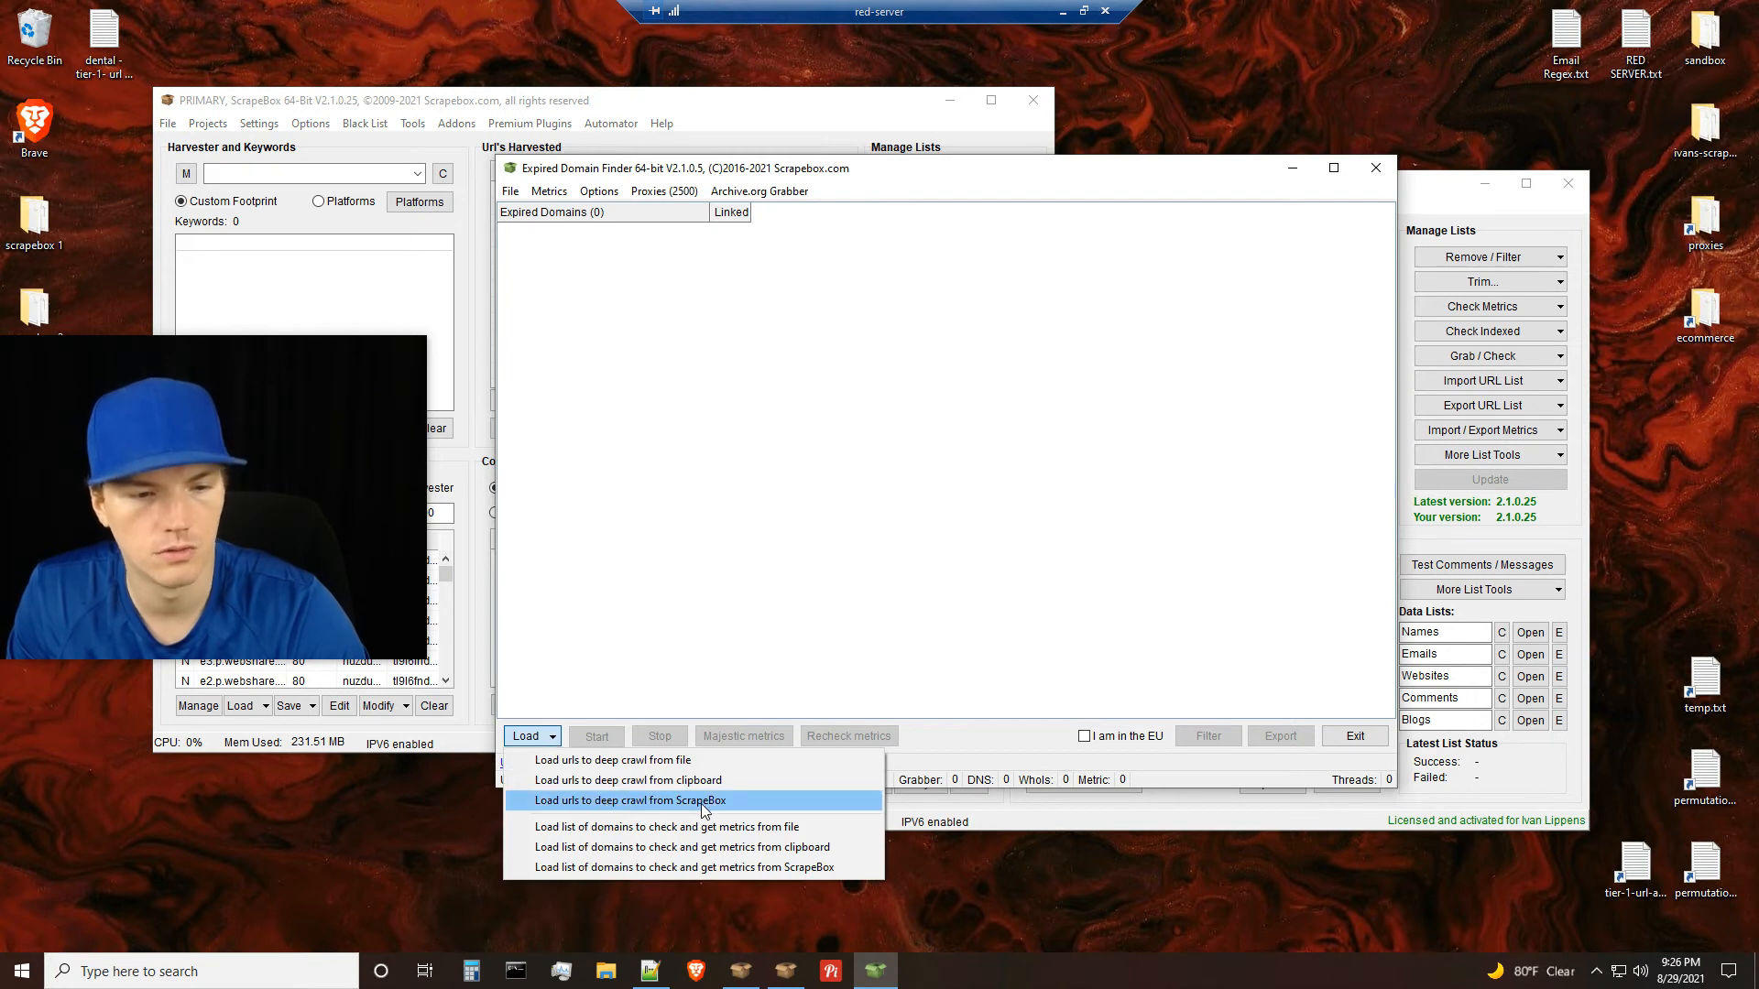
{"action": "left_click", "coordinate": [747, 800]}
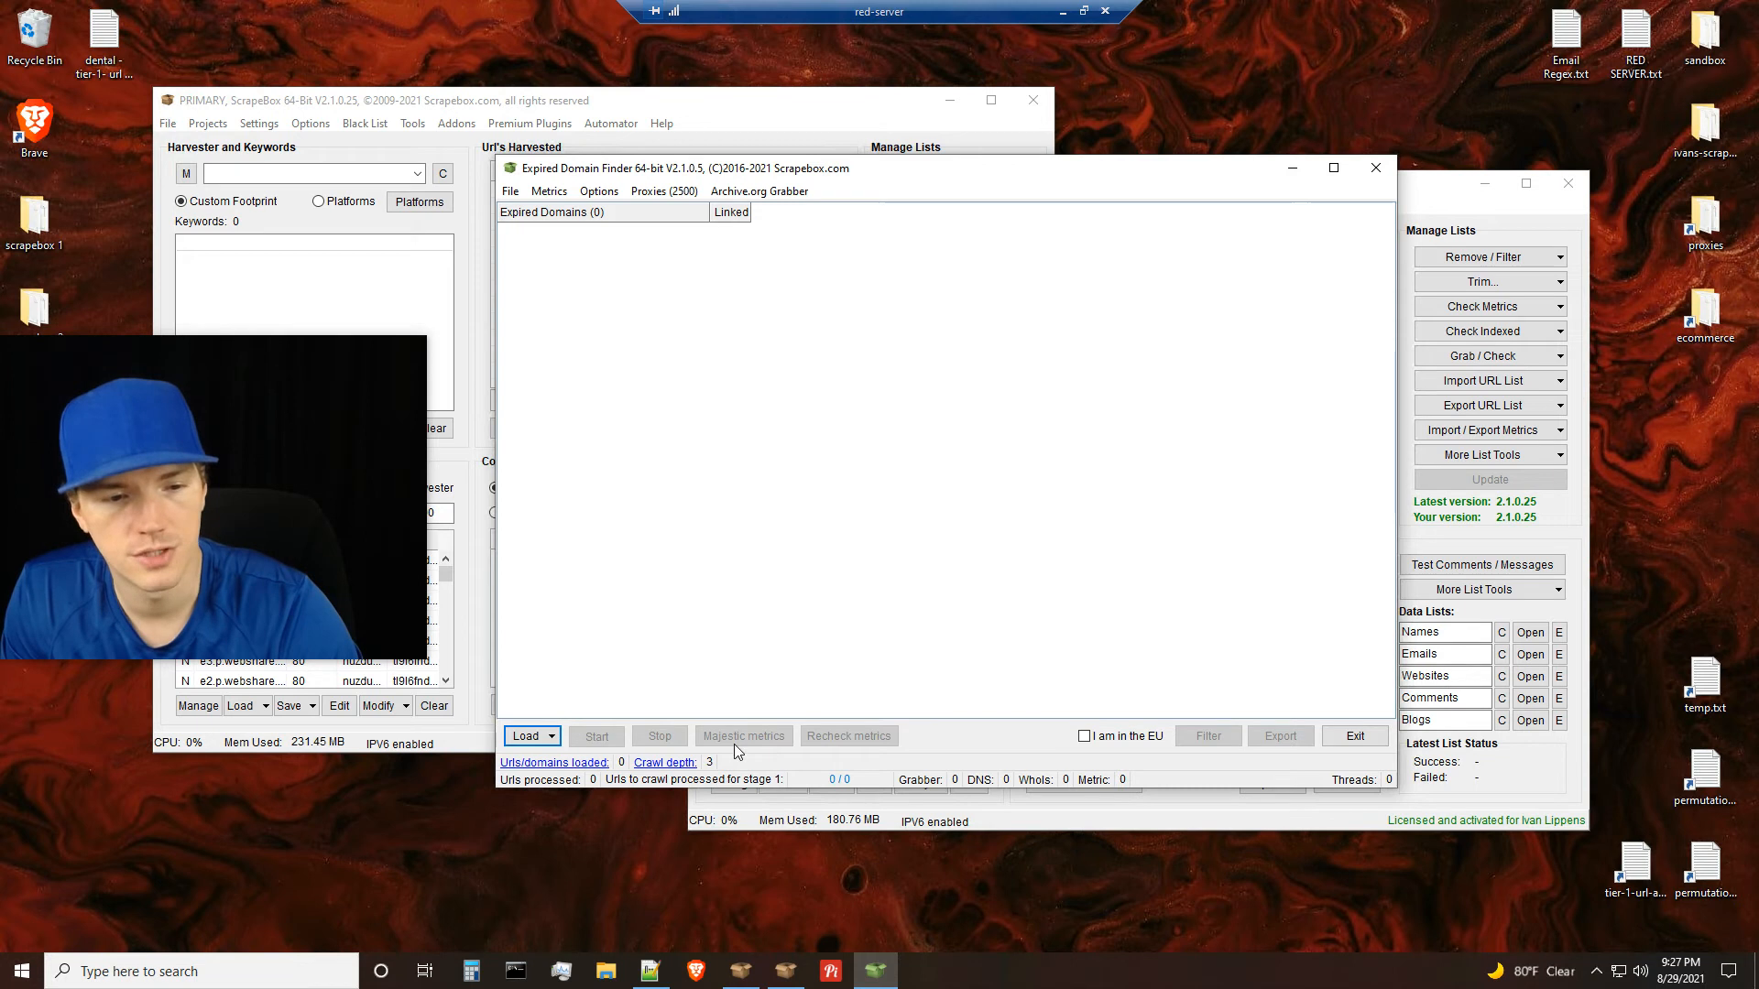
{"action": "left_click", "coordinate": [549, 190]}
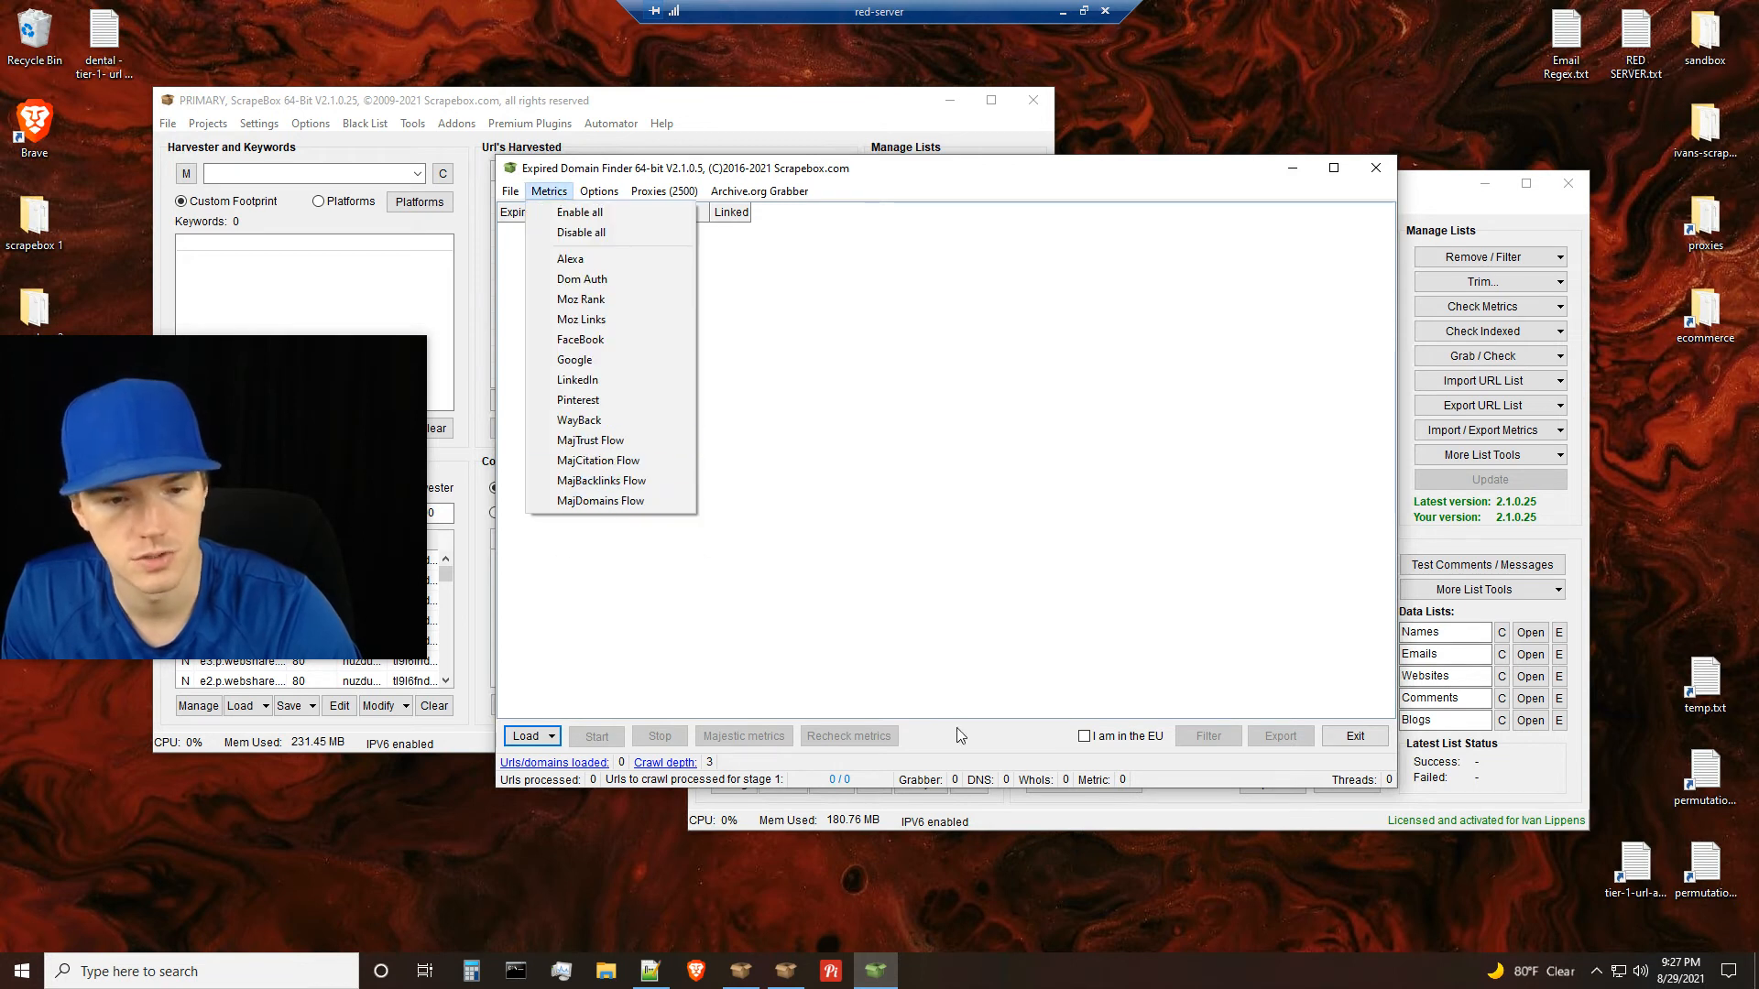
{"action": "left_click", "coordinate": [981, 752]}
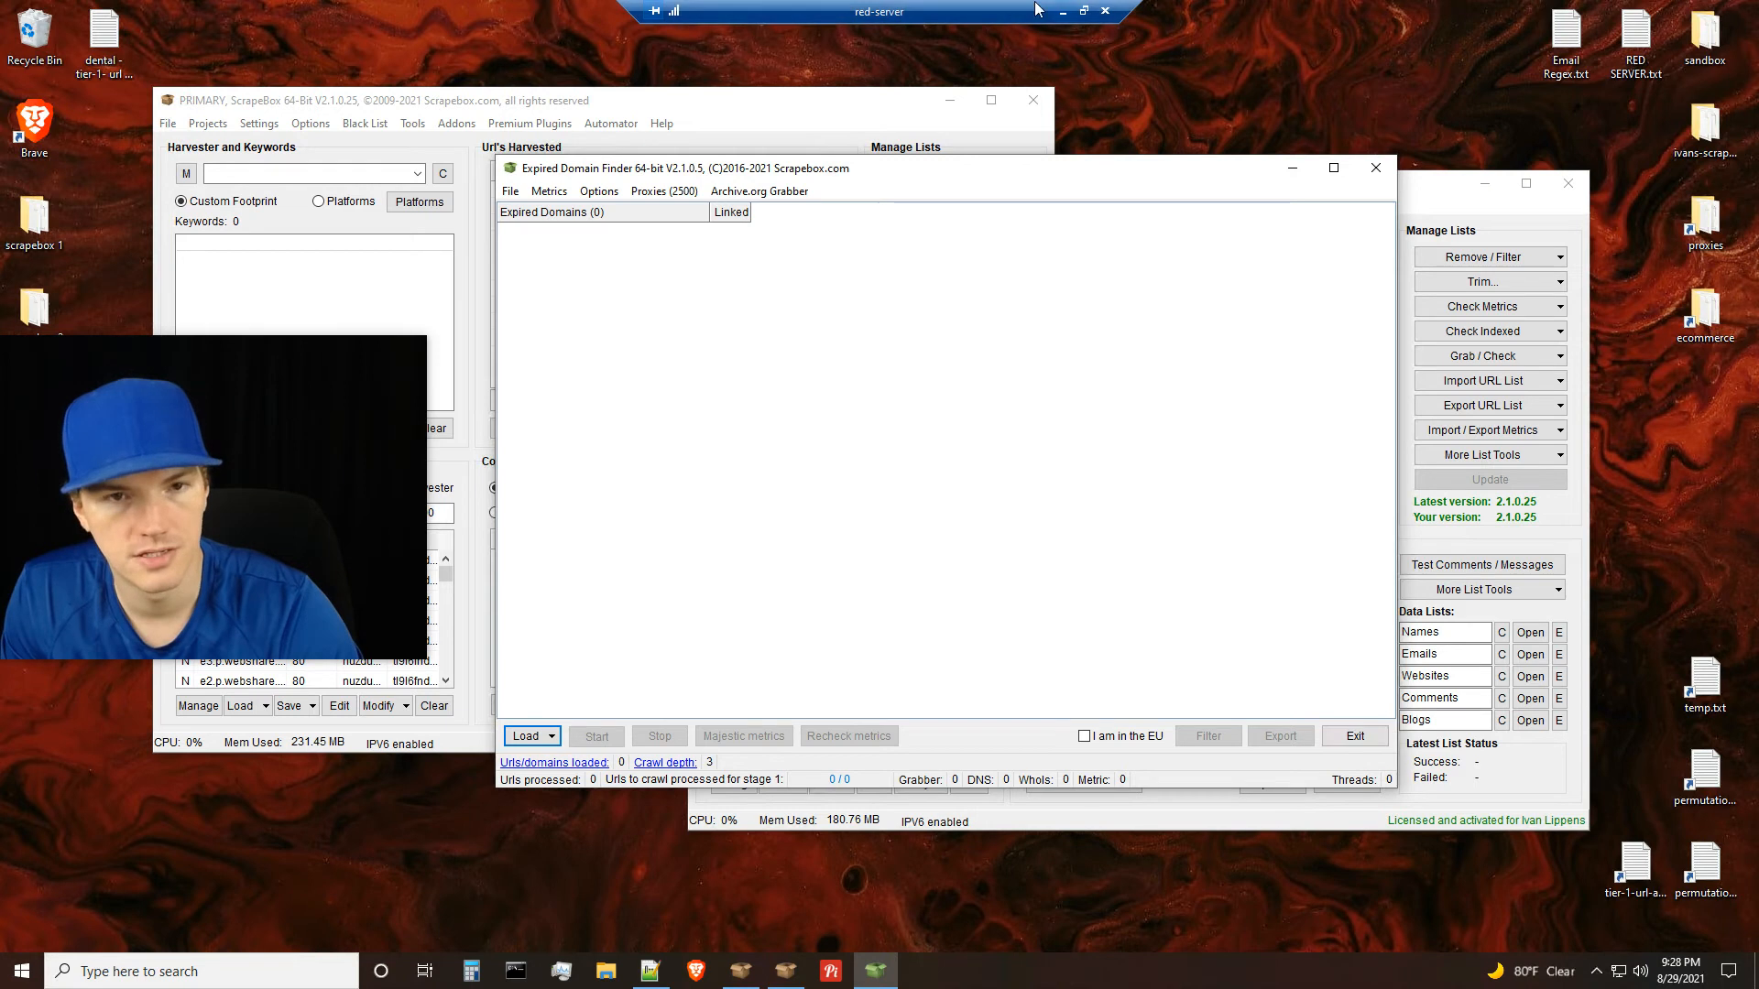
Switch to the other remote desktop session and view the DomDetailer domain metrics at full screen
{"action": "left_click", "coordinate": [1063, 13]}
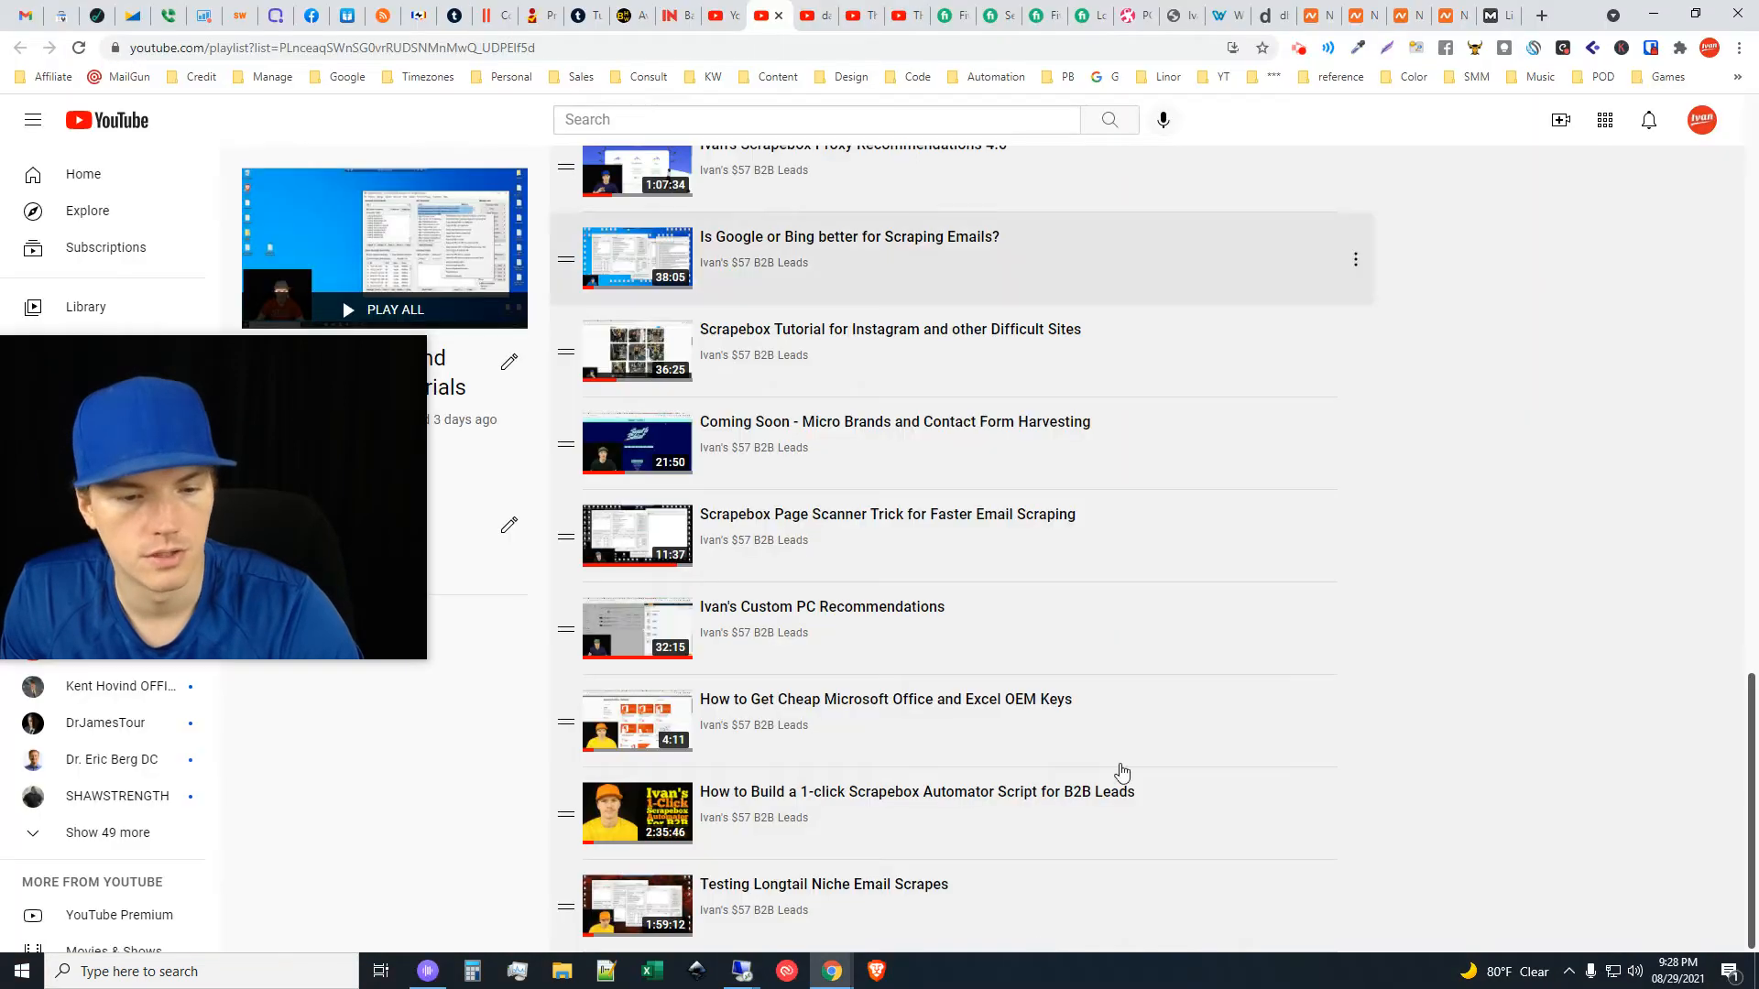
{"action": "mouse_move", "coordinate": [738, 980]}
{"action": "left_click", "coordinate": [866, 902]}
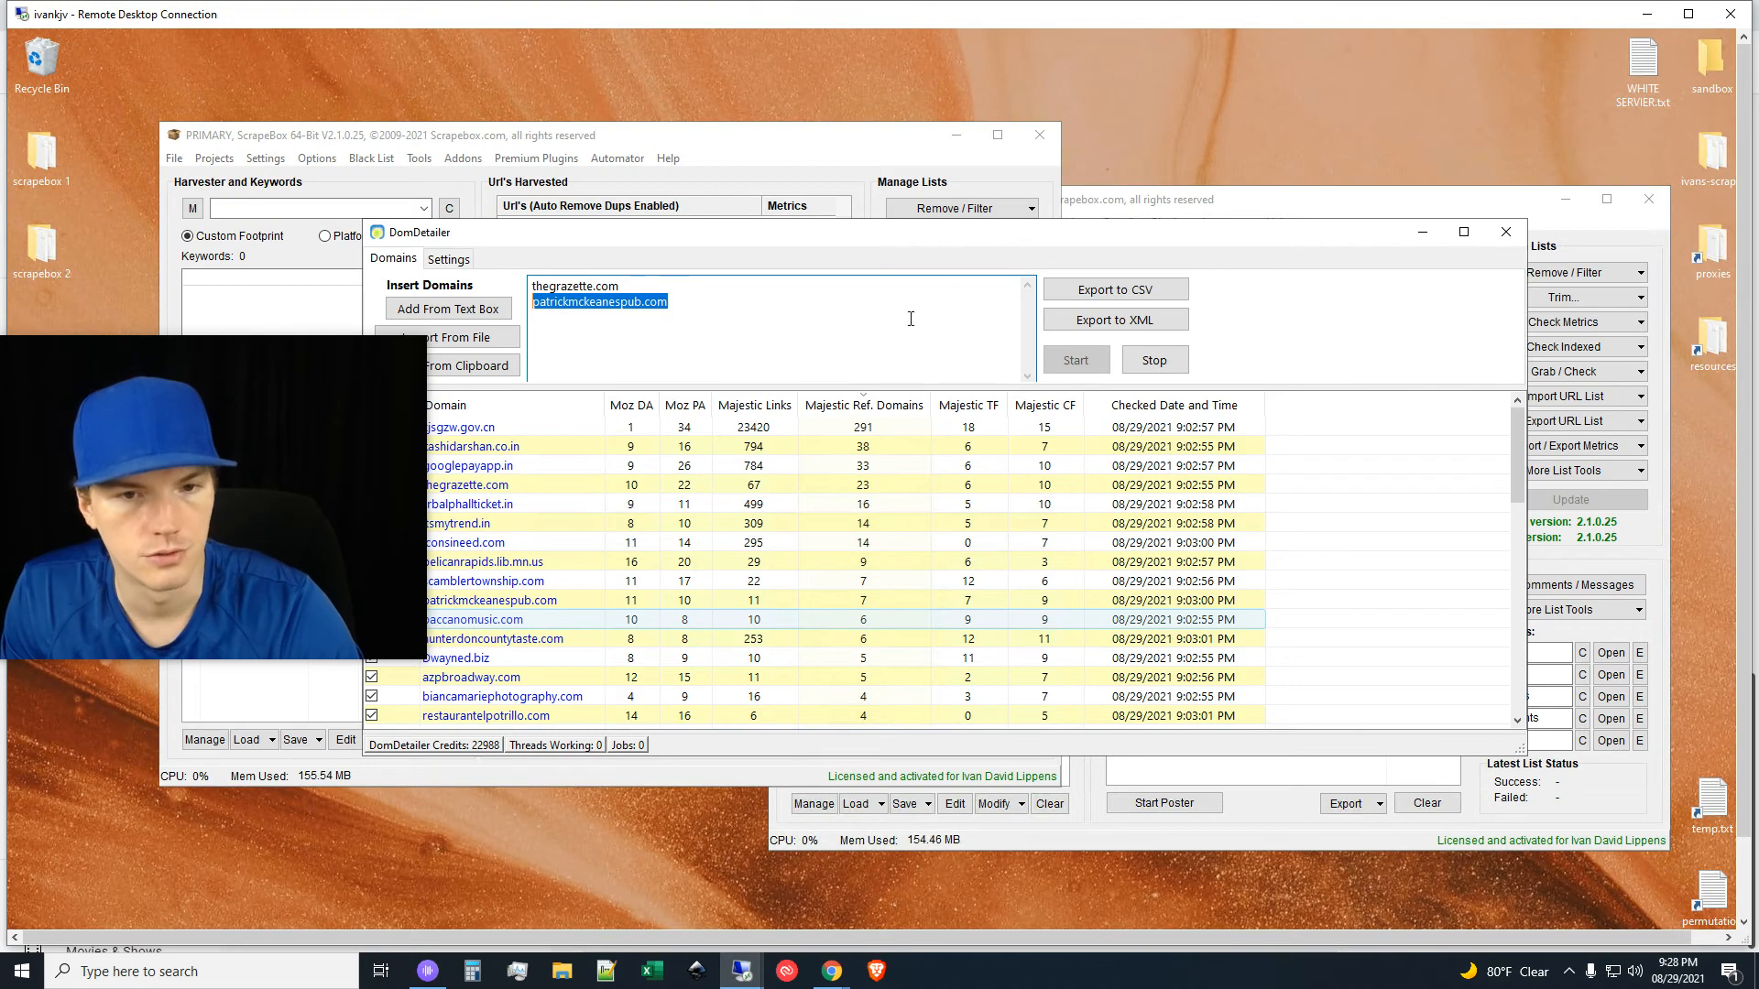
{"action": "left_click", "coordinate": [1688, 14]}
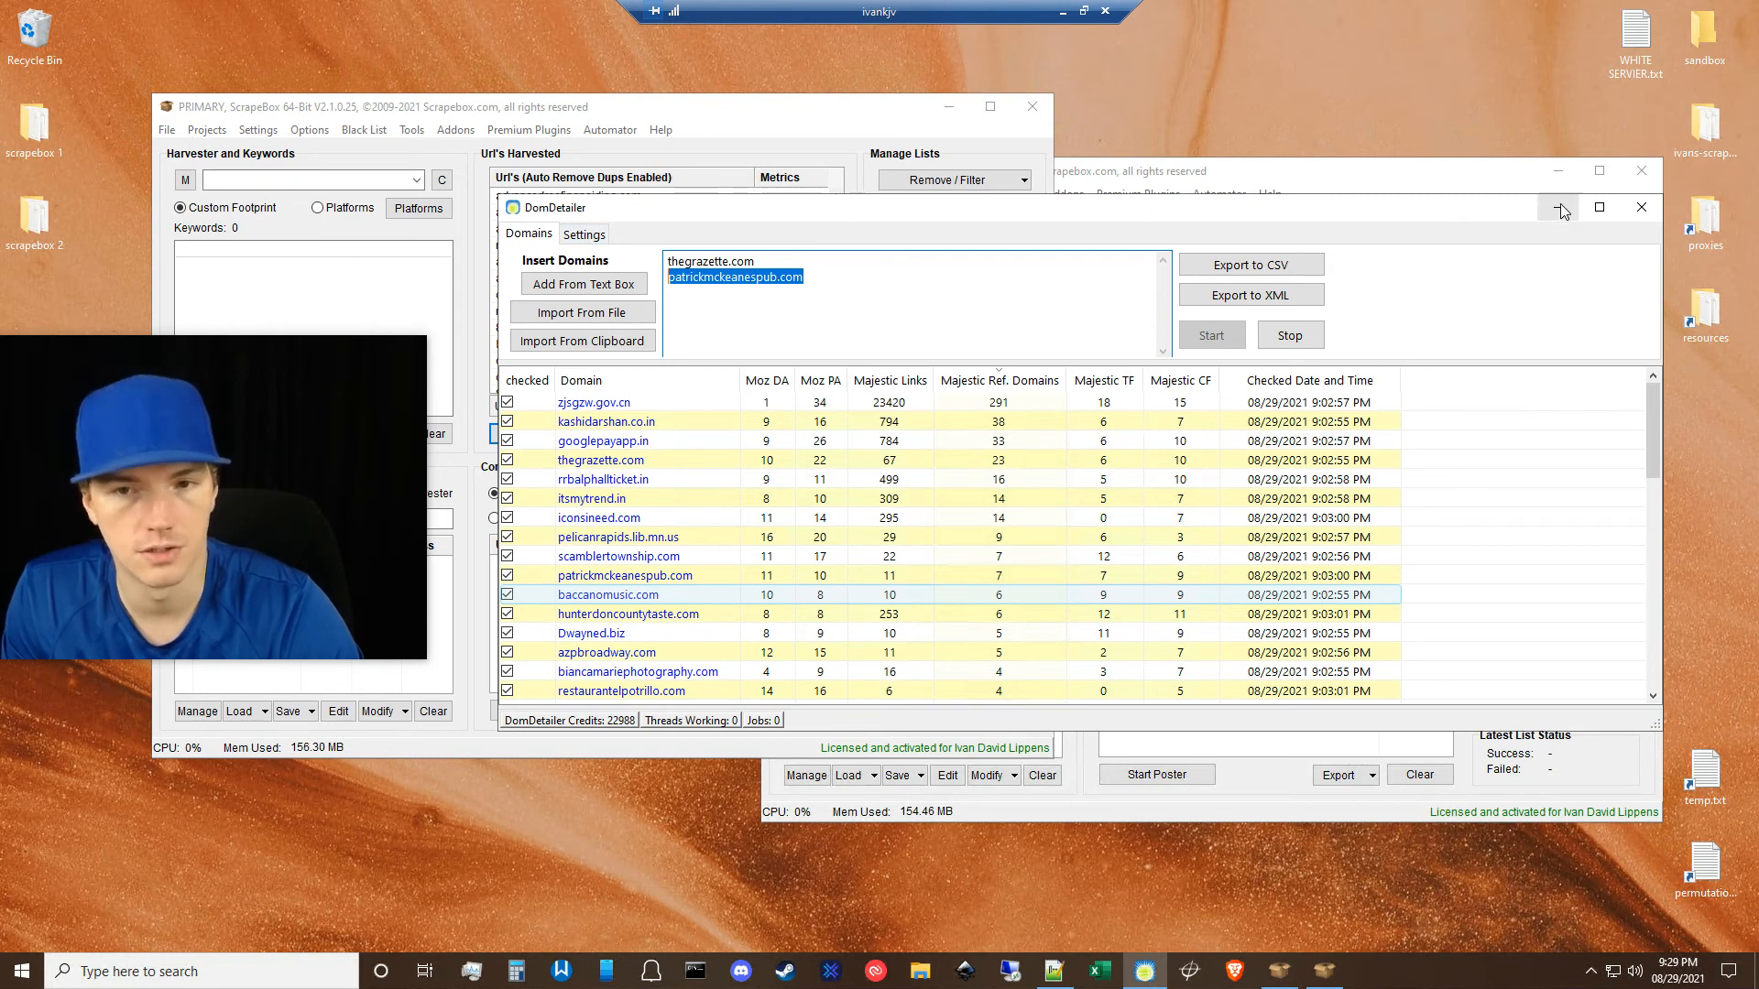
Switch to the local Chrome browser and examine the Moz link research overview for patrickmckeanespub.com
{"action": "left_click", "coordinate": [1063, 12]}
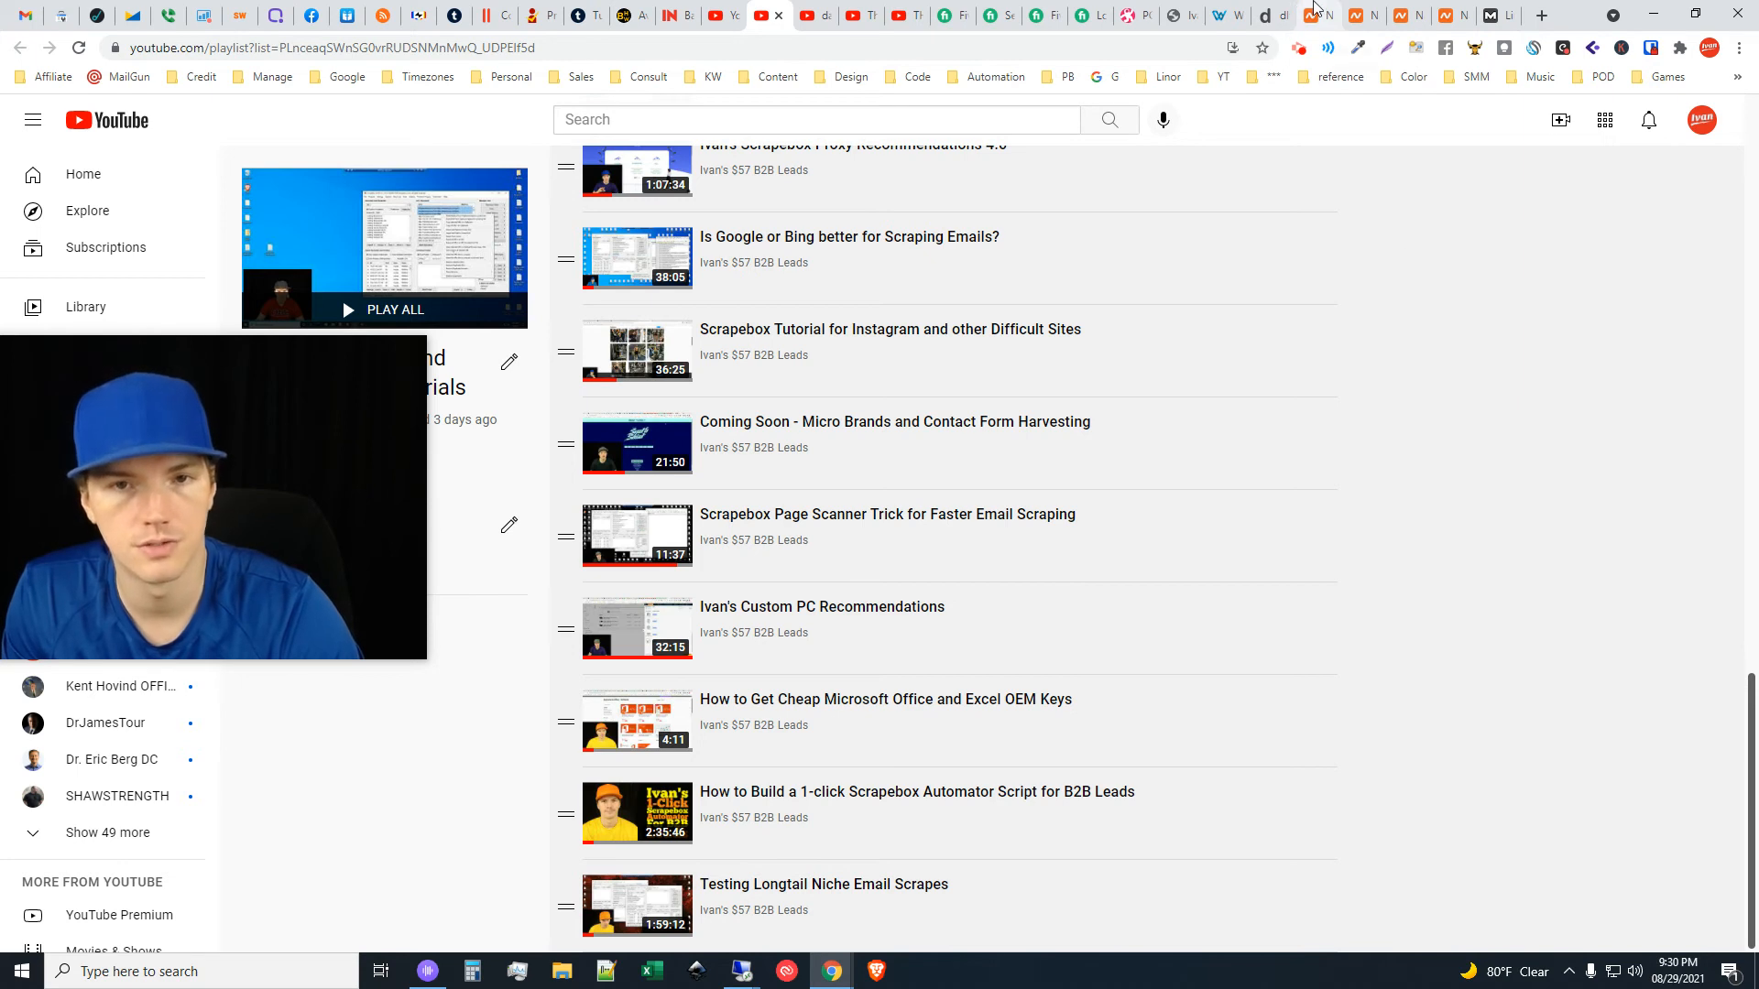
{"action": "left_click", "coordinate": [1315, 9]}
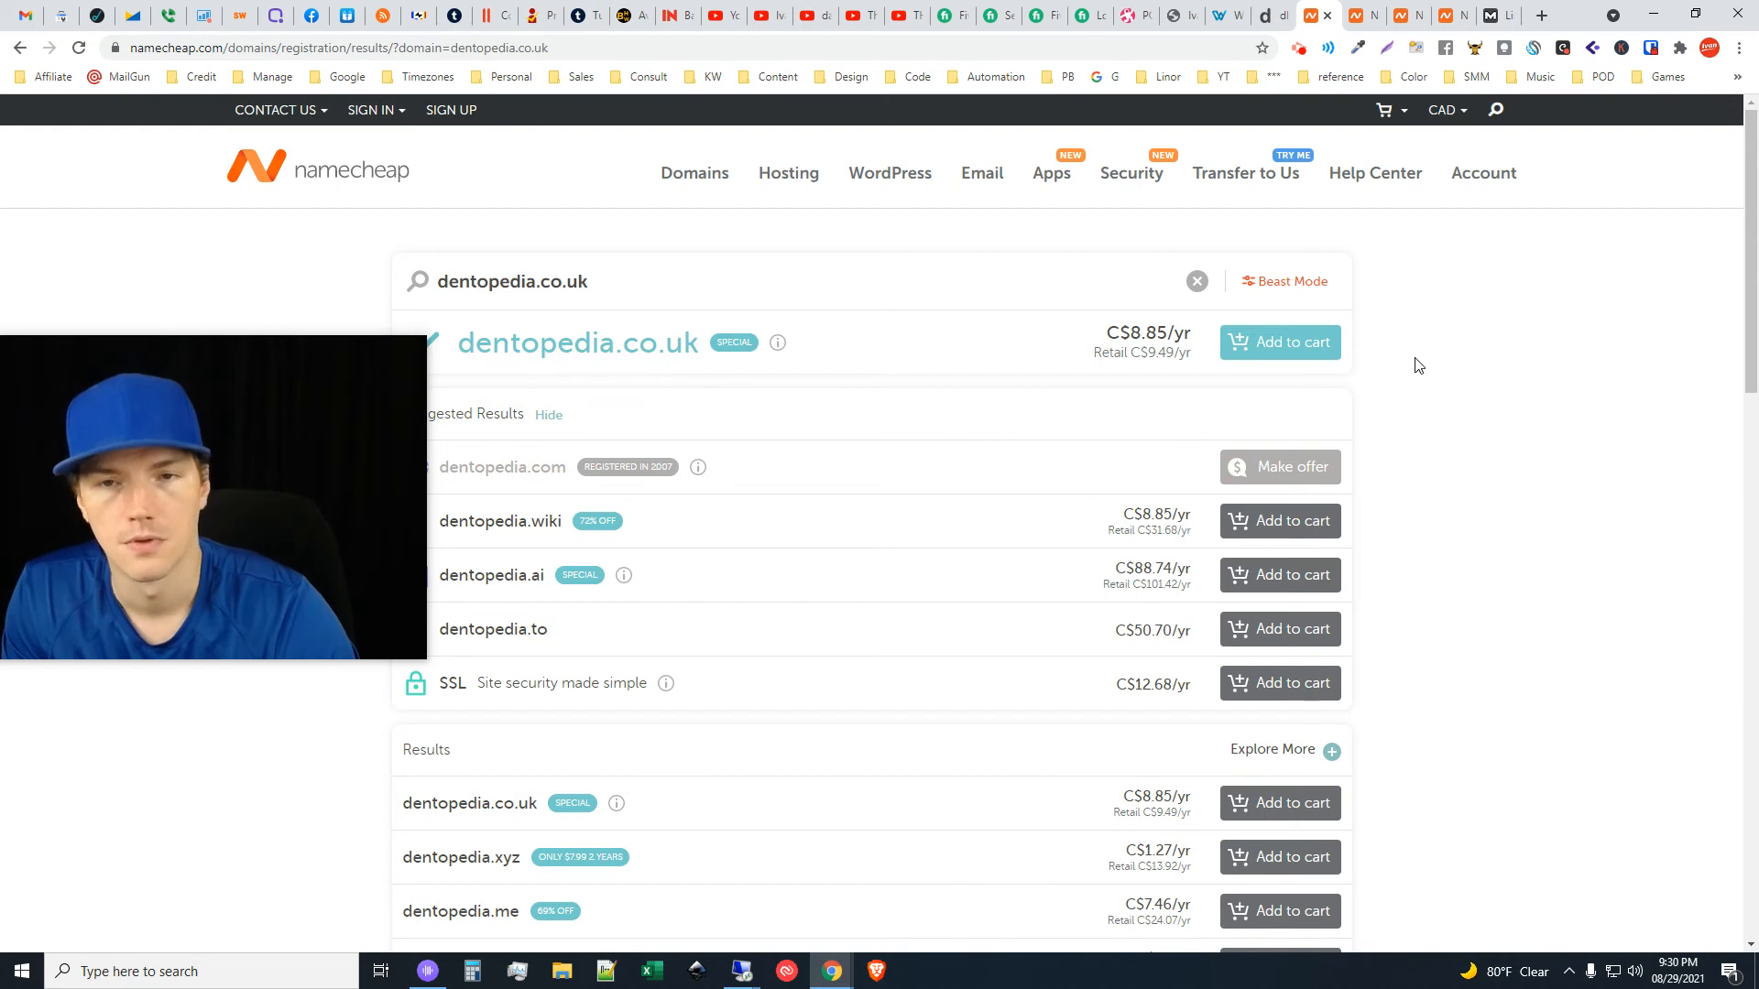
{"action": "left_click", "coordinate": [1495, 11]}
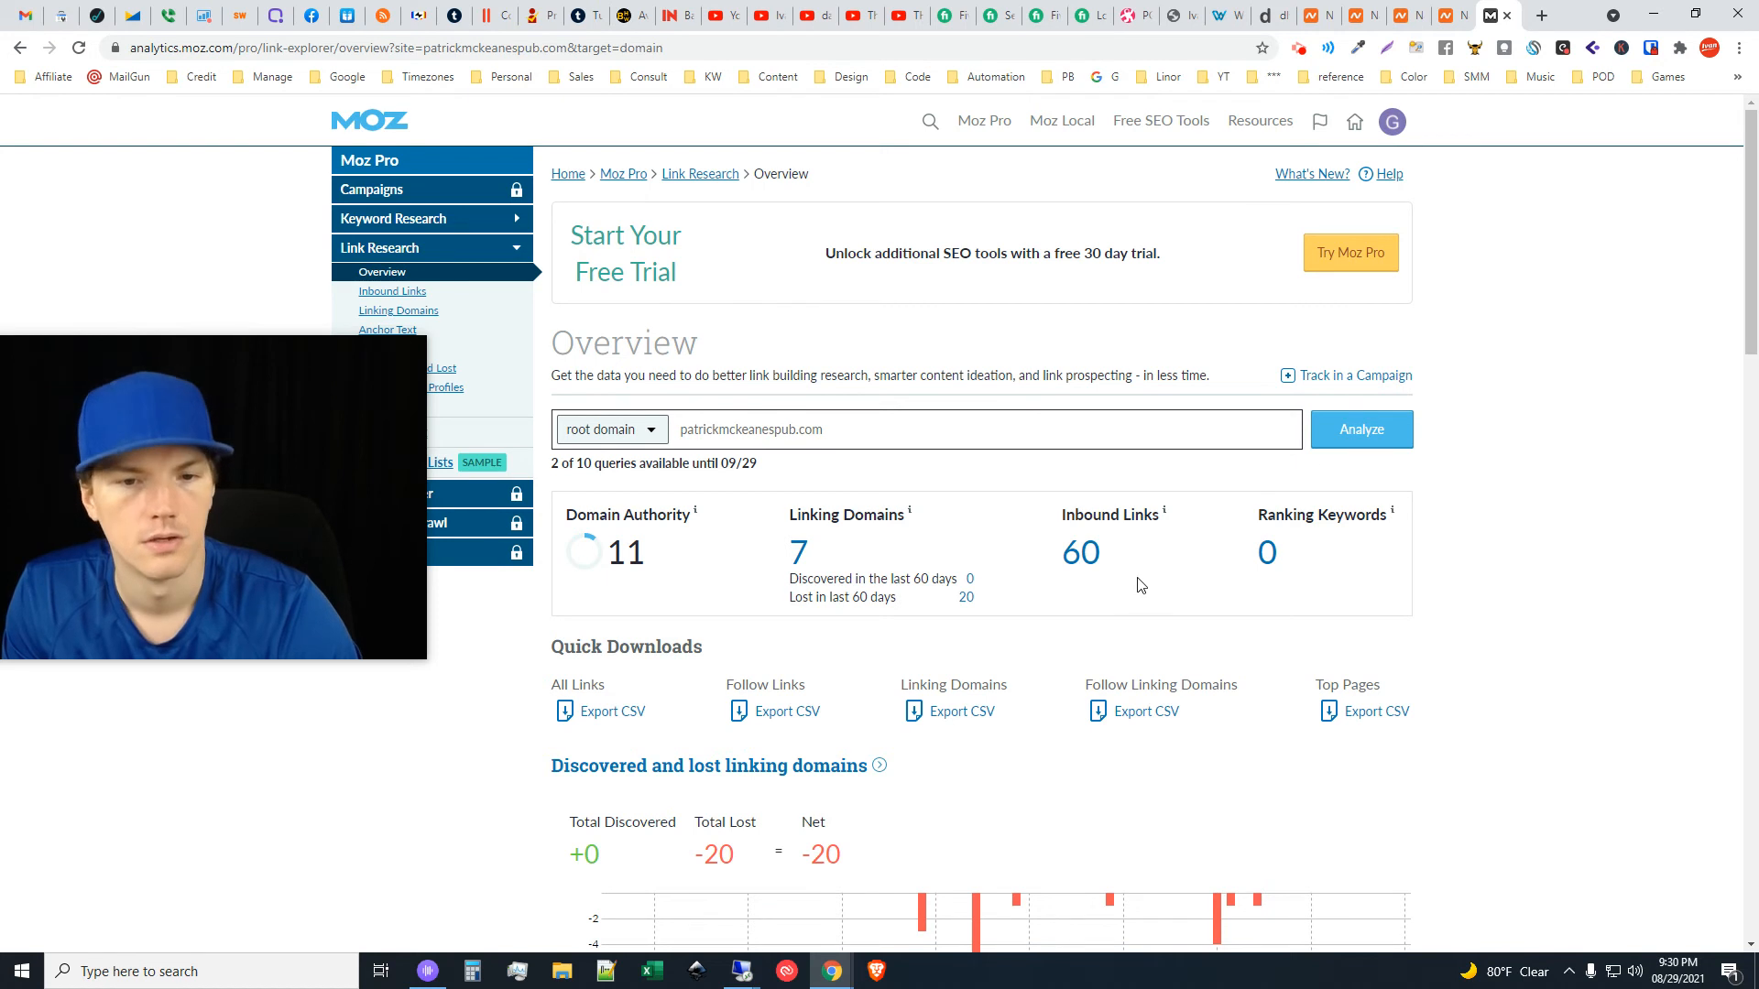
{"action": "scroll", "coordinate": [1074, 582], "scroll_direction": "down", "scroll_amount": 1}
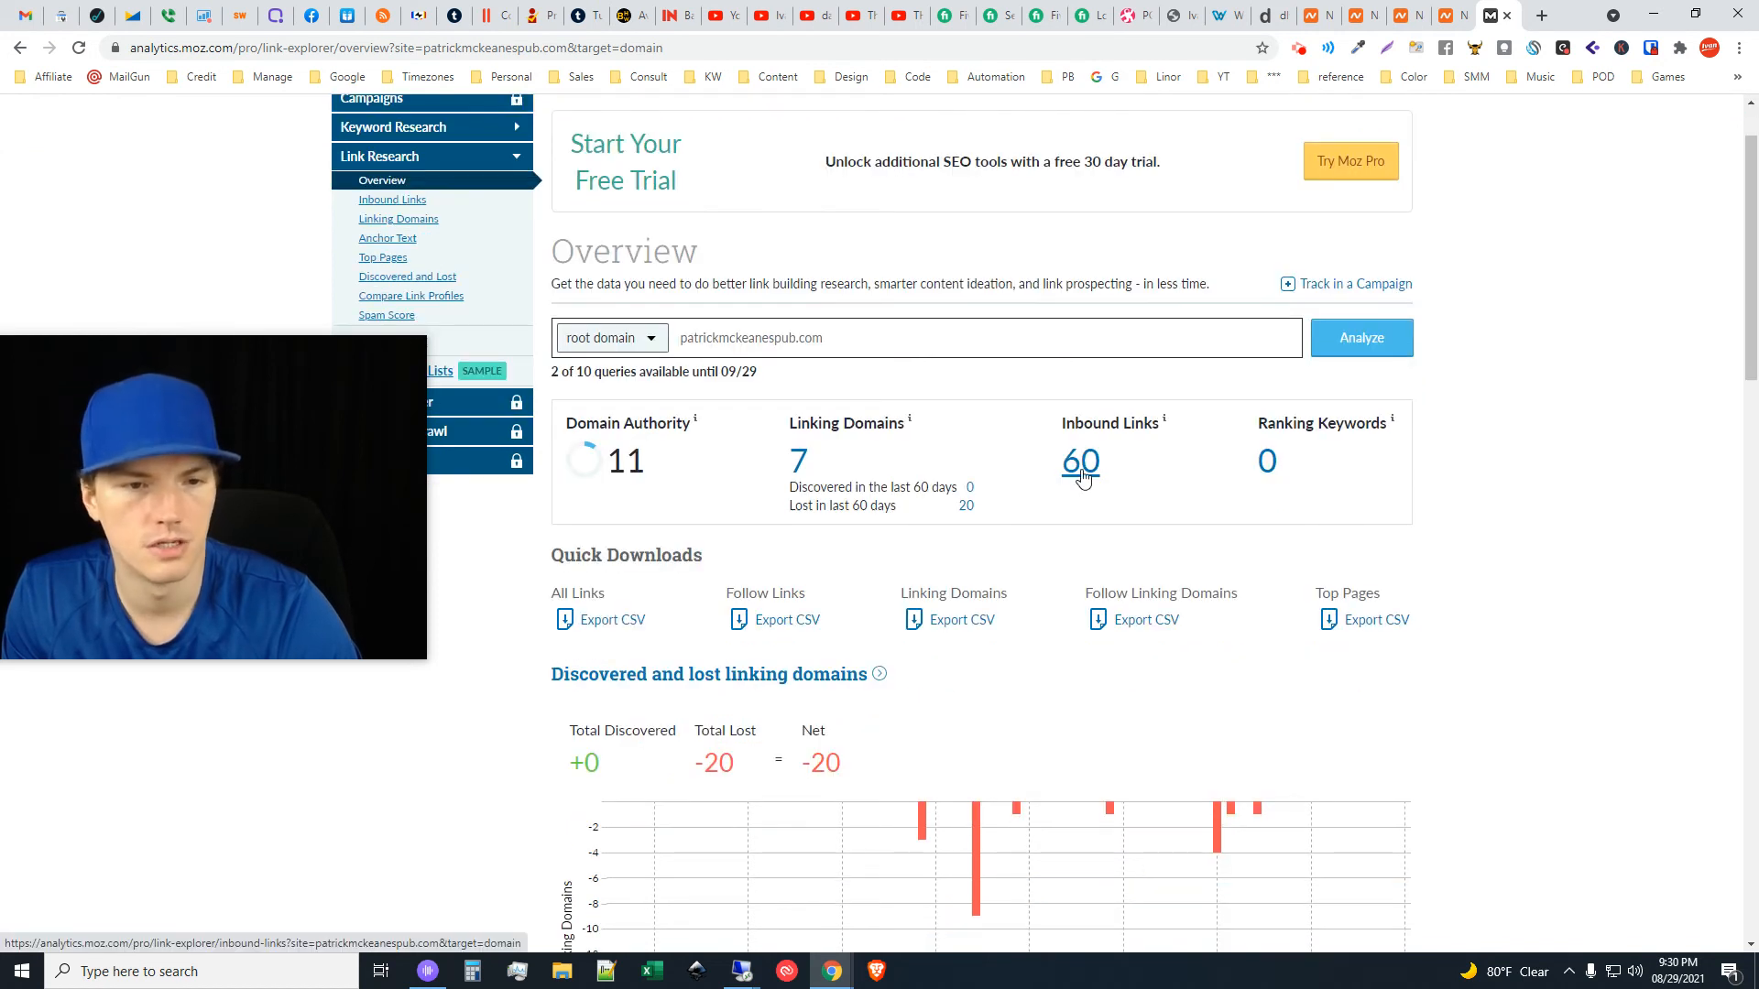
{"action": "mouse_move", "coordinate": [714, 439]}
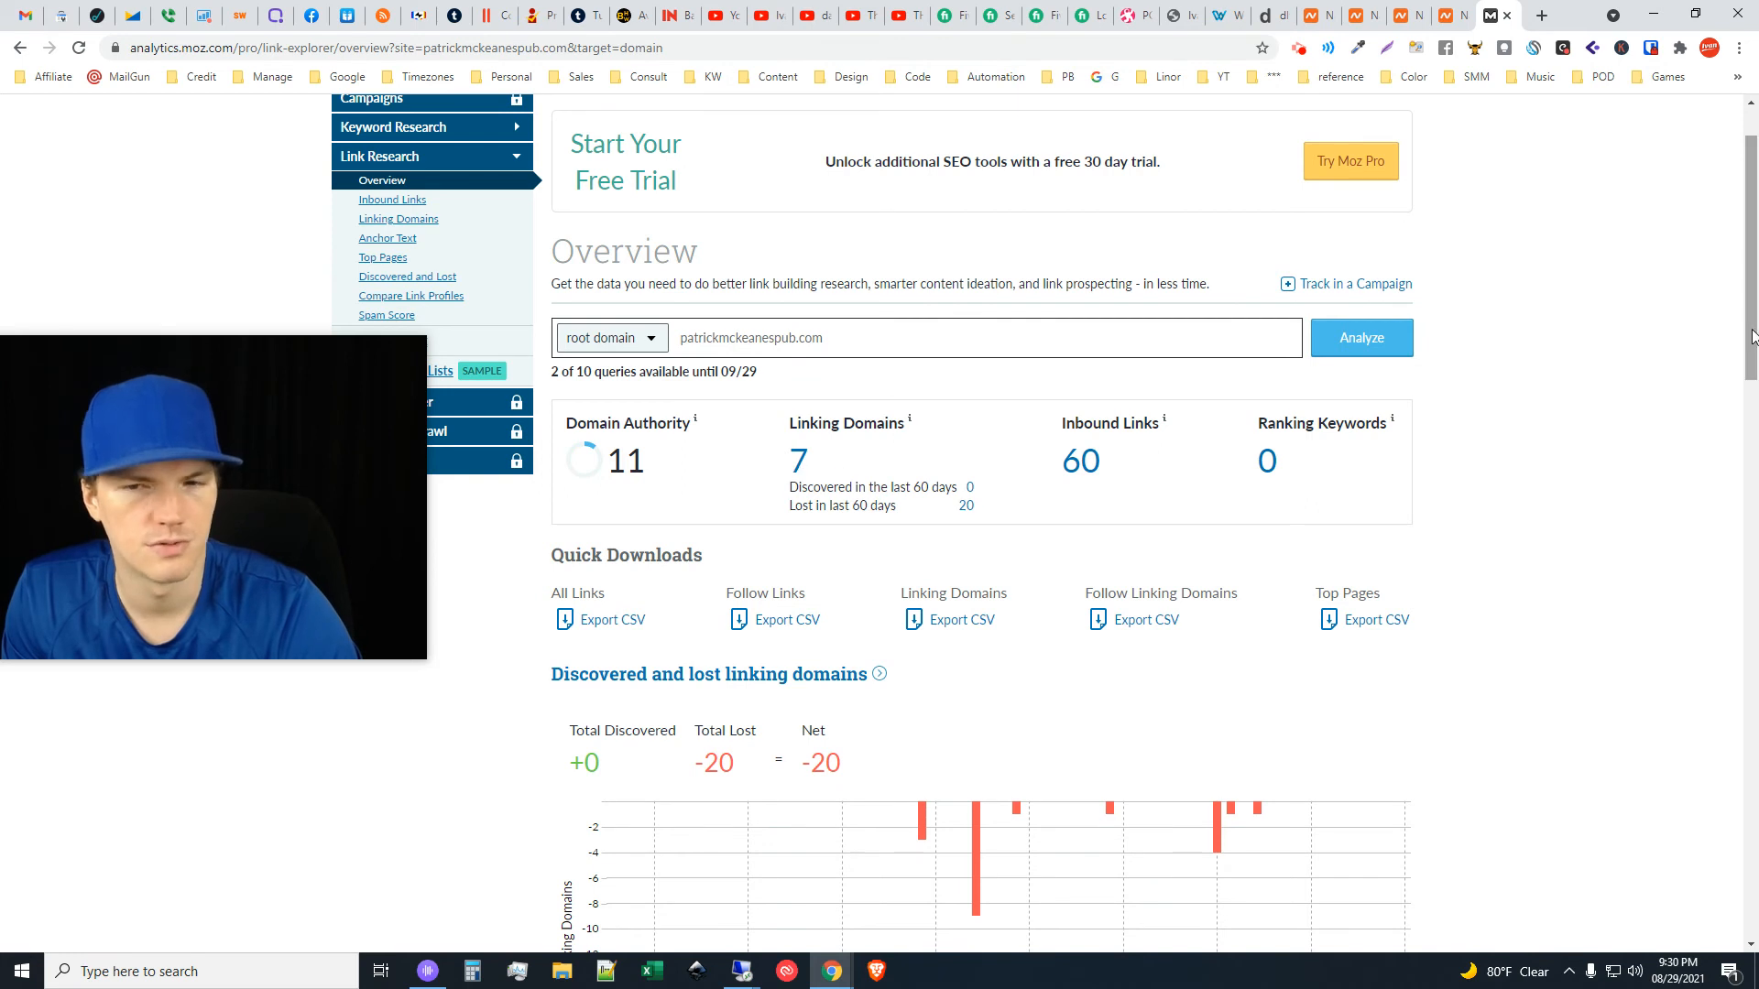
{"action": "scroll", "coordinate": [1755, 366], "scroll_direction": "down", "scroll_amount": 2}
{"action": "left_click_drag", "start_coordinate": [1754, 357], "coordinate": [1688, 256]}
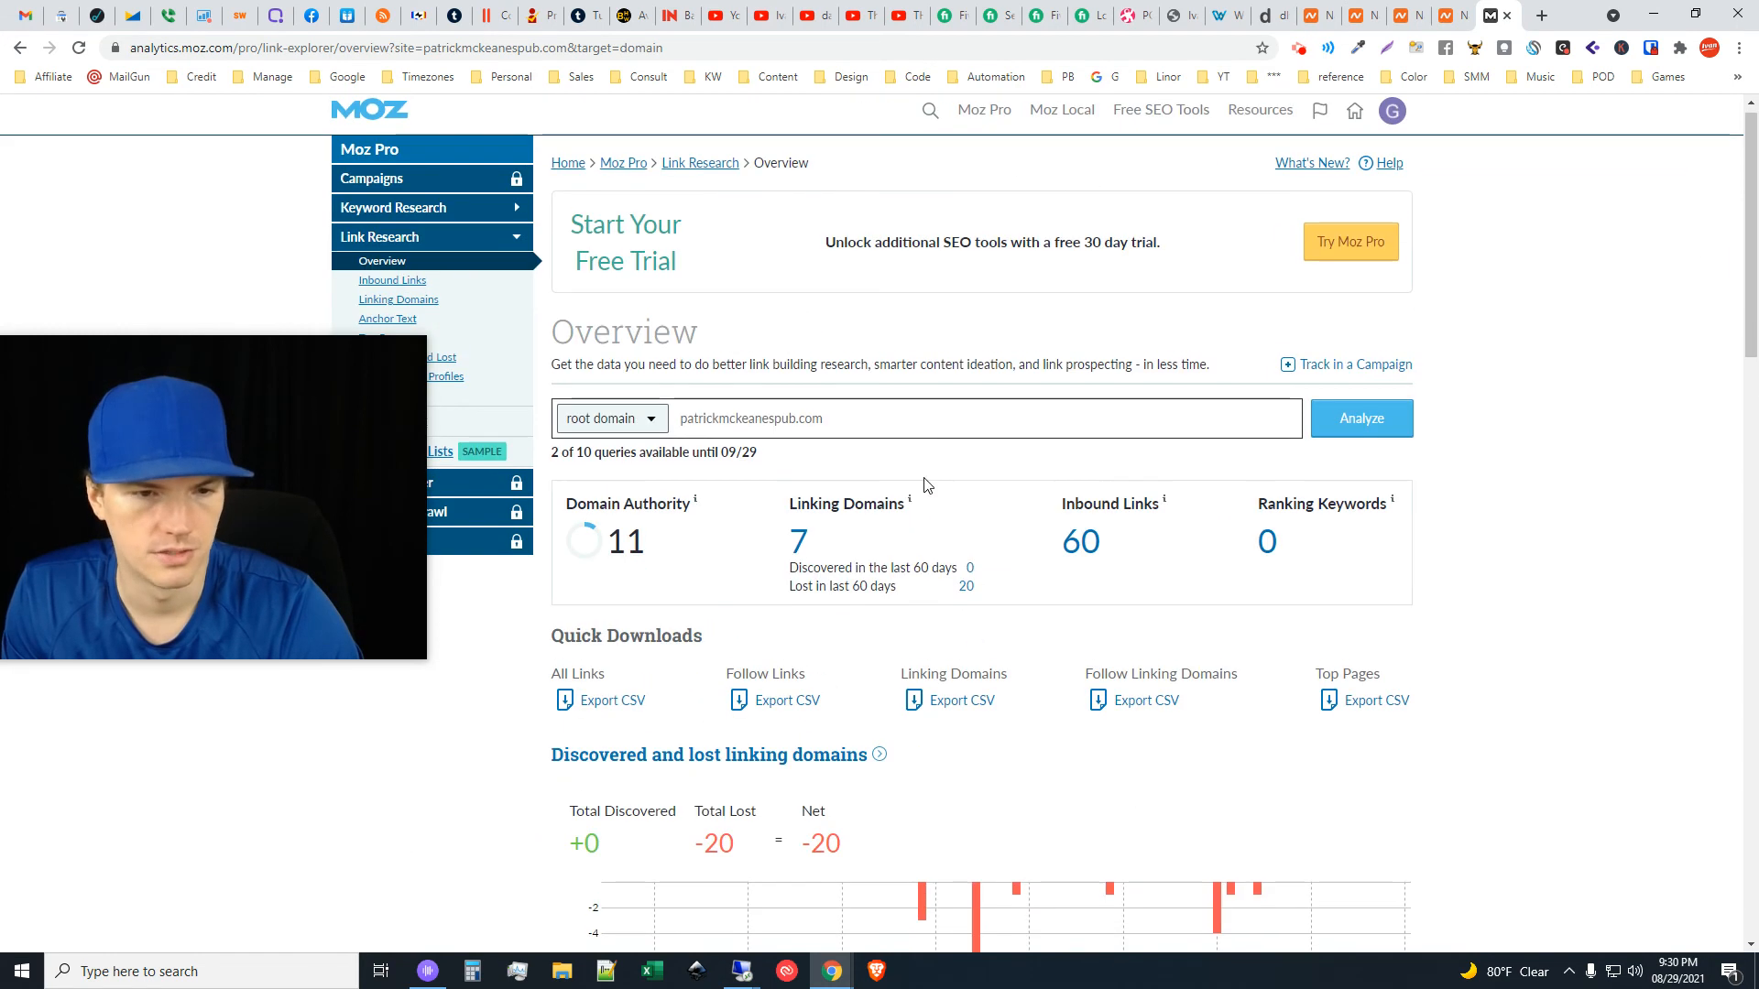
Examine the domains linking to patrickmckeanespub.com in Moz and return to the link research overview
{"action": "left_click", "coordinate": [799, 544]}
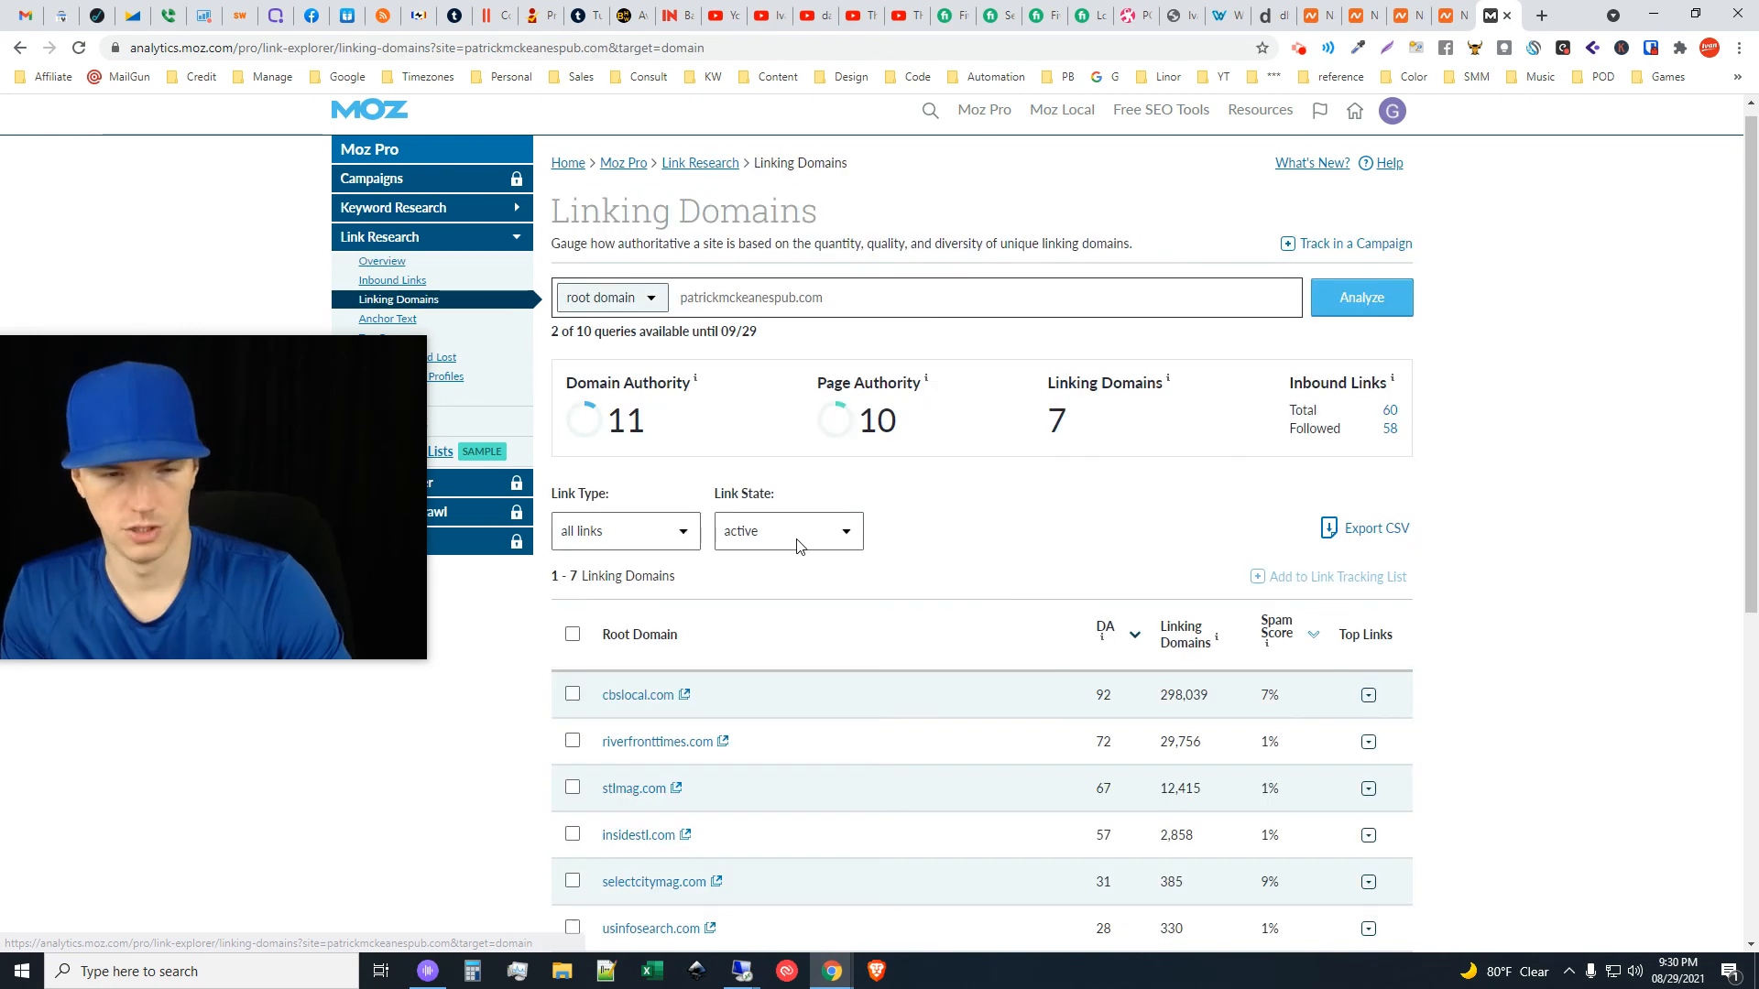
{"action": "scroll", "coordinate": [868, 706], "scroll_direction": "down", "scroll_amount": 2}
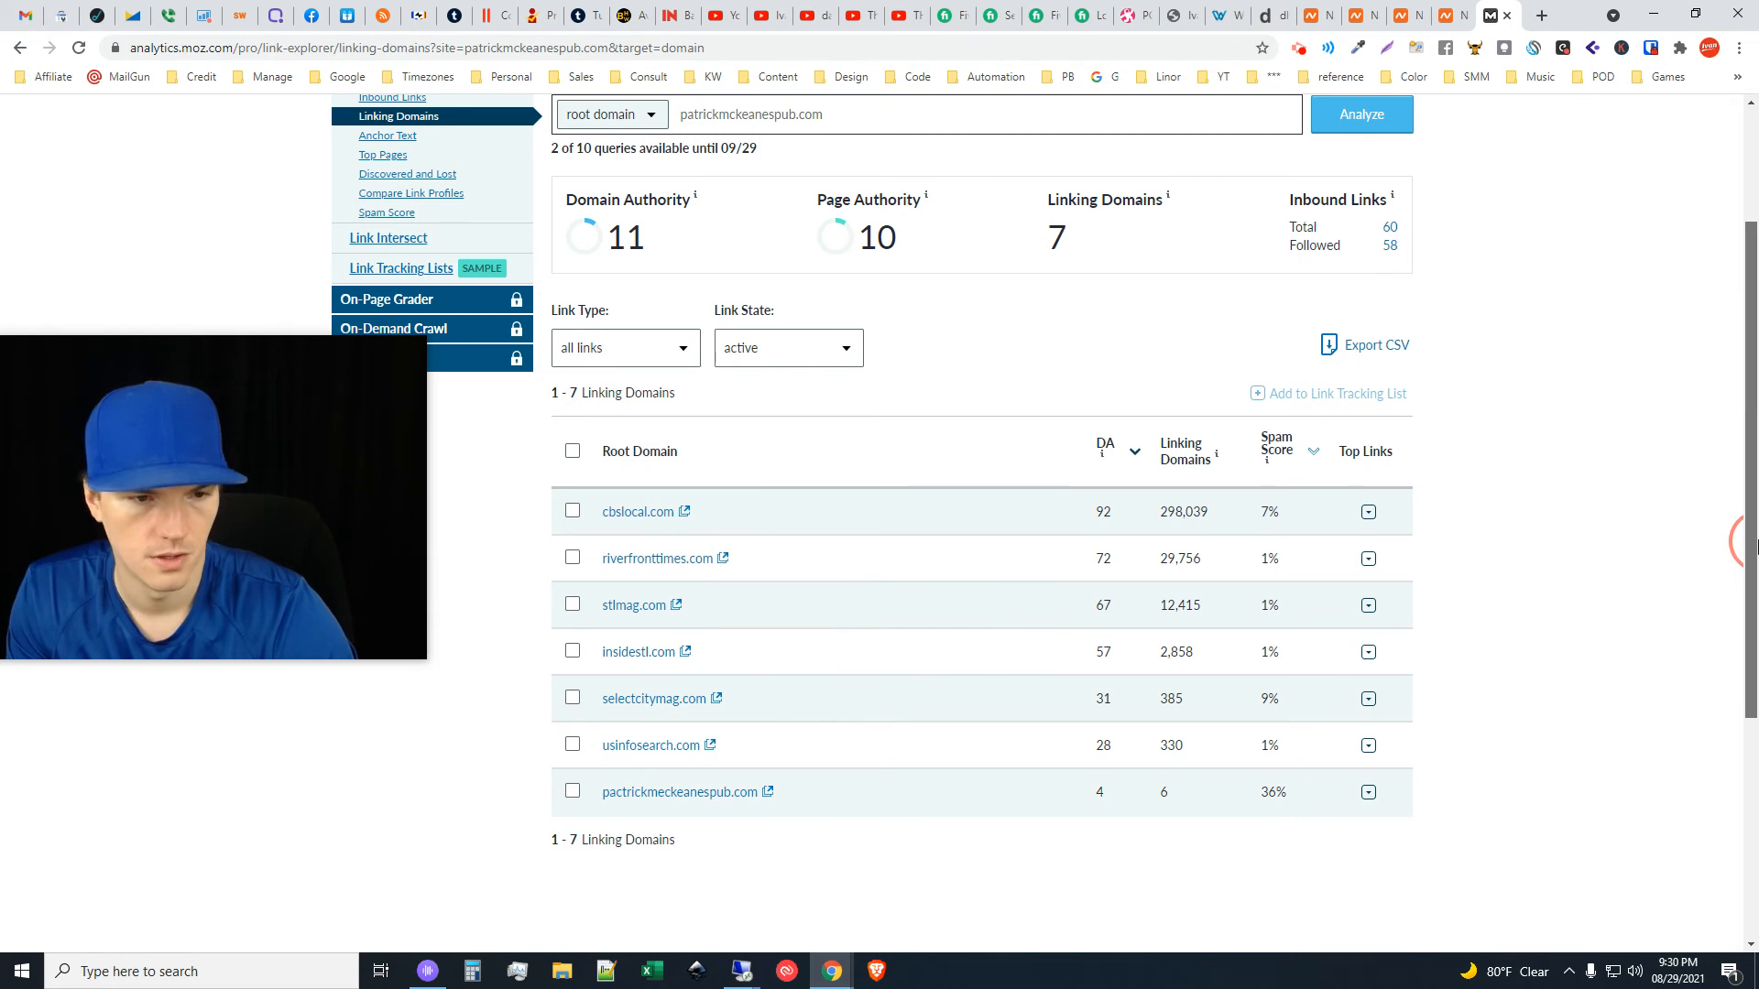
{"action": "scroll", "coordinate": [1256, 369], "scroll_direction": "up", "scroll_amount": 3}
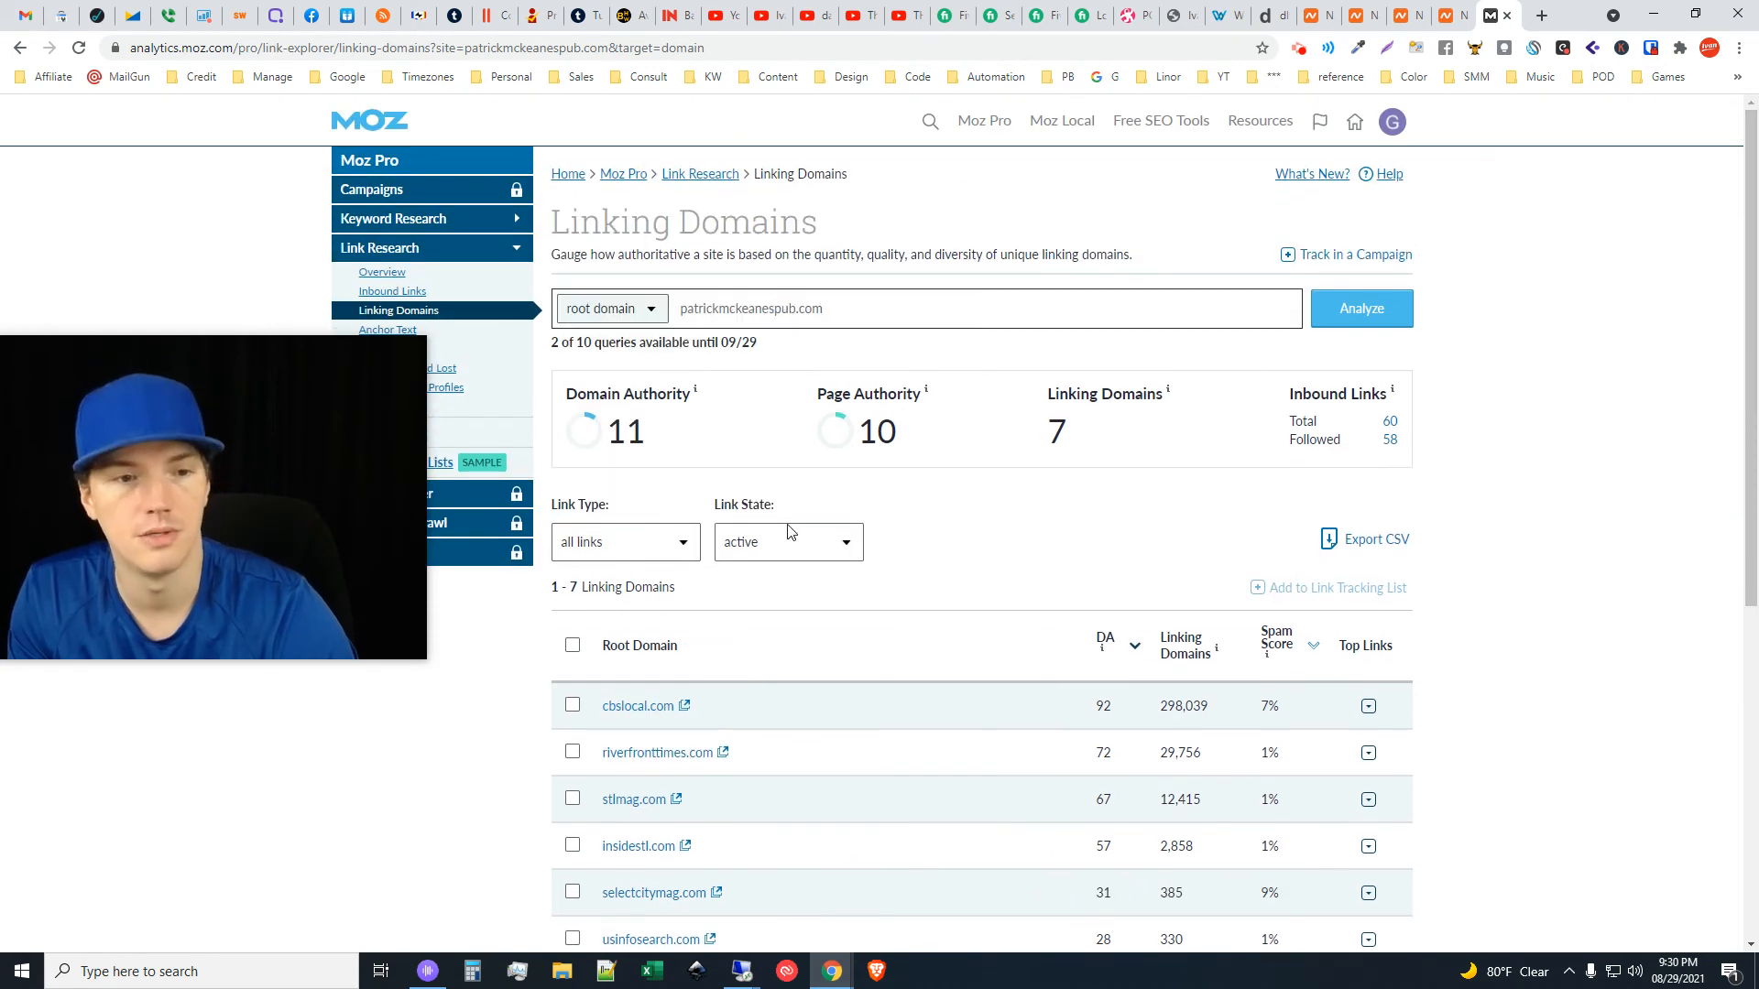
{"action": "mouse_move", "coordinate": [684, 401]}
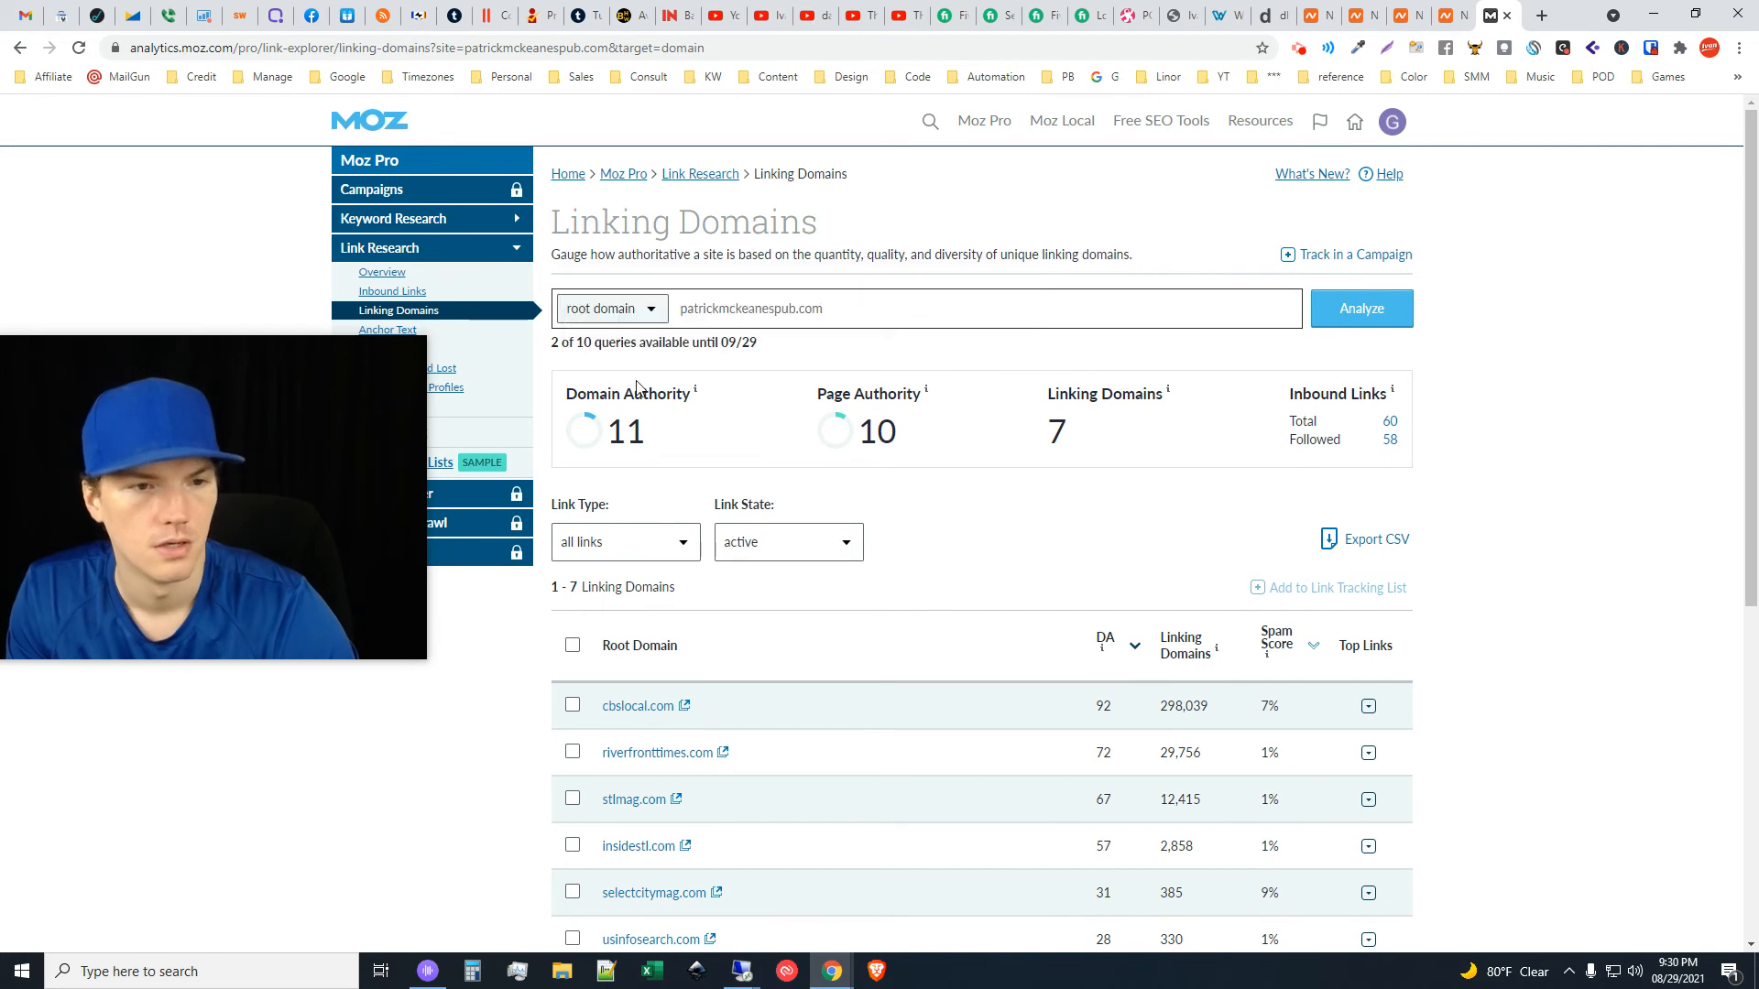
{"action": "left_click", "coordinate": [389, 273]}
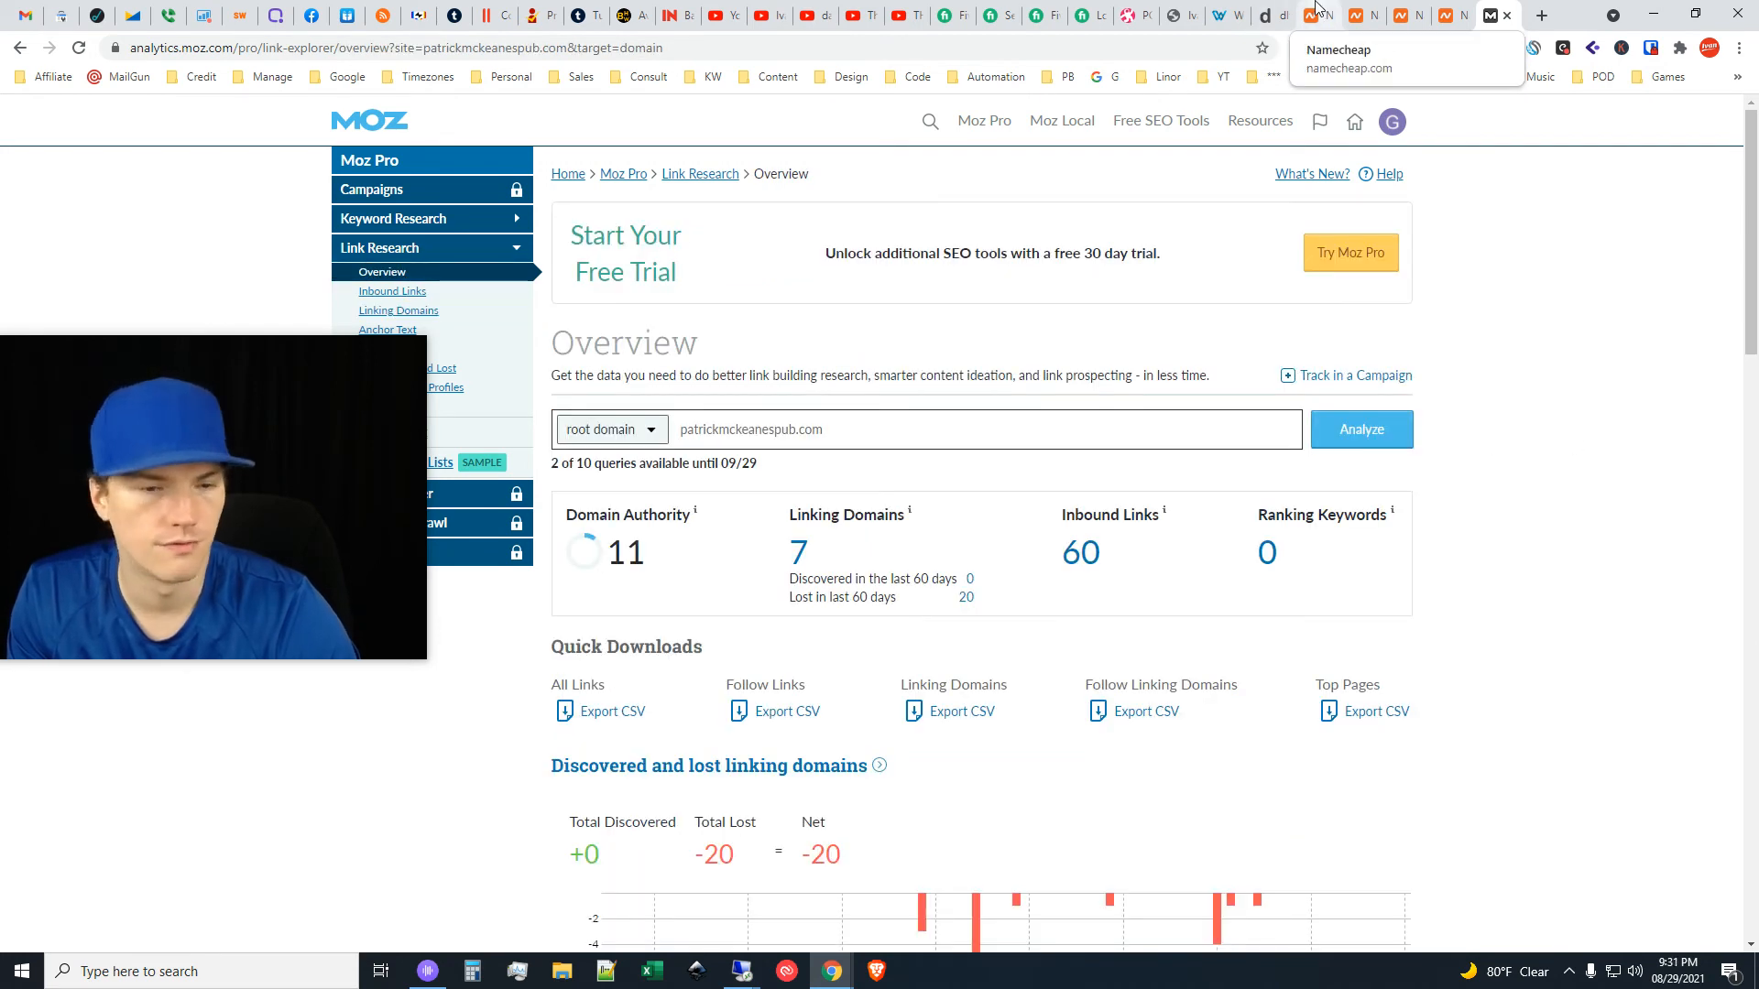
Review the open Namecheap domain results, closing the tabs for tdsmilesmemorial.com and northvillelakeplacidtrail.com
{"action": "left_click", "coordinate": [1316, 11]}
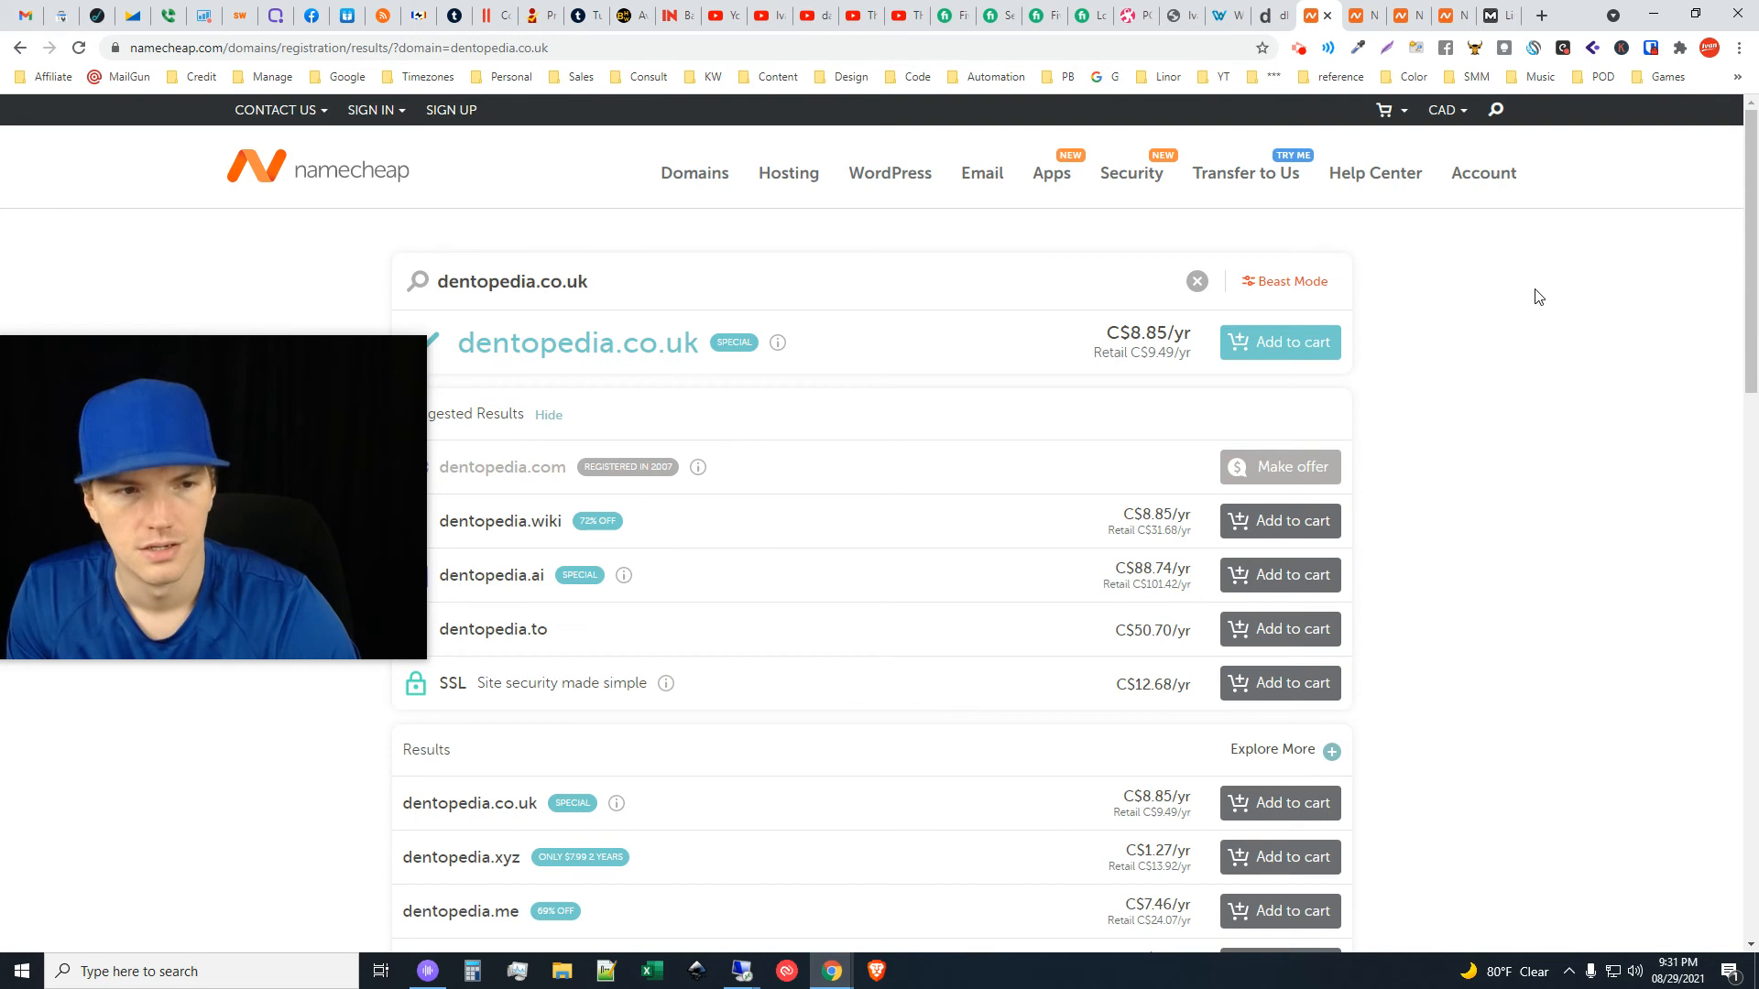
{"action": "left_click", "coordinate": [1363, 14]}
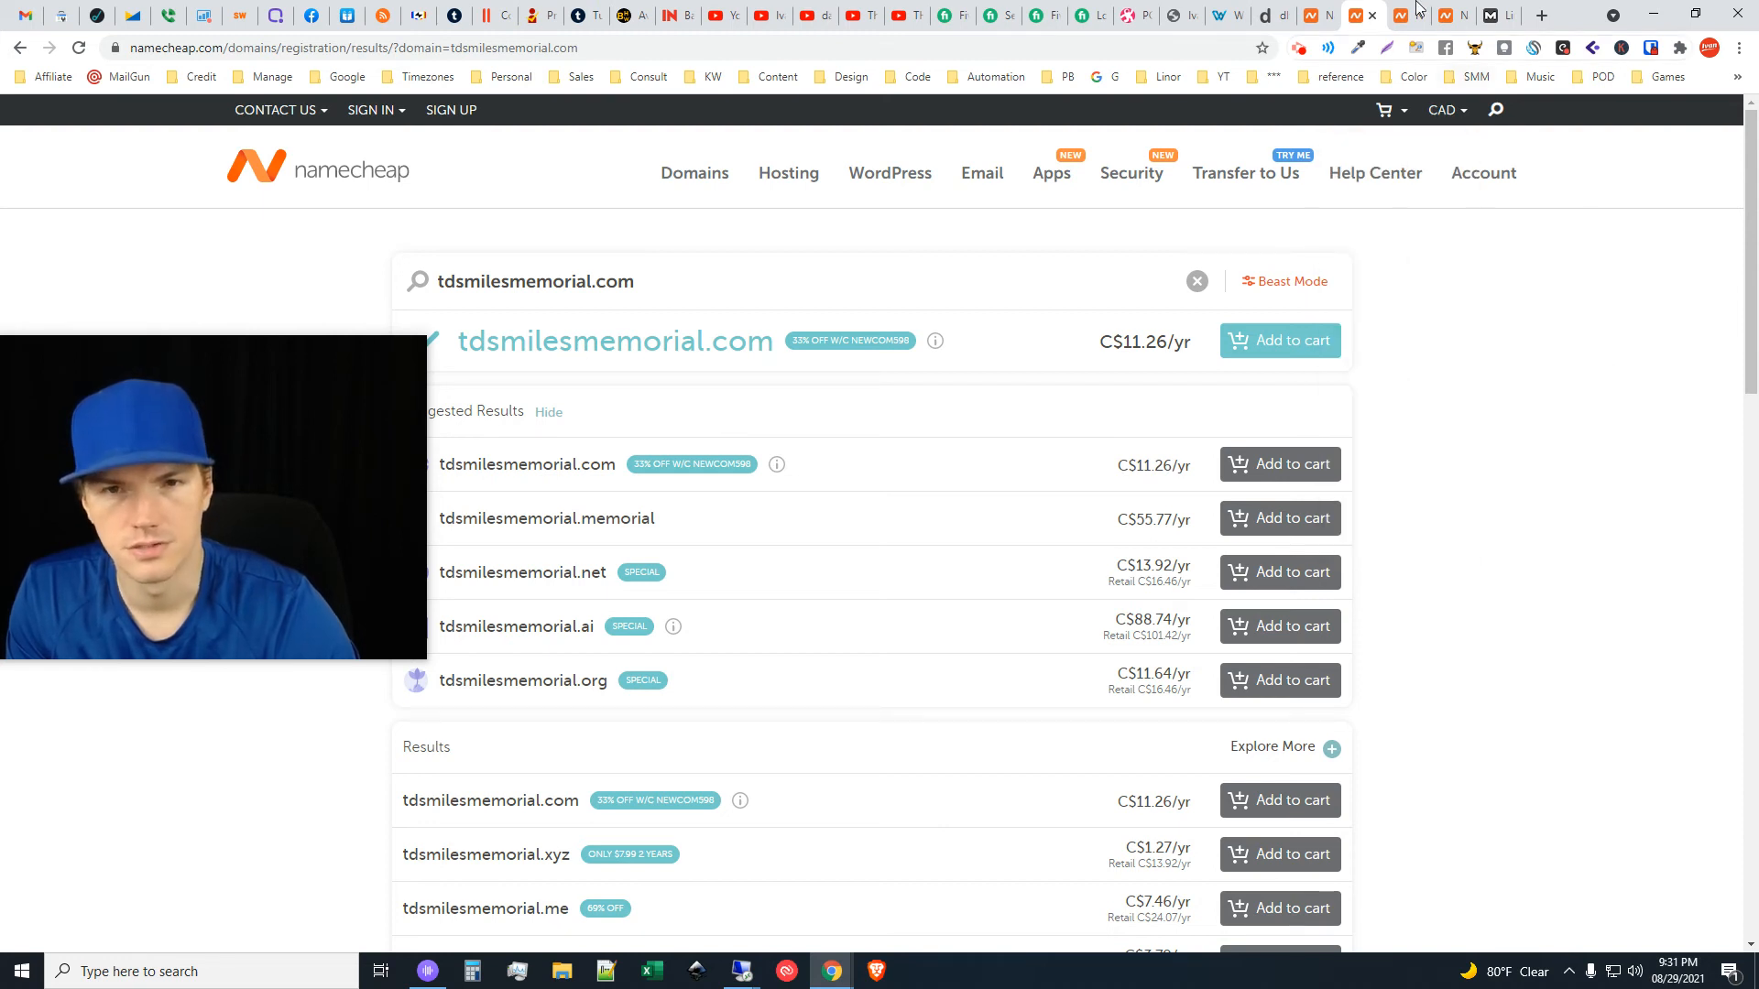
{"action": "left_click", "coordinate": [1373, 16]}
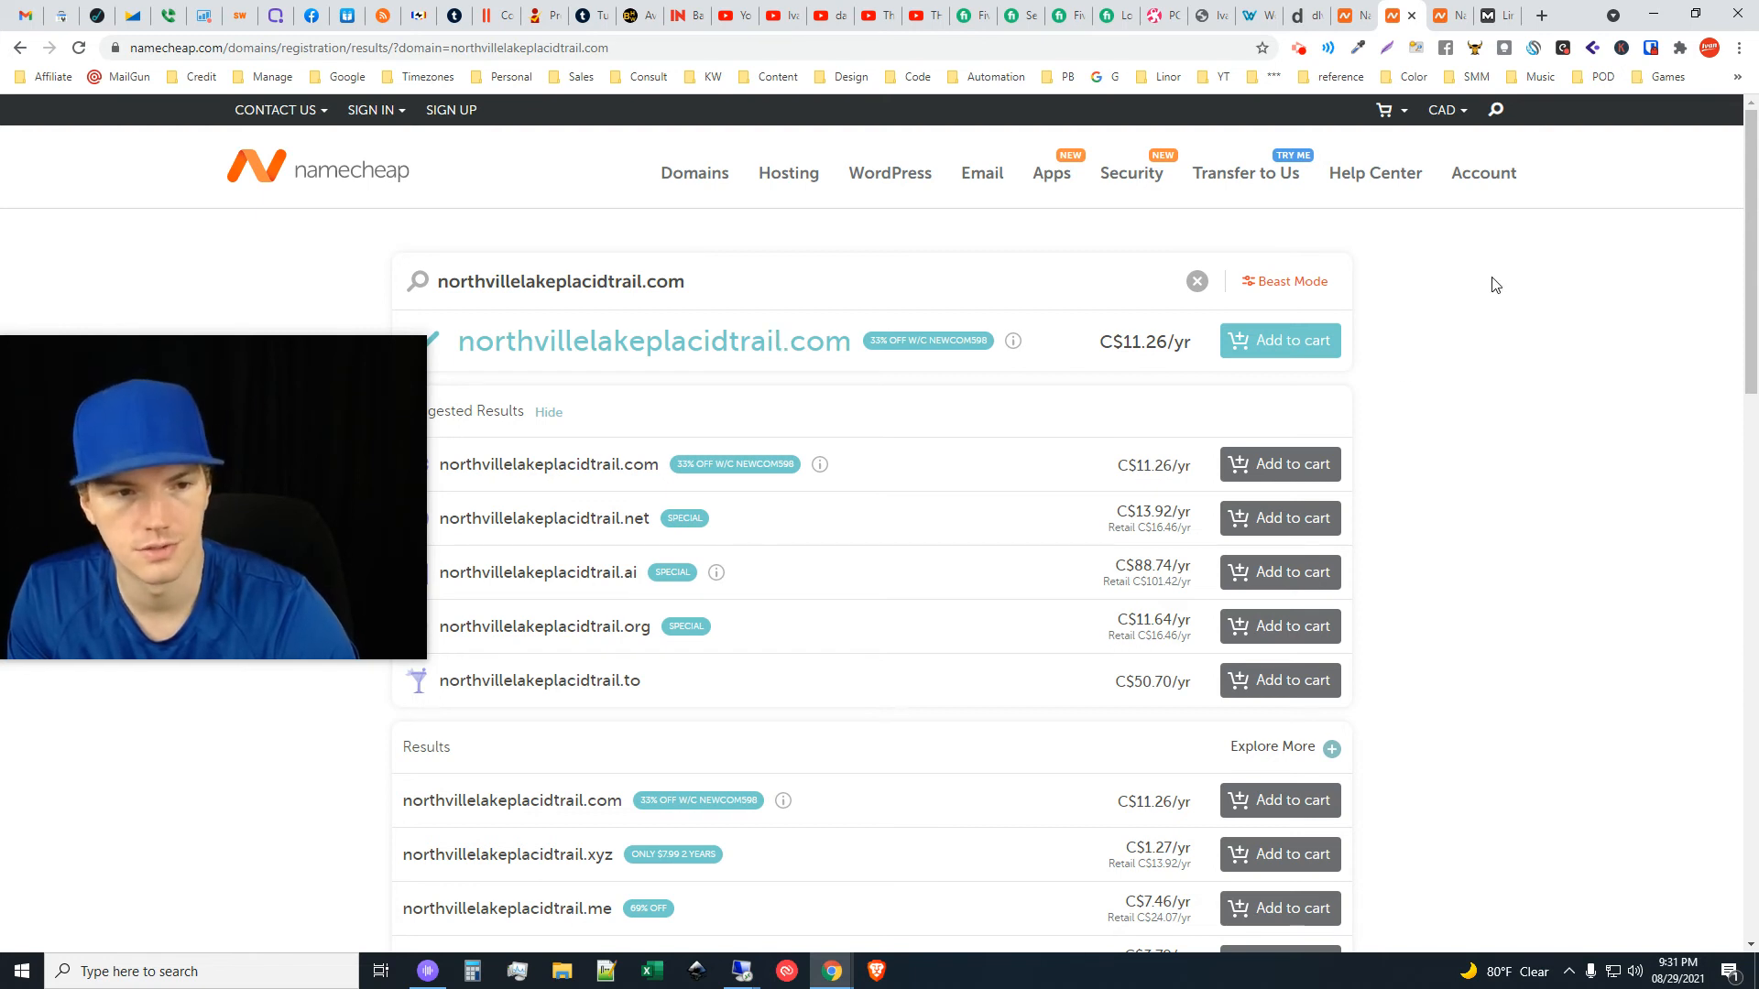
{"action": "left_click", "coordinate": [1410, 16]}
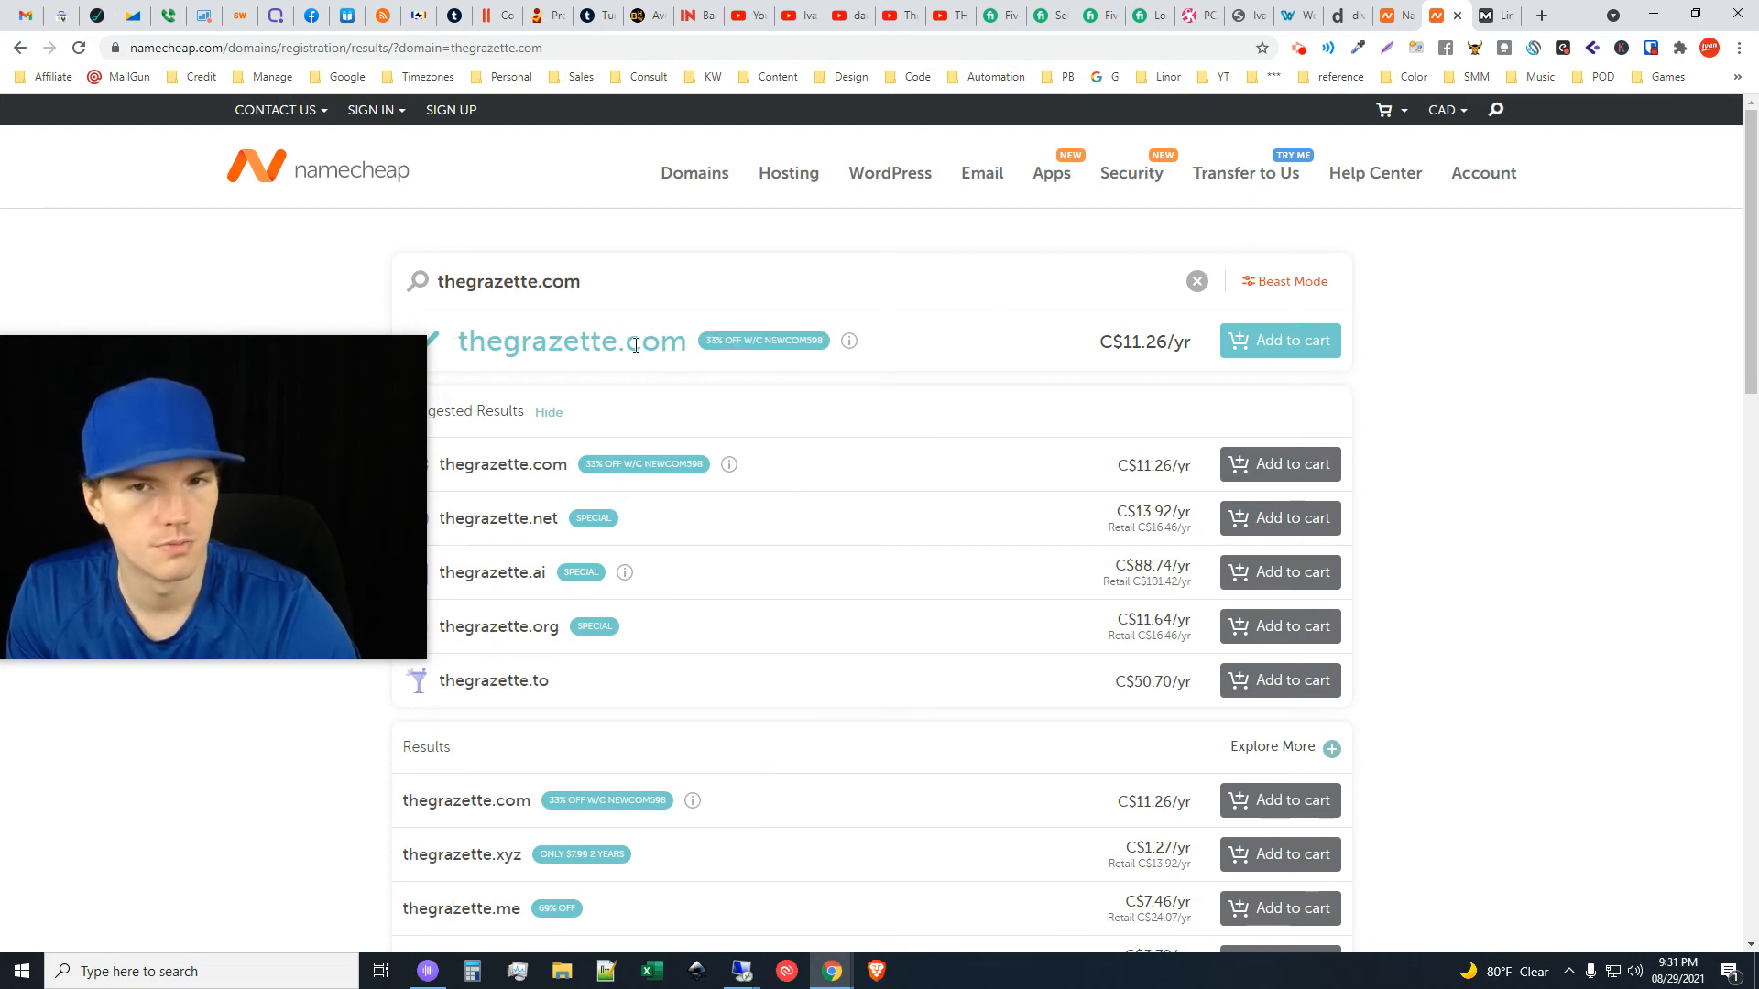
{"action": "left_click", "coordinate": [1397, 15]}
{"action": "left_click", "coordinate": [1443, 7]}
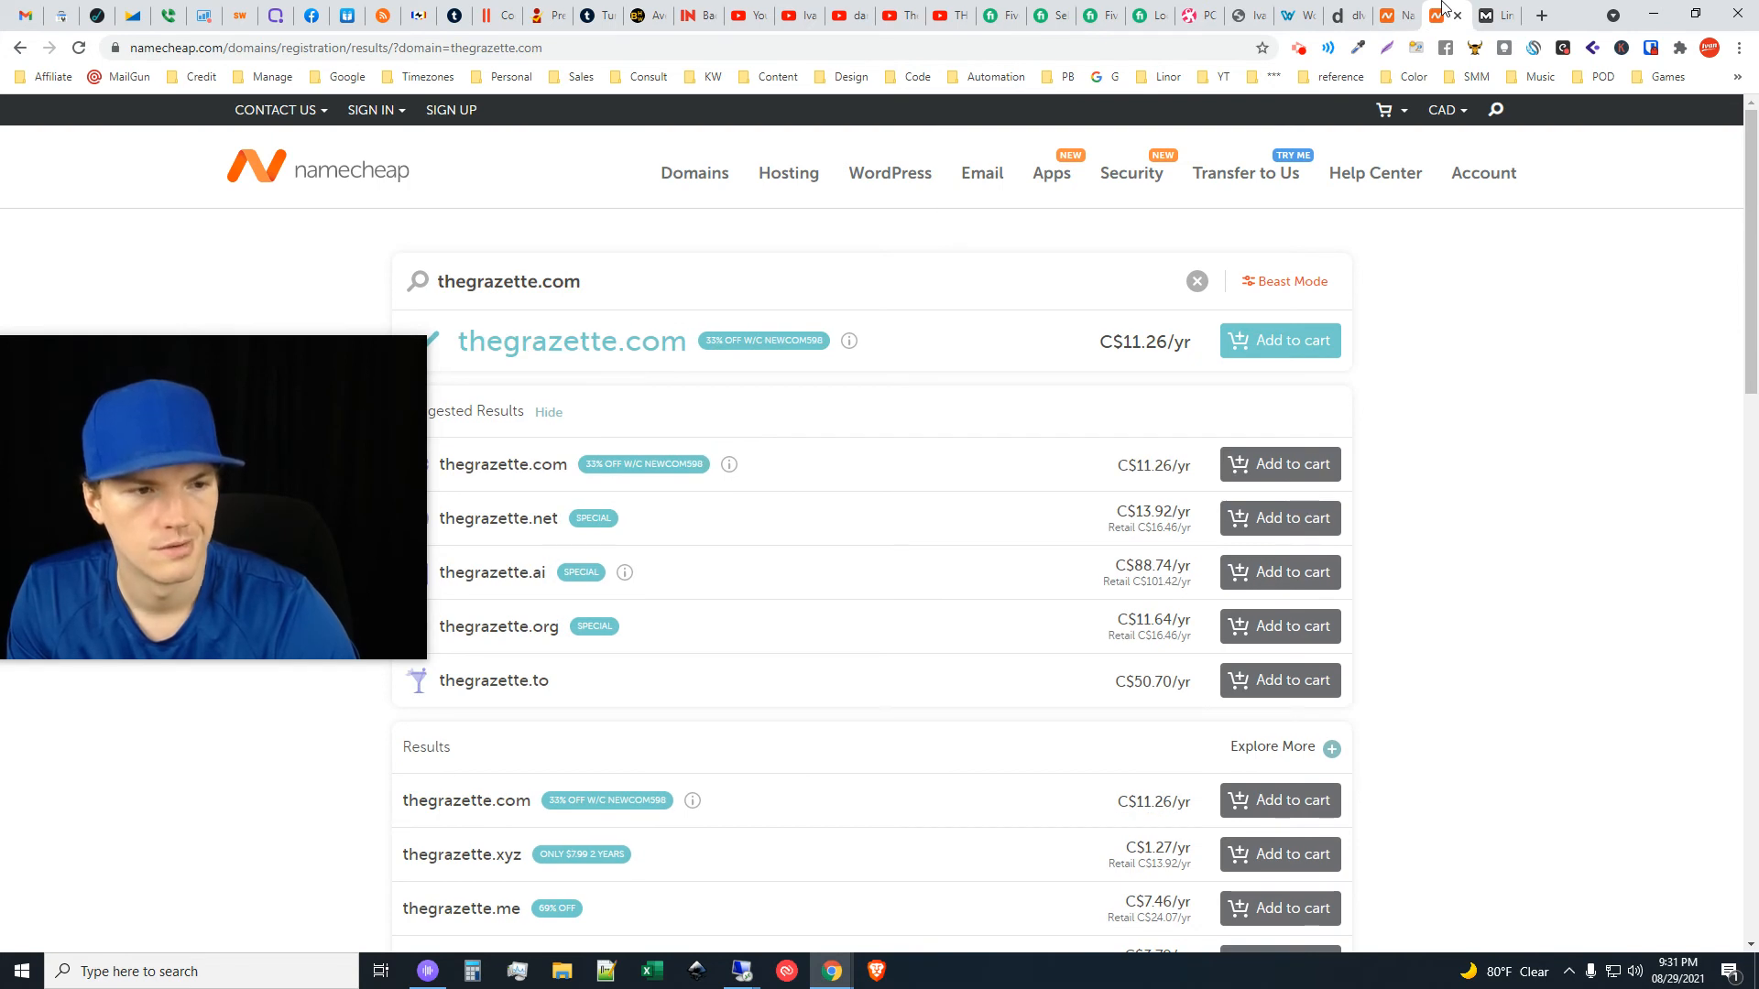
{"action": "left_click", "coordinate": [1418, 9]}
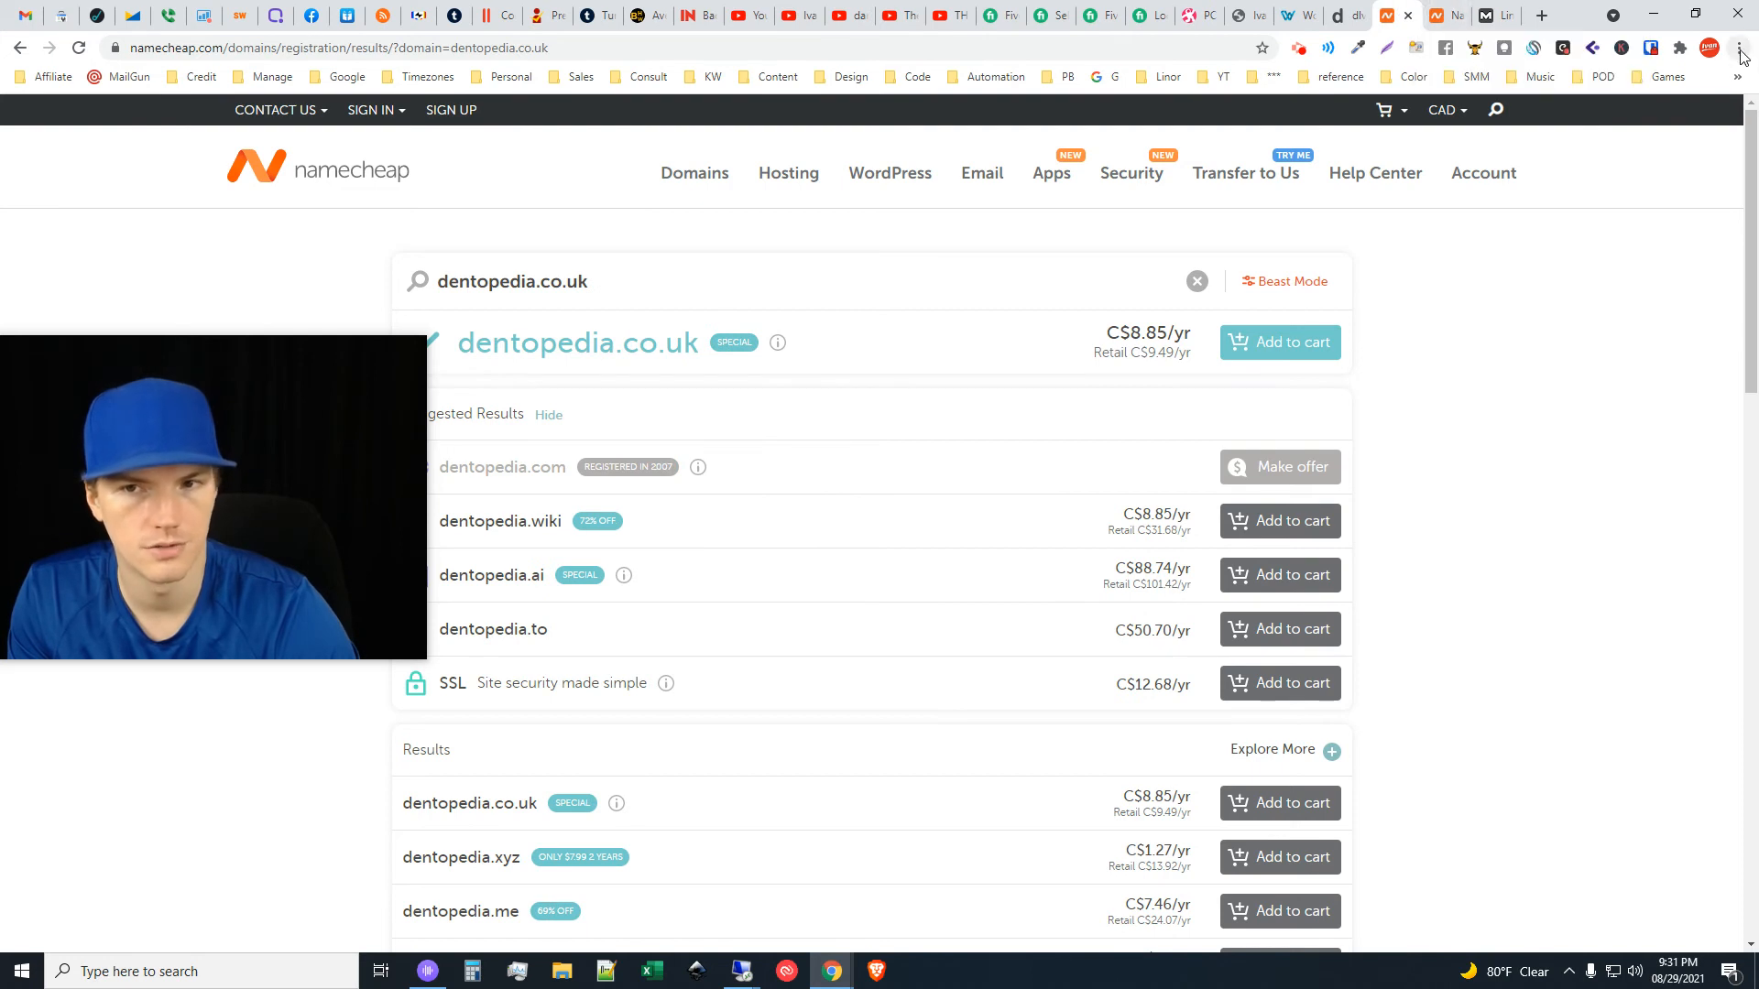
Find the Namecheap result page for thegrazette.com in the full browsing history and reopen it
{"action": "left_click", "coordinate": [1741, 51]}
{"action": "mouse_move", "coordinate": [1728, 156]}
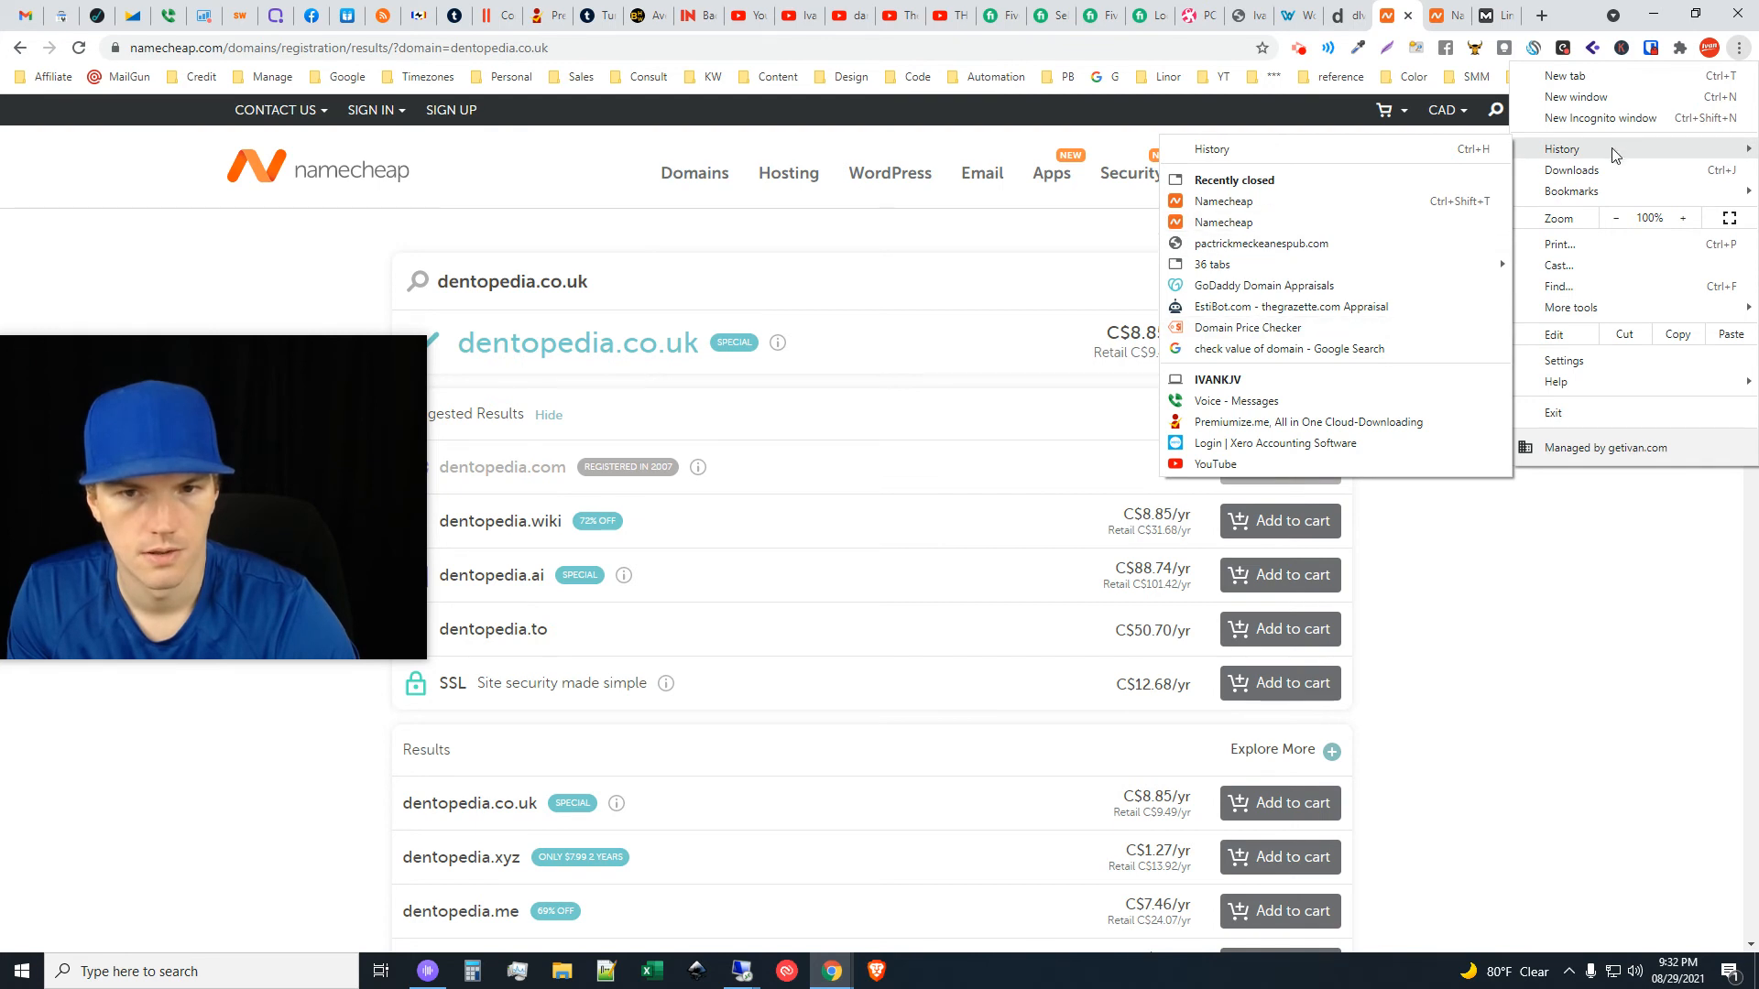
{"action": "left_click", "coordinate": [1208, 152]}
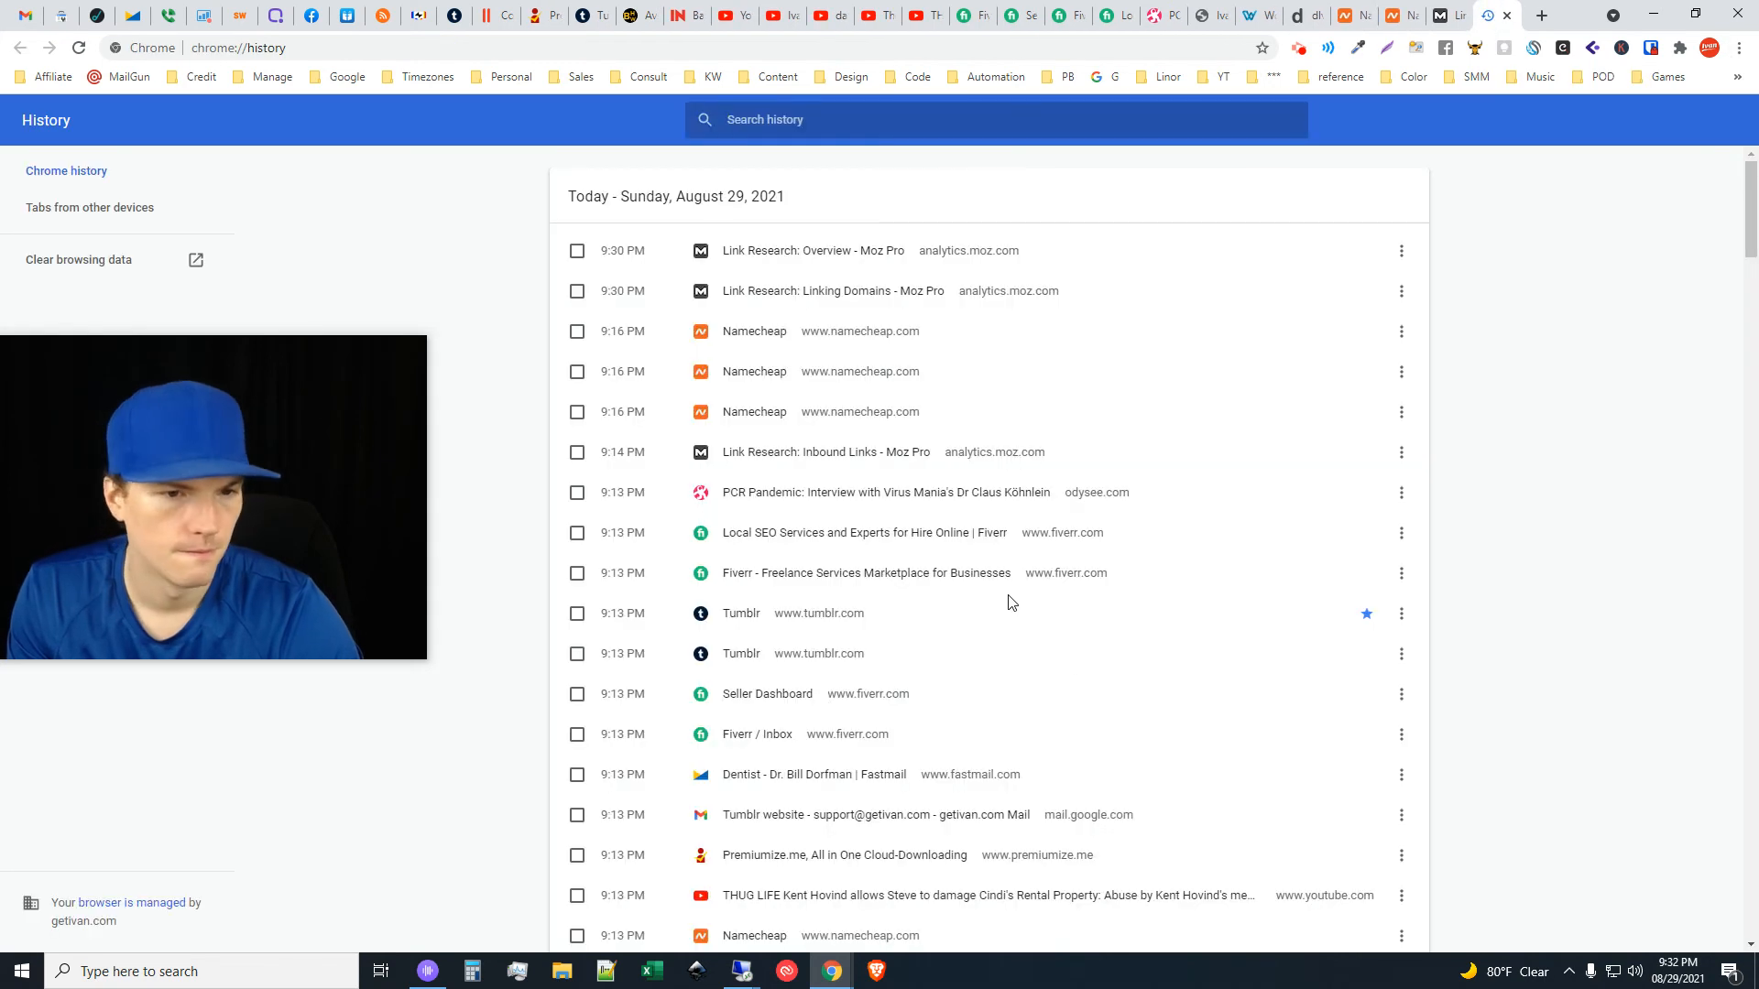
{"action": "scroll", "coordinate": [1010, 606], "scroll_direction": "down", "scroll_amount": 4}
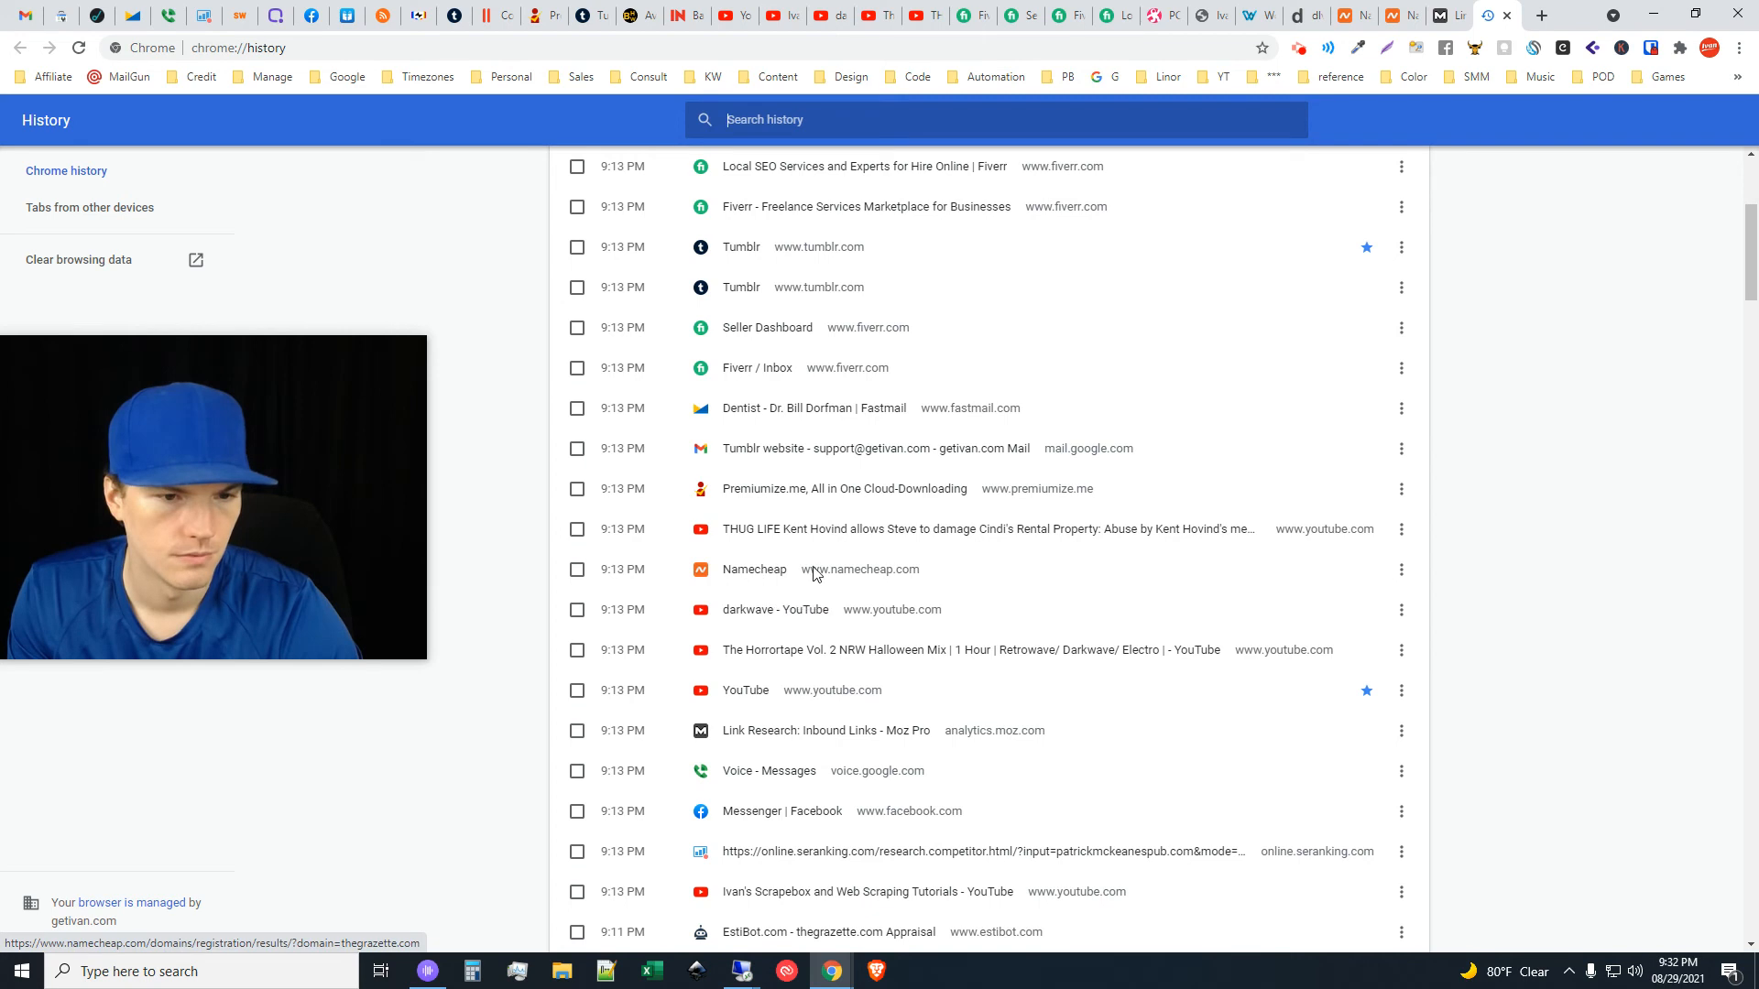
{"action": "left_click", "coordinate": [780, 576]}
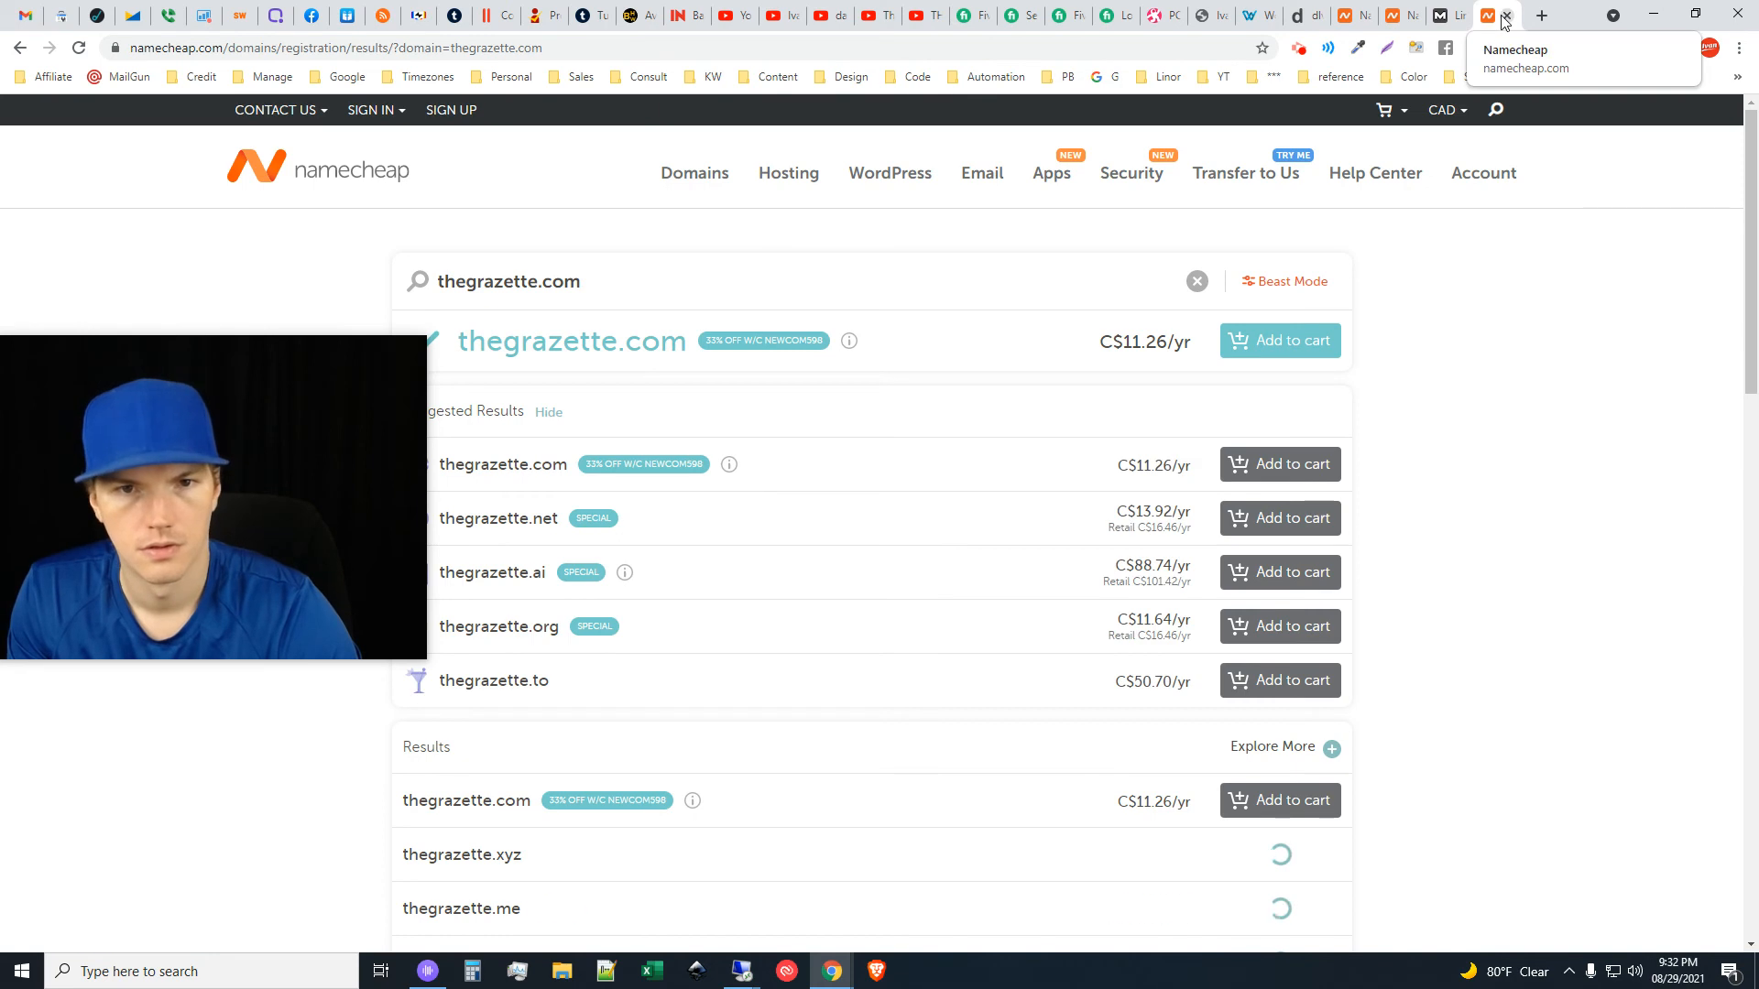
Search Namecheap for the domain fliks.co.uk in place of thegrazette.com and examine its availability
{"action": "left_click", "coordinate": [875, 57]}
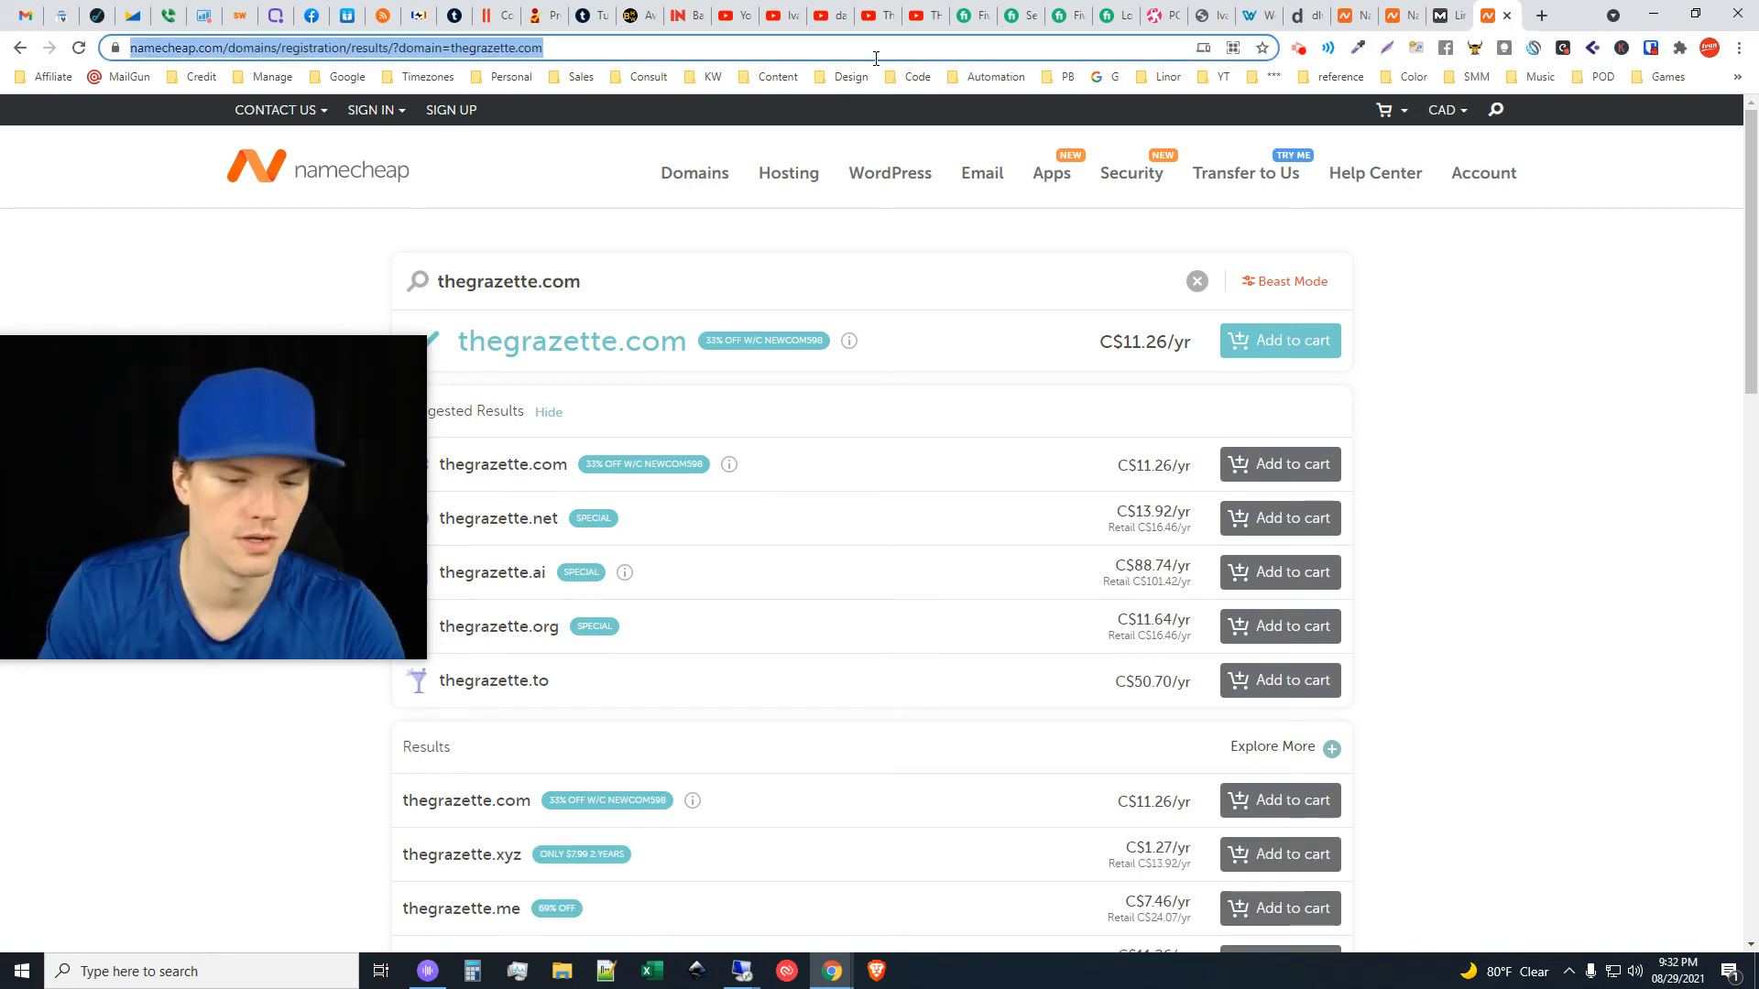
{"action": "type", "text": "fli"}
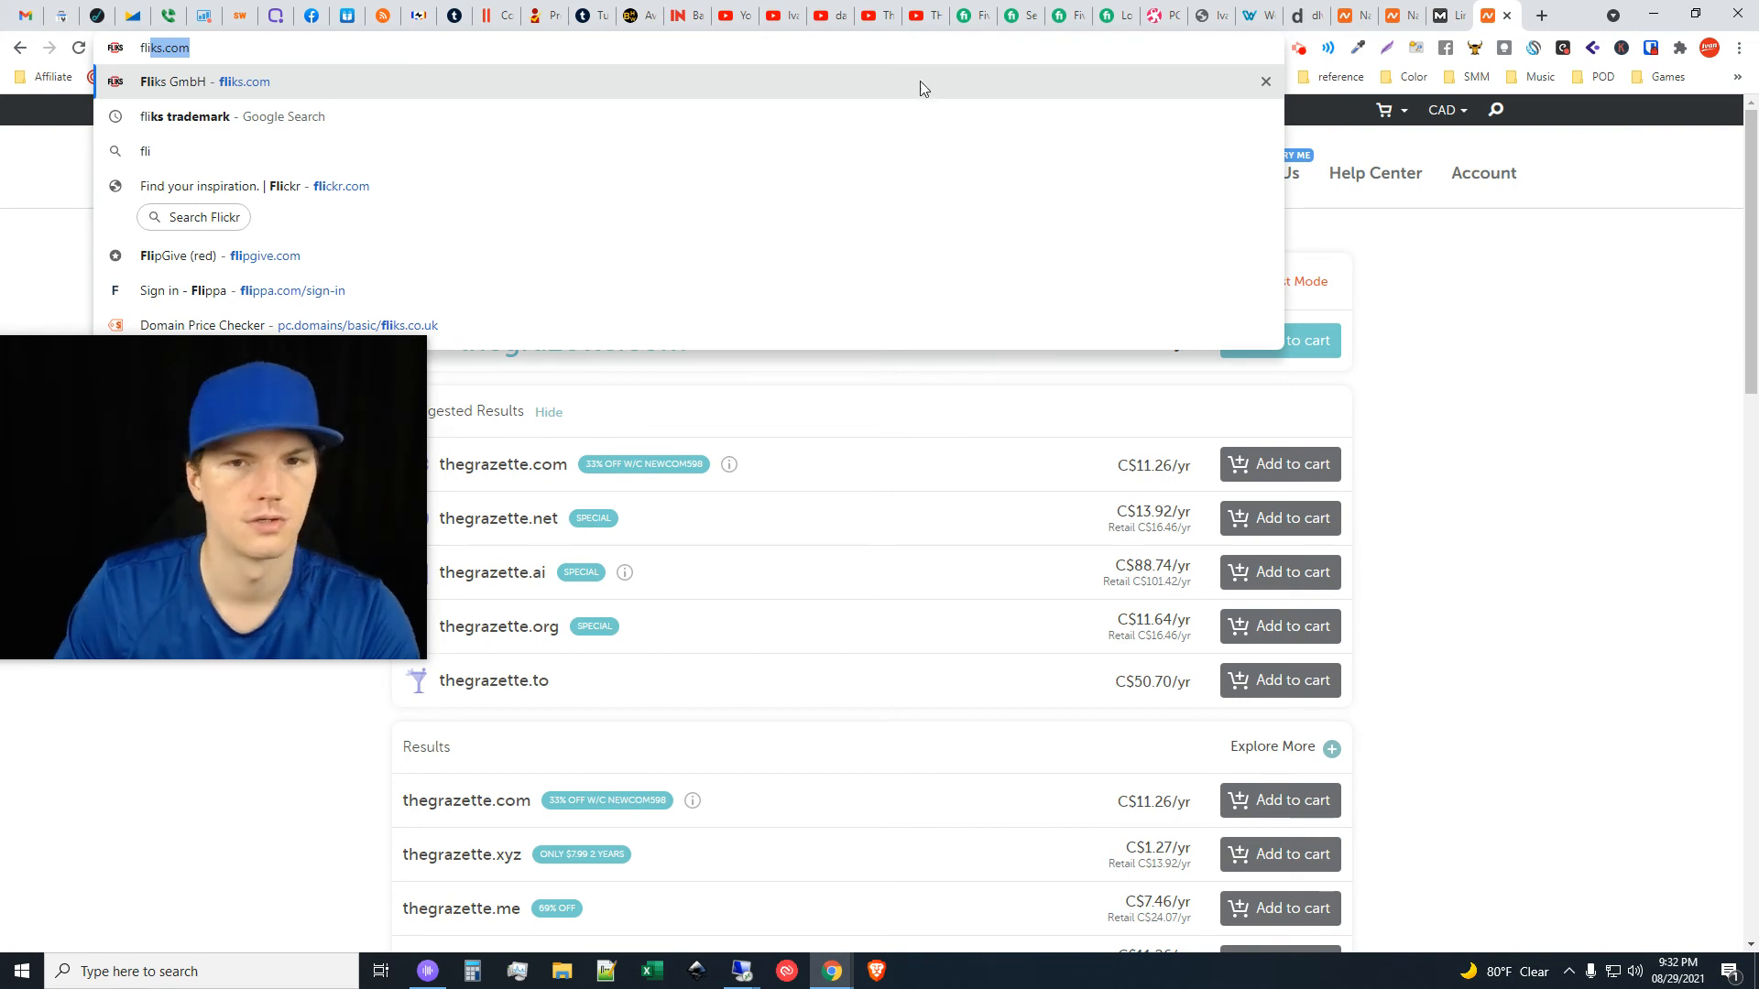
{"action": "left_click_drag", "start_coordinate": [225, 53], "coordinate": [68, 41]}
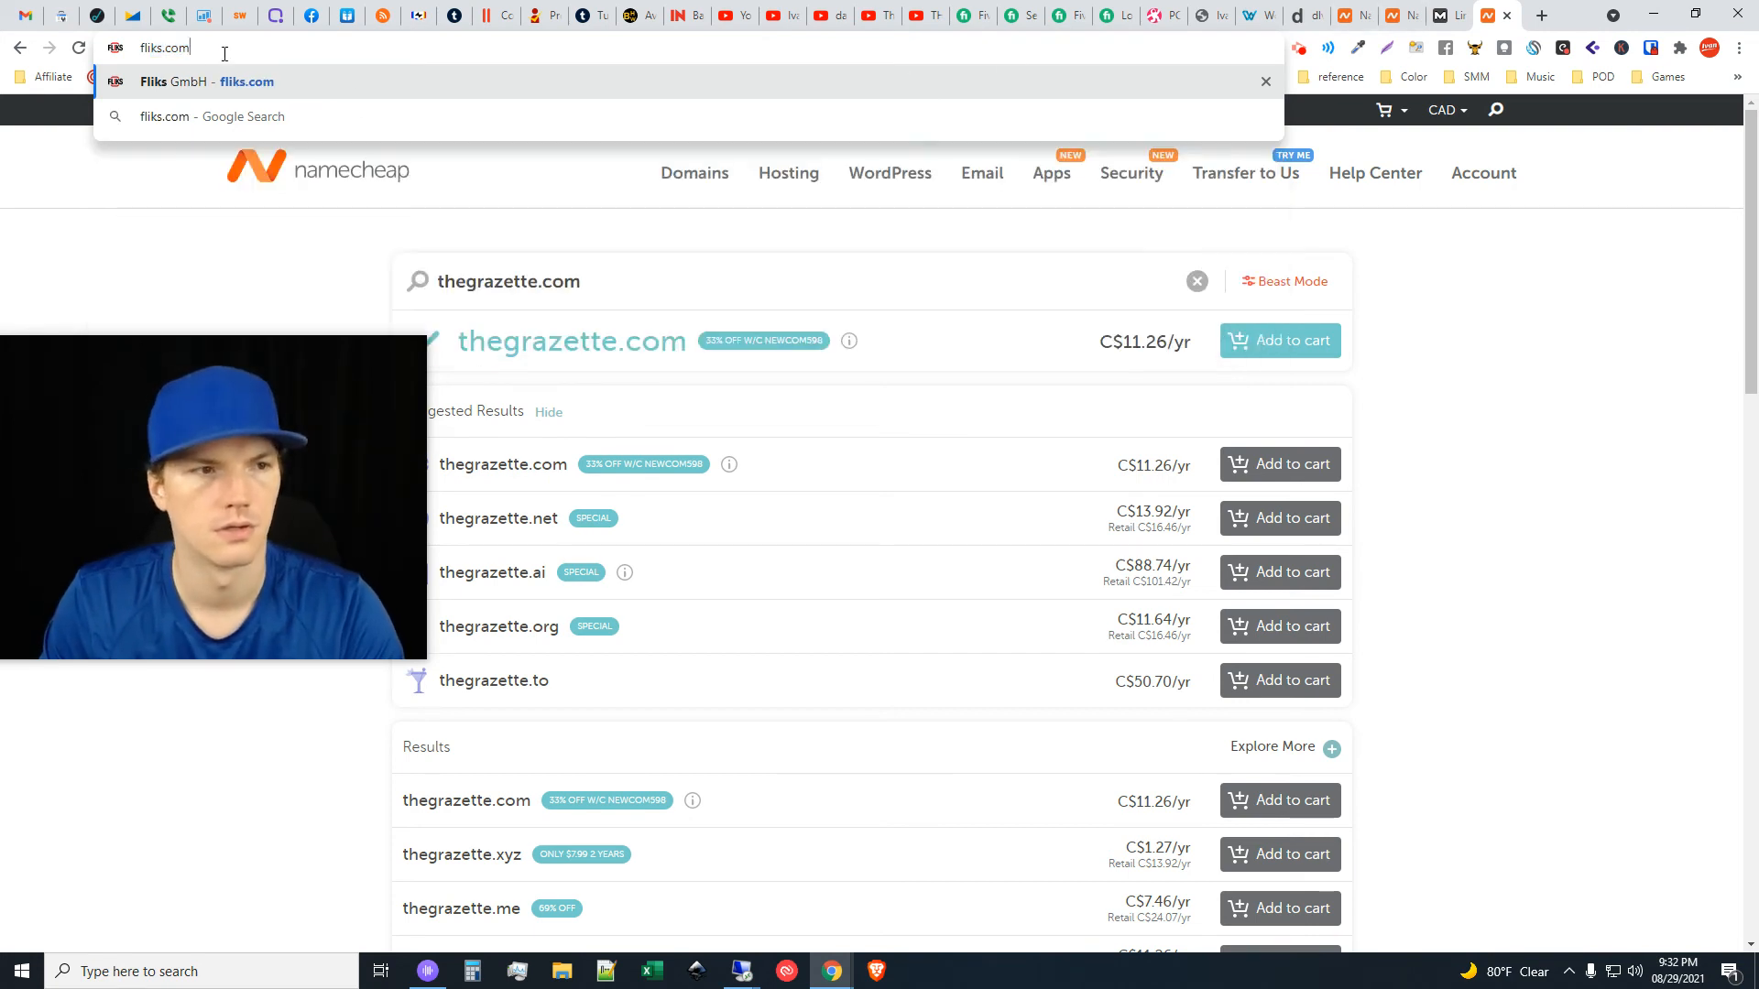
{"action": "key", "text": "ctrl+x"}
{"action": "left_click_drag", "start_coordinate": [604, 286], "coordinate": [418, 269]}
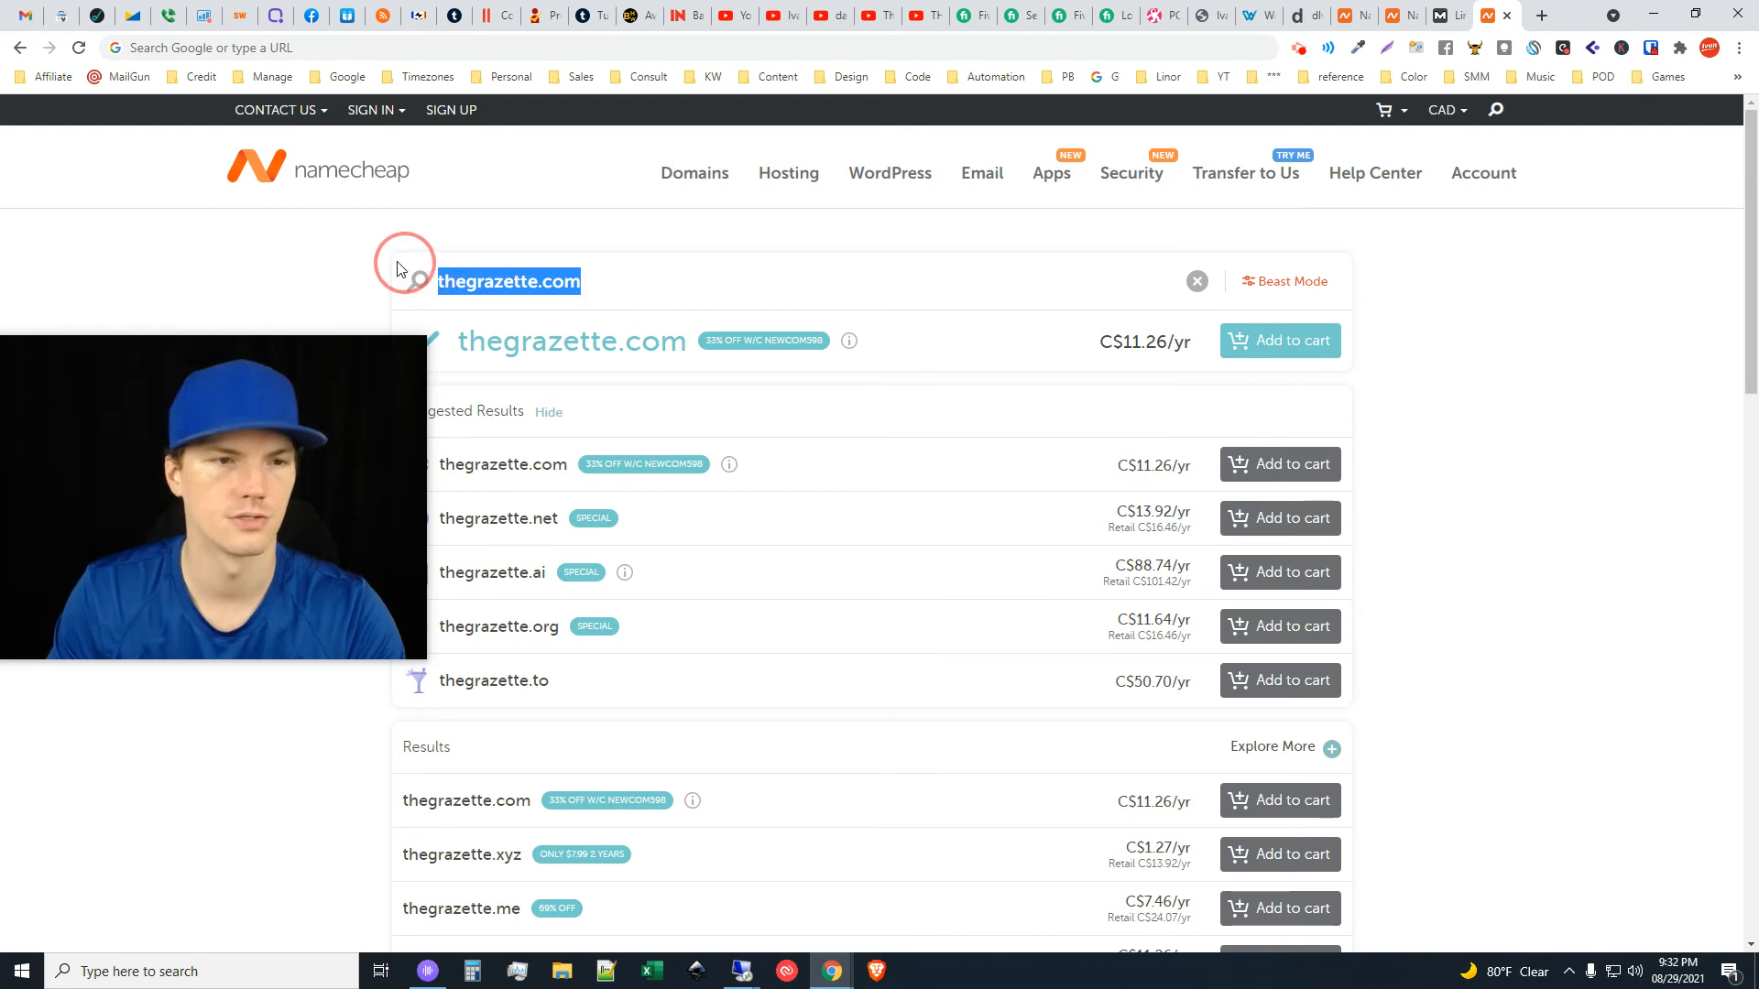
{"action": "type", "text": "fliks.co.uk"}
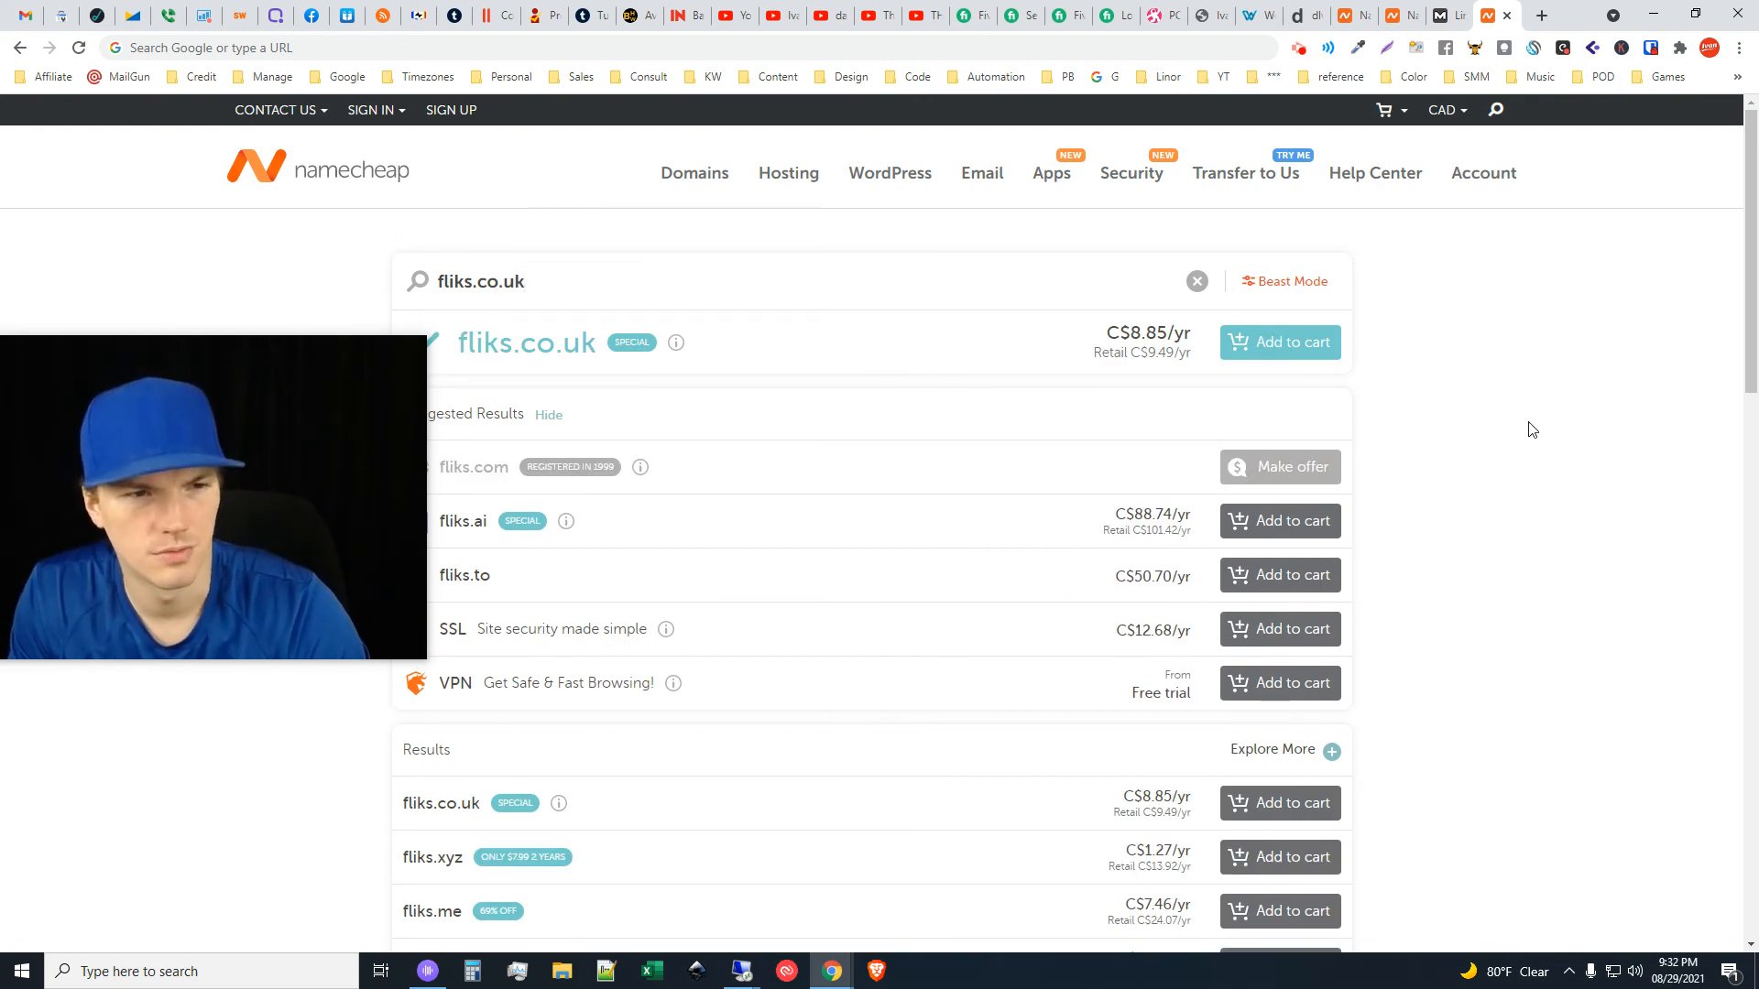
{"action": "left_click", "coordinate": [1498, 350]}
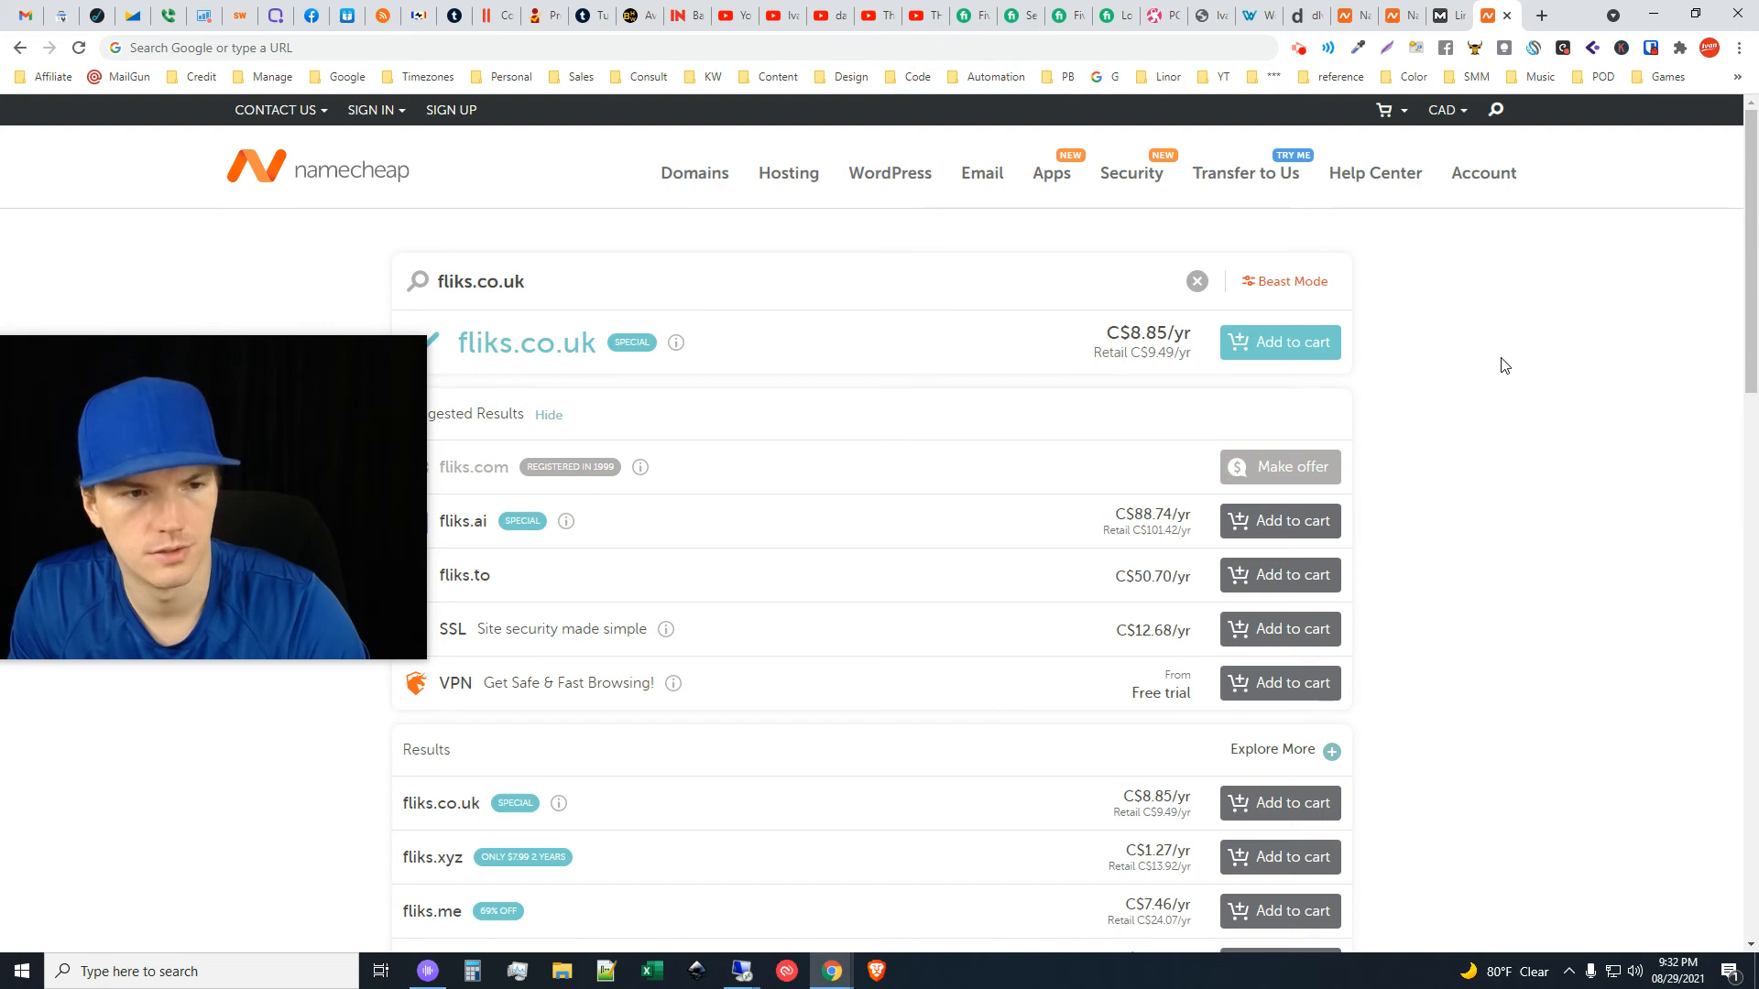
Review the open Namecheap results for thegrazette.com, dentopedia.co.uk and fliks.co.uk
{"action": "left_click", "coordinate": [1406, 9]}
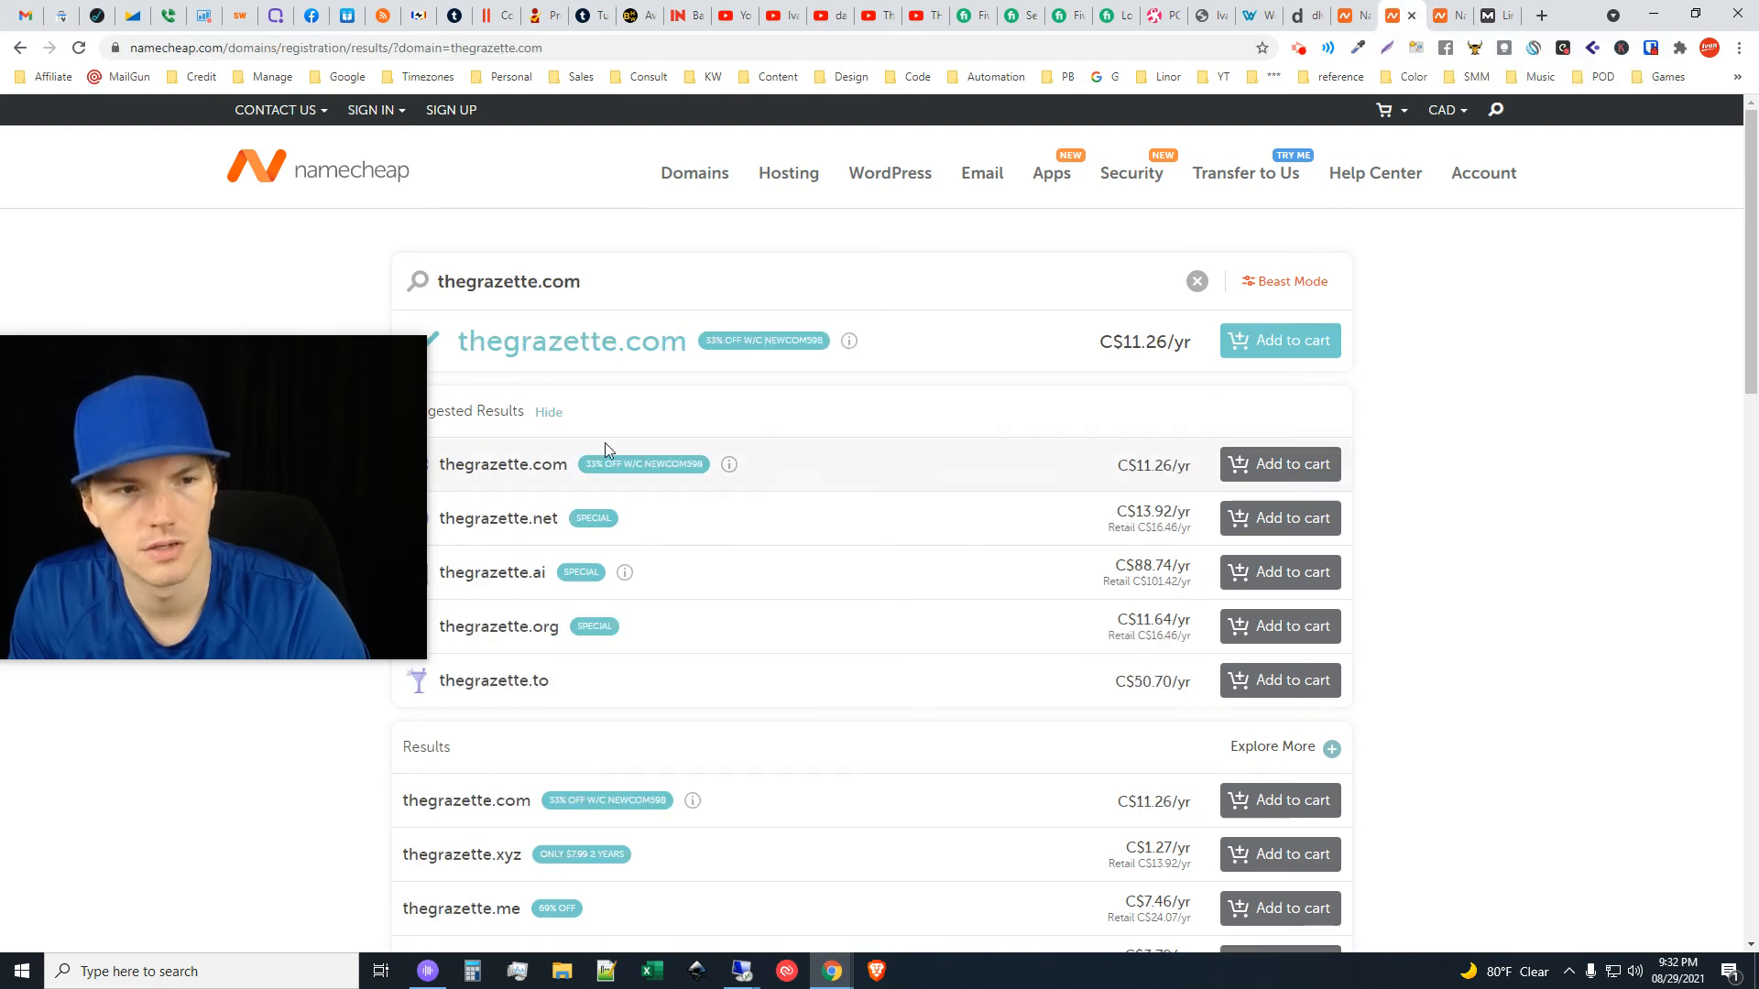
{"action": "left_click", "coordinate": [1372, 9]}
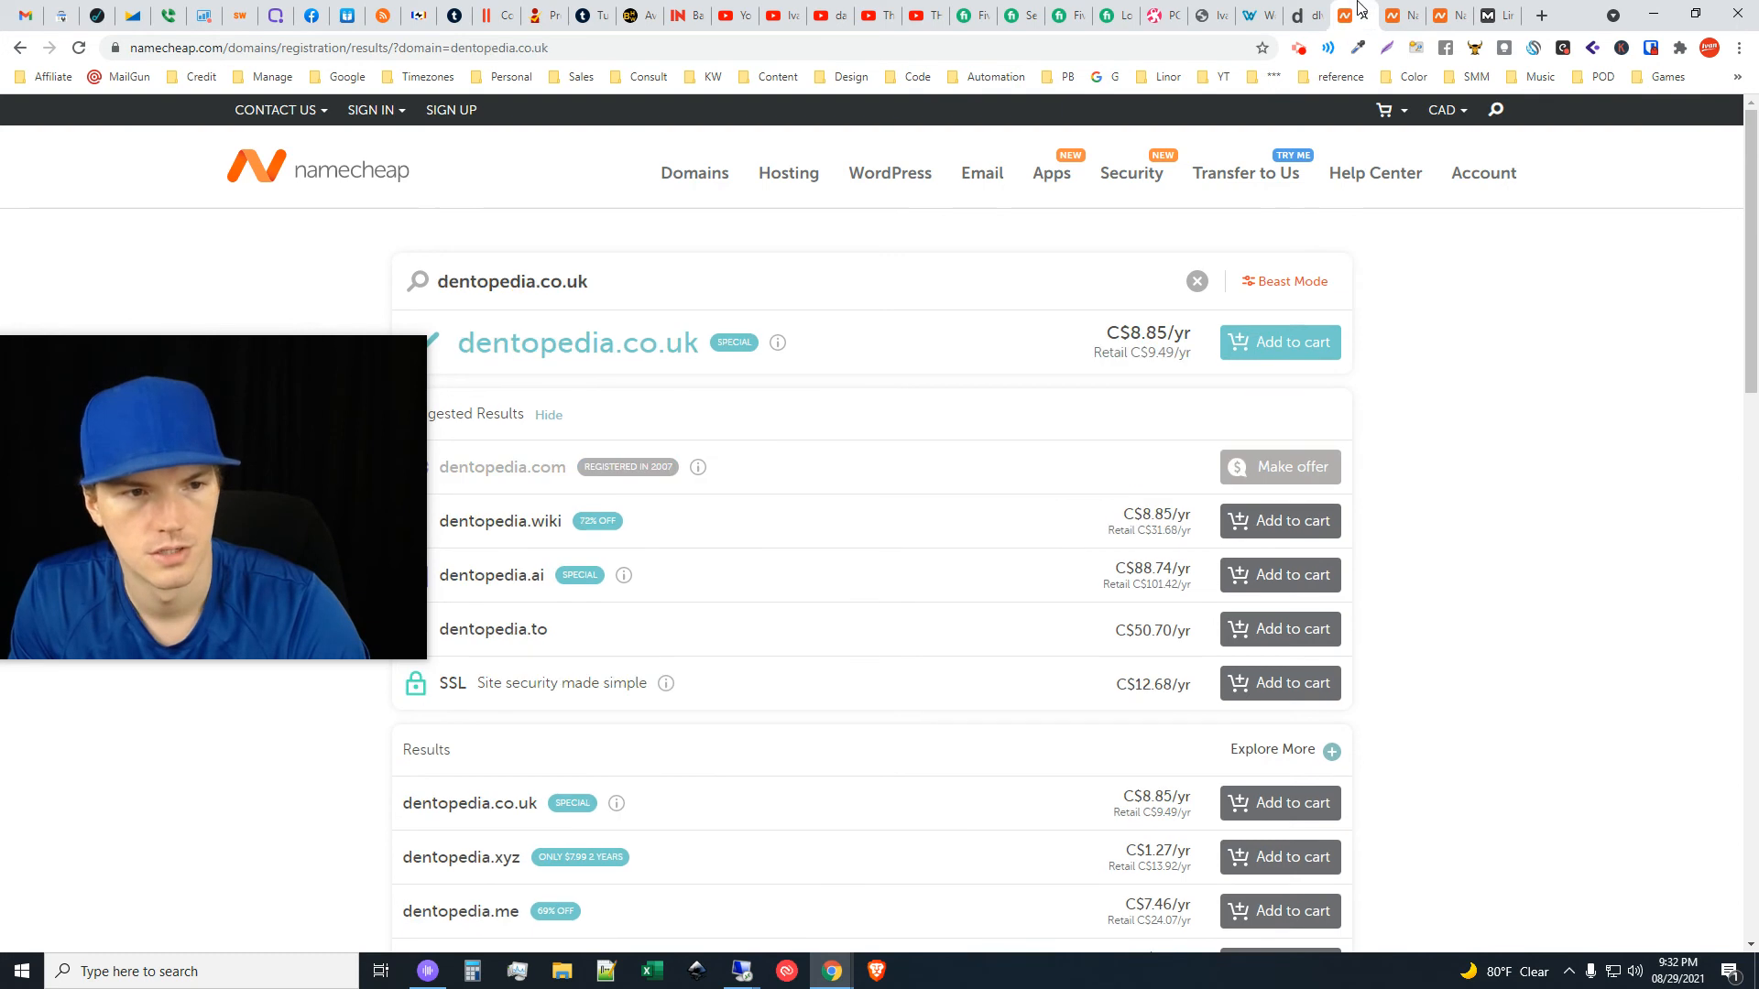
{"action": "left_click", "coordinate": [1443, 11]}
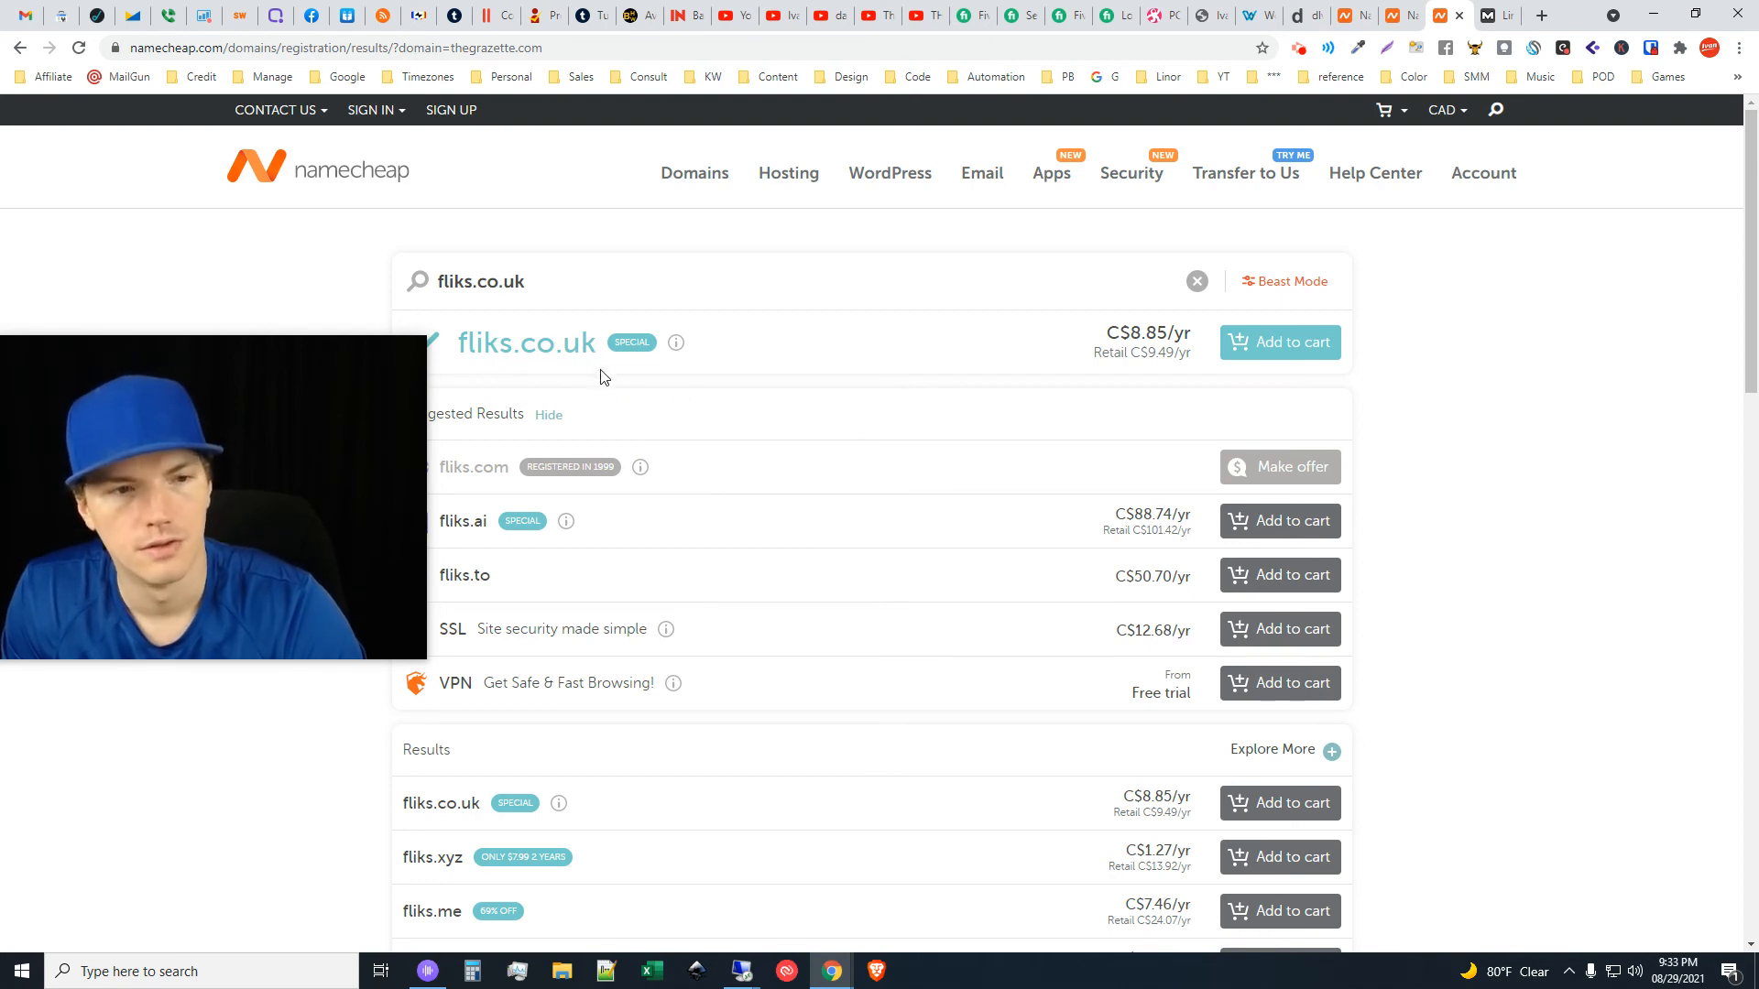
Copy fliks.co.uk from its Namecheap result and analyze it as a root domain in Moz's link research overview
{"action": "left_click_drag", "start_coordinate": [602, 346], "coordinate": [453, 340]}
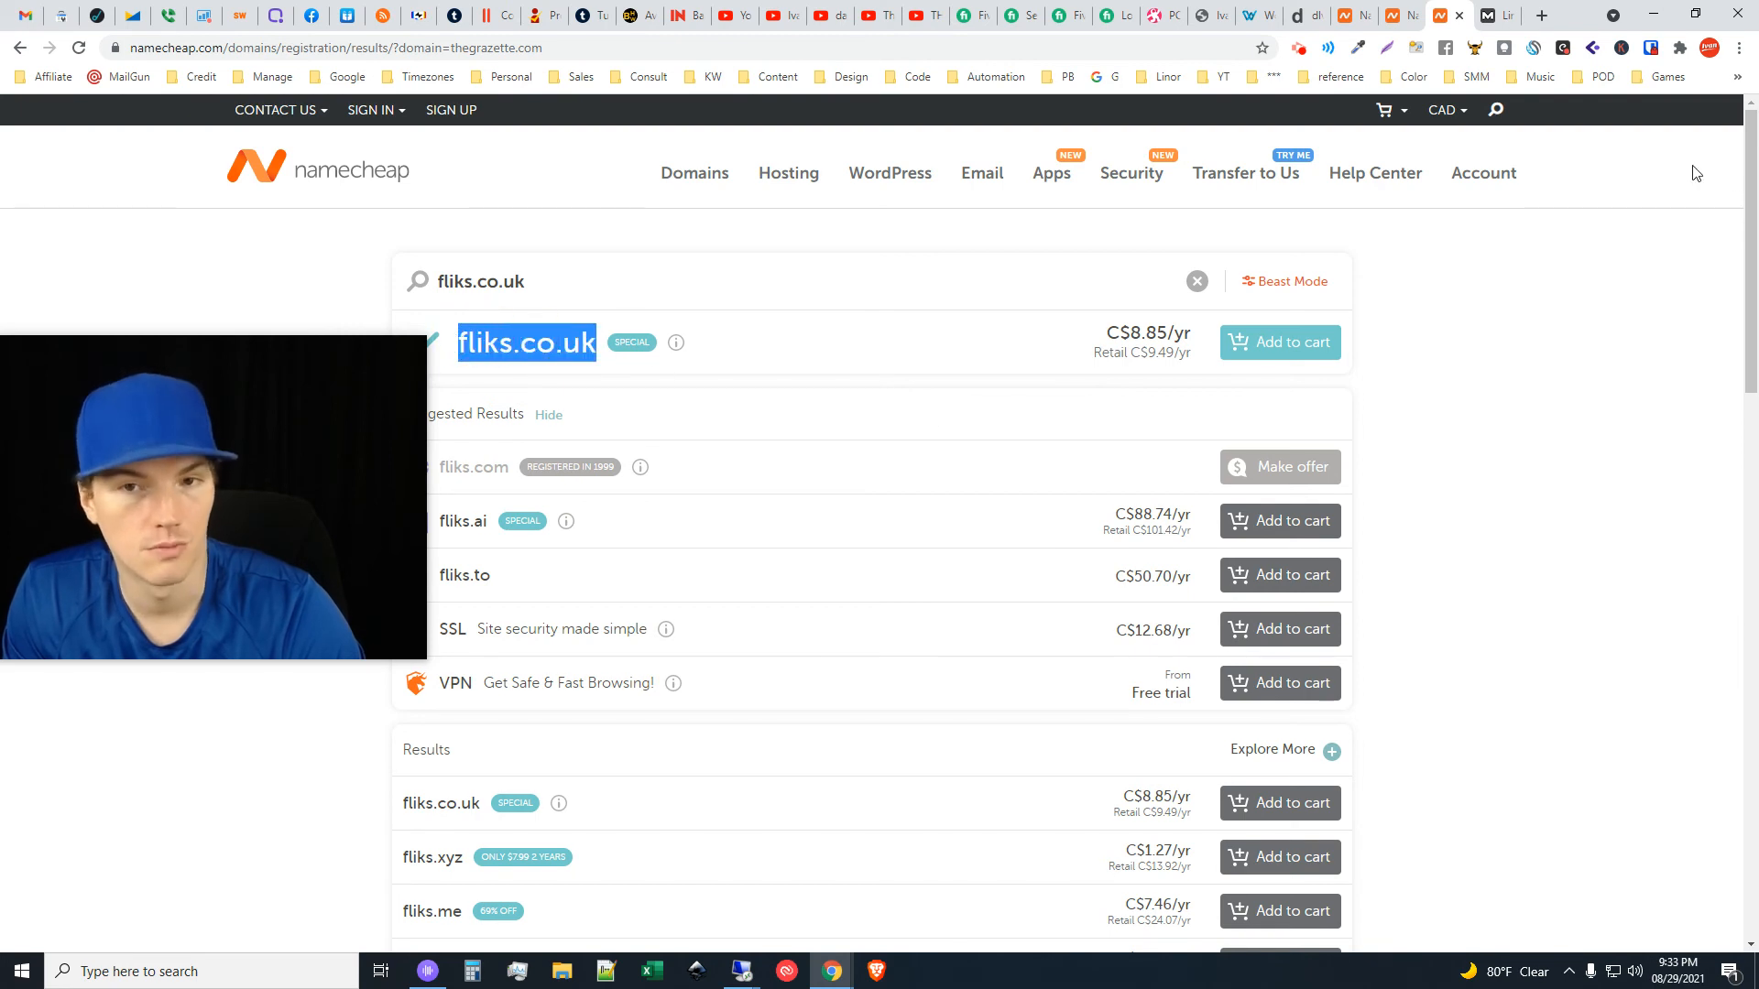
{"action": "left_click", "coordinate": [1500, 15]}
{"action": "left_click", "coordinate": [864, 411]}
{"action": "key", "text": "ctrl+a"}
{"action": "key", "text": "ctrl+v"}
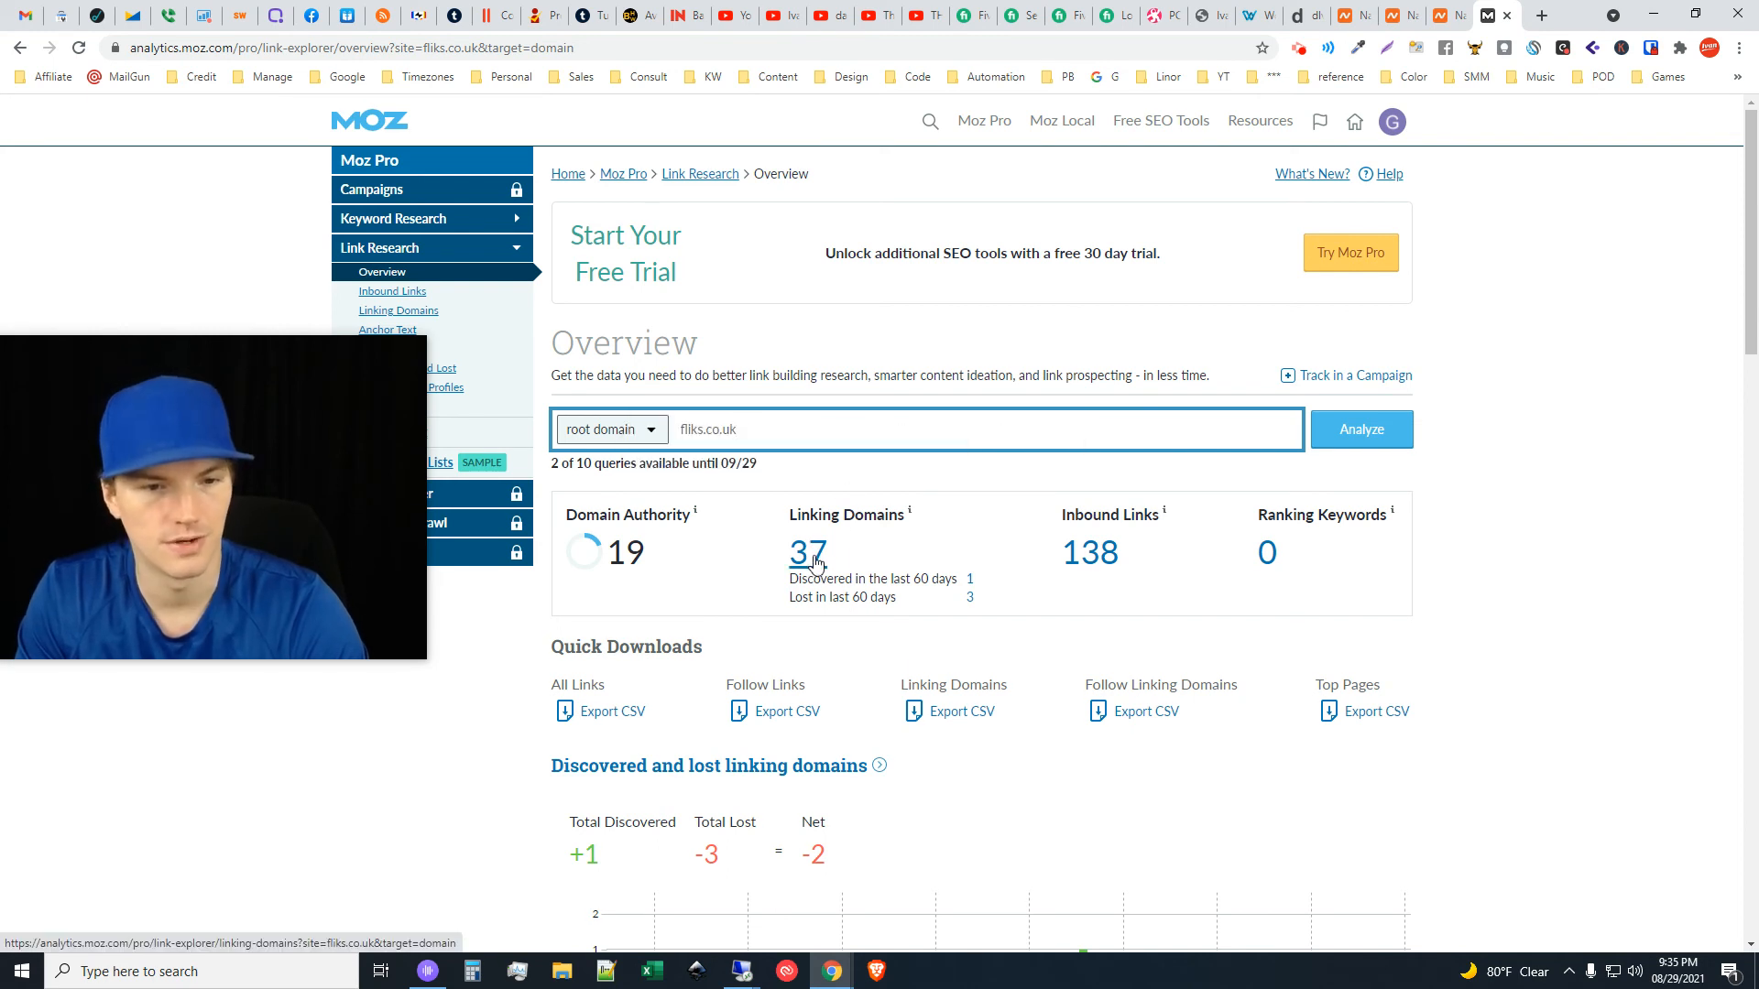
Open the list of domains linking to fliks.co.uk in Moz and examine their authority and spam scores
{"action": "left_click", "coordinate": [818, 562]}
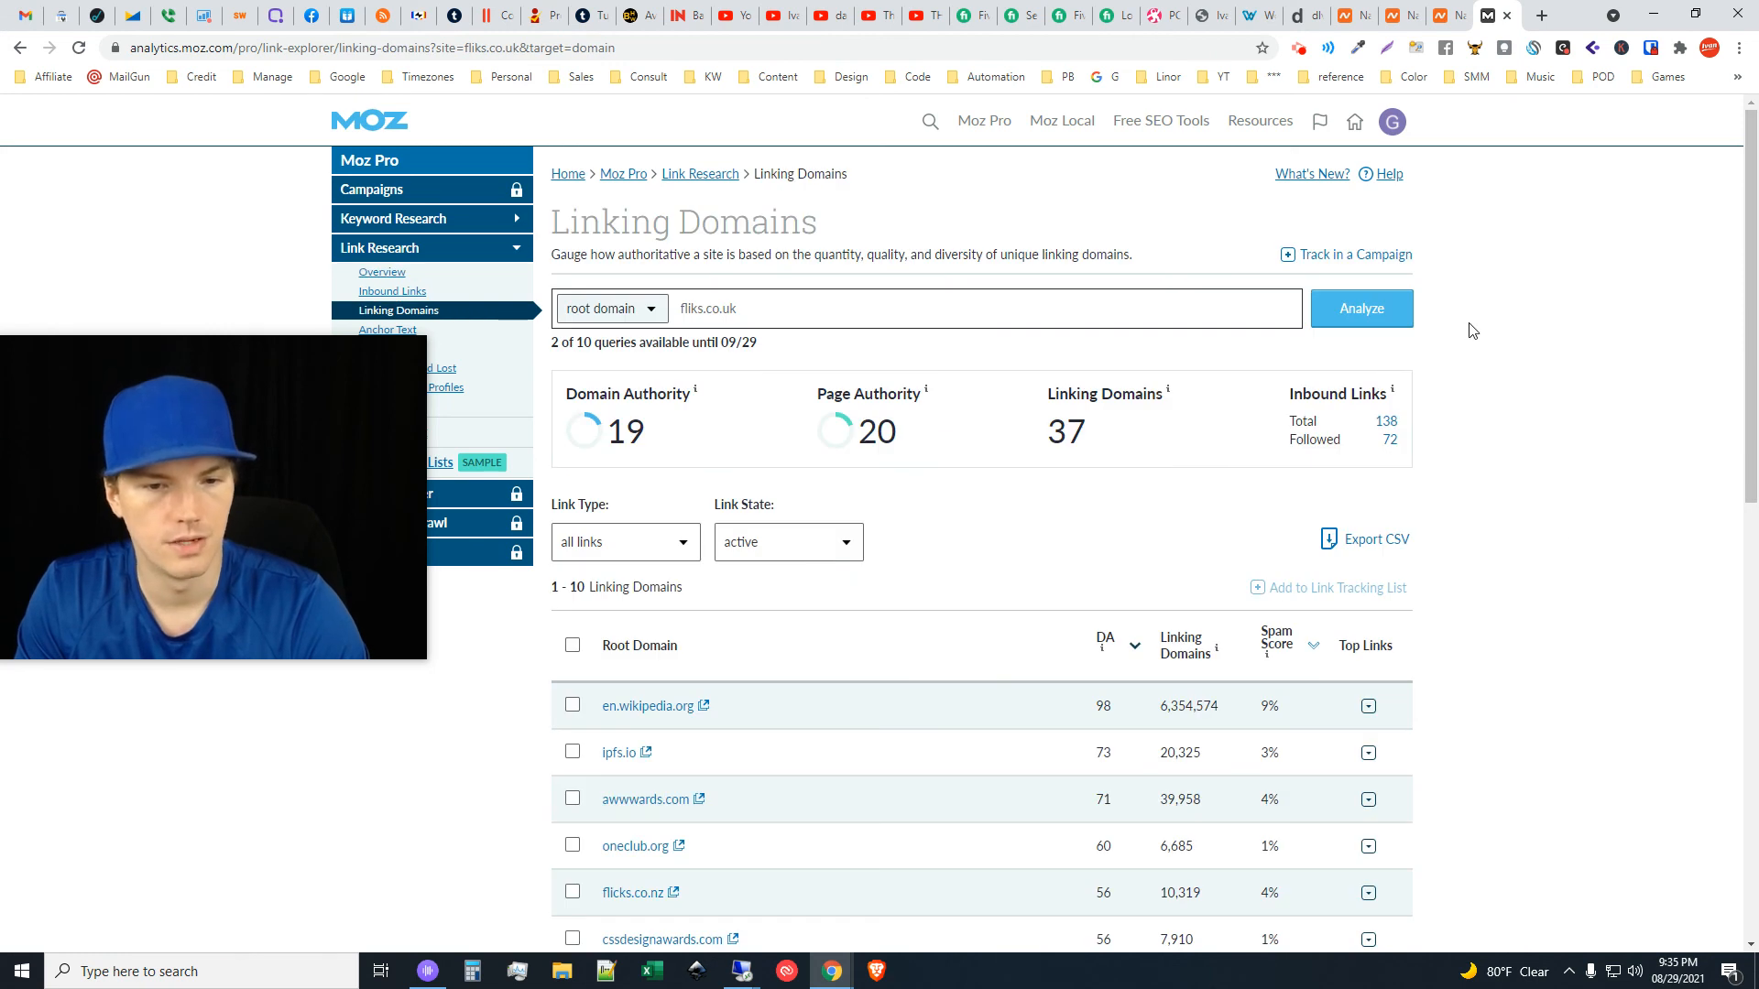
{"action": "scroll", "coordinate": [1557, 536], "scroll_direction": "down", "scroll_amount": 3}
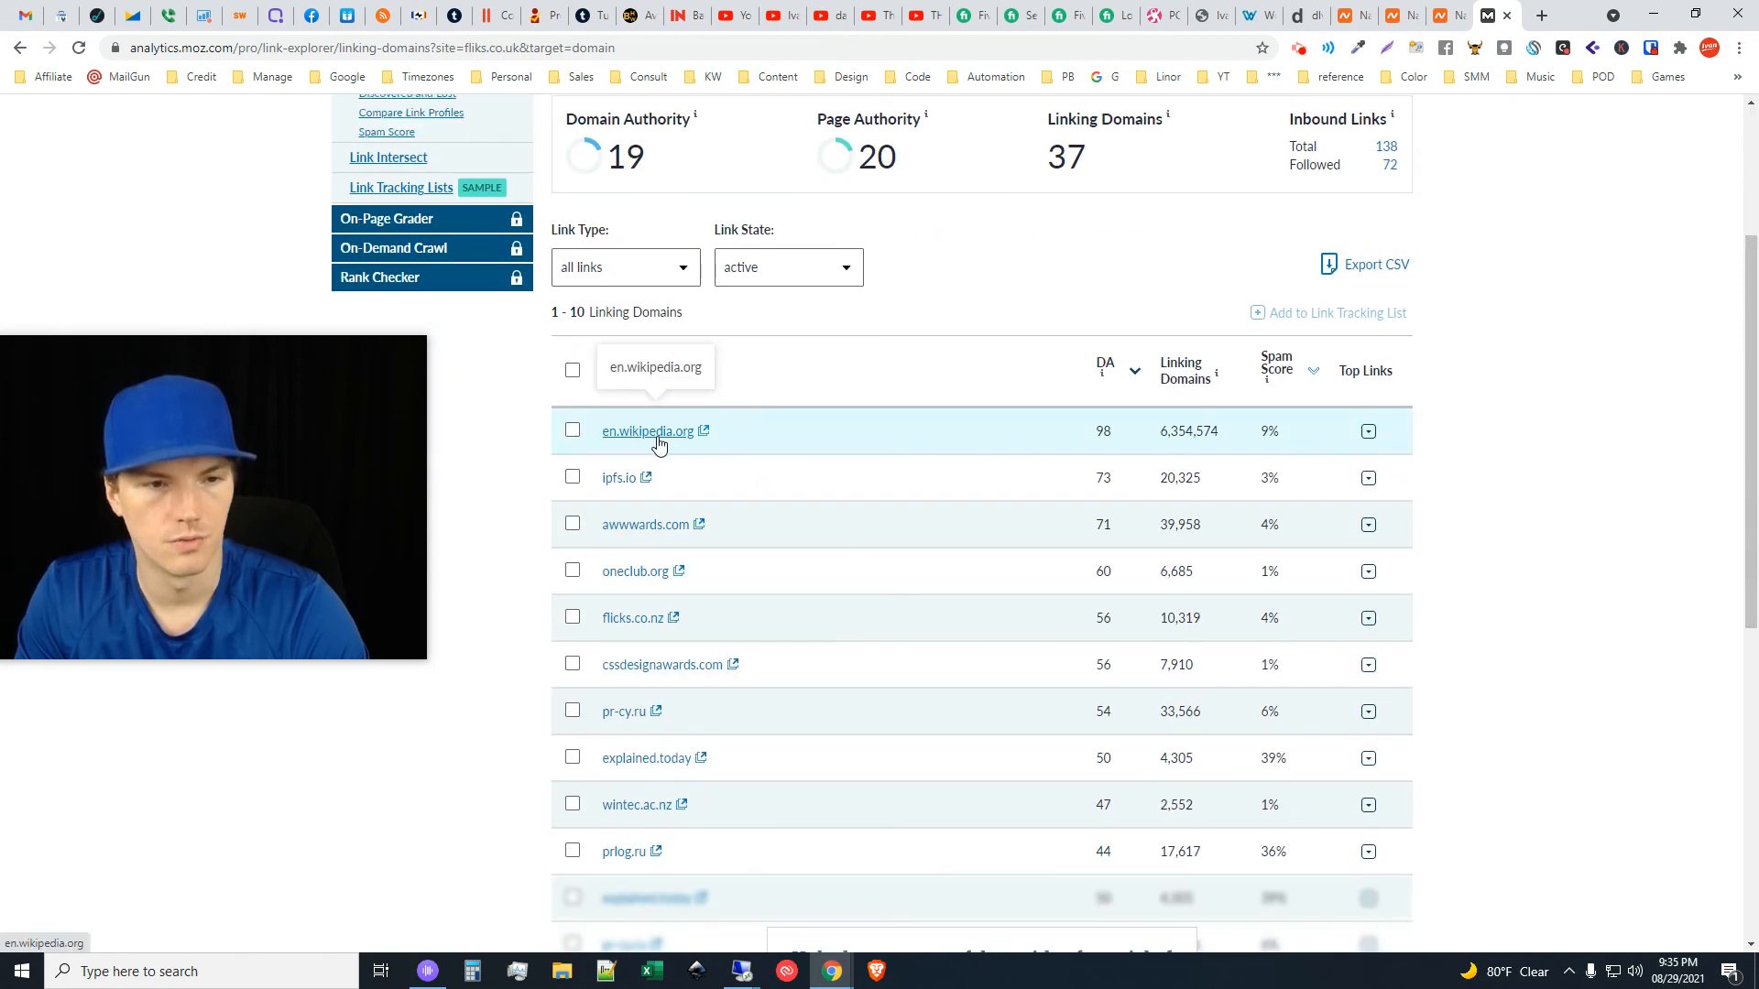
{"action": "scroll", "coordinate": [1021, 463], "scroll_direction": "up", "scroll_amount": 2}
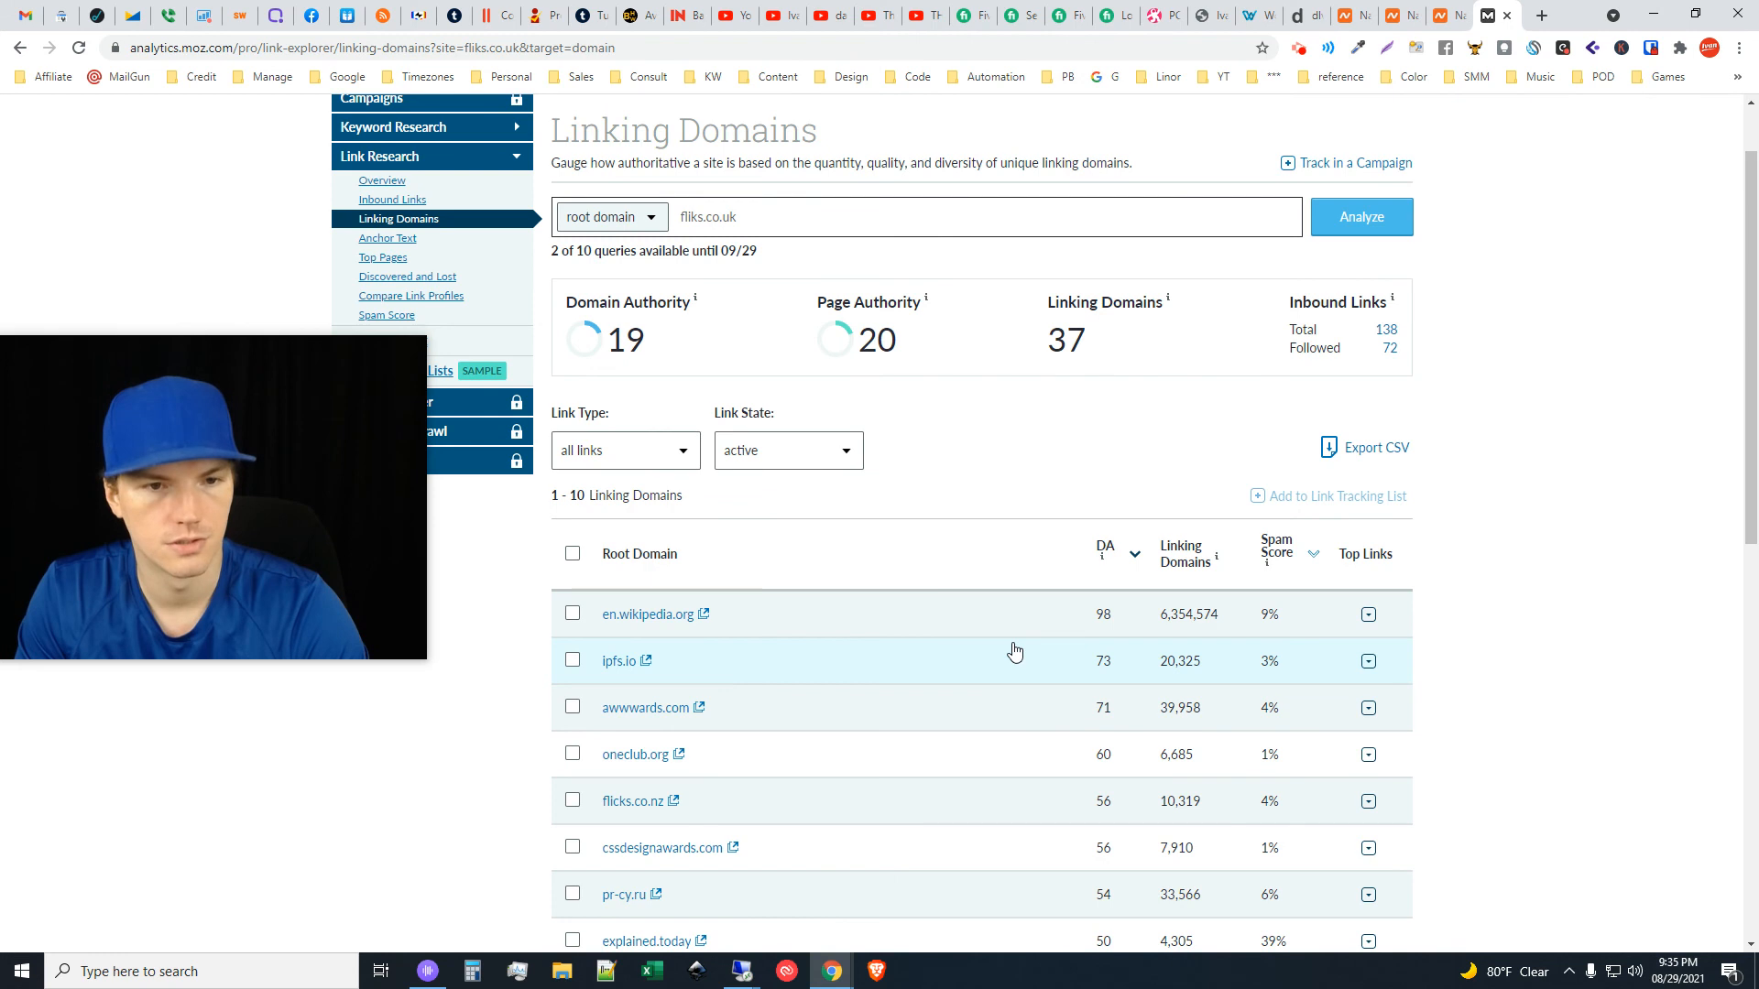
{"action": "mouse_move", "coordinate": [880, 310]}
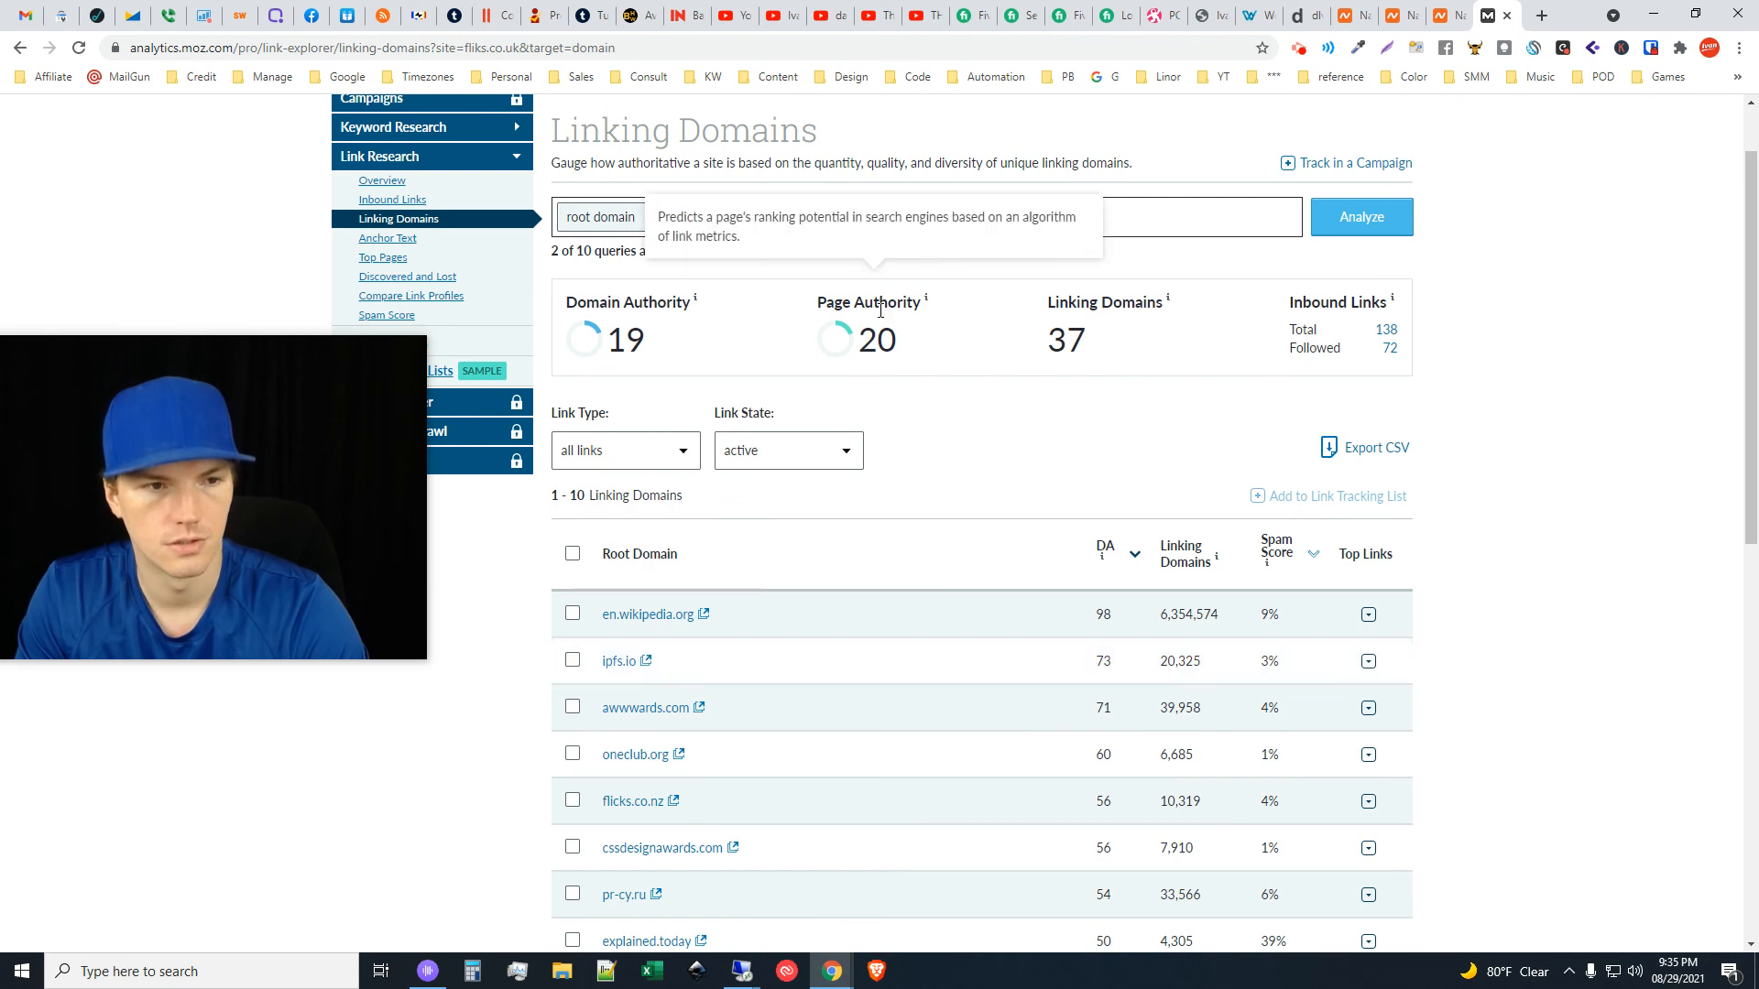
{"action": "scroll", "coordinate": [903, 614], "scroll_direction": "down", "scroll_amount": 3}
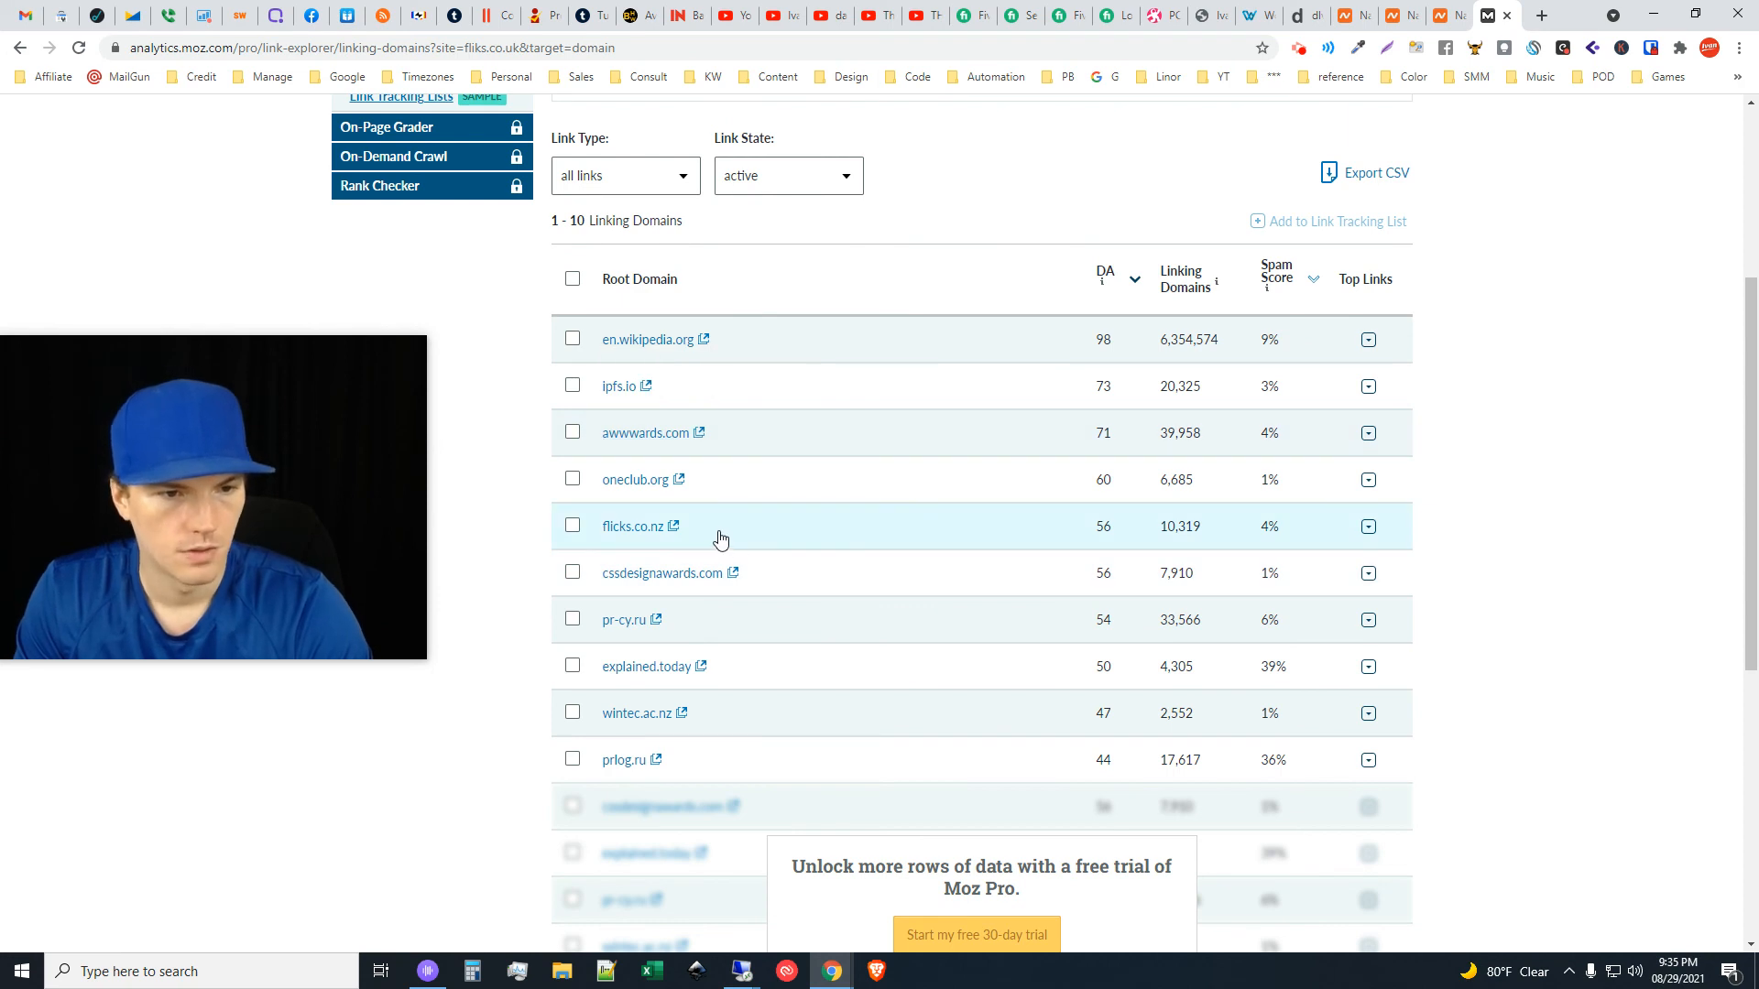
Open the linking site flicks.co.nz in a separate tab and examine its homepage down to the footer
{"action": "middle_click", "coordinate": [639, 526]}
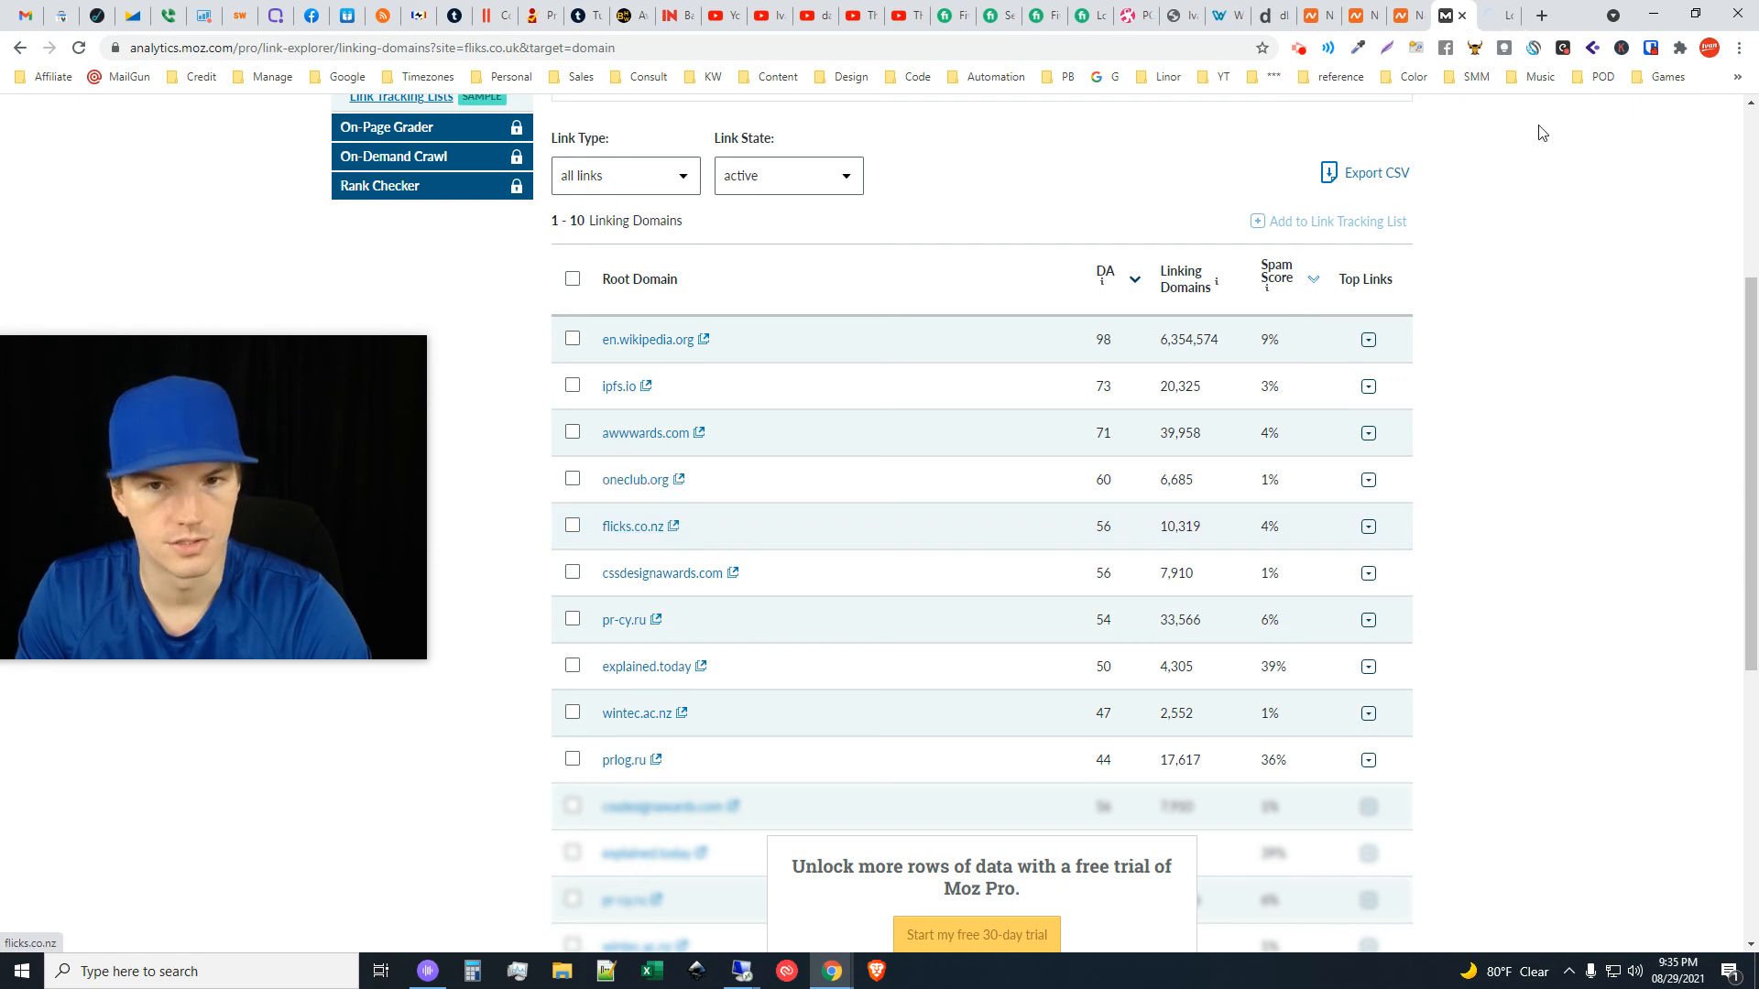
{"action": "left_click", "coordinate": [1512, 7]}
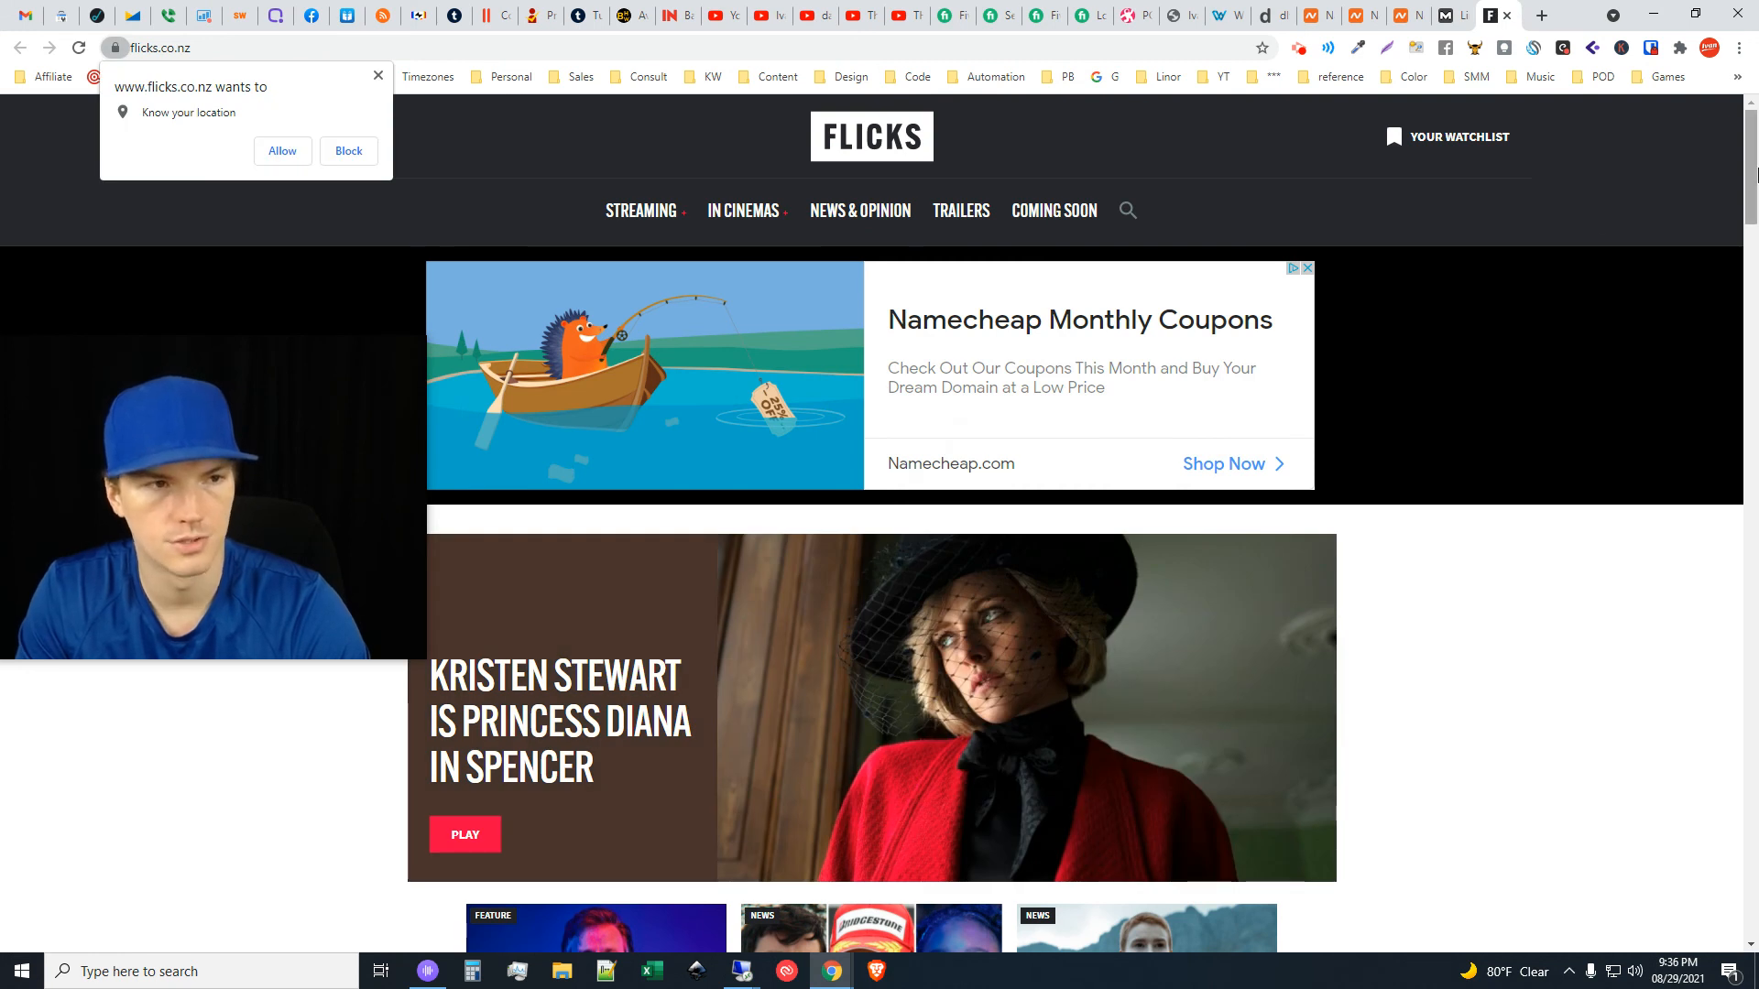
{"action": "scroll", "coordinate": [1756, 174], "scroll_direction": "down", "scroll_amount": 8}
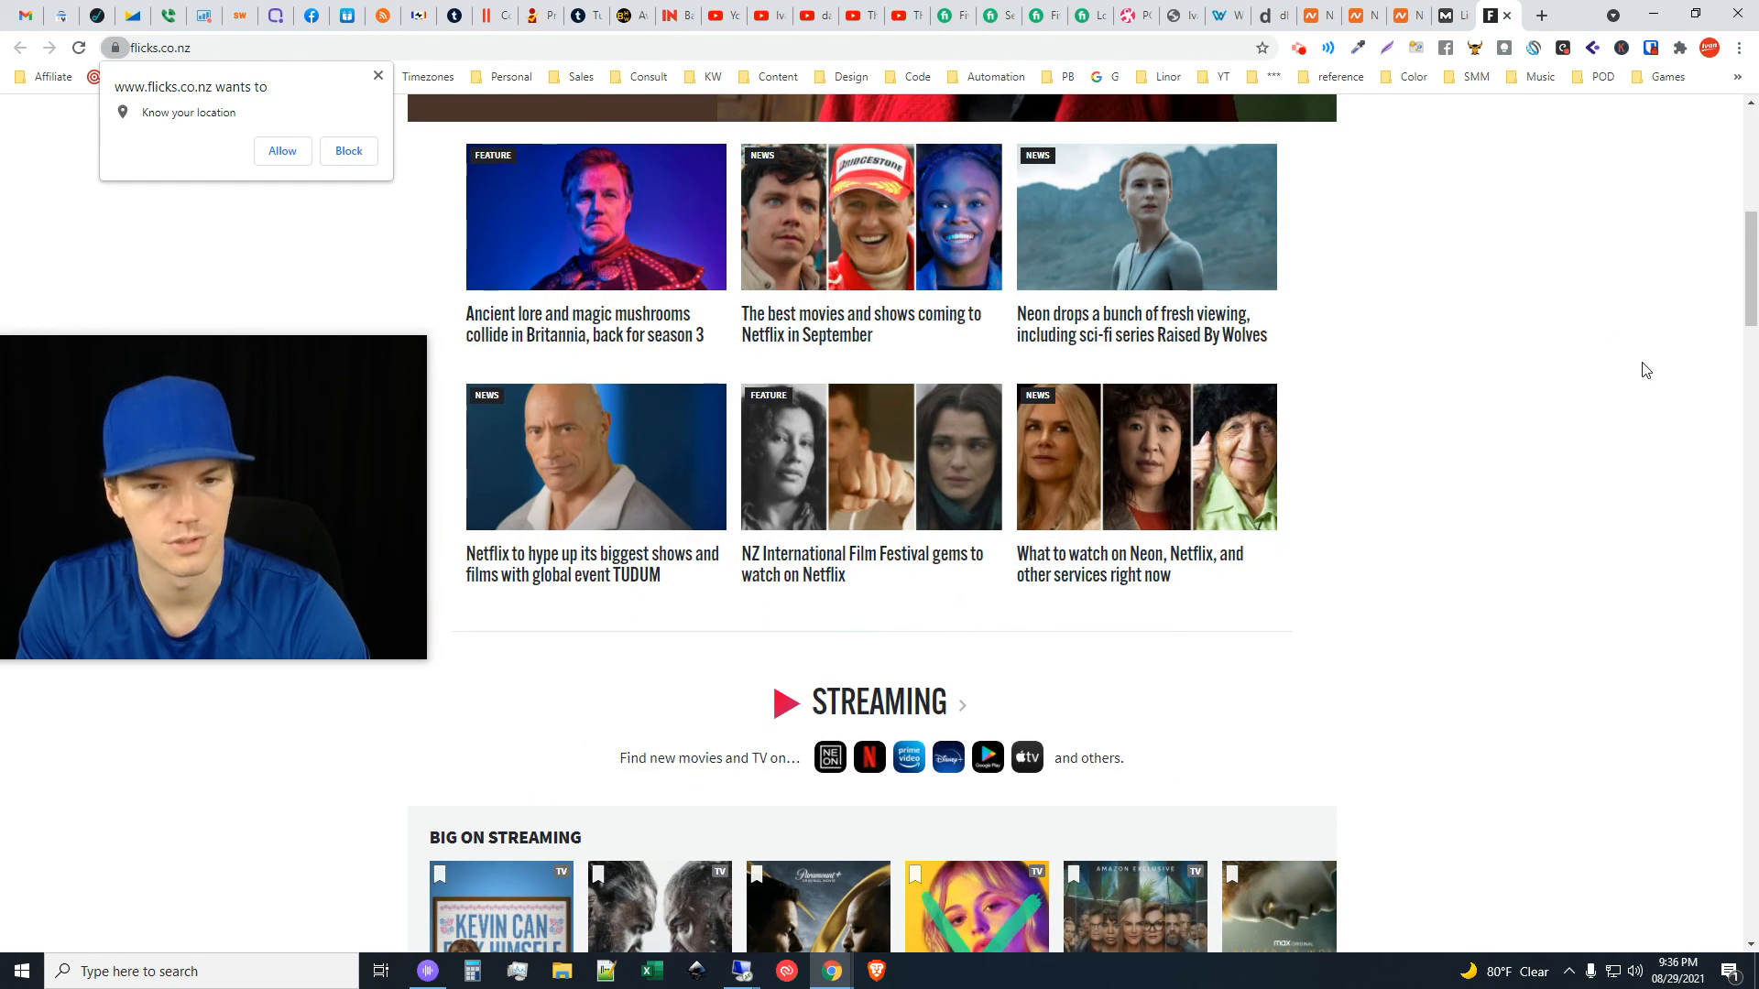
{"action": "left_click_drag", "start_coordinate": [1756, 291], "coordinate": [1756, 189]}
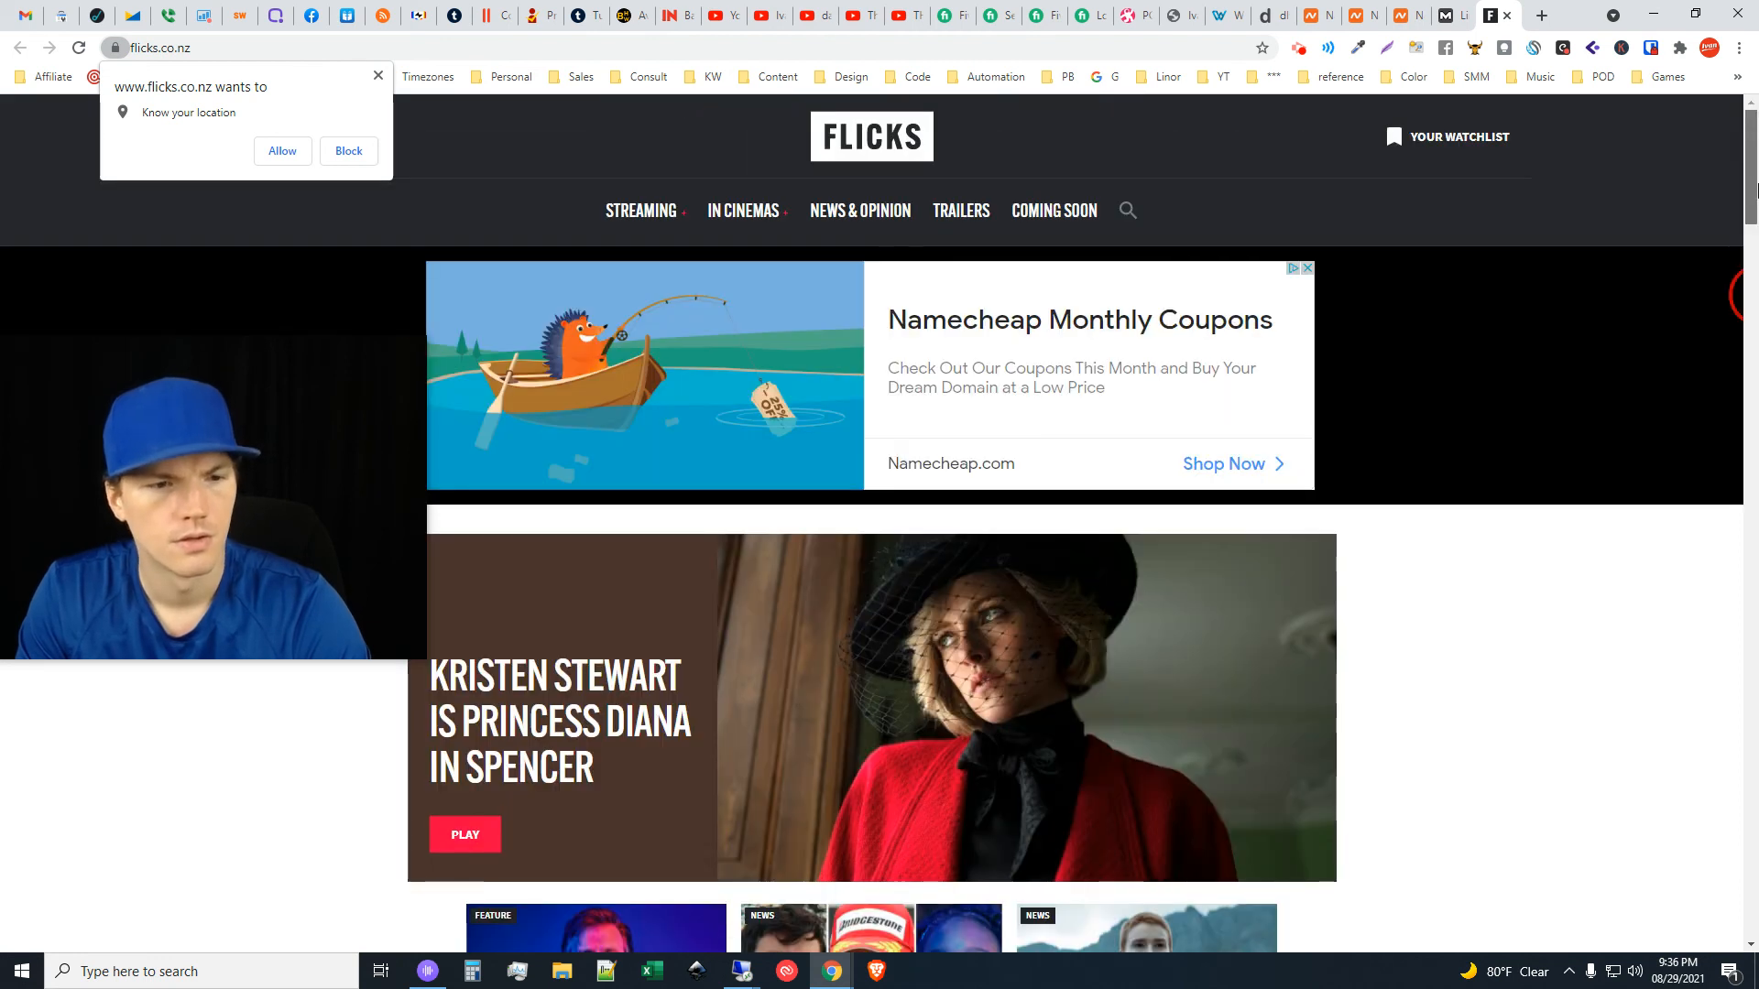
{"action": "left_click_drag", "start_coordinate": [1756, 190], "coordinate": [1719, 925]}
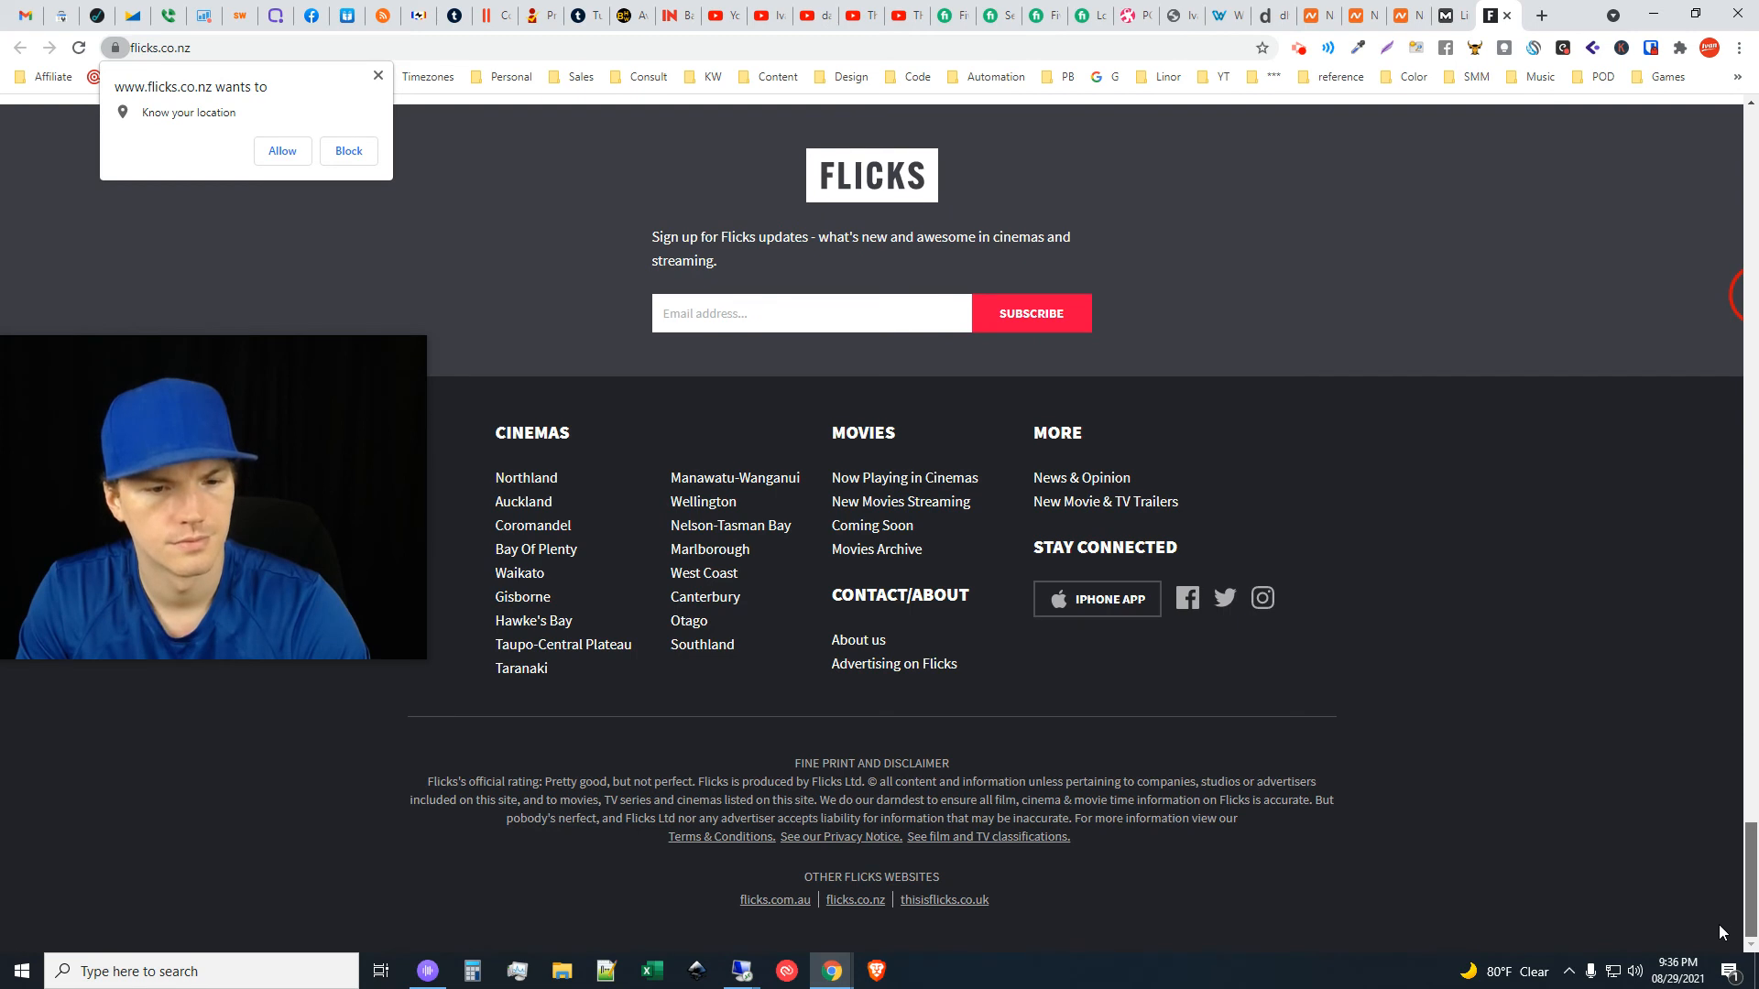
{"action": "left_click_drag", "start_coordinate": [1719, 925], "coordinate": [1719, 925]}
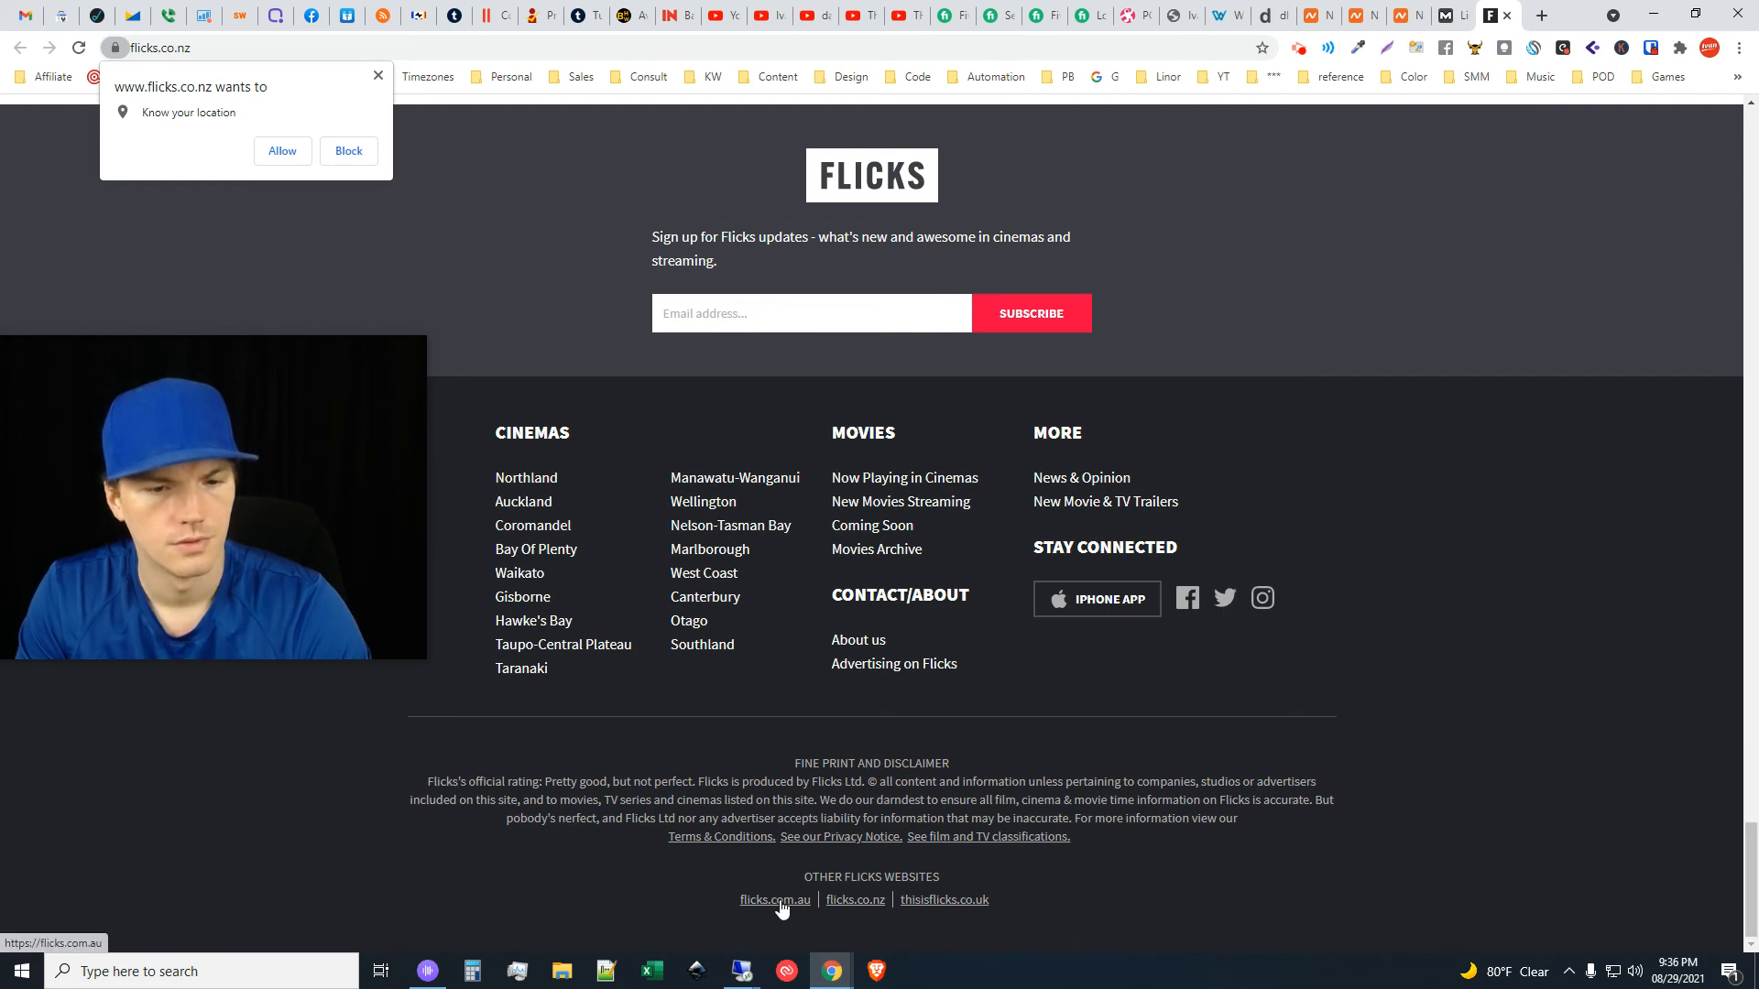
Open the thisisflicks.co.uk footer link, compare its domain with fliks.co.uk on Namecheap, and close the opened site
{"action": "left_click", "coordinate": [964, 901]}
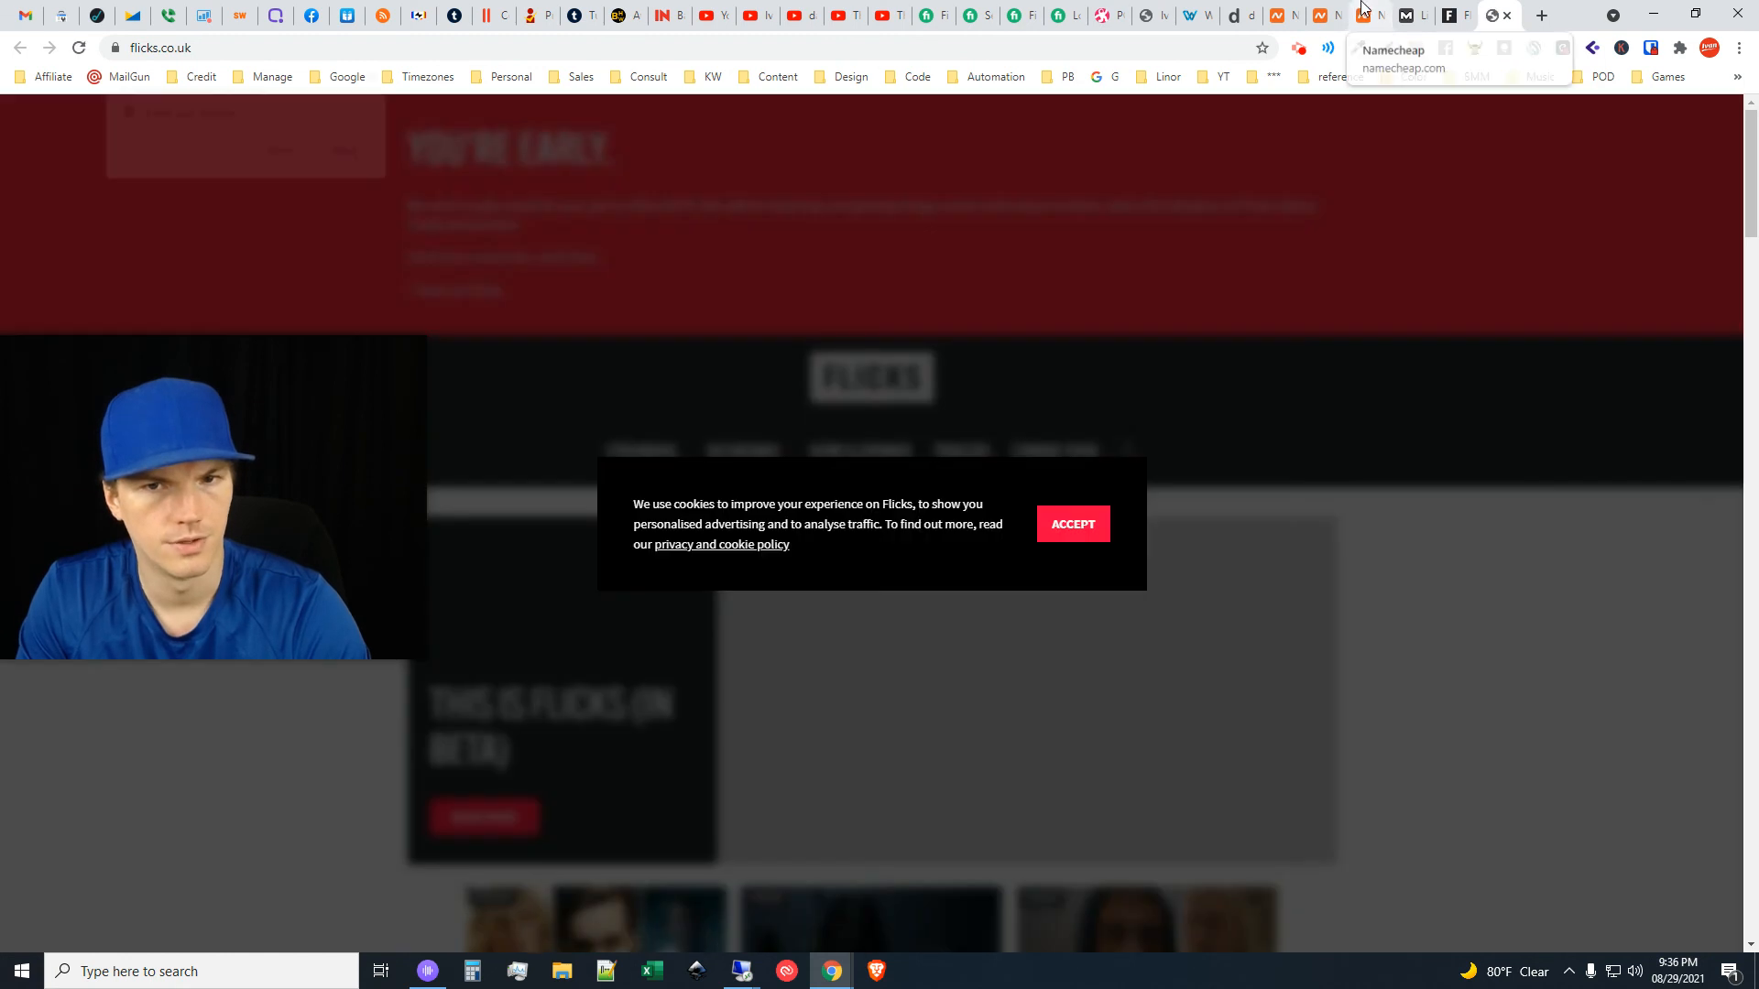
{"action": "left_click", "coordinate": [1363, 11]}
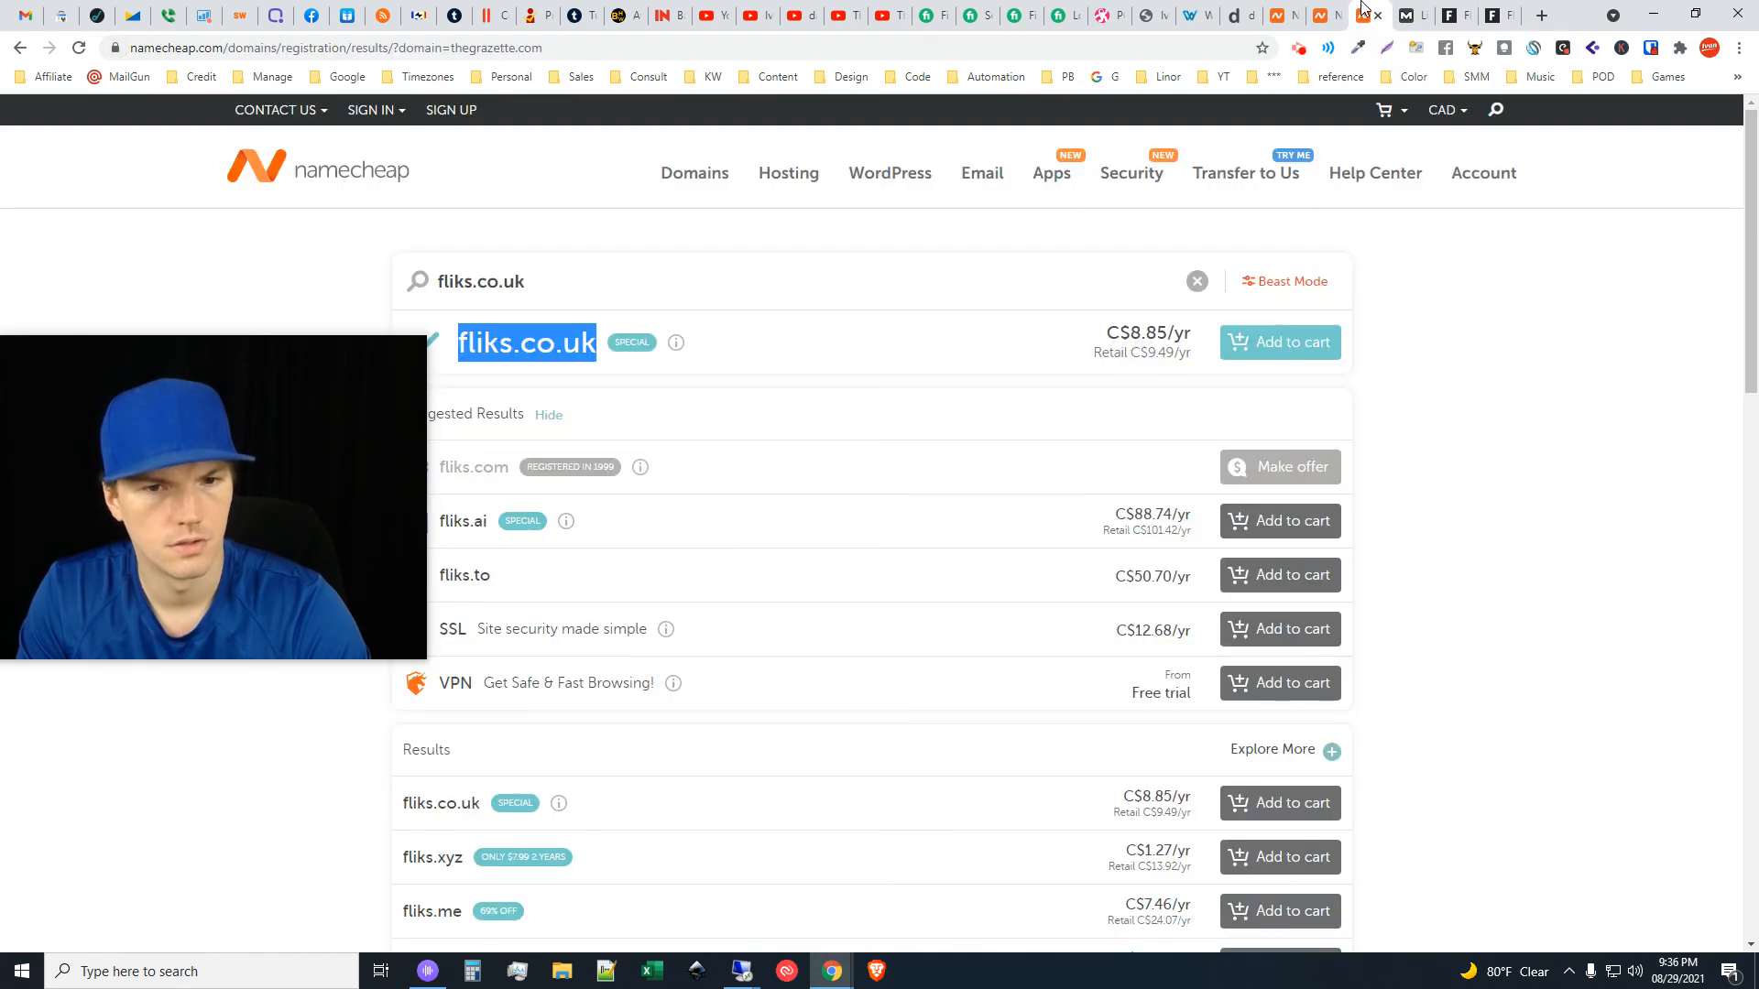
{"action": "left_click", "coordinate": [1666, 339]}
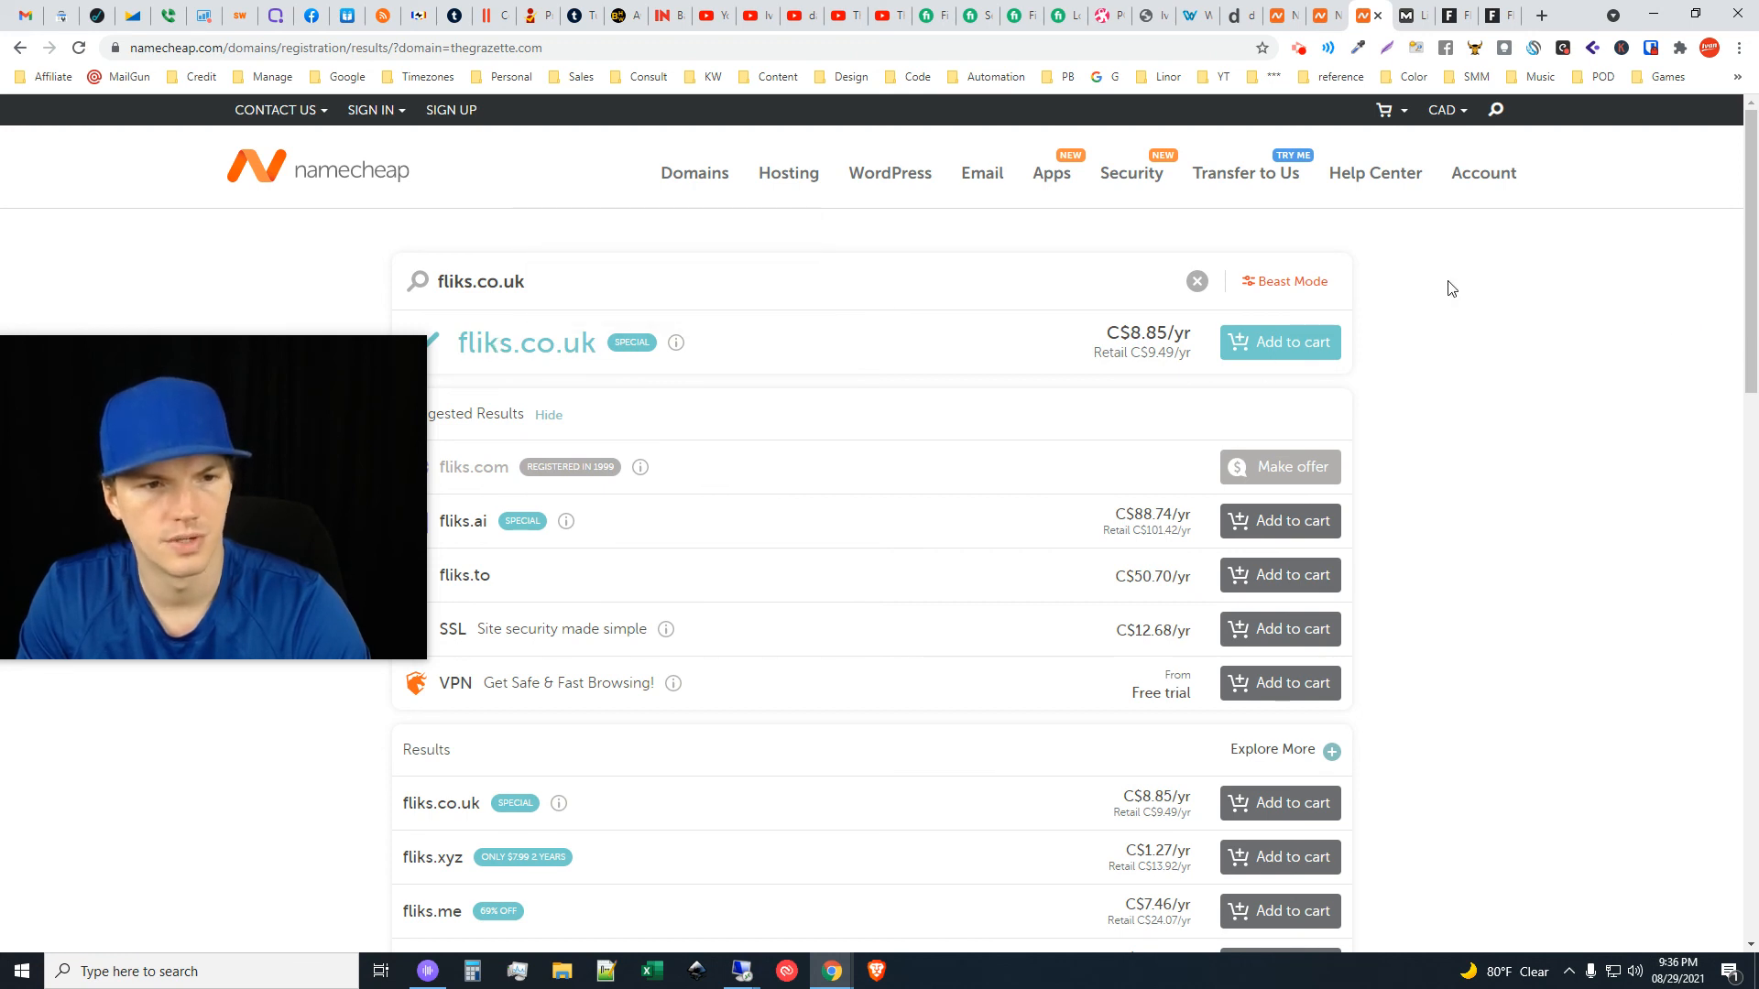
{"action": "left_click", "coordinate": [1506, 7]}
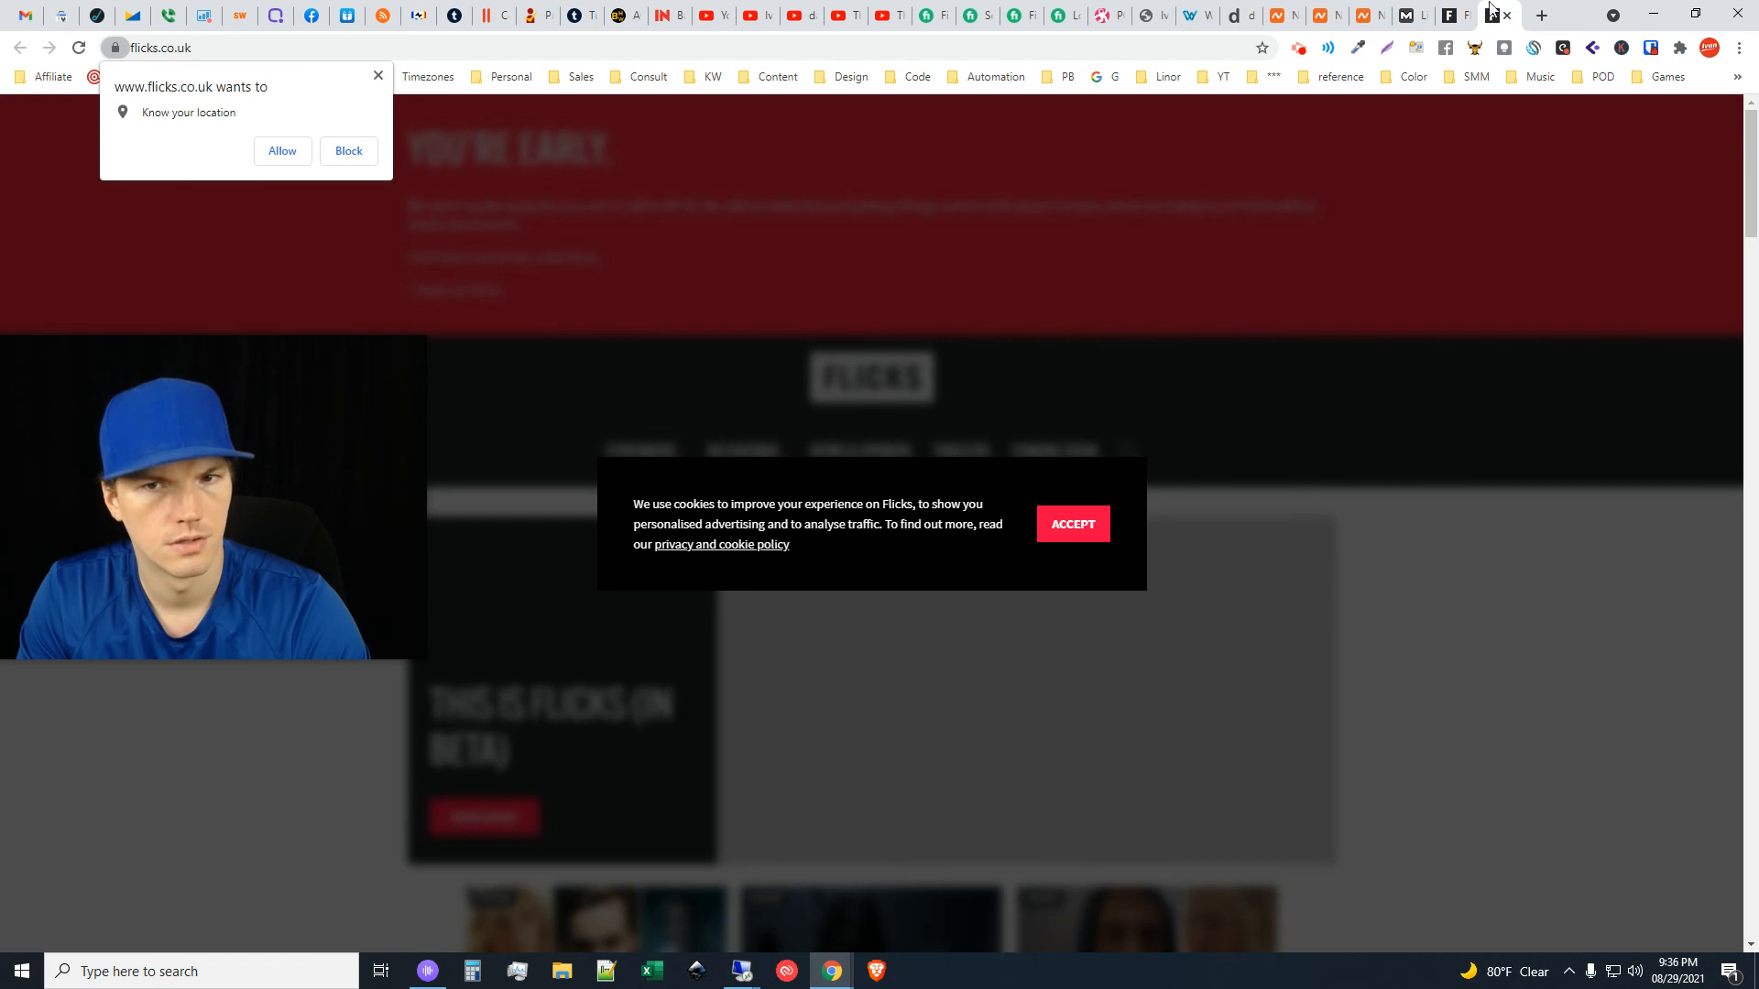
{"action": "left_click", "coordinate": [1508, 14]}
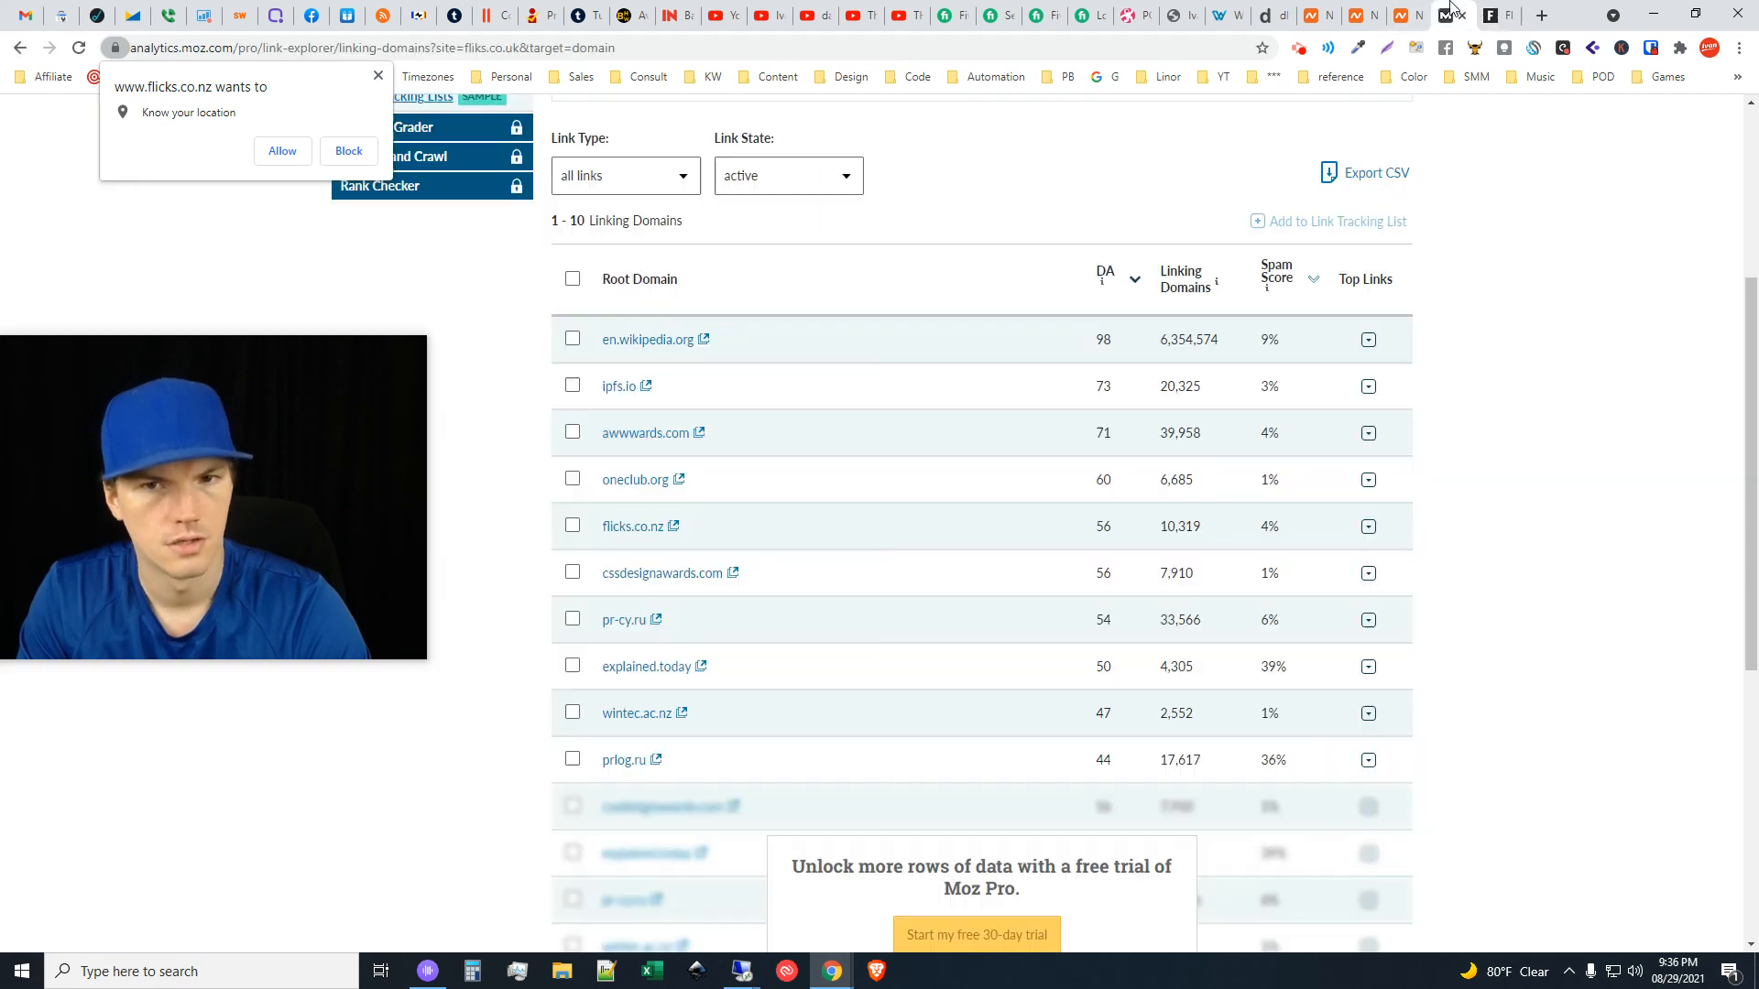
Recheck the flicks.co.nz entry among Moz's linking domains and close the flicks.co.nz site
{"action": "left_click", "coordinate": [1449, 12]}
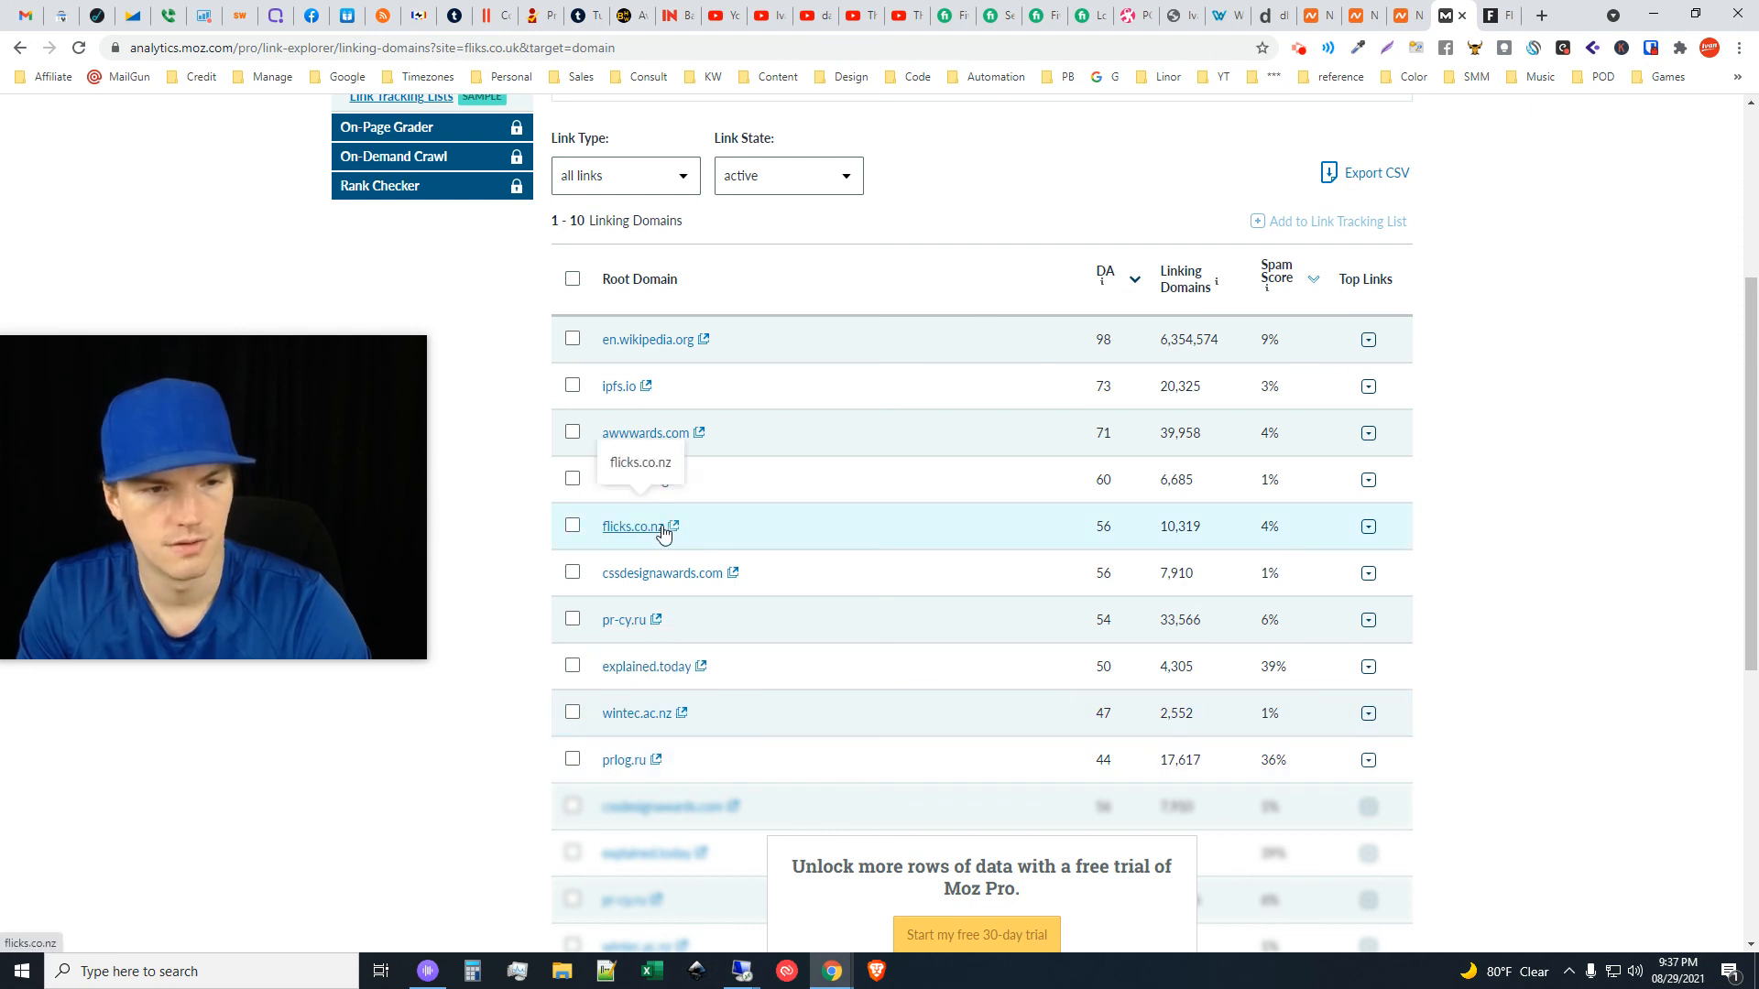
{"action": "left_click_drag", "start_coordinate": [1751, 466], "coordinate": [1722, 156]}
{"action": "left_click", "coordinate": [1491, 9]}
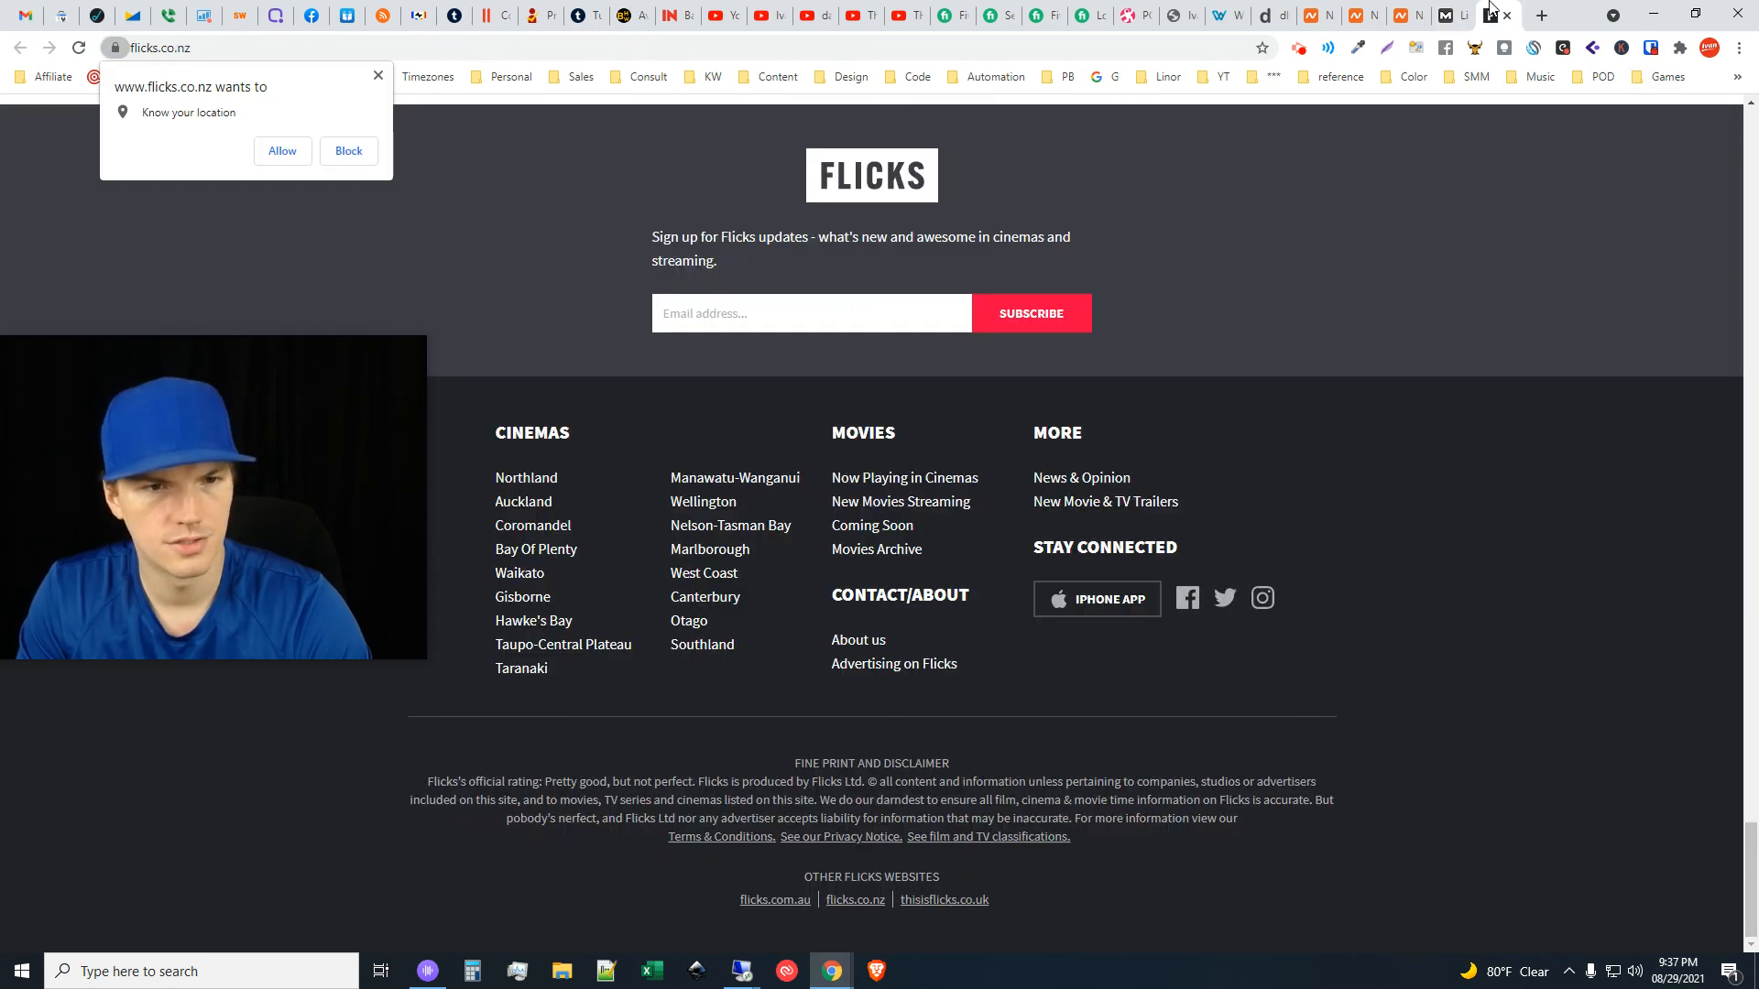
{"action": "left_click", "coordinate": [1507, 15]}
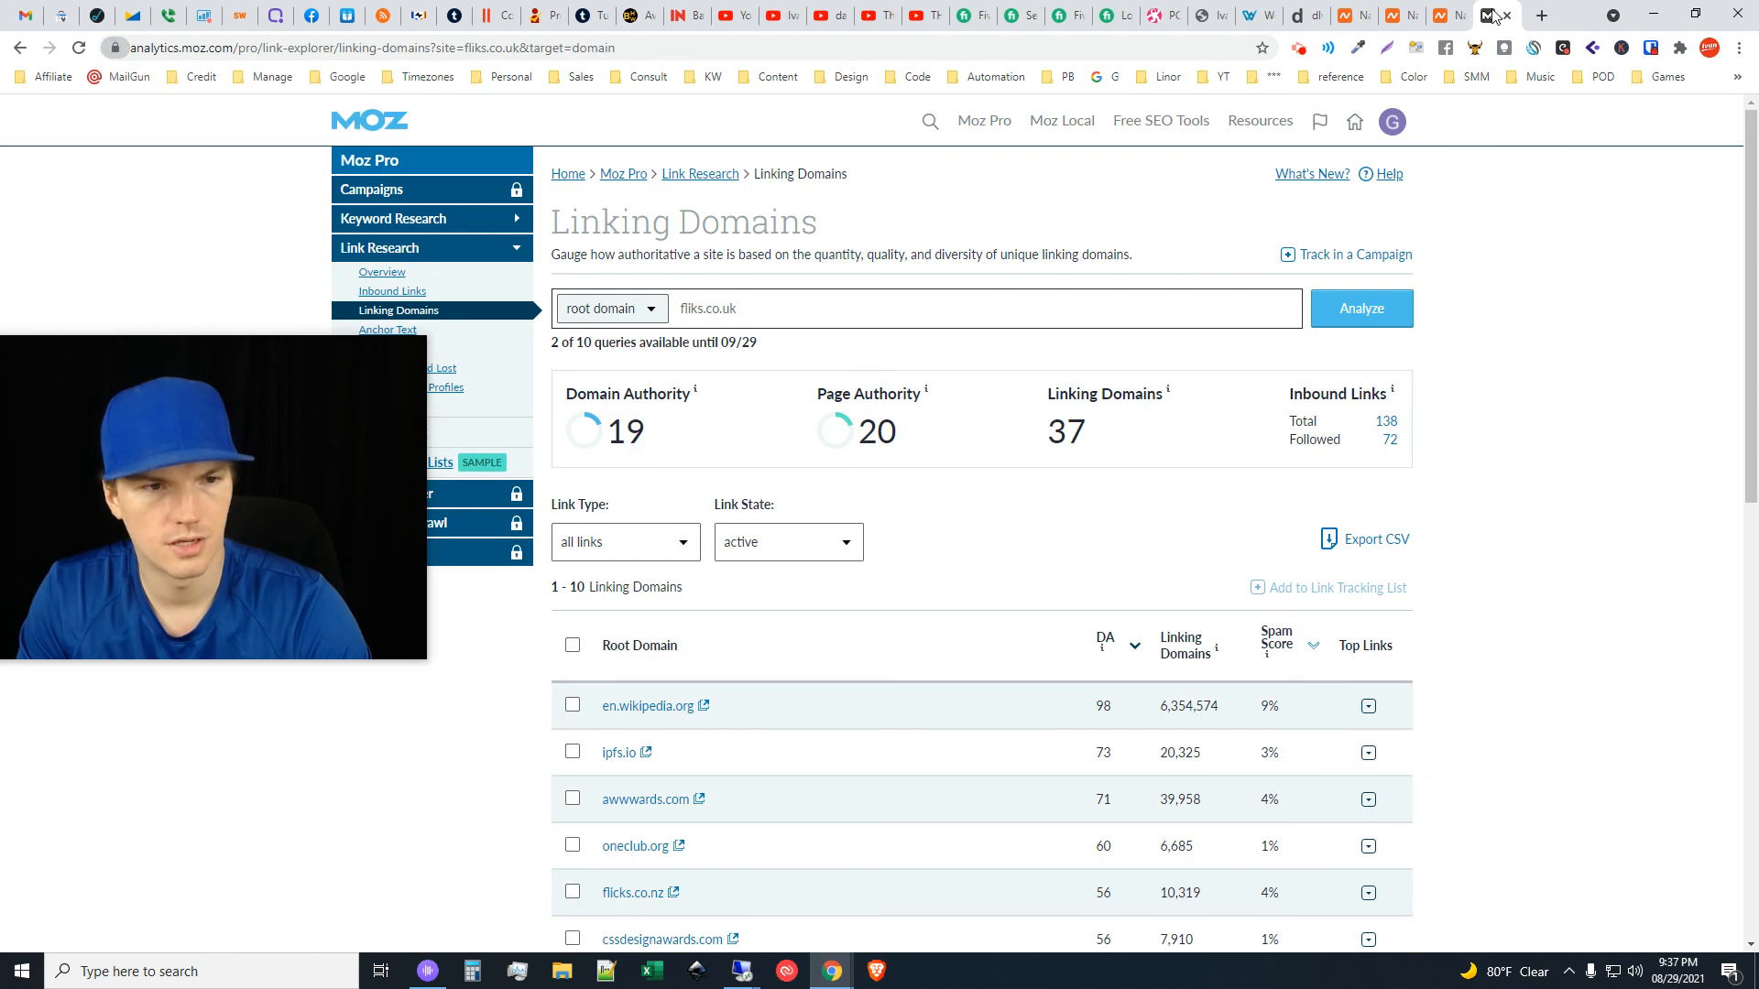
Check the domain name analyzed in Moz and view the individual inbound links to fliks.co.uk
{"action": "double_click", "coordinate": [718, 308]}
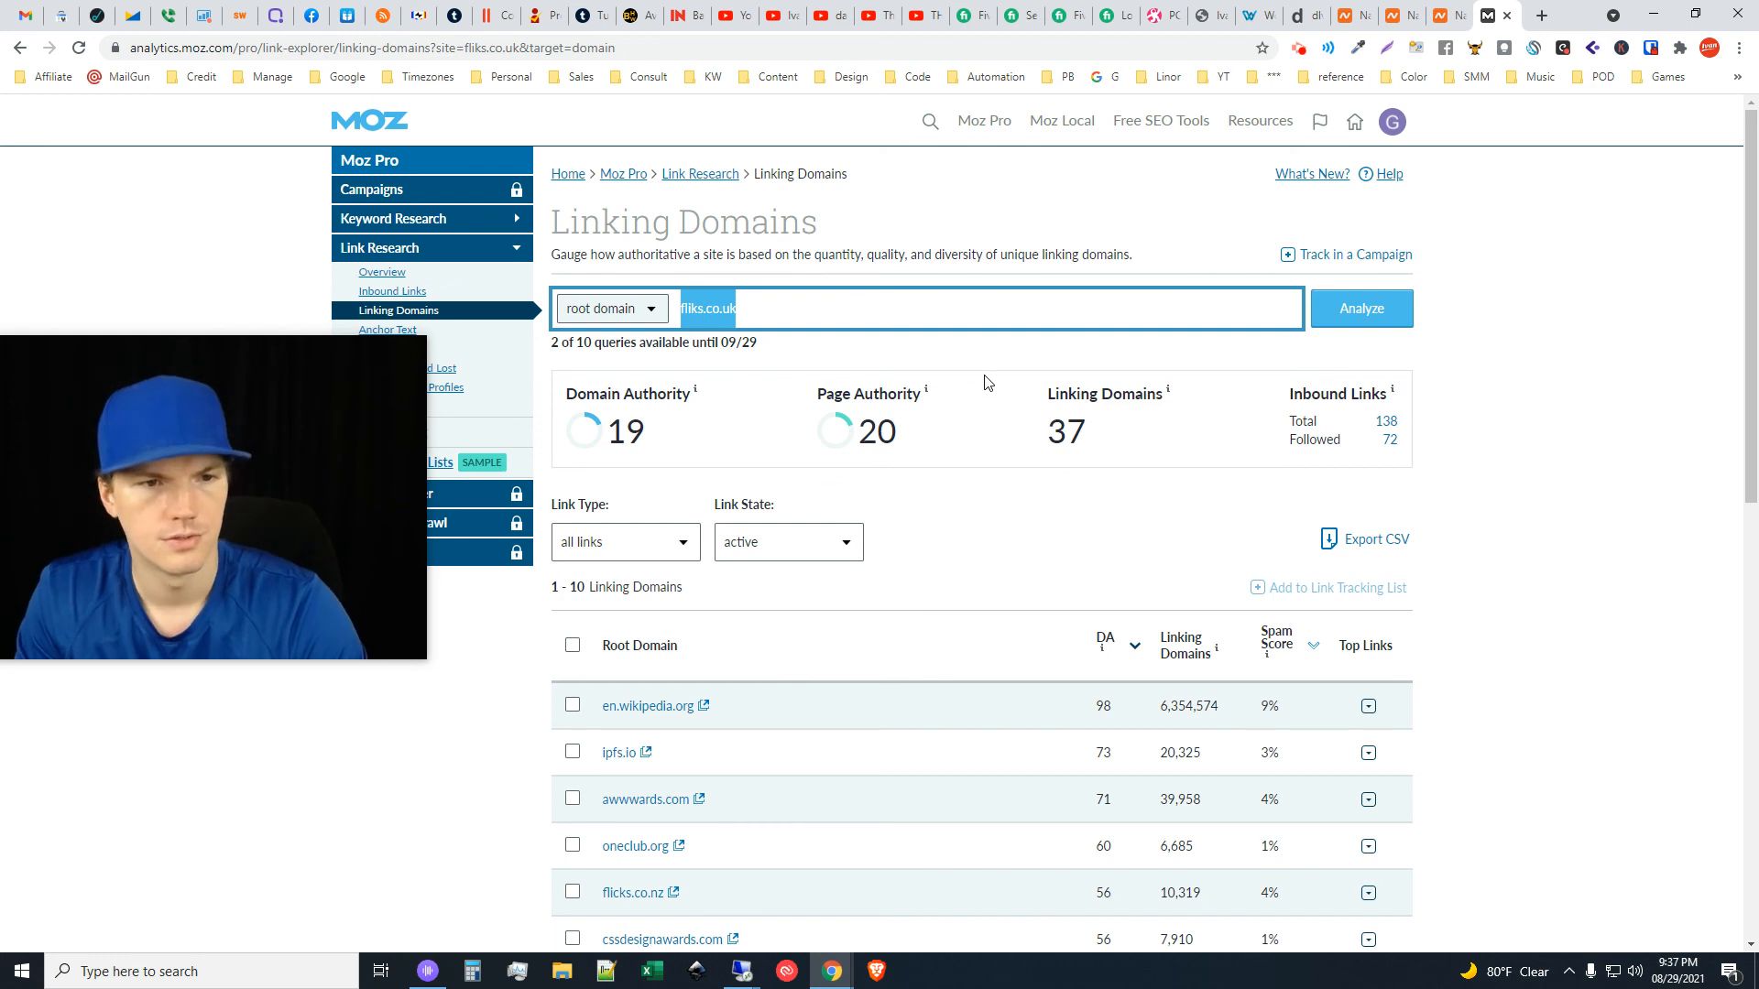
{"action": "left_click", "coordinate": [1509, 426]}
{"action": "scroll", "coordinate": [1052, 511], "scroll_direction": "down", "scroll_amount": 2}
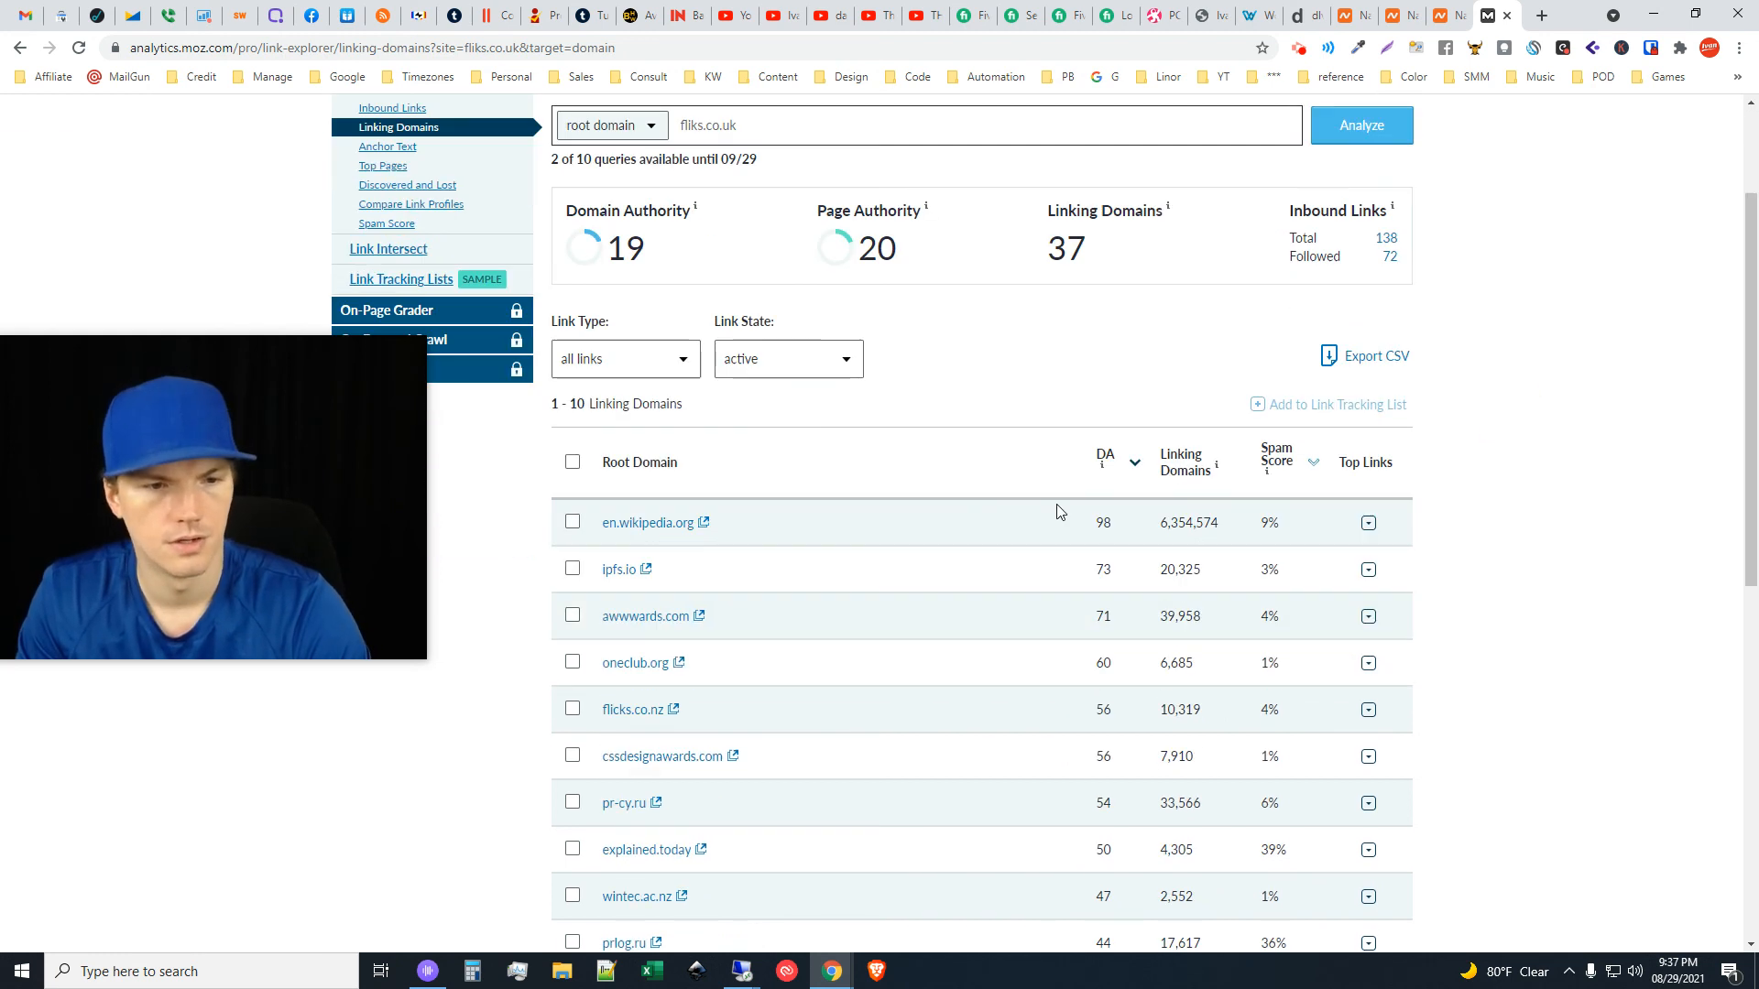
{"action": "scroll", "coordinate": [659, 529], "scroll_direction": "up", "scroll_amount": 2}
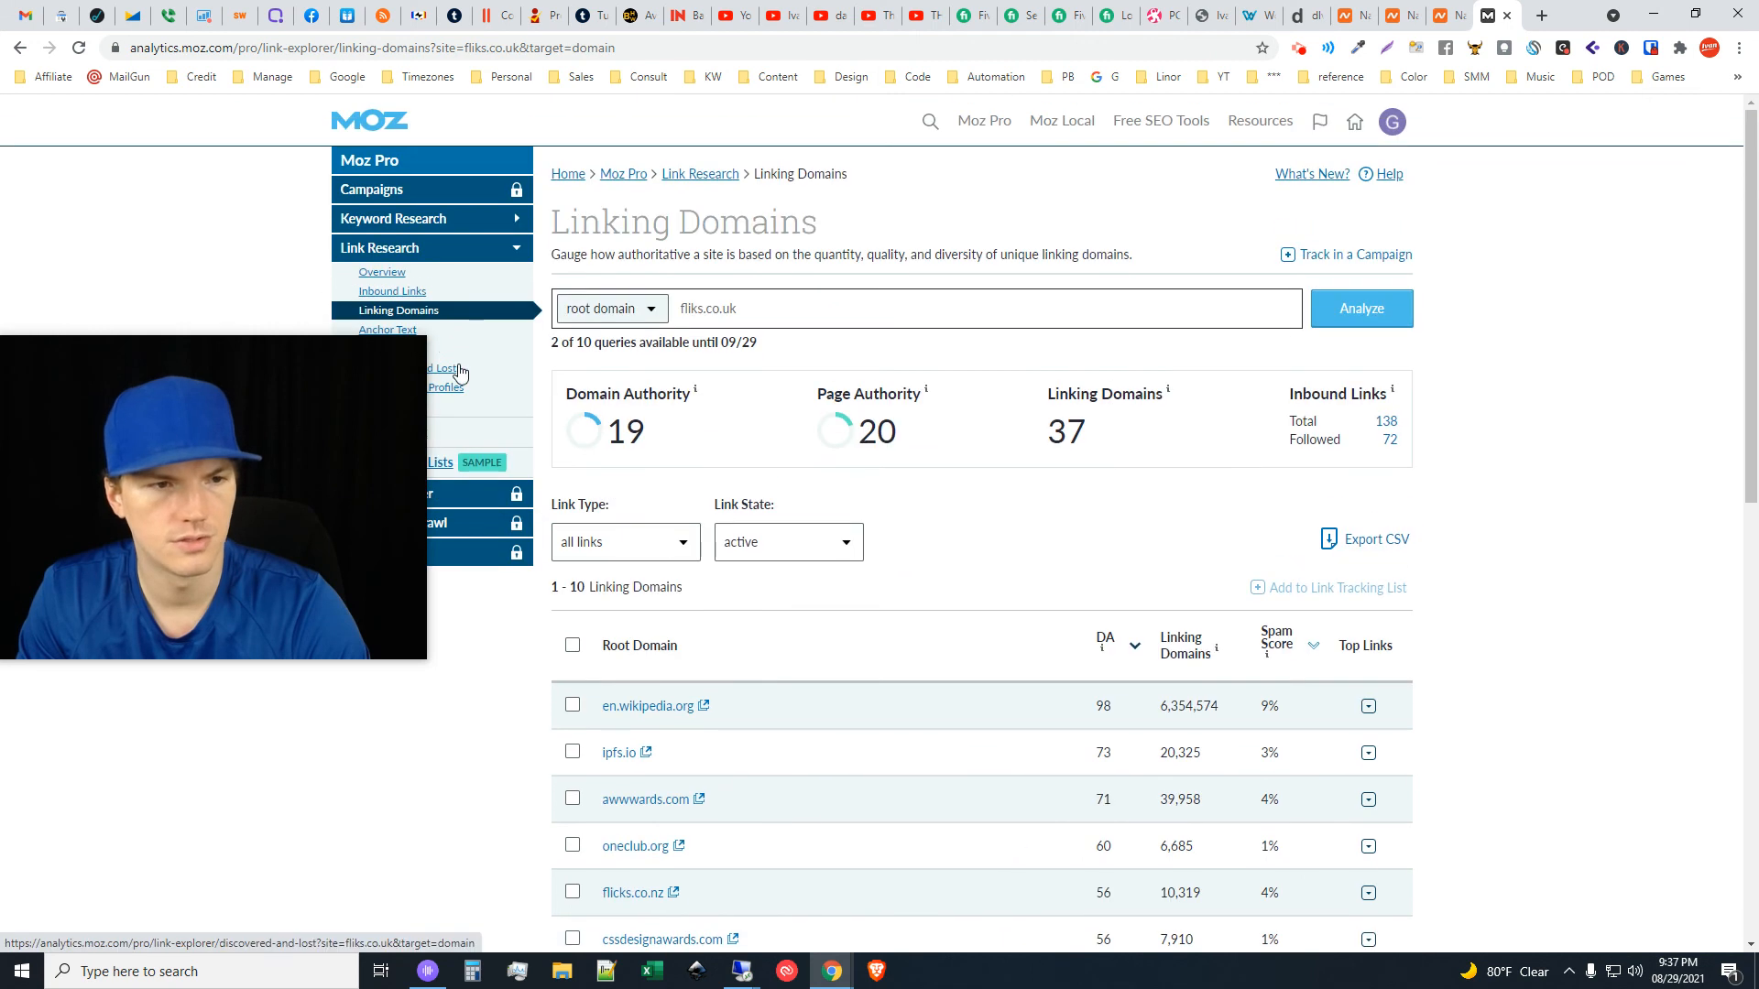
{"action": "left_click", "coordinate": [394, 291]}
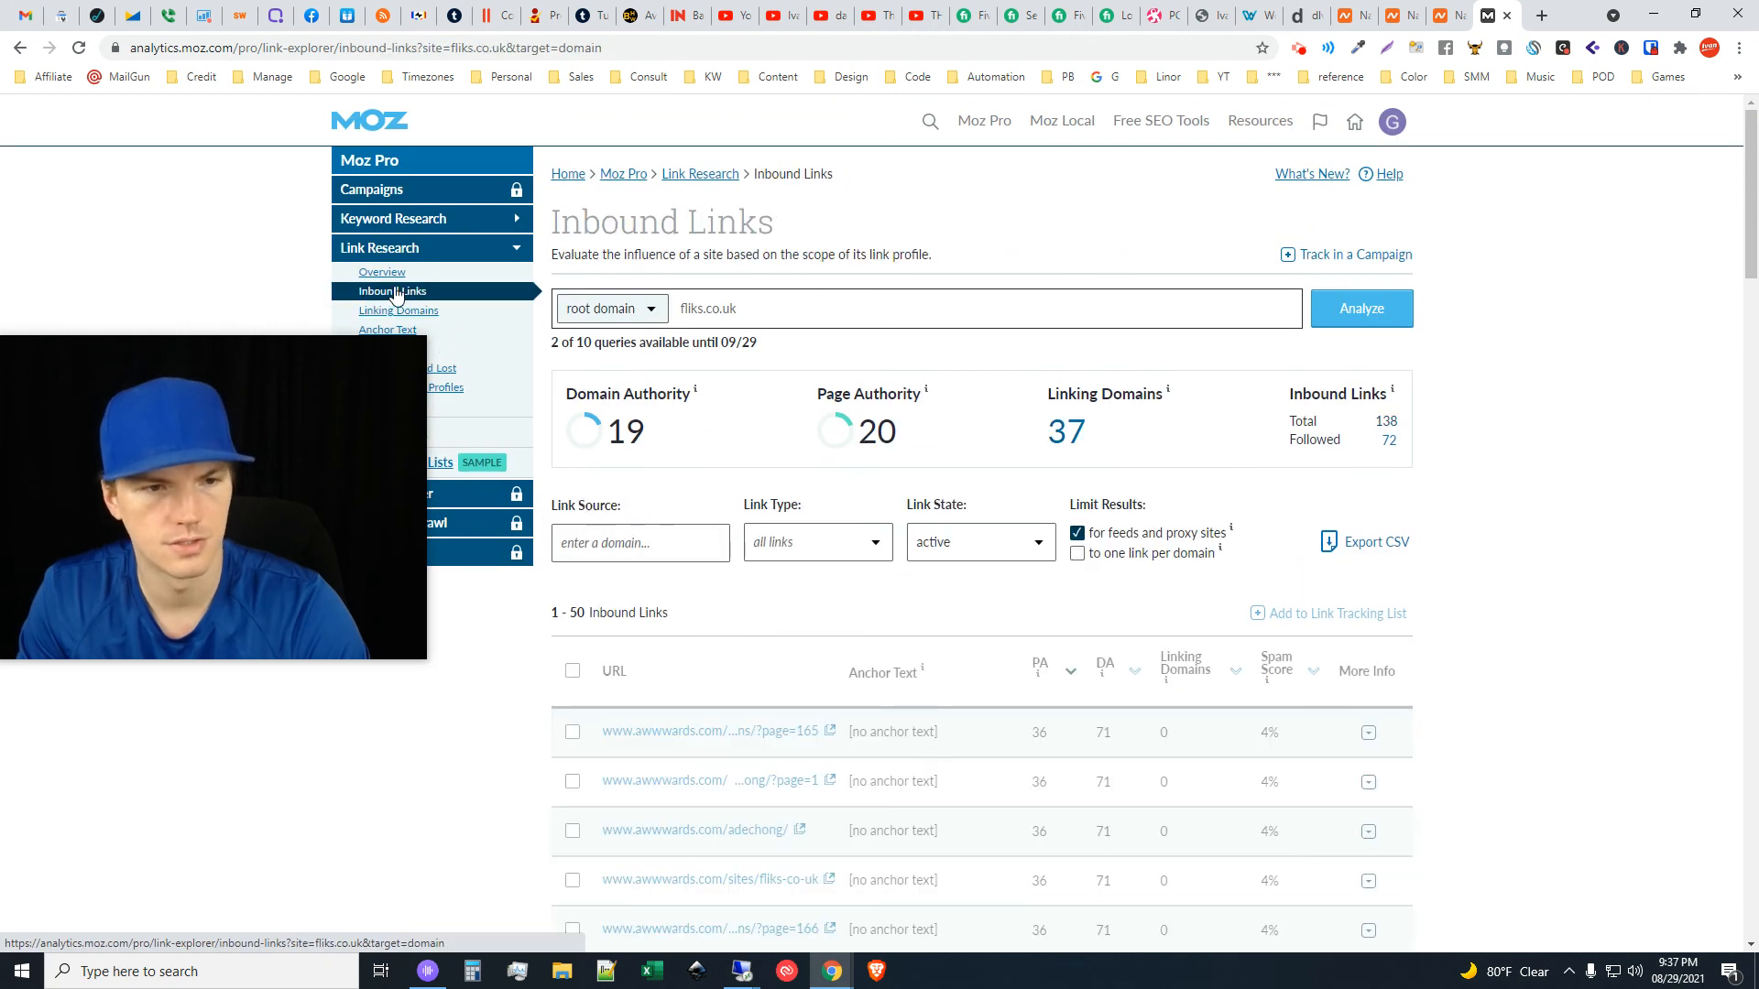
{"action": "scroll", "coordinate": [1587, 685], "scroll_direction": "down", "scroll_amount": 3}
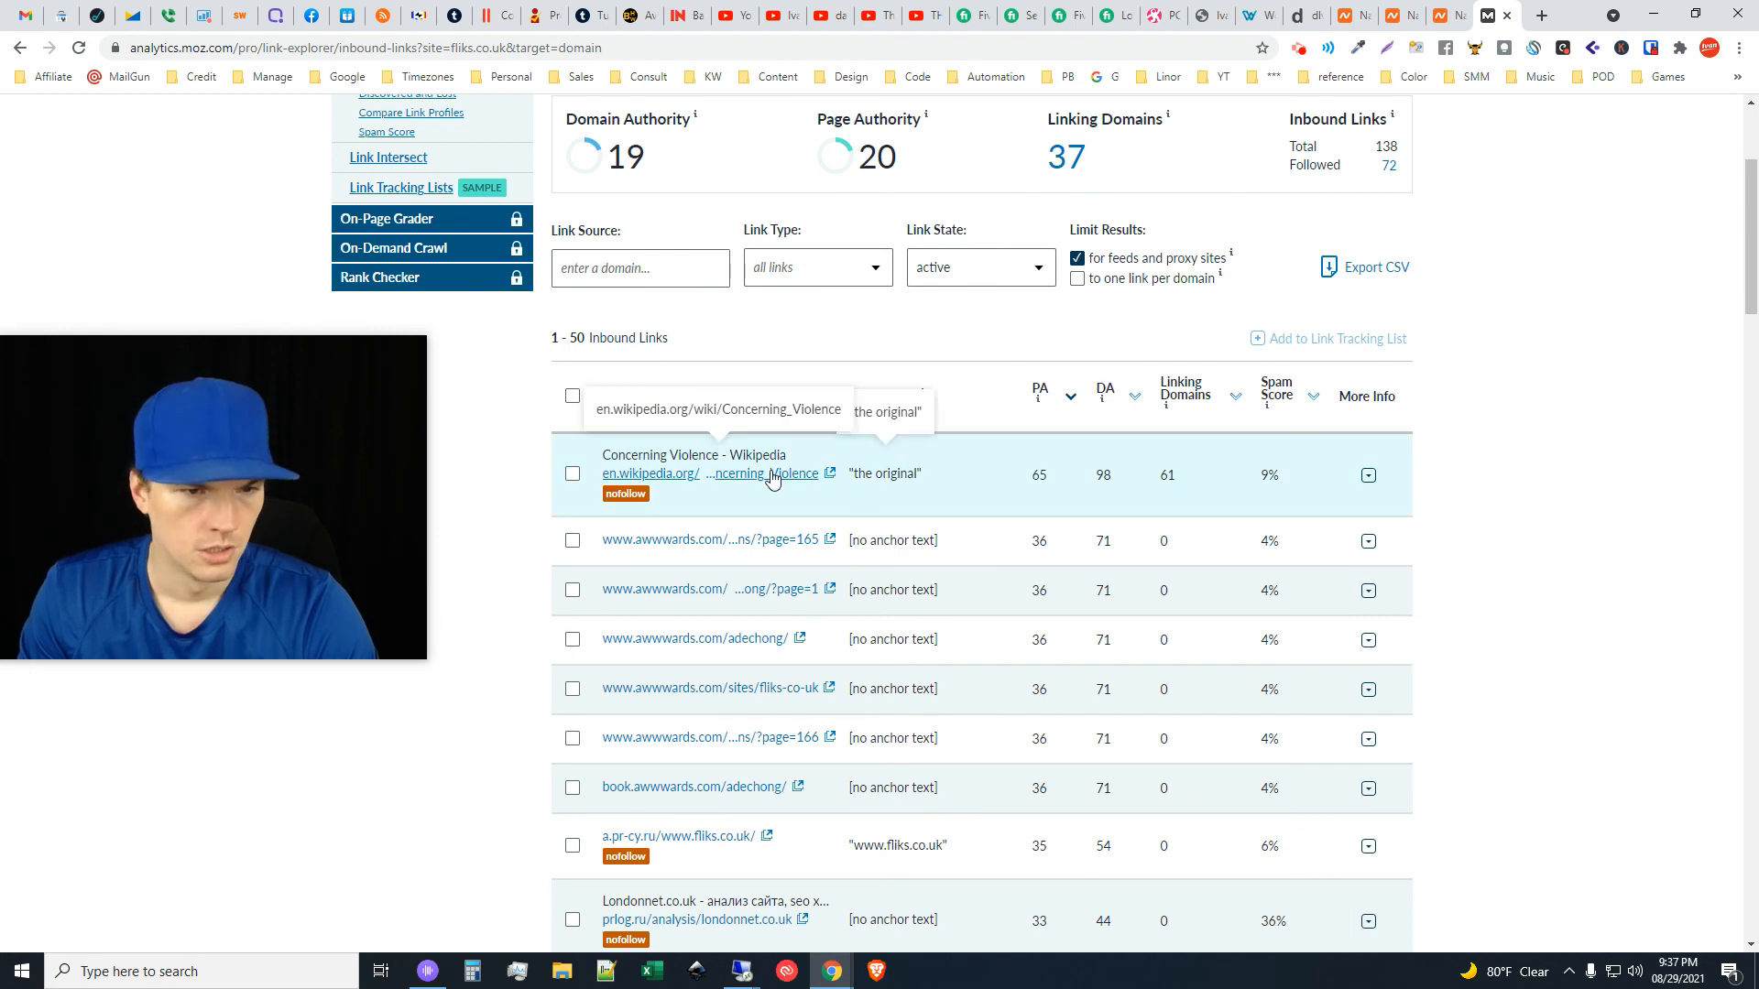
Open the linking Wikipedia article Concerning Violence in a separate tab and search its text for "flik"
{"action": "middle_click", "coordinate": [720, 484]}
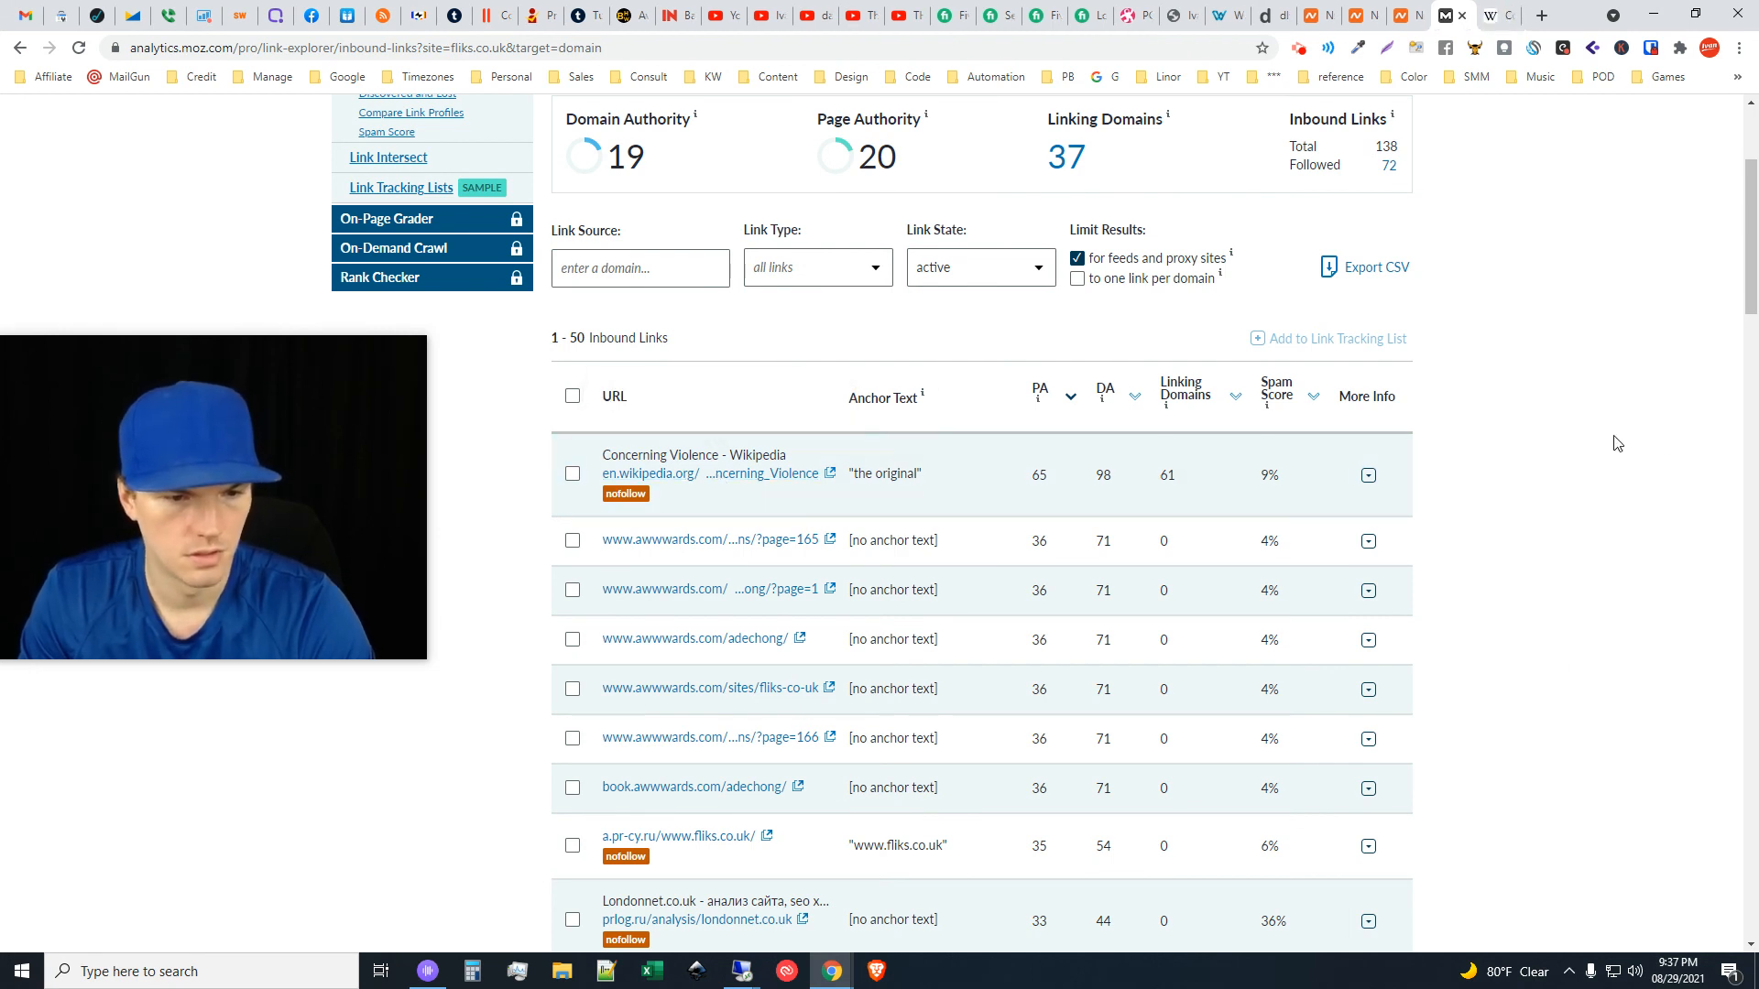
{"action": "left_click", "coordinate": [1500, 11]}
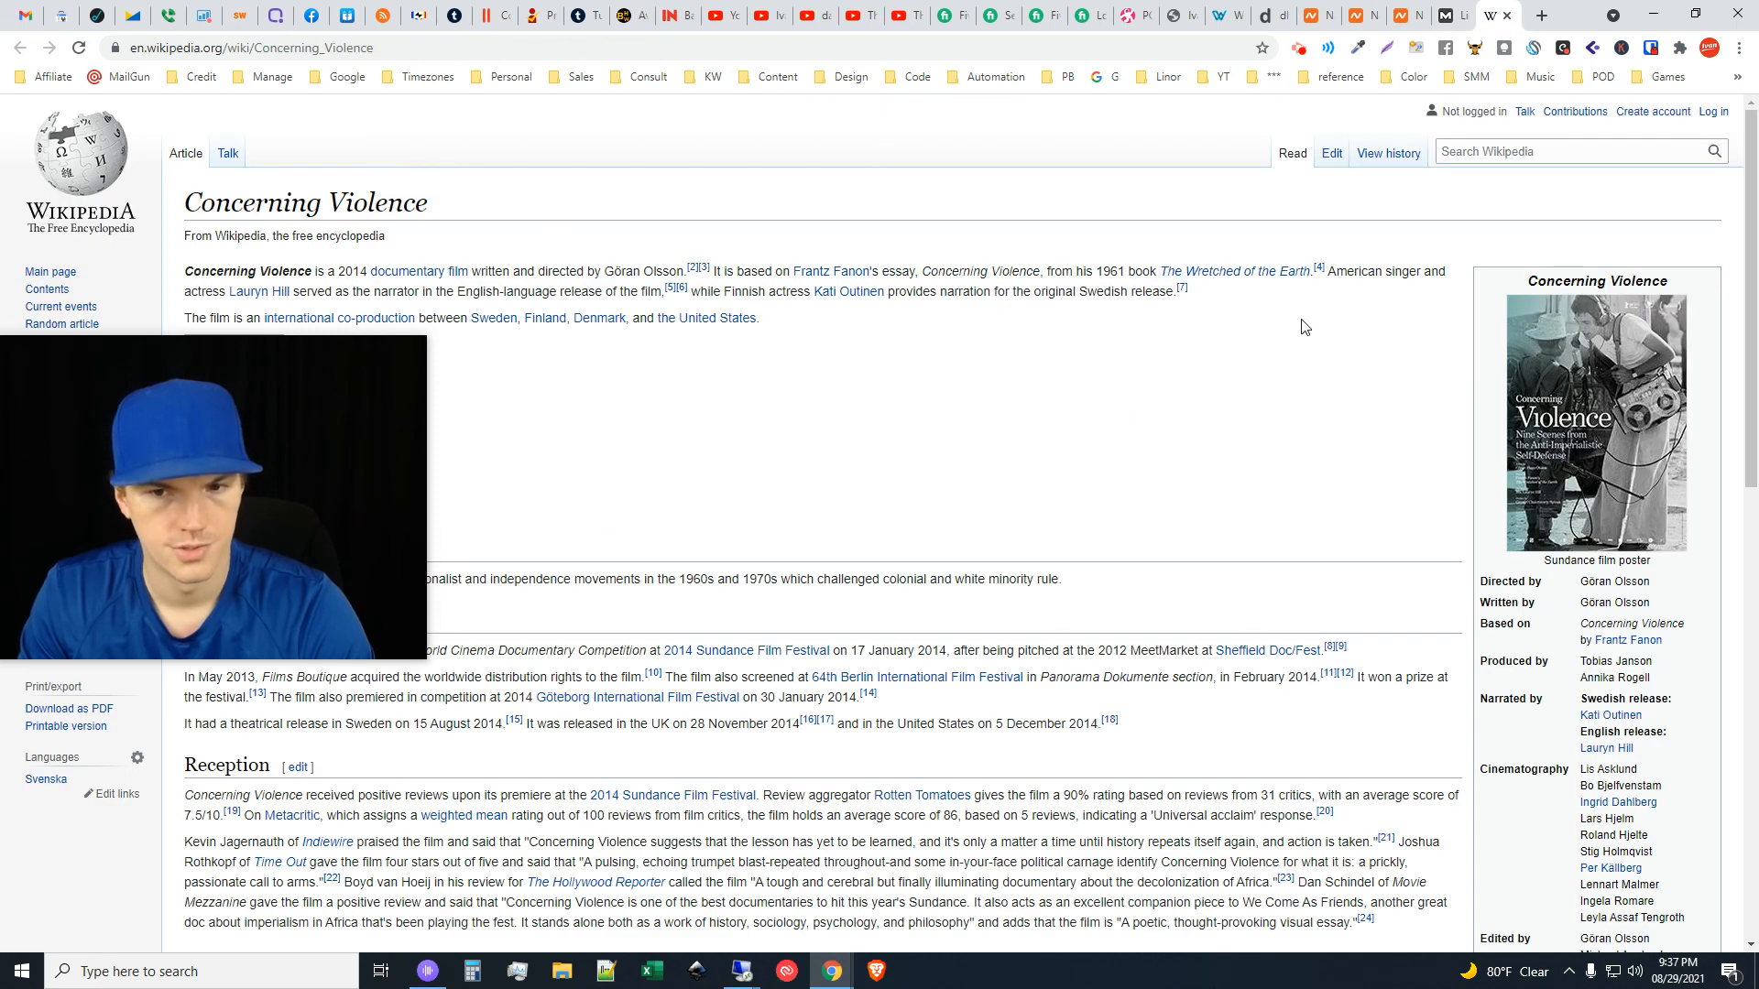
{"action": "key", "text": "ctrl+f"}
{"action": "type", "text": "flik"}
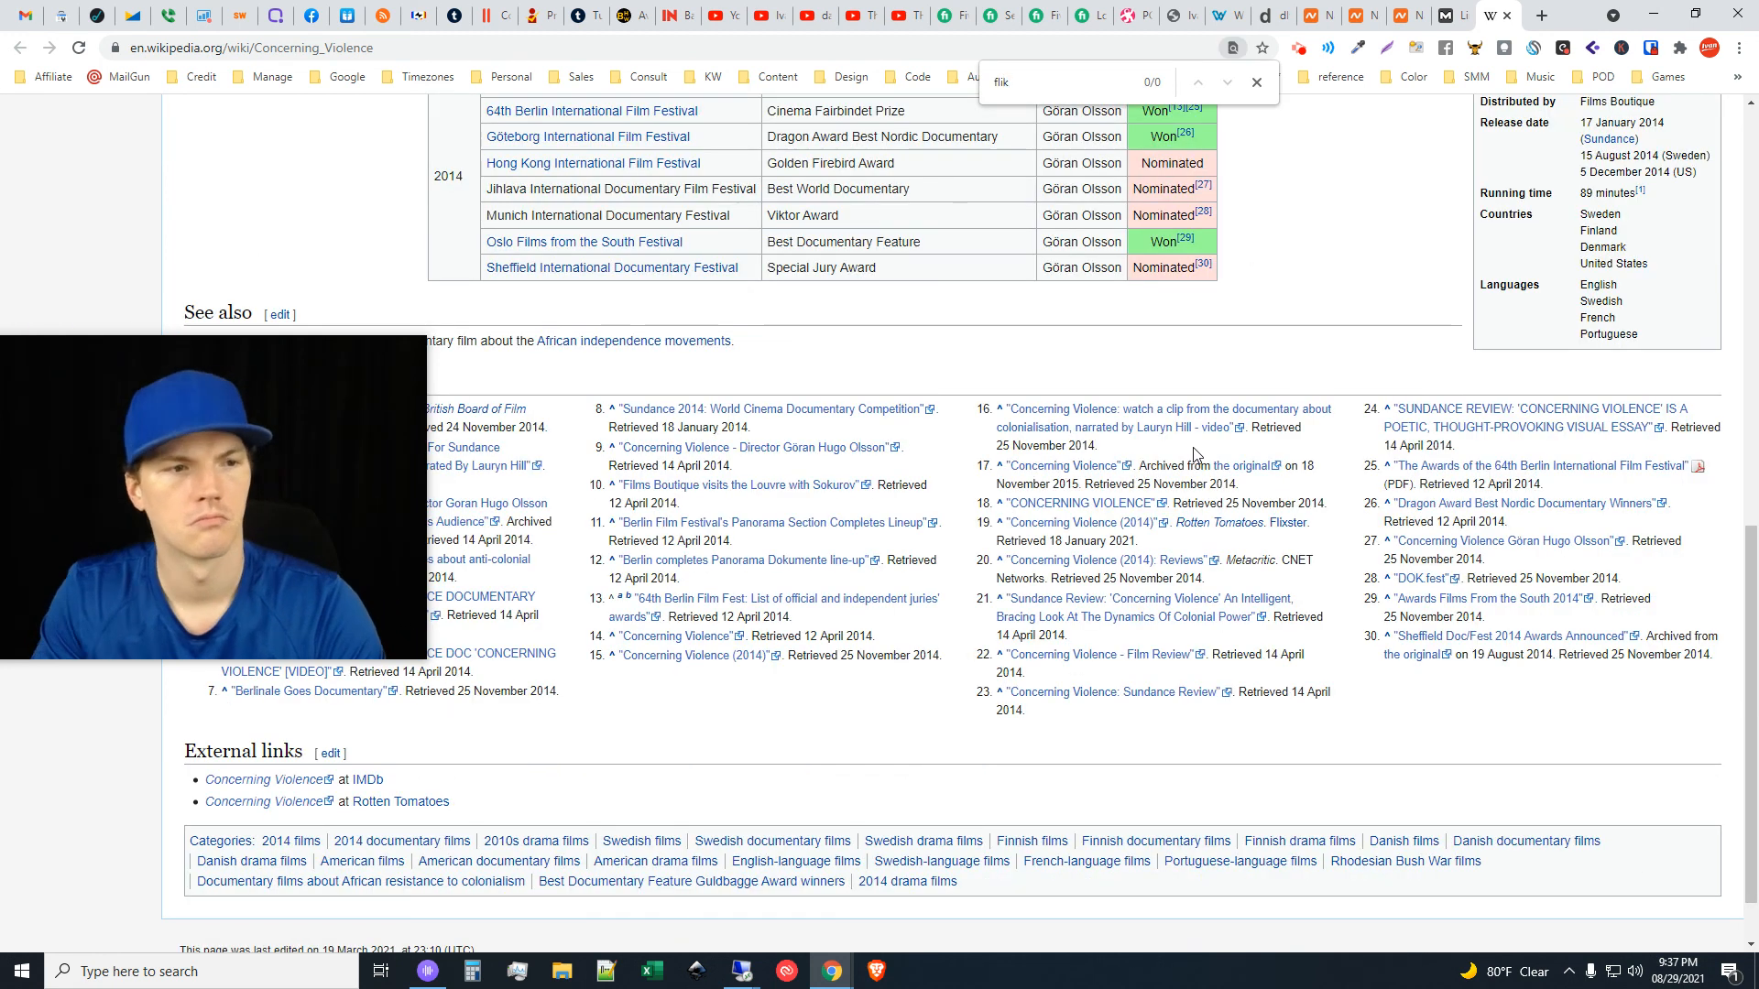
{"action": "left_click", "coordinate": [1255, 84]}
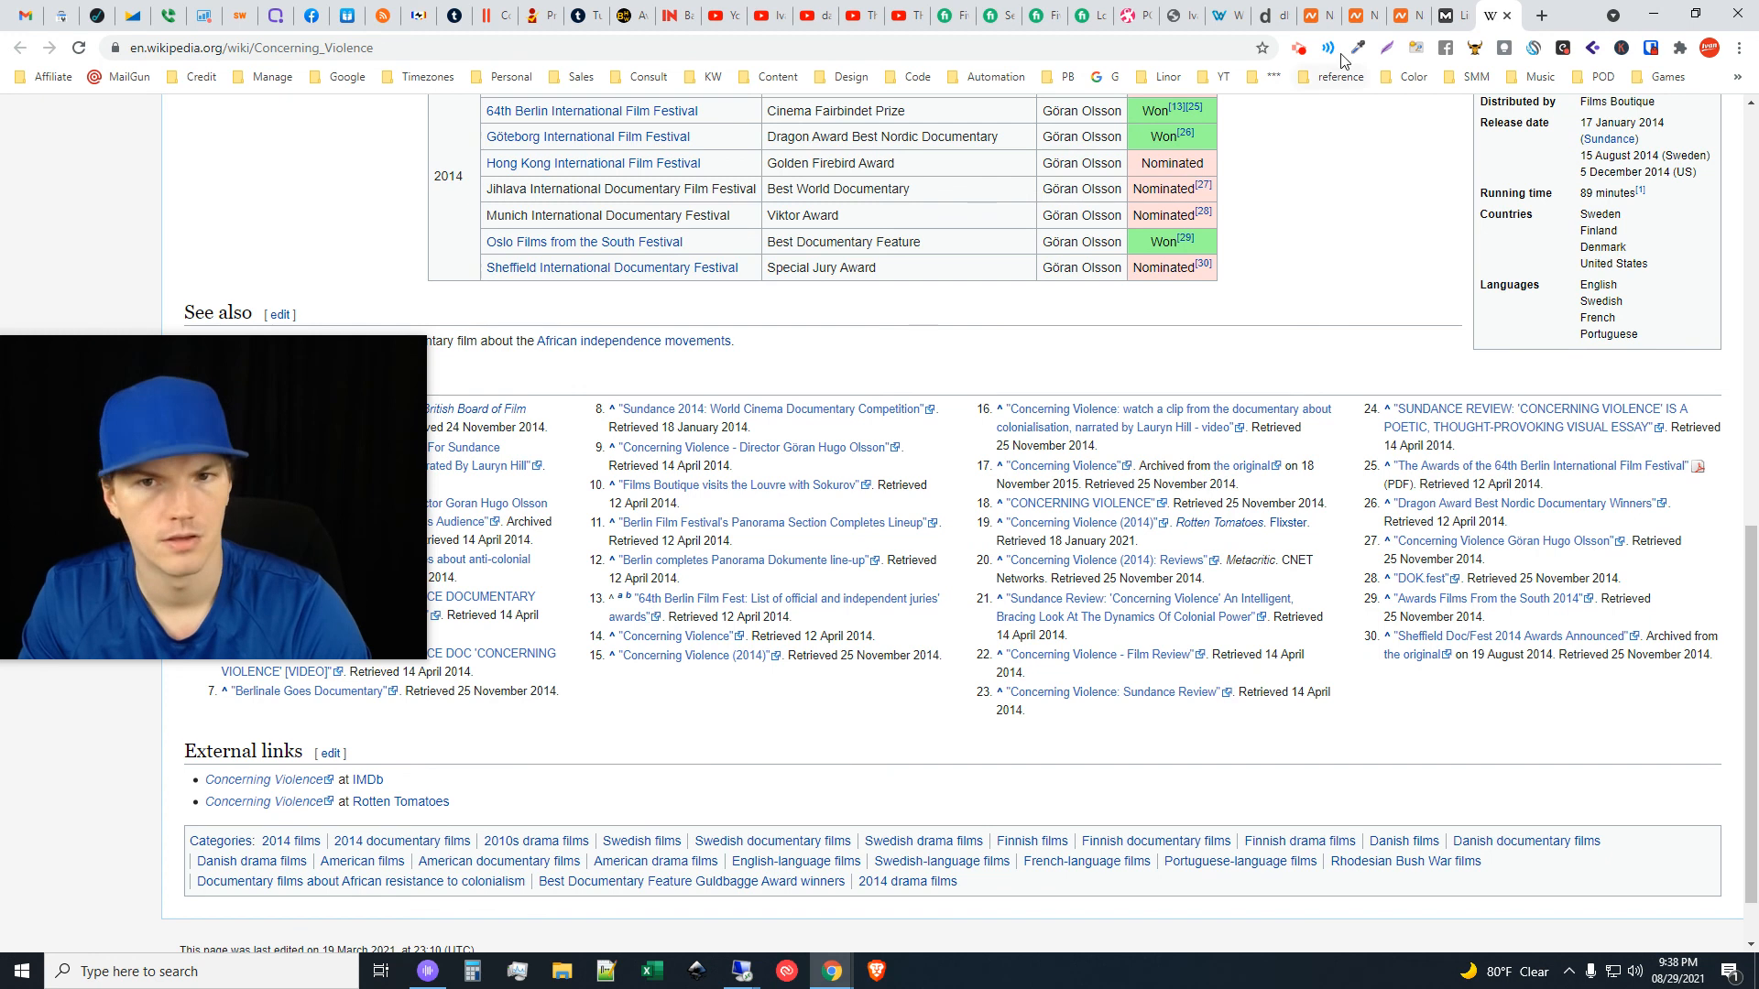
Recheck the Wikipedia link's anchor text in Moz and search the Concerning Violence article for "the original" to locate the fliks.co.uk reference link
{"action": "left_click", "coordinate": [1451, 15]}
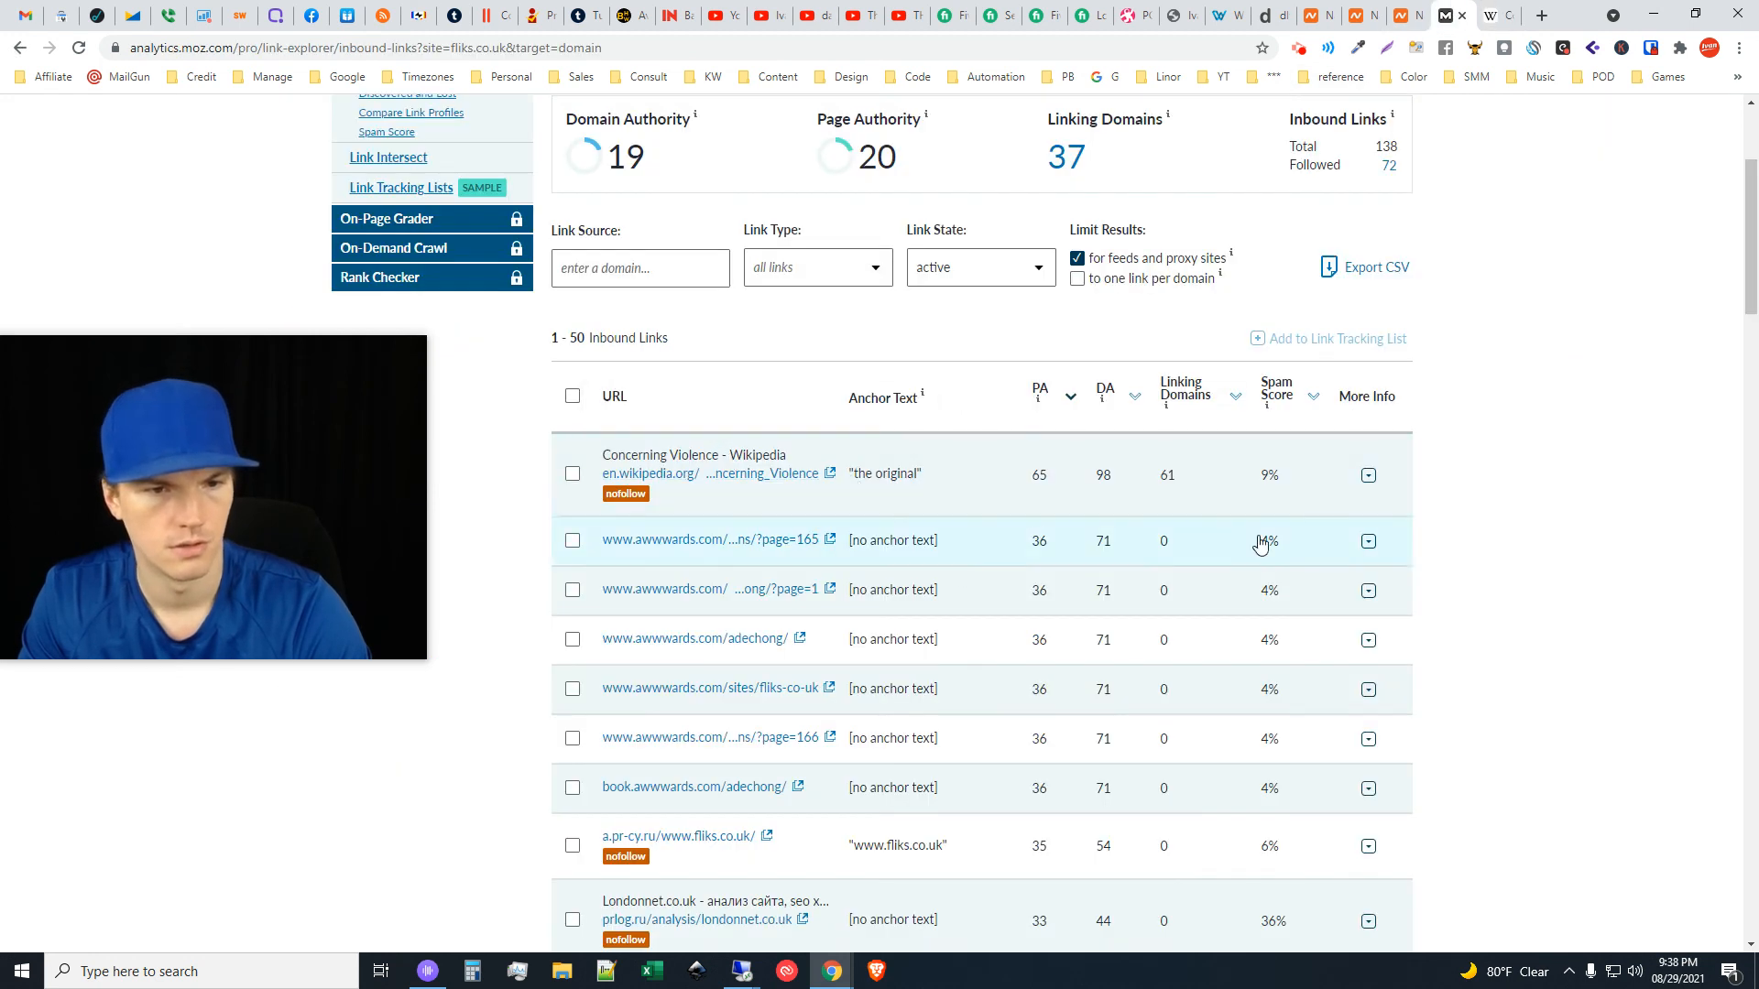
{"action": "left_click", "coordinate": [1493, 15]}
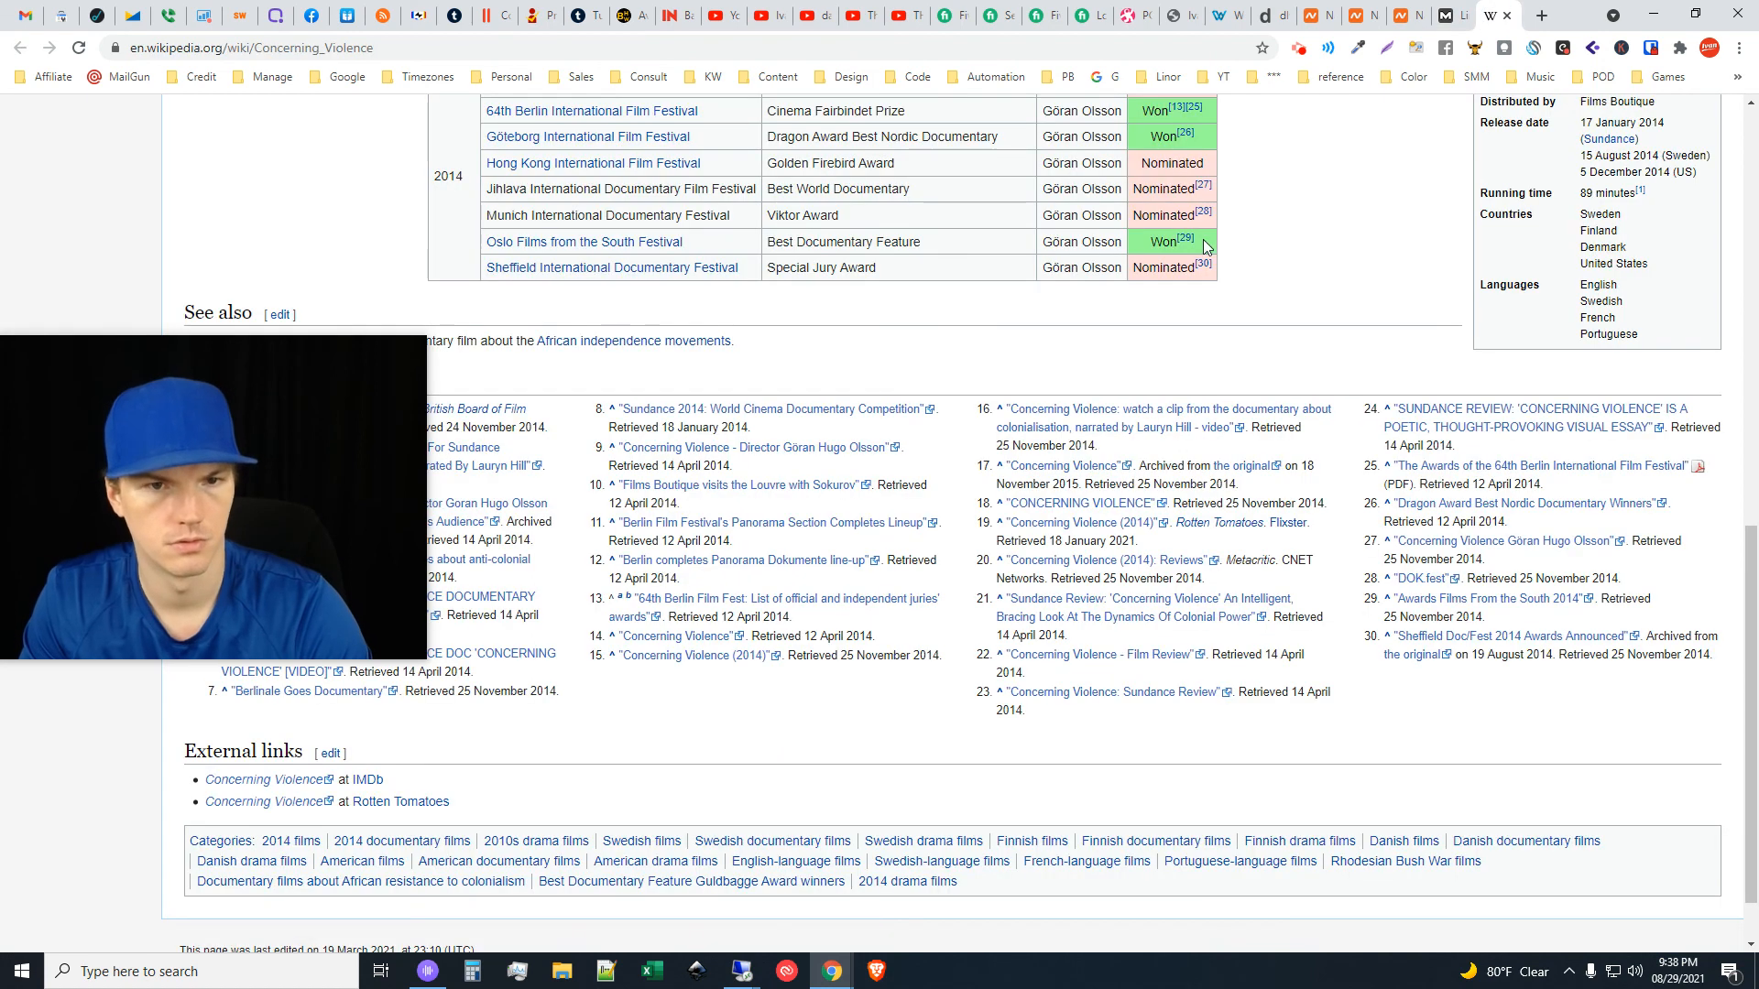
{"action": "key", "text": "ctrl+f"}
{"action": "type", "text": "the orif"}
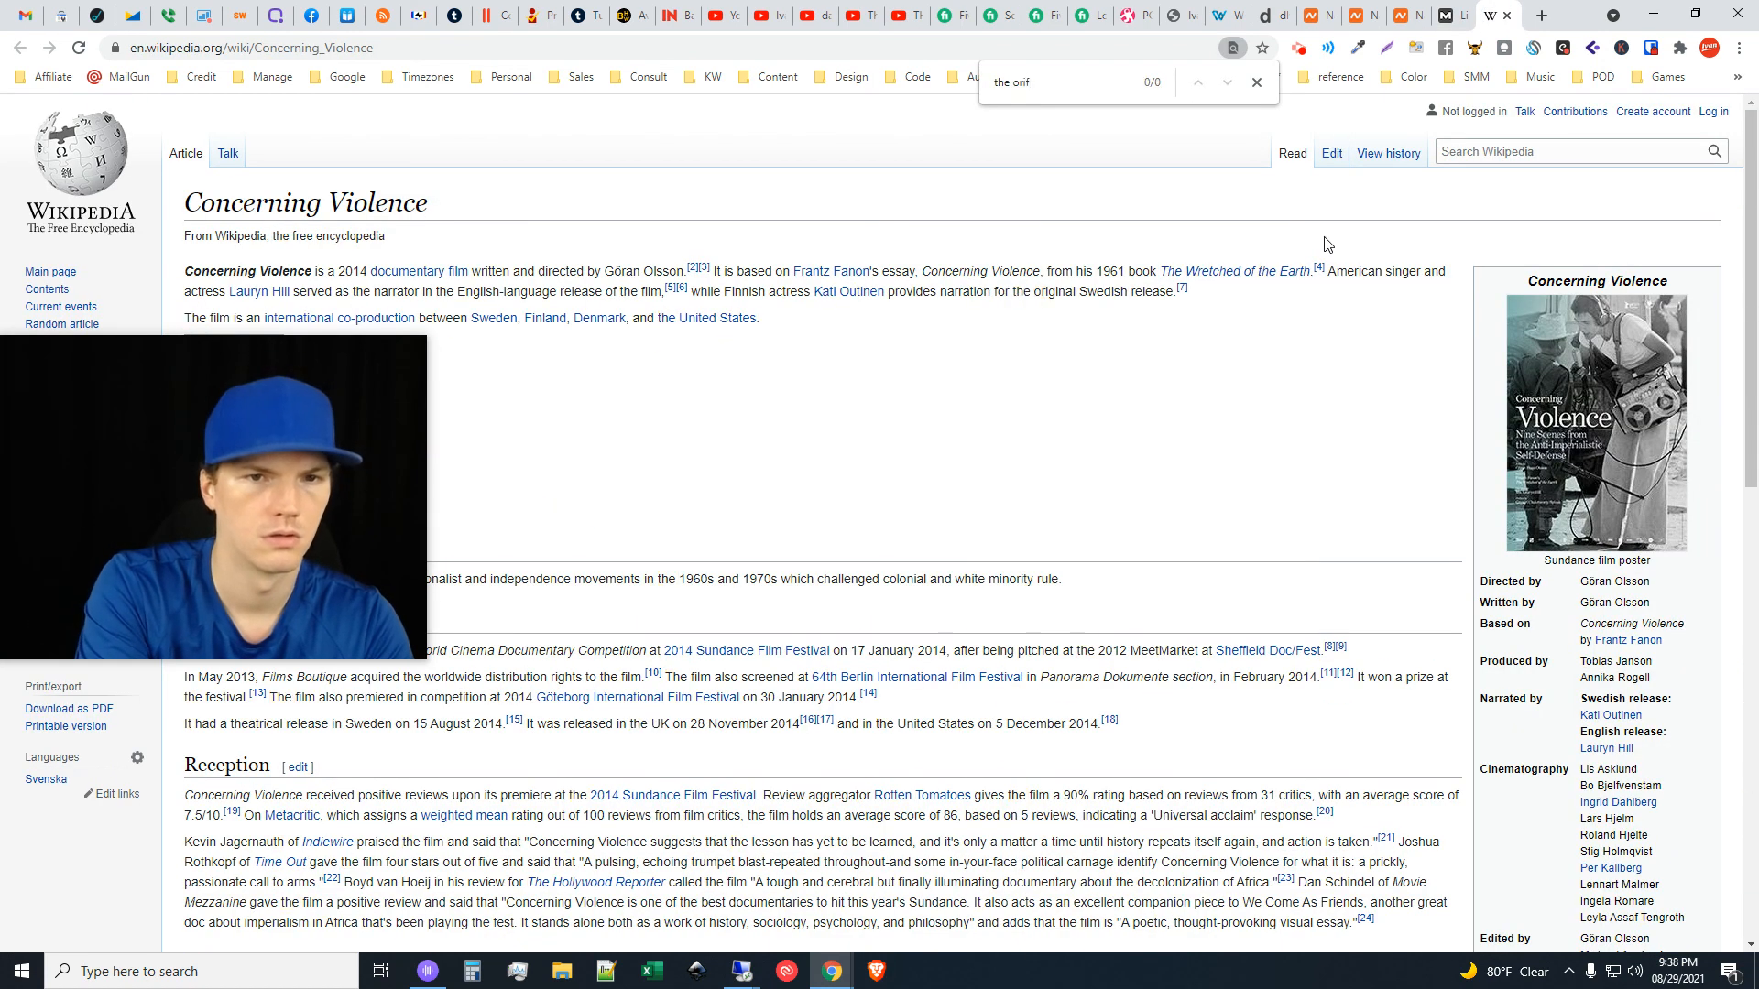
{"action": "key", "text": "BackSpace"}
{"action": "type", "text": "g"}
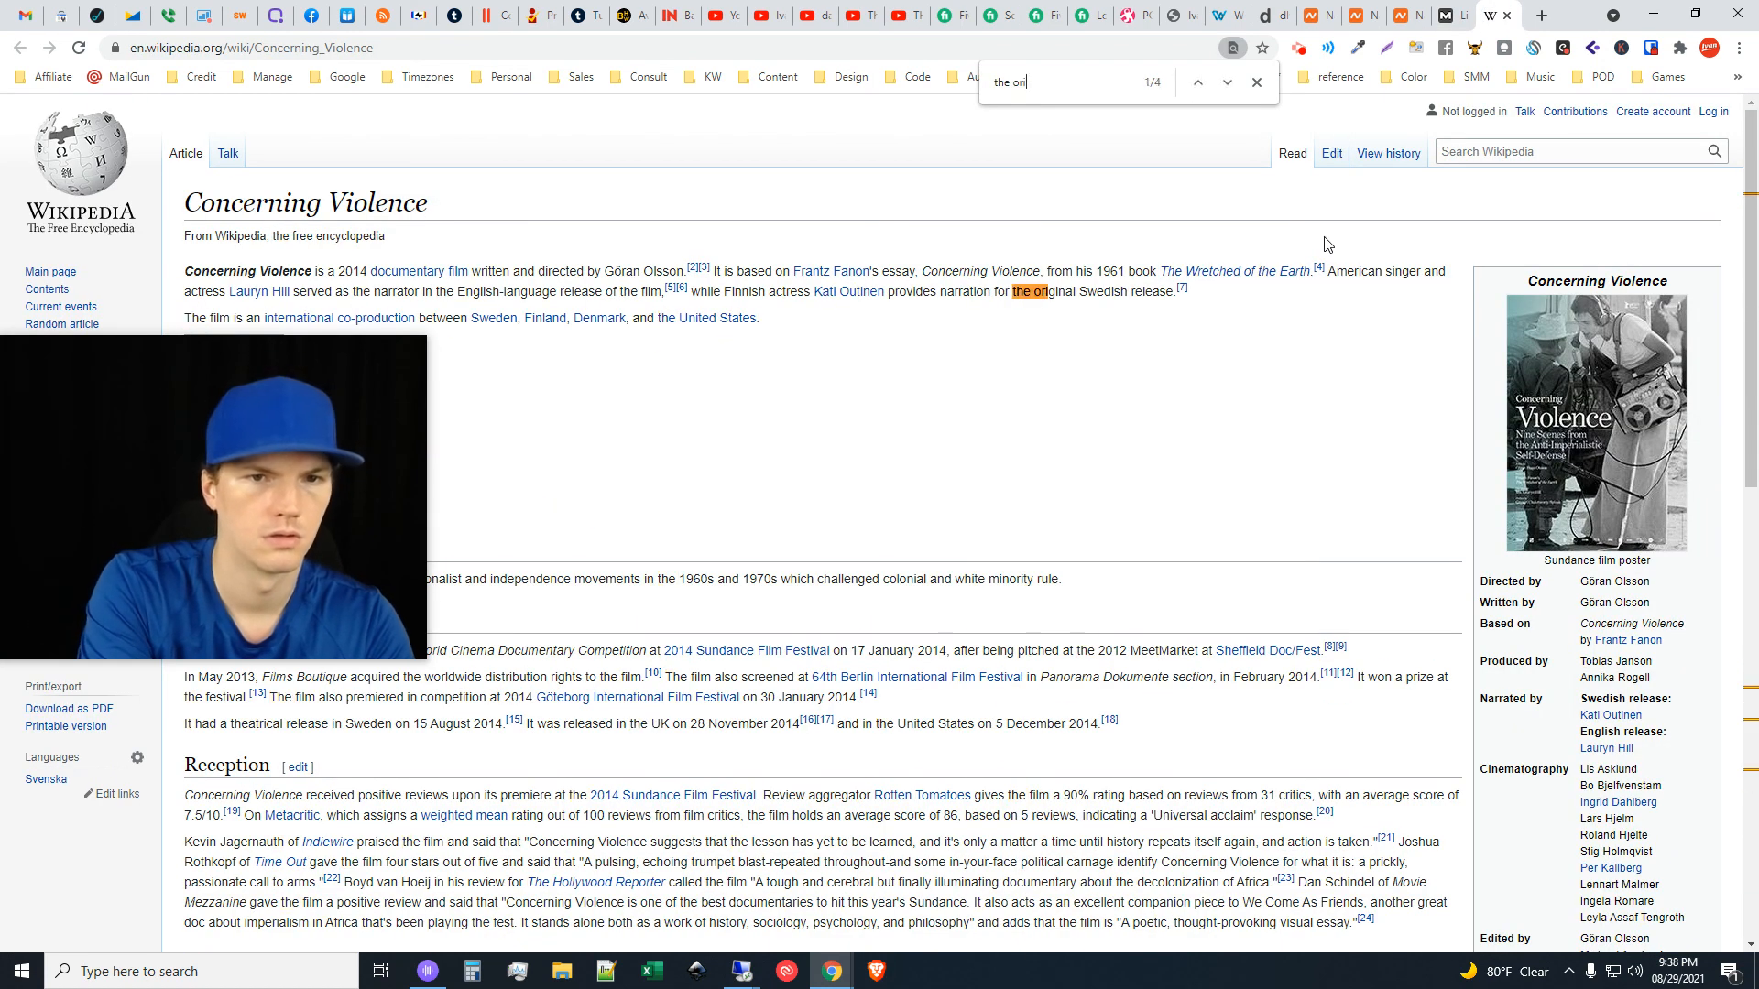
{"action": "type", "text": "inal"}
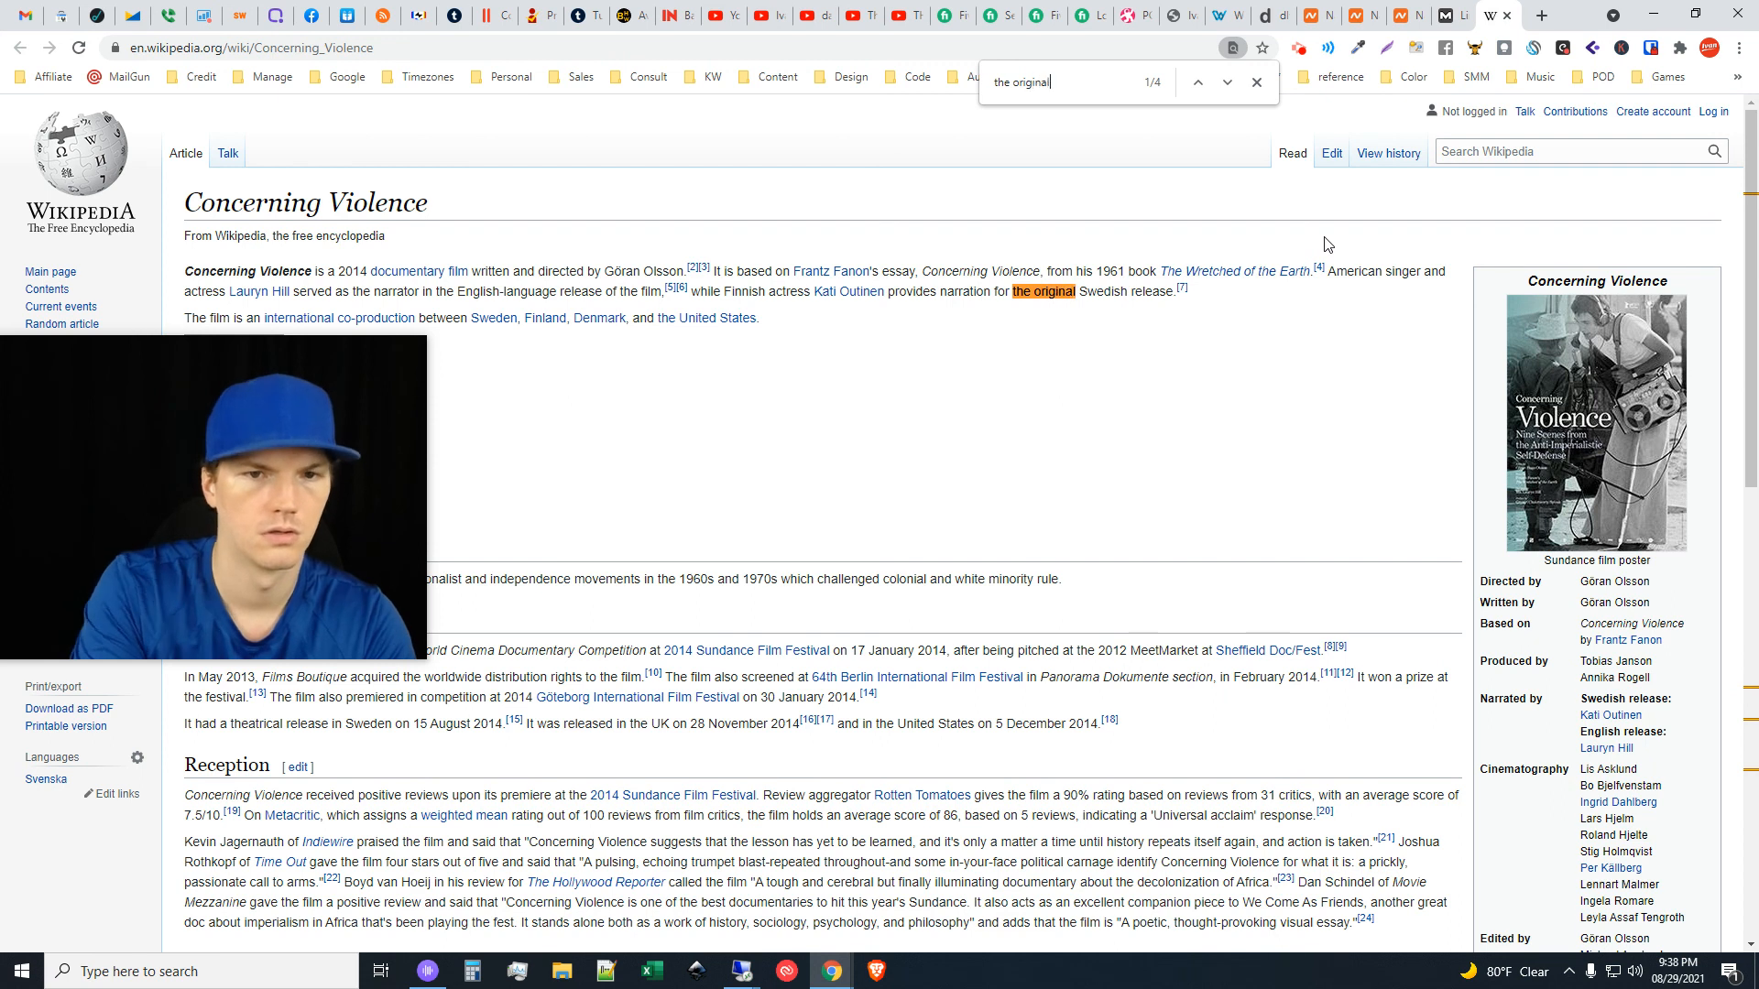
{"action": "left_click", "coordinate": [1228, 84]}
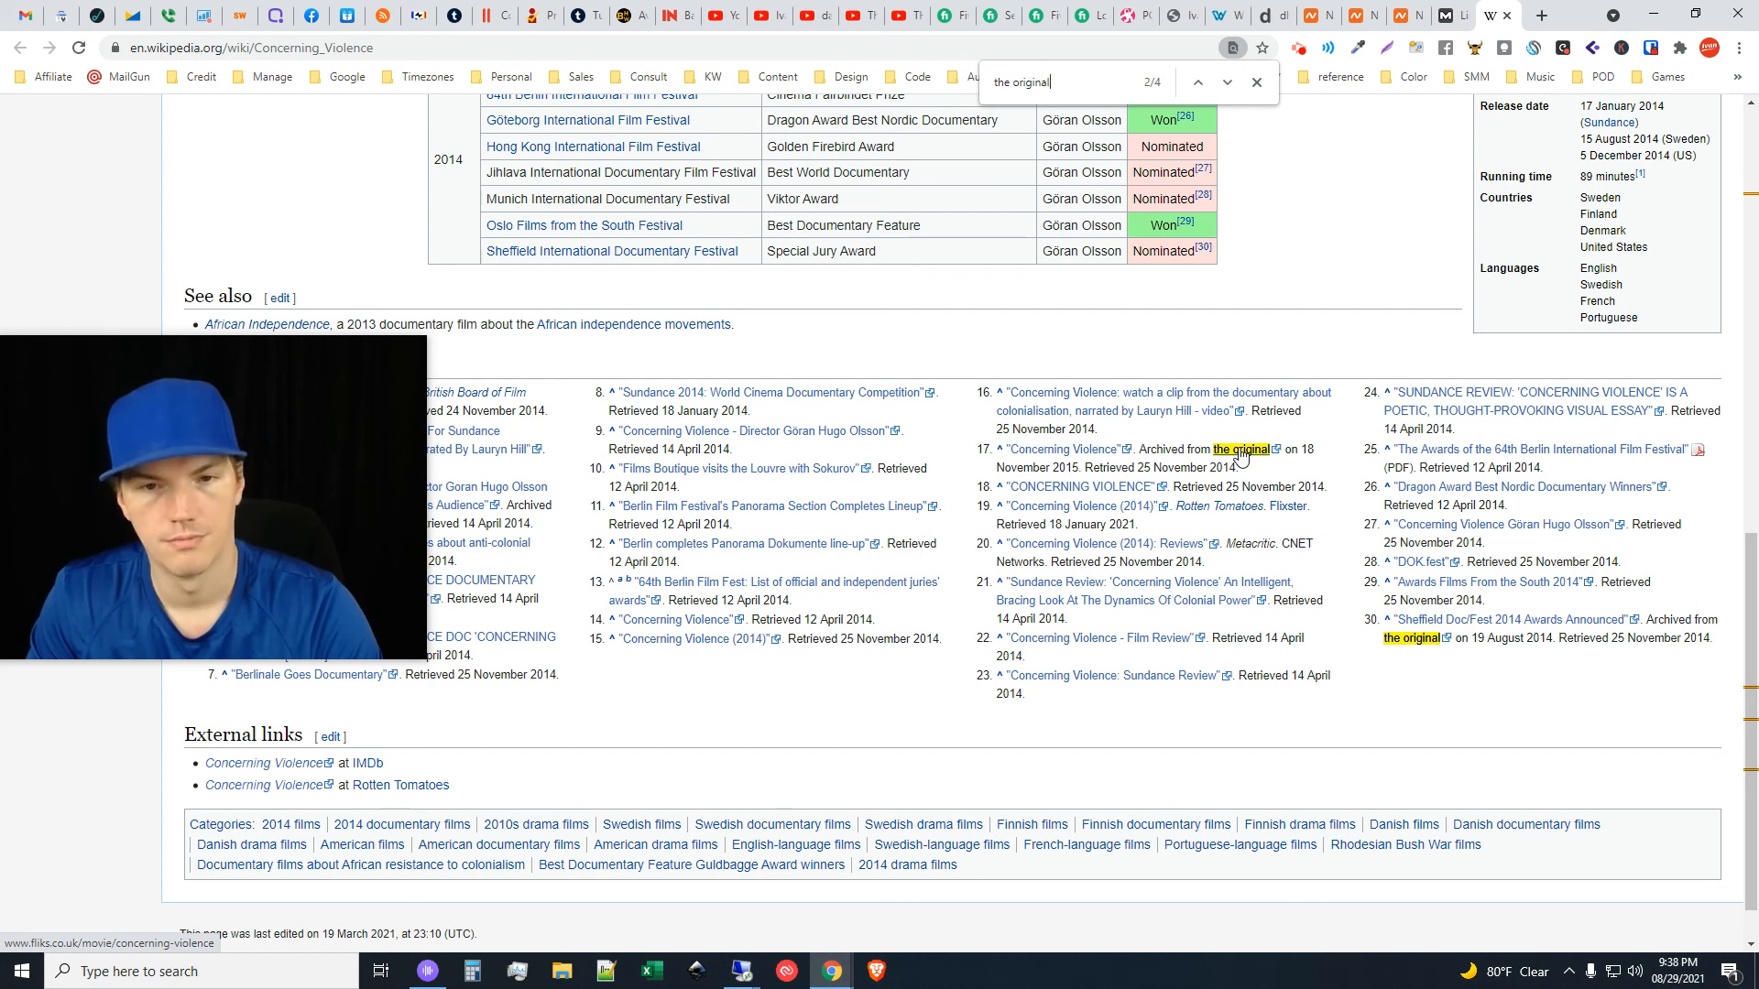
Check which domain Moz analyzed against the fliks.co.uk availability result on Namecheap
{"action": "left_click", "coordinate": [1462, 8]}
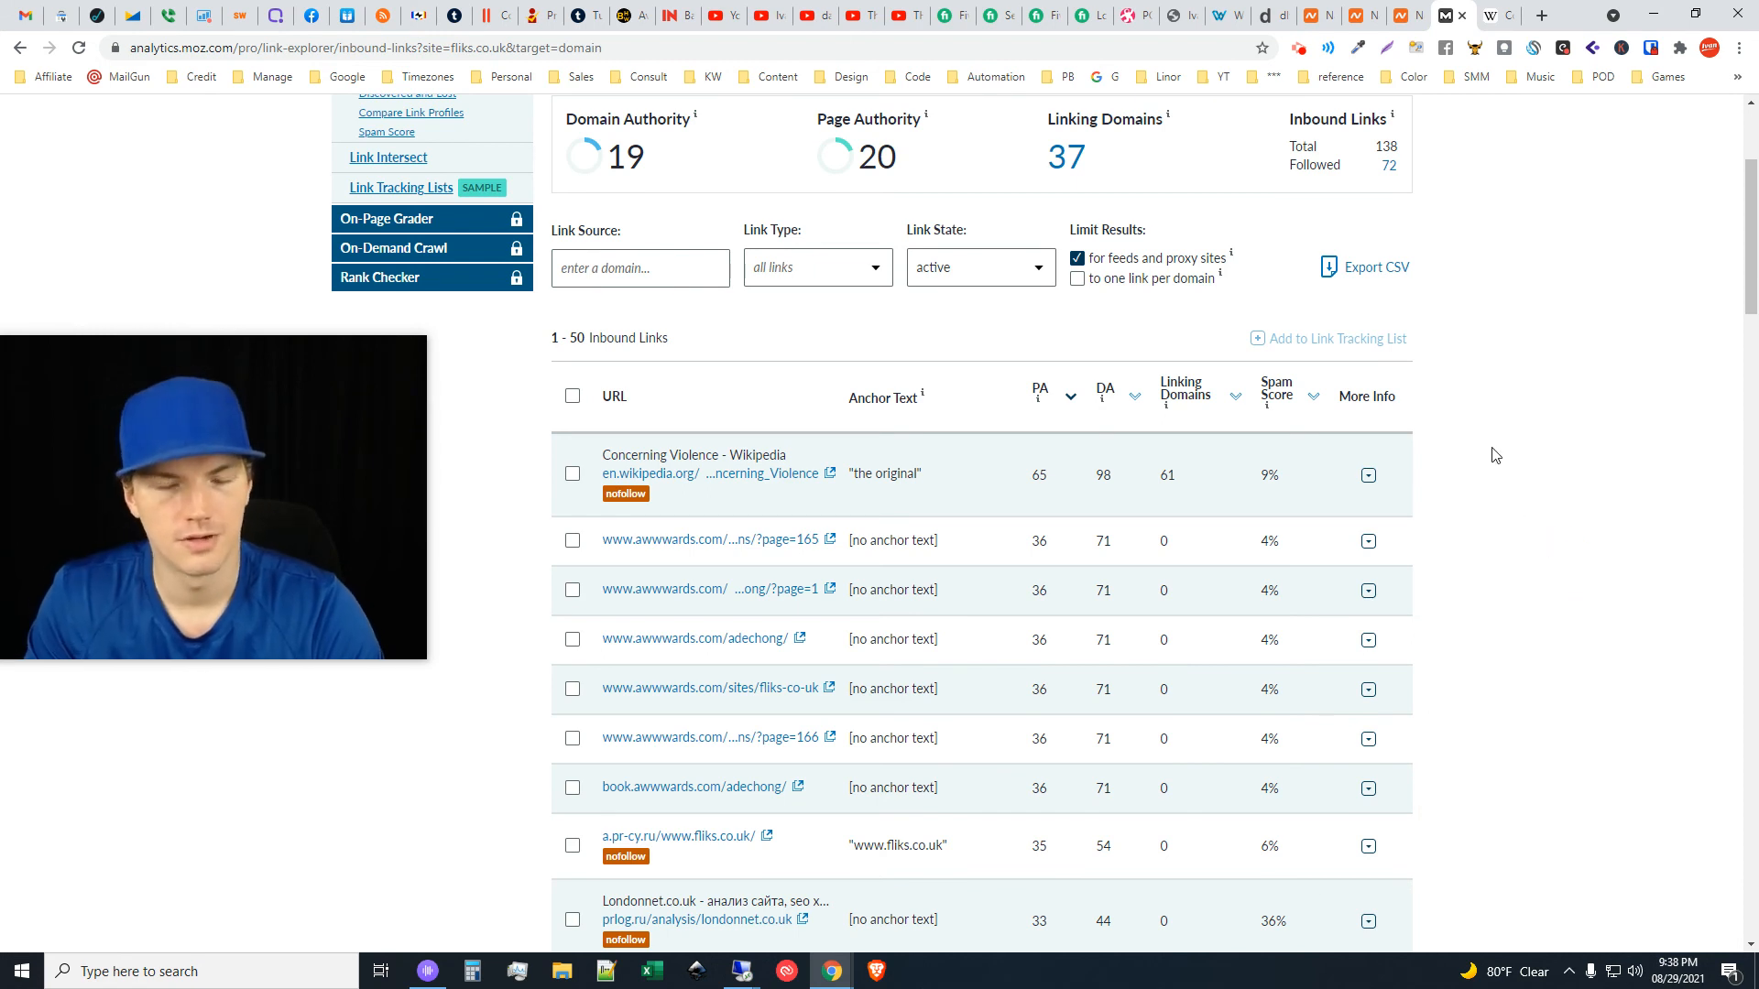
{"action": "scroll", "coordinate": [1494, 455], "scroll_direction": "up", "scroll_amount": 3}
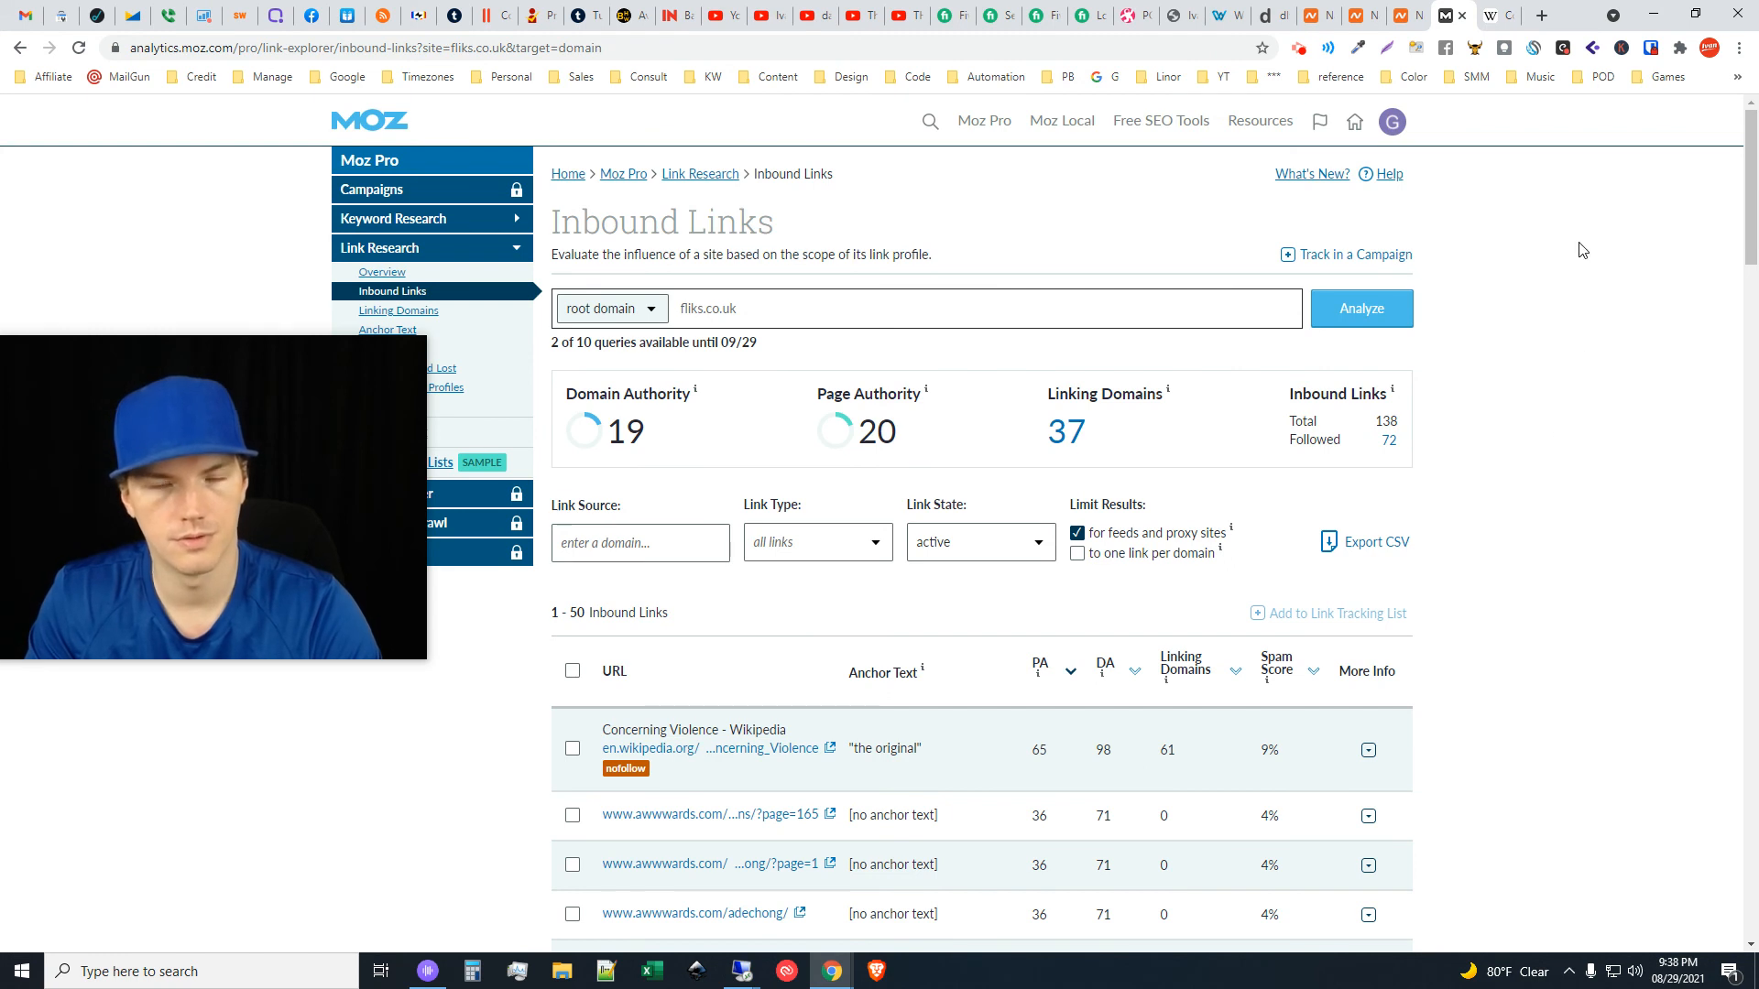
{"action": "left_click", "coordinate": [1409, 5]}
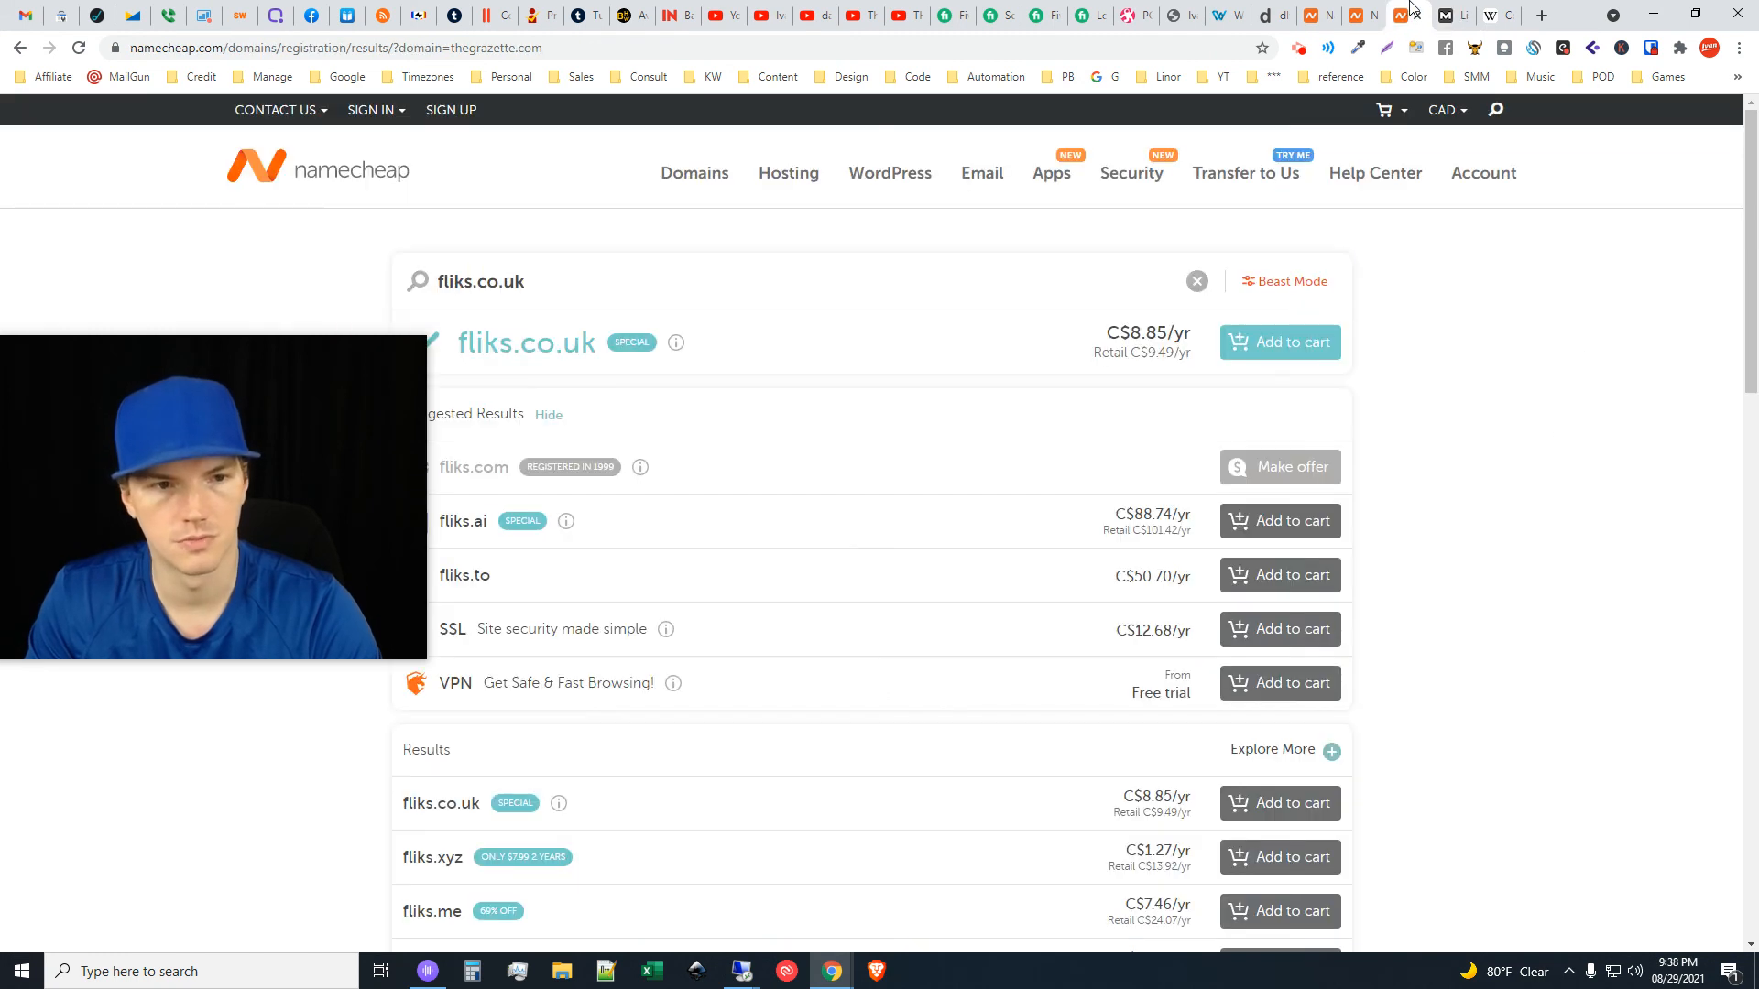
{"action": "left_click", "coordinate": [1363, 7]}
{"action": "left_click", "coordinate": [1409, 5]}
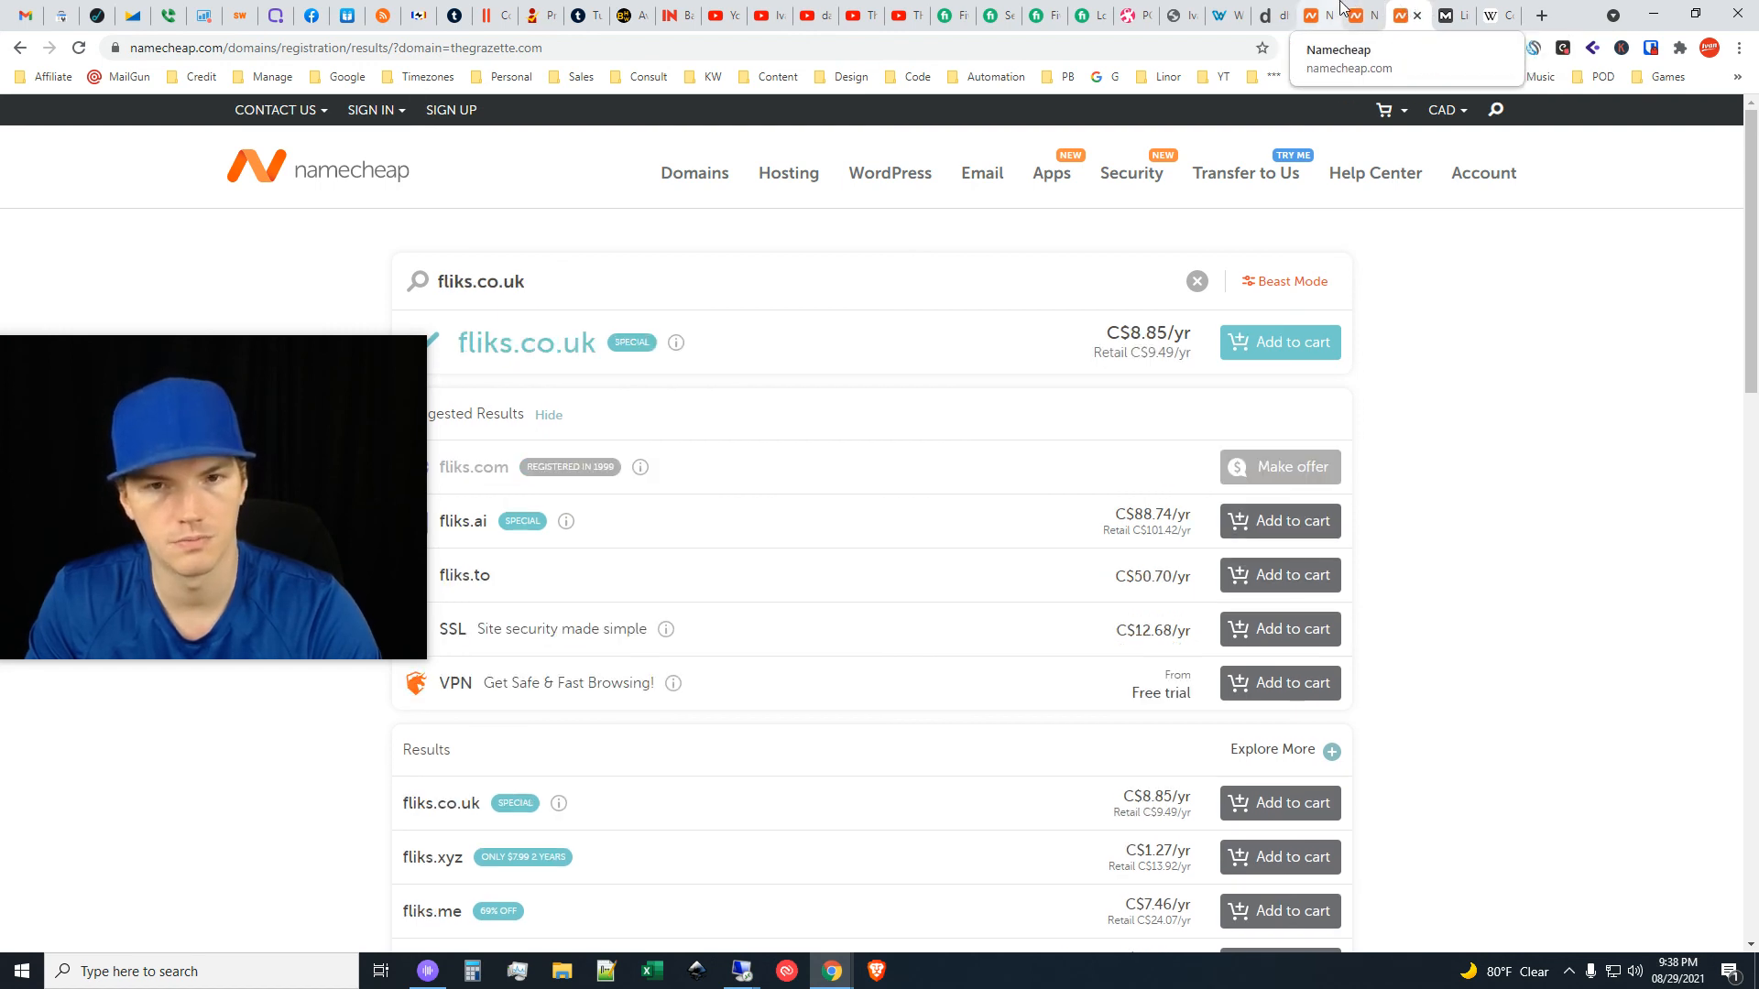
Examine Moz's inbound links to fliks.co.uk, reviewing linking pages, anchor texts and authority values down to the West World Media entries
{"action": "left_click", "coordinate": [1447, 11]}
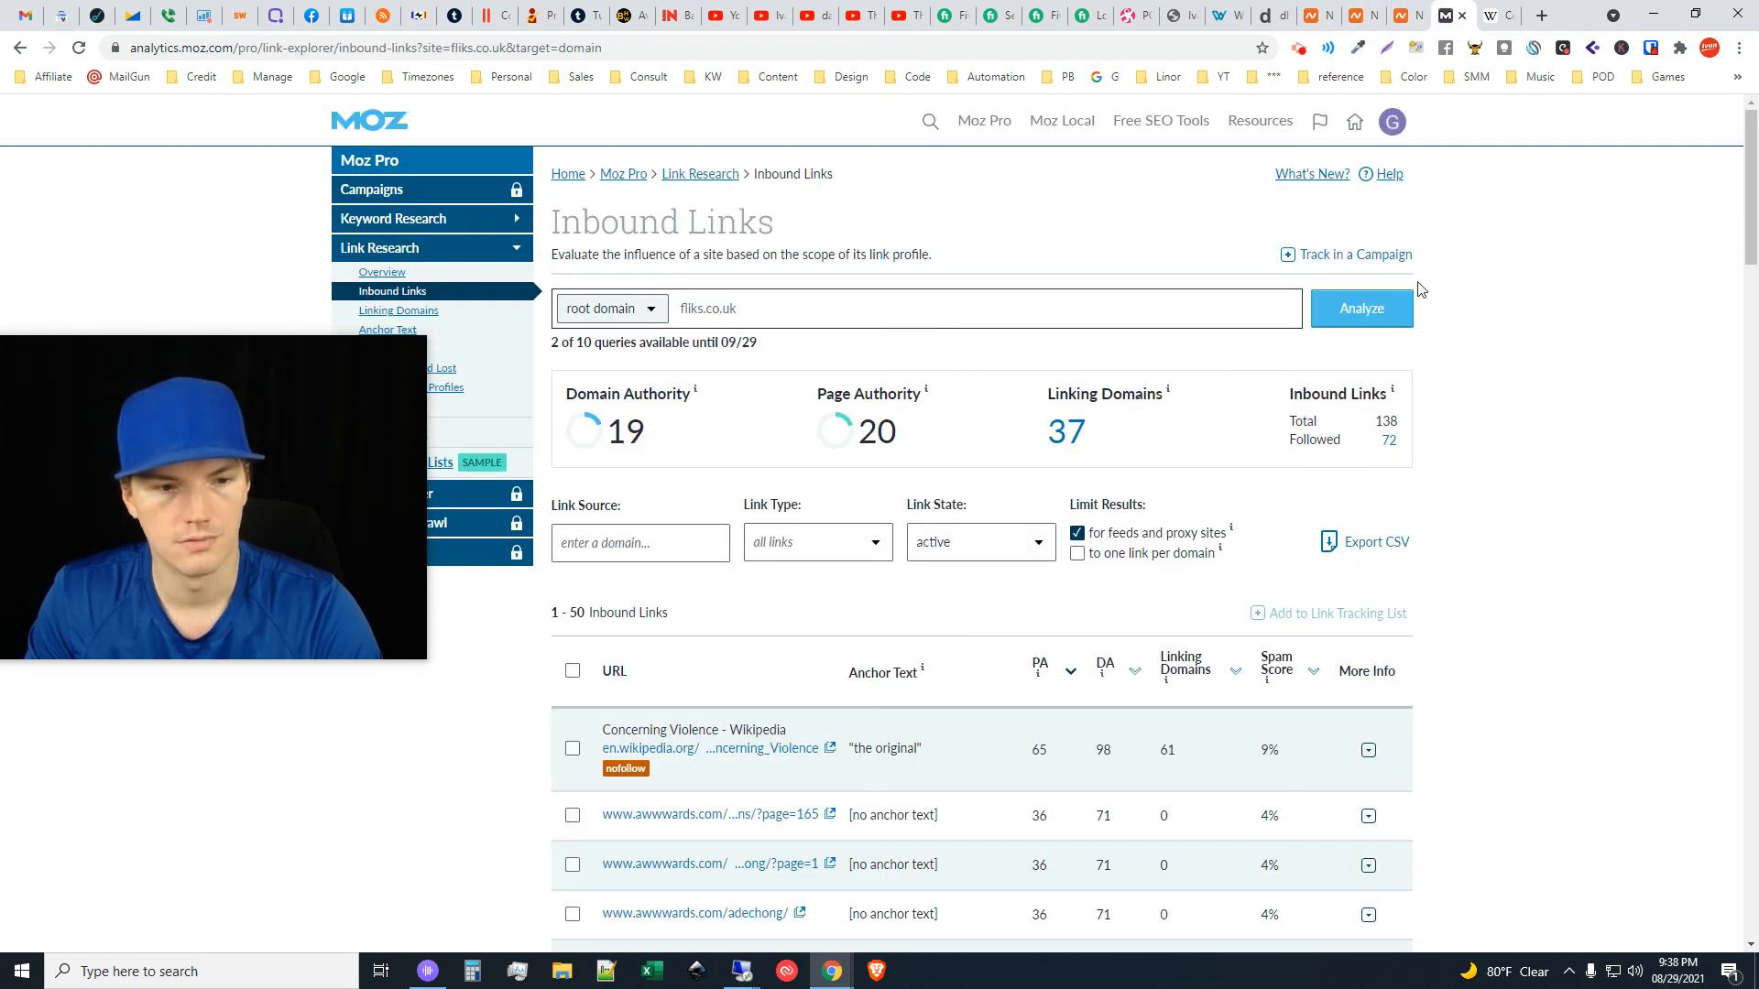
{"action": "scroll", "coordinate": [1489, 564], "scroll_direction": "down", "scroll_amount": 4}
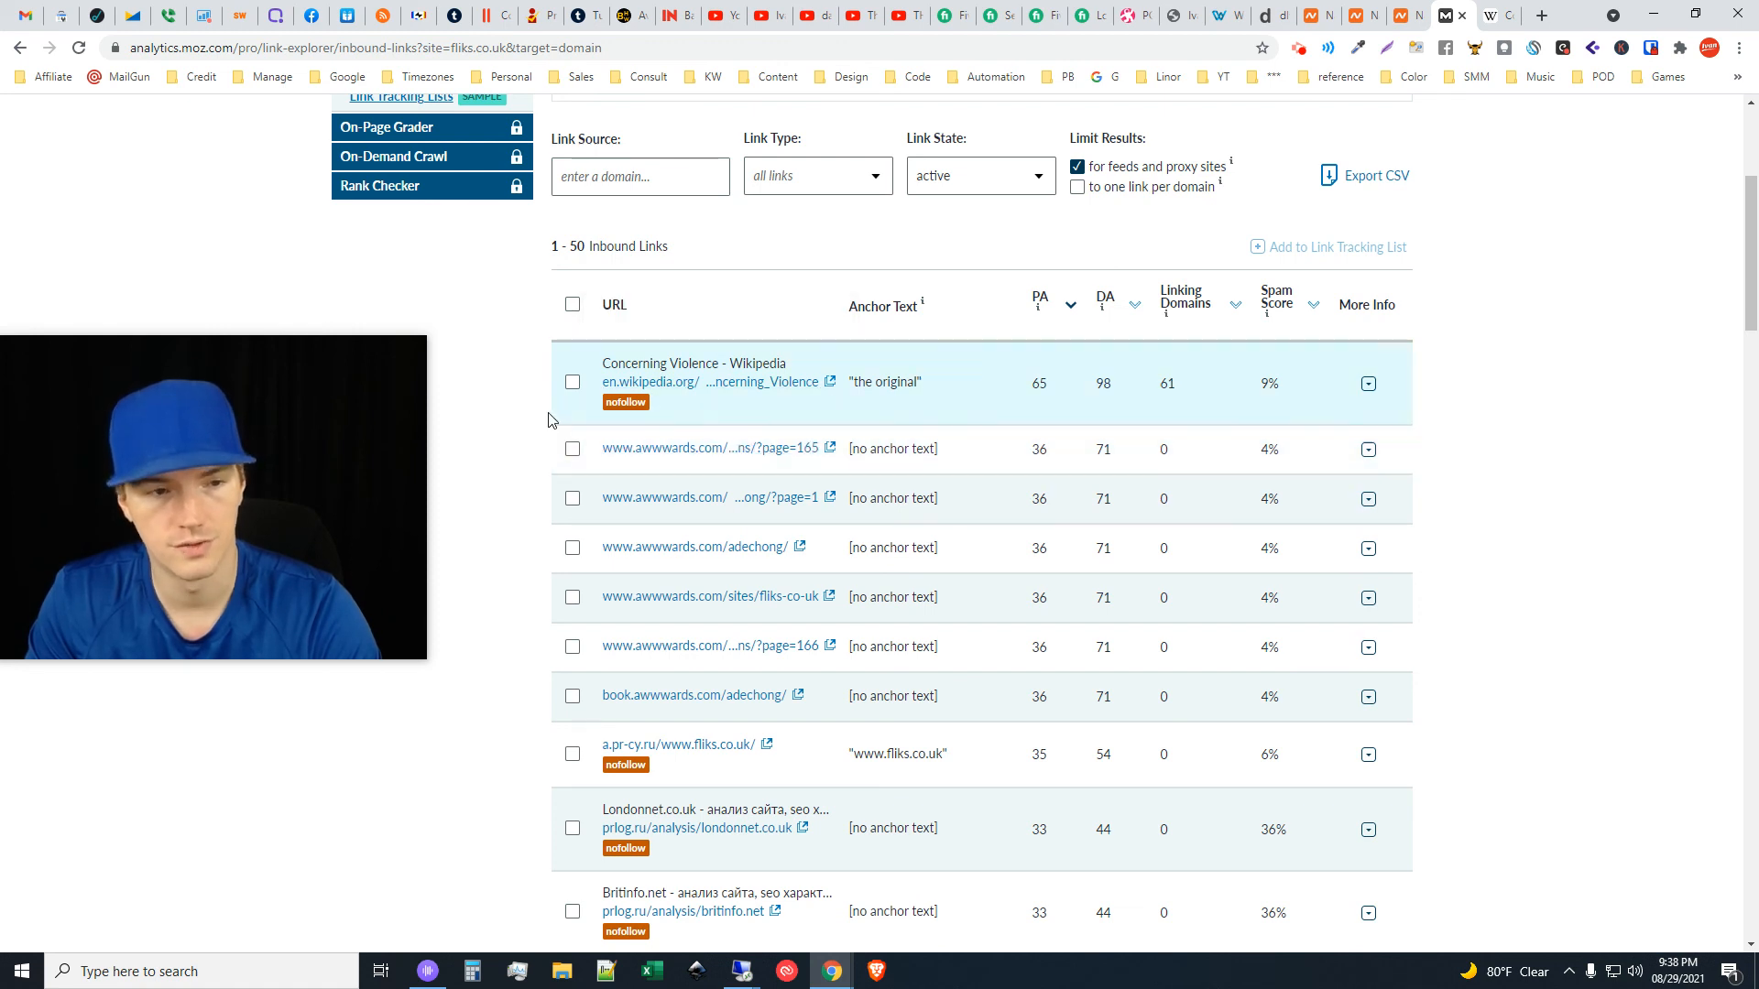
{"action": "scroll", "coordinate": [475, 473], "scroll_direction": "down", "scroll_amount": 1}
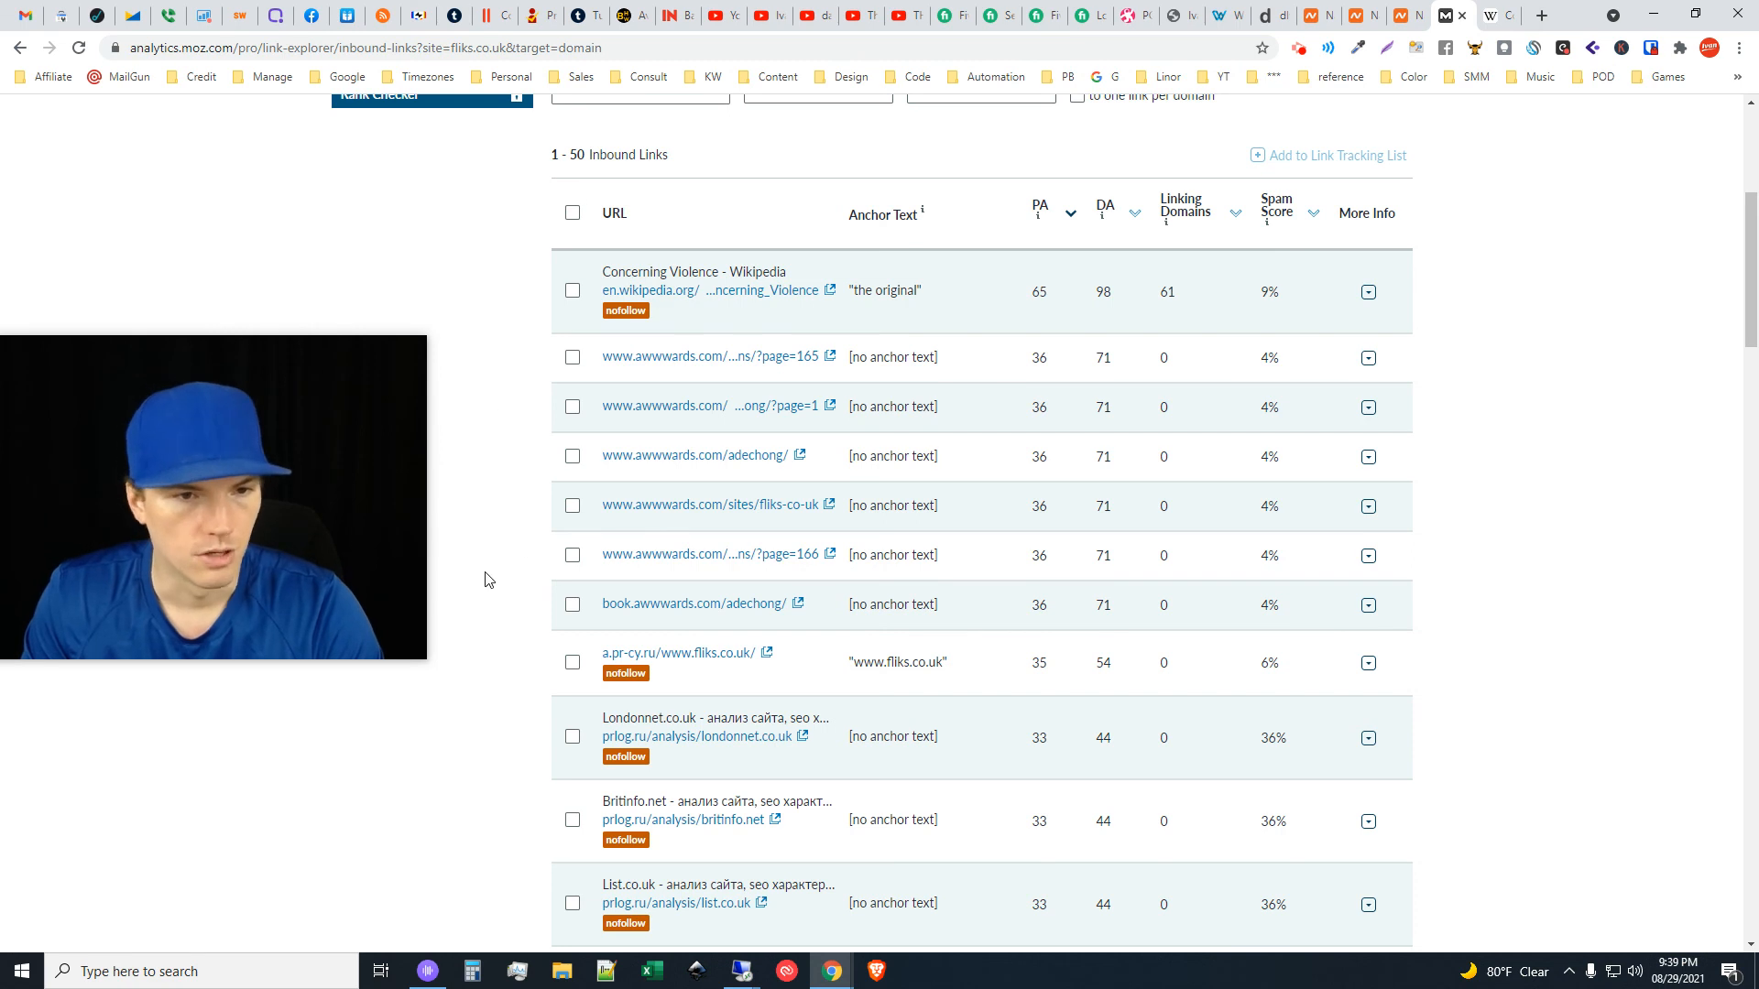
{"action": "scroll", "coordinate": [486, 577], "scroll_direction": "down", "scroll_amount": 1}
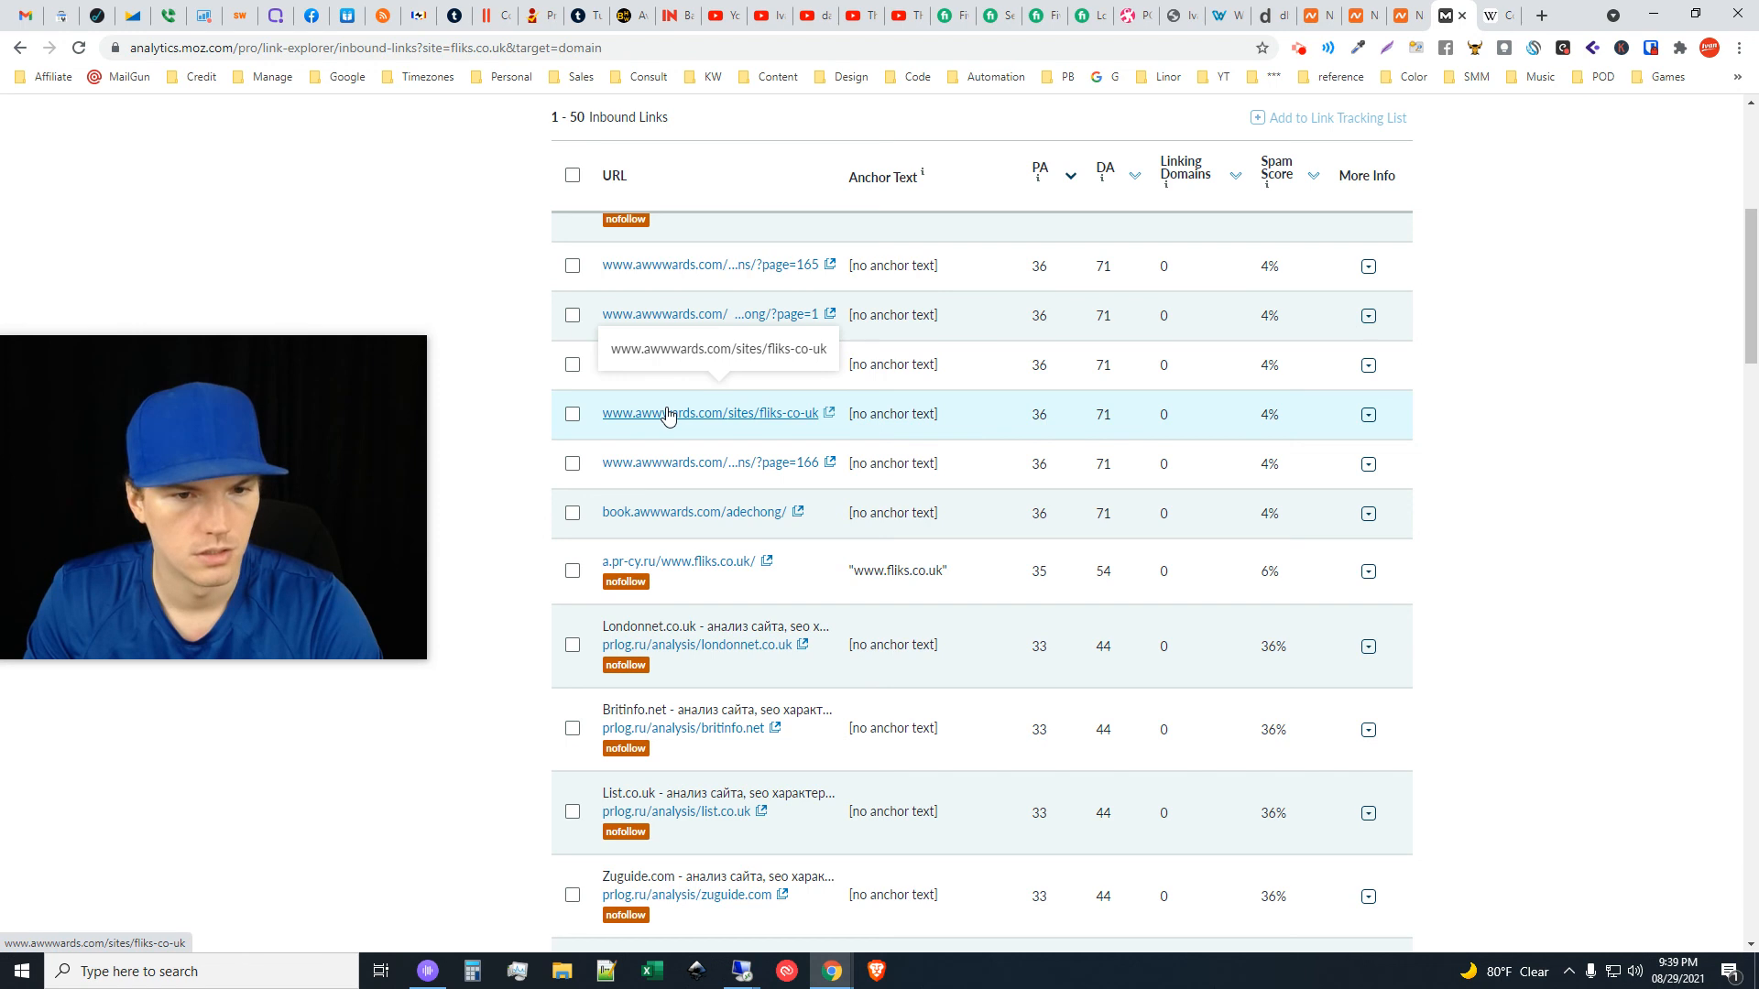
{"action": "scroll", "coordinate": [659, 587], "scroll_direction": "down", "scroll_amount": 3}
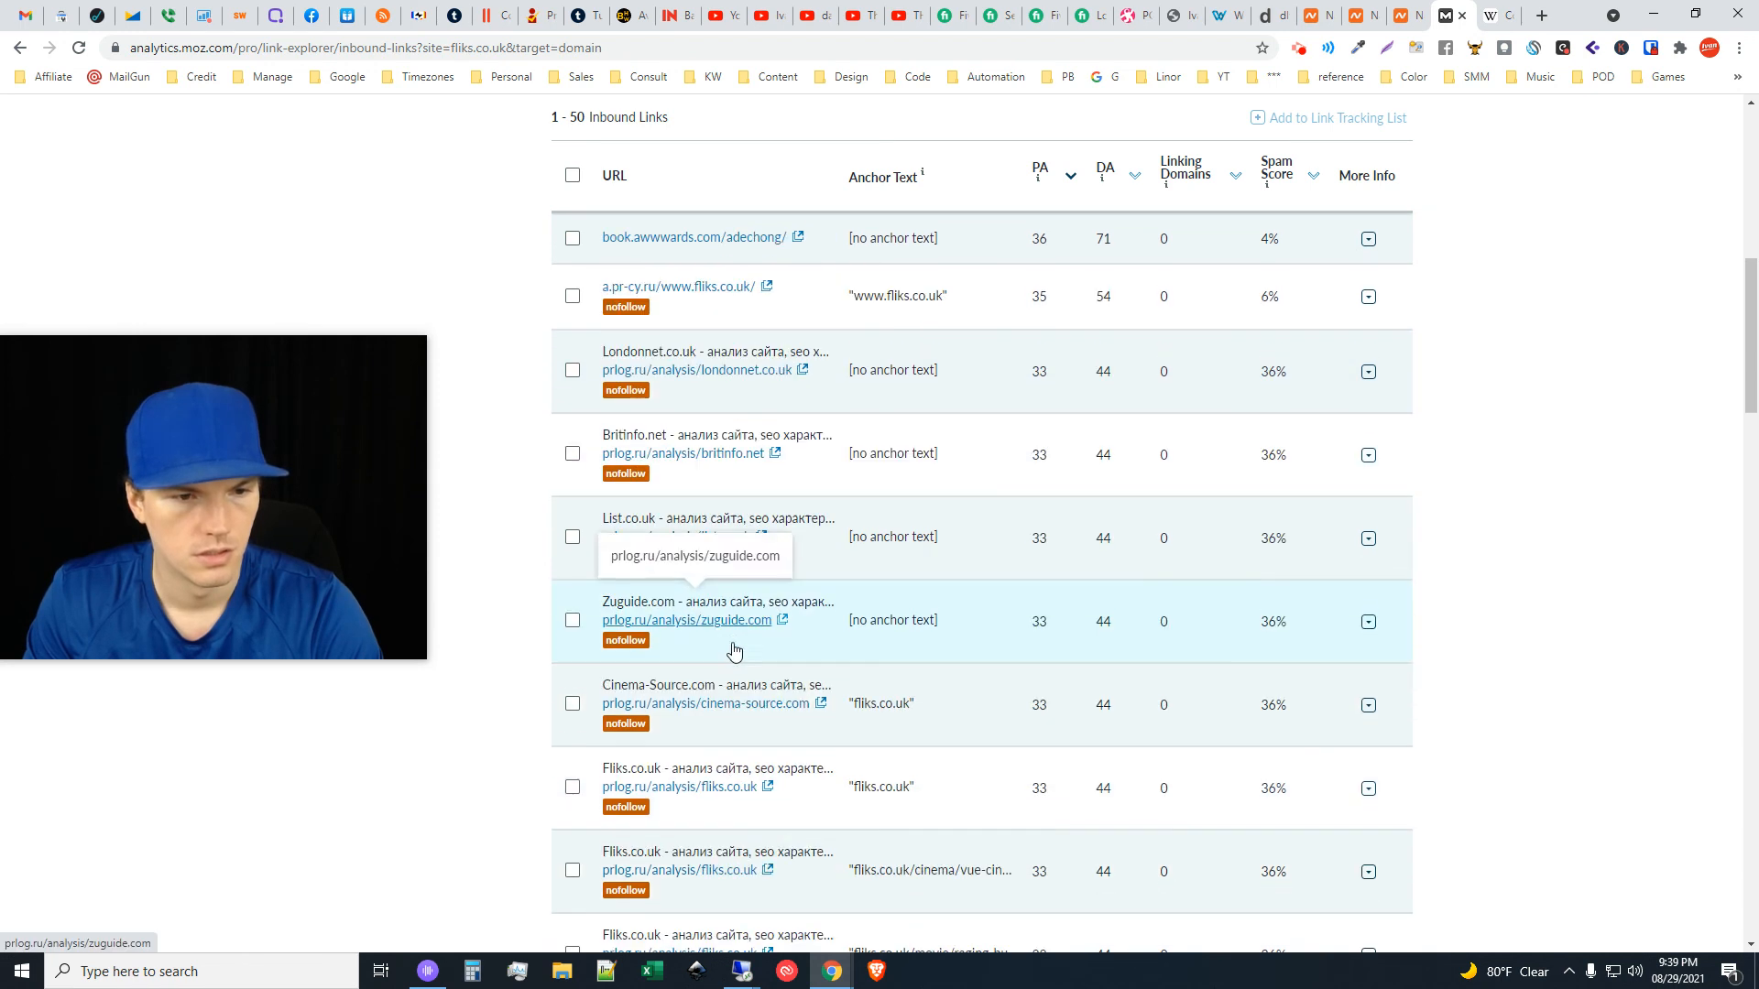
{"action": "scroll", "coordinate": [774, 730], "scroll_direction": "down", "scroll_amount": 7}
{"action": "scroll", "coordinate": [1077, 753], "scroll_direction": "down", "scroll_amount": 10}
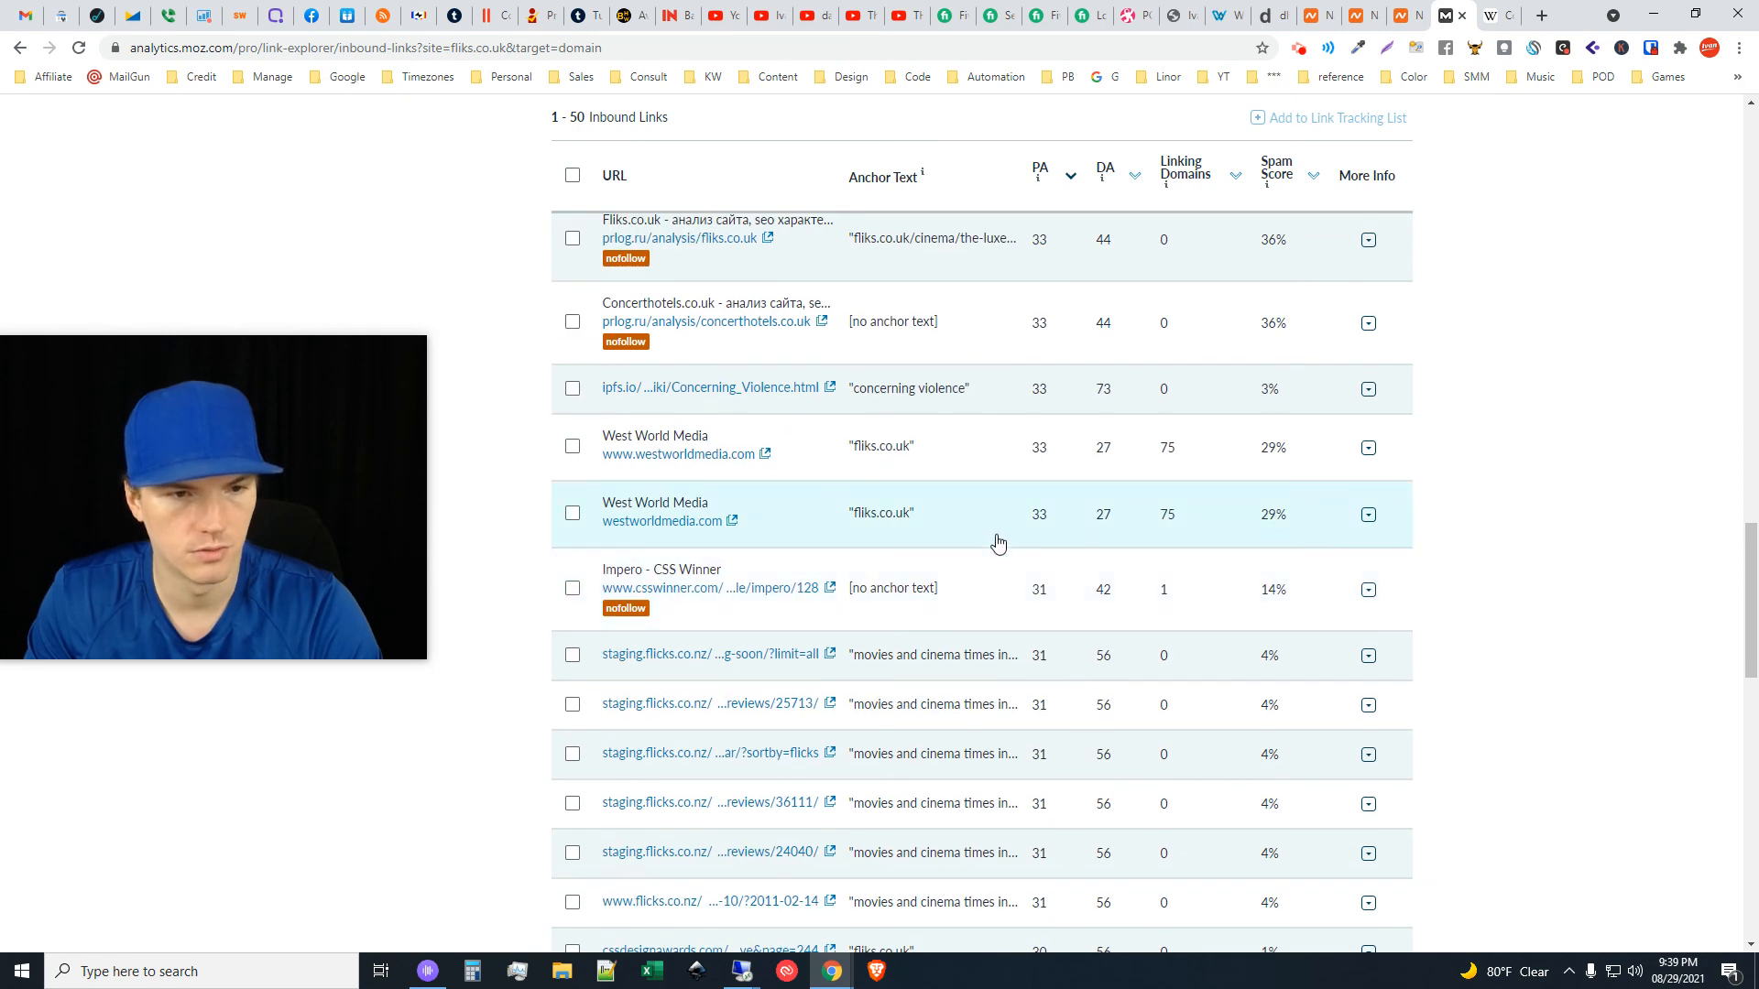
Open the linking West World Media site, inspect its page down to the footer, and close it
{"action": "left_click", "coordinate": [718, 458]}
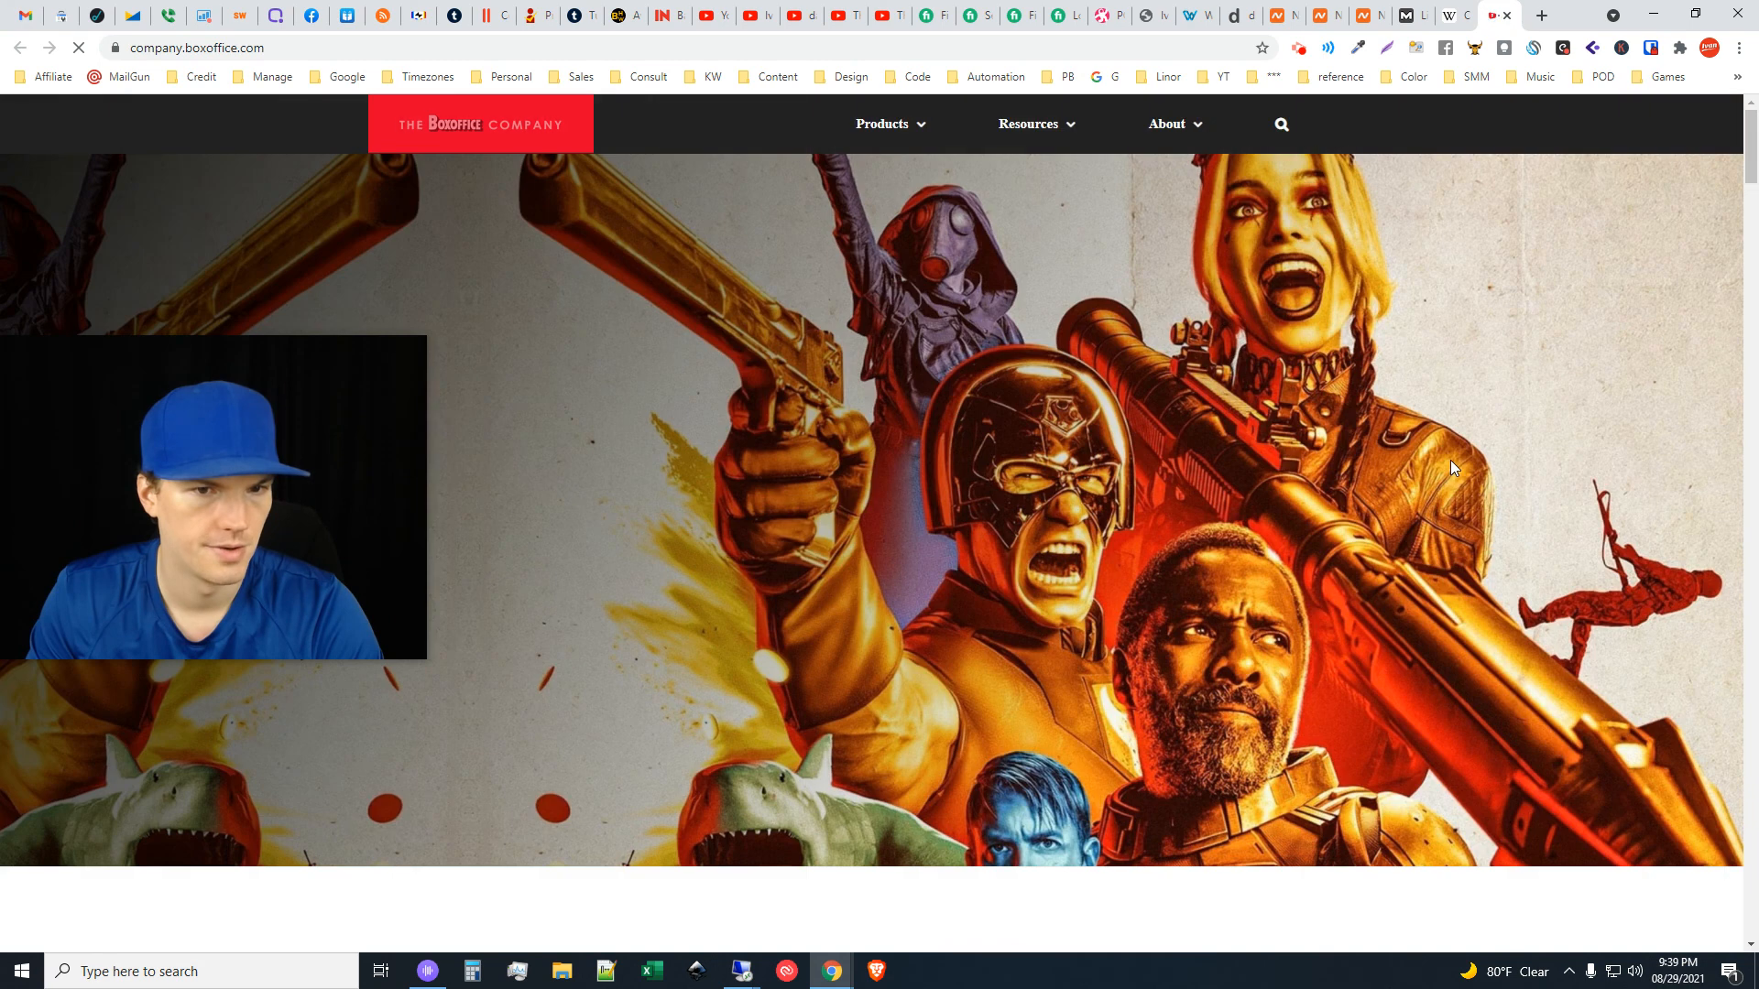
{"action": "scroll", "coordinate": [1443, 466], "scroll_direction": "down", "scroll_amount": 15}
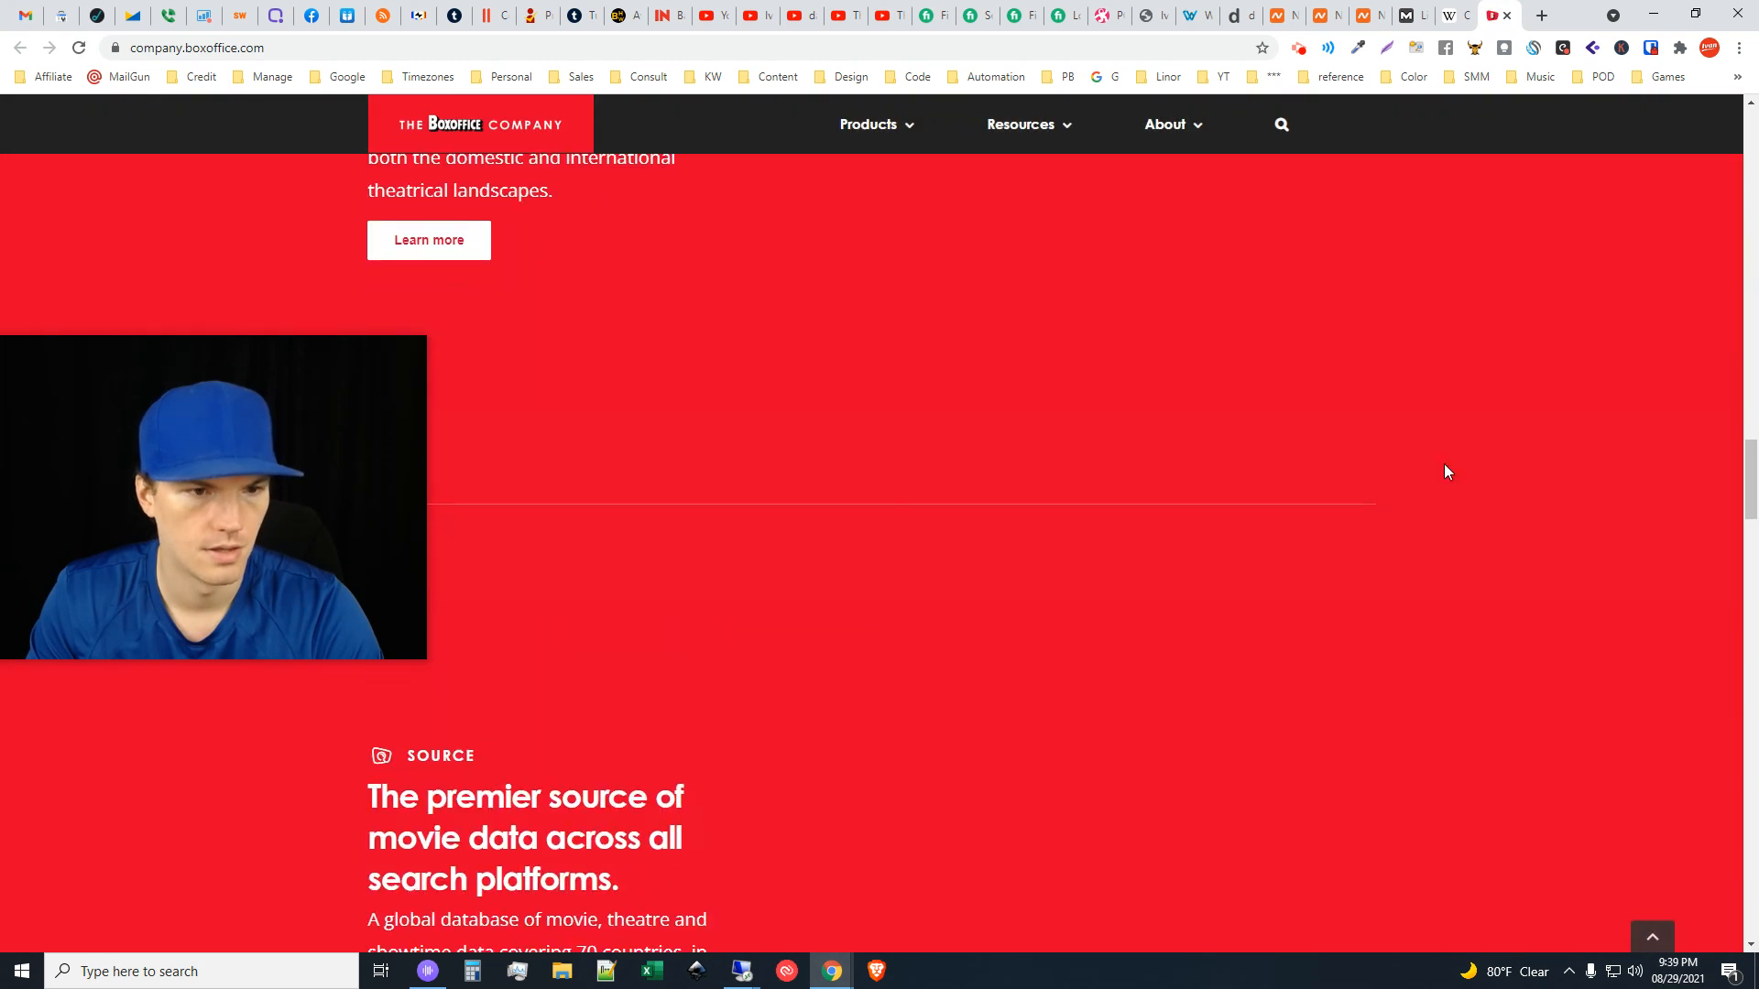
{"action": "scroll", "coordinate": [1446, 471], "scroll_direction": "down", "scroll_amount": 8}
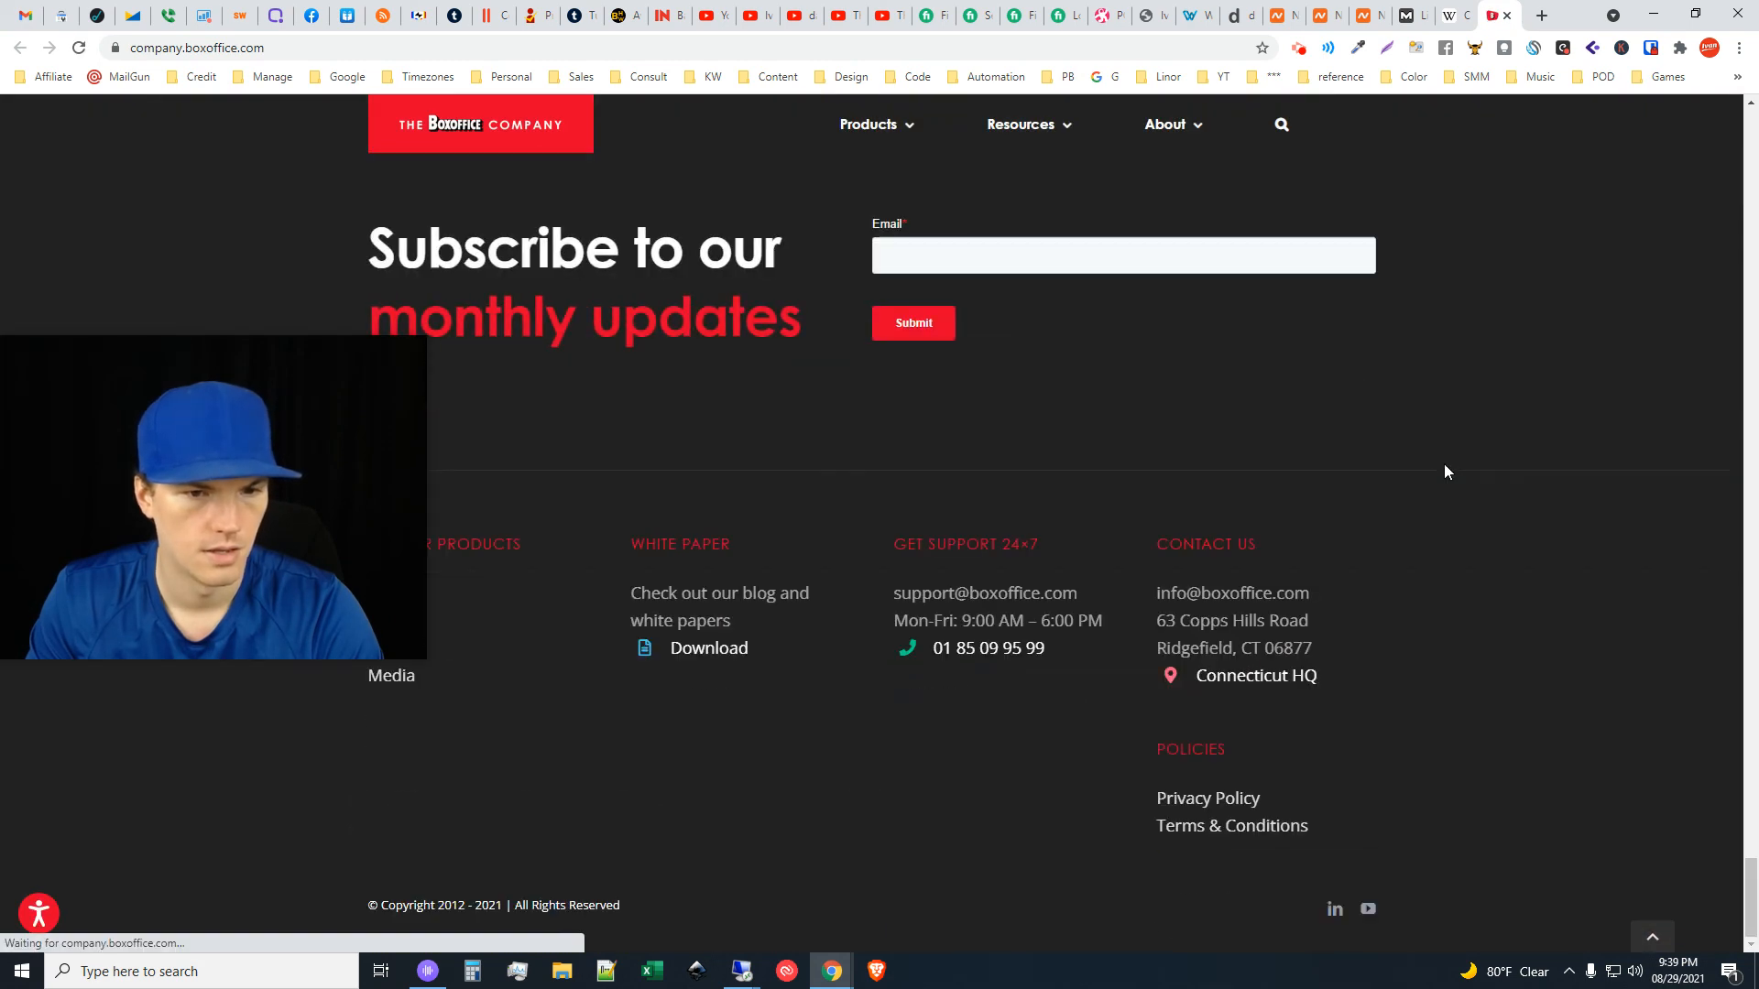
{"action": "key", "text": "ctrl+w"}
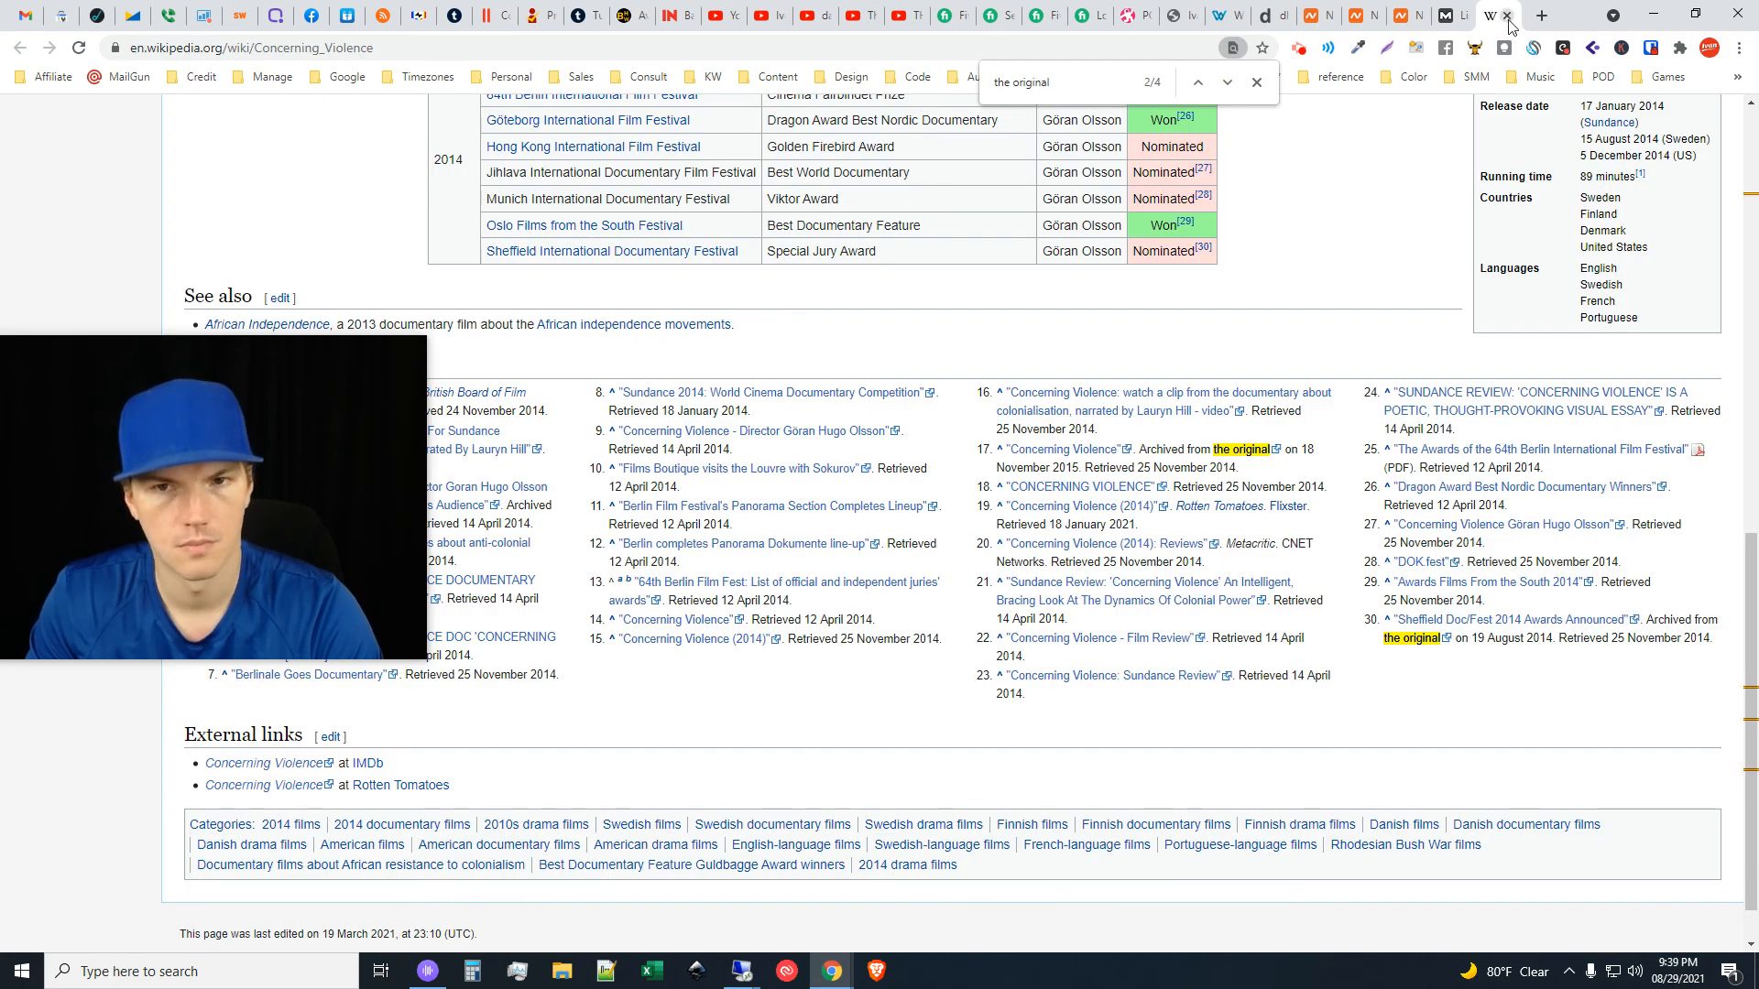
Close the Wikipedia article and review the Namecheap availability results for fliks.co.uk, thegrazette.com and dentopedia.co.uk
{"action": "left_click", "coordinate": [1507, 16]}
{"action": "left_click_drag", "start_coordinate": [1749, 559], "coordinate": [1603, 229]}
{"action": "left_click", "coordinate": [1449, 11]}
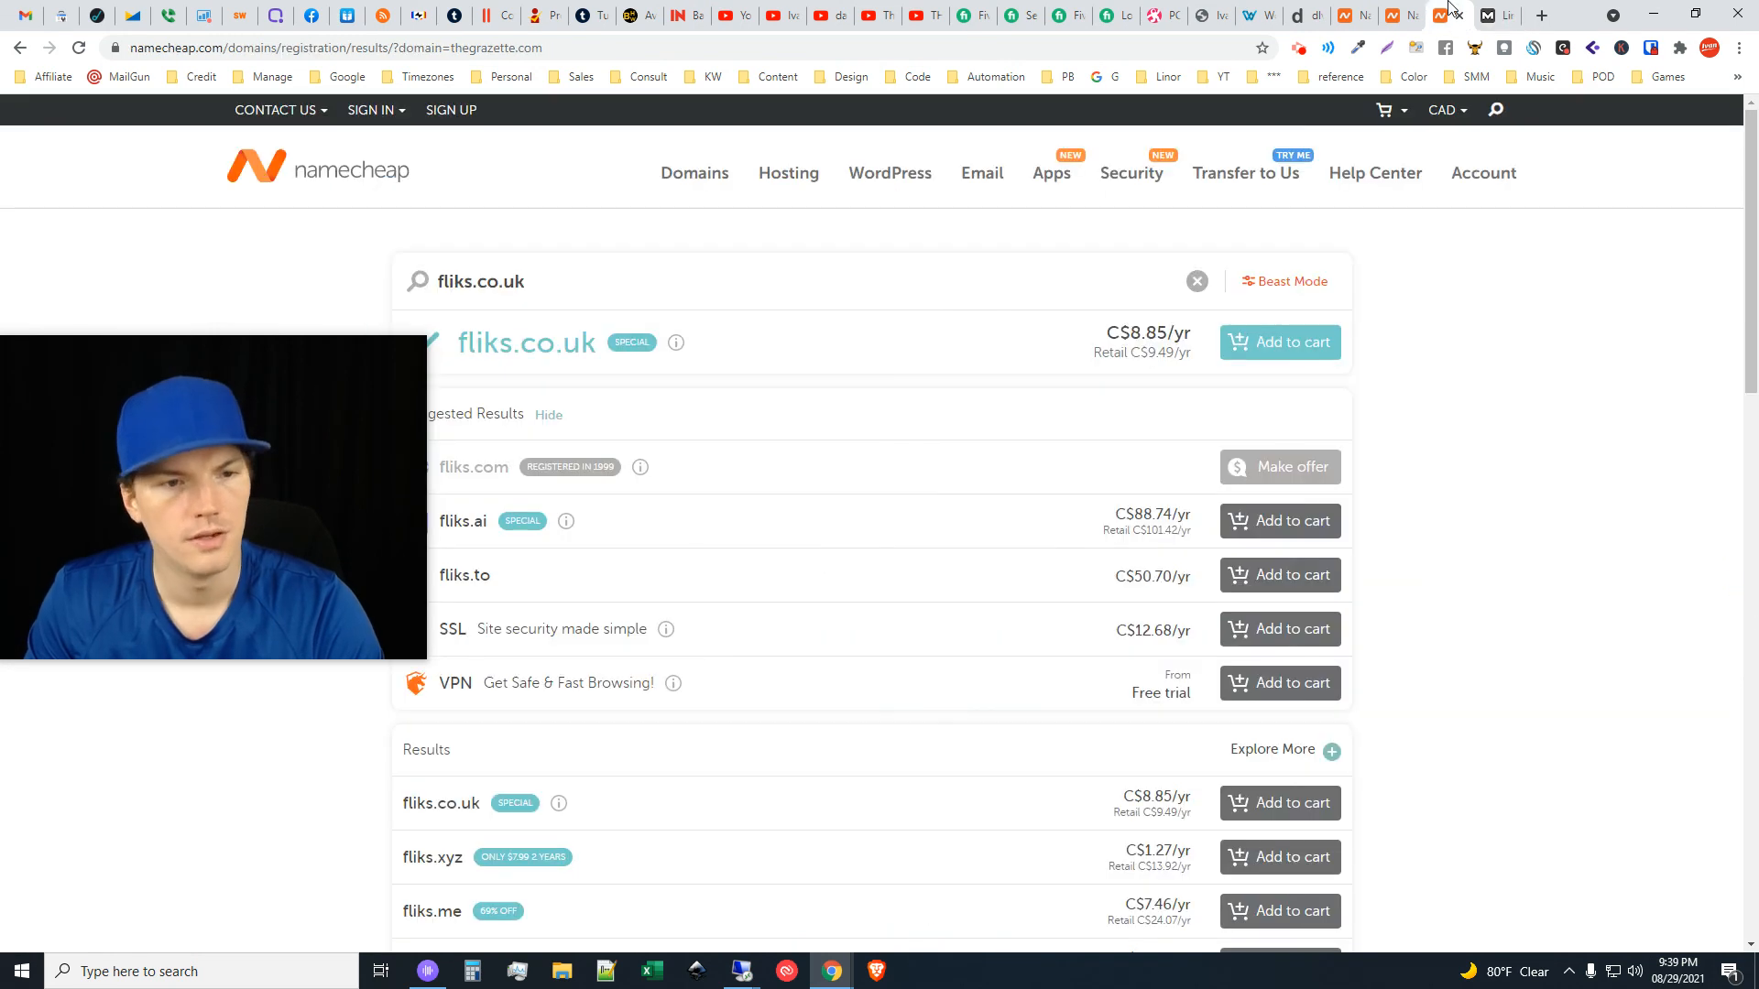
{"action": "left_click", "coordinate": [1394, 11]}
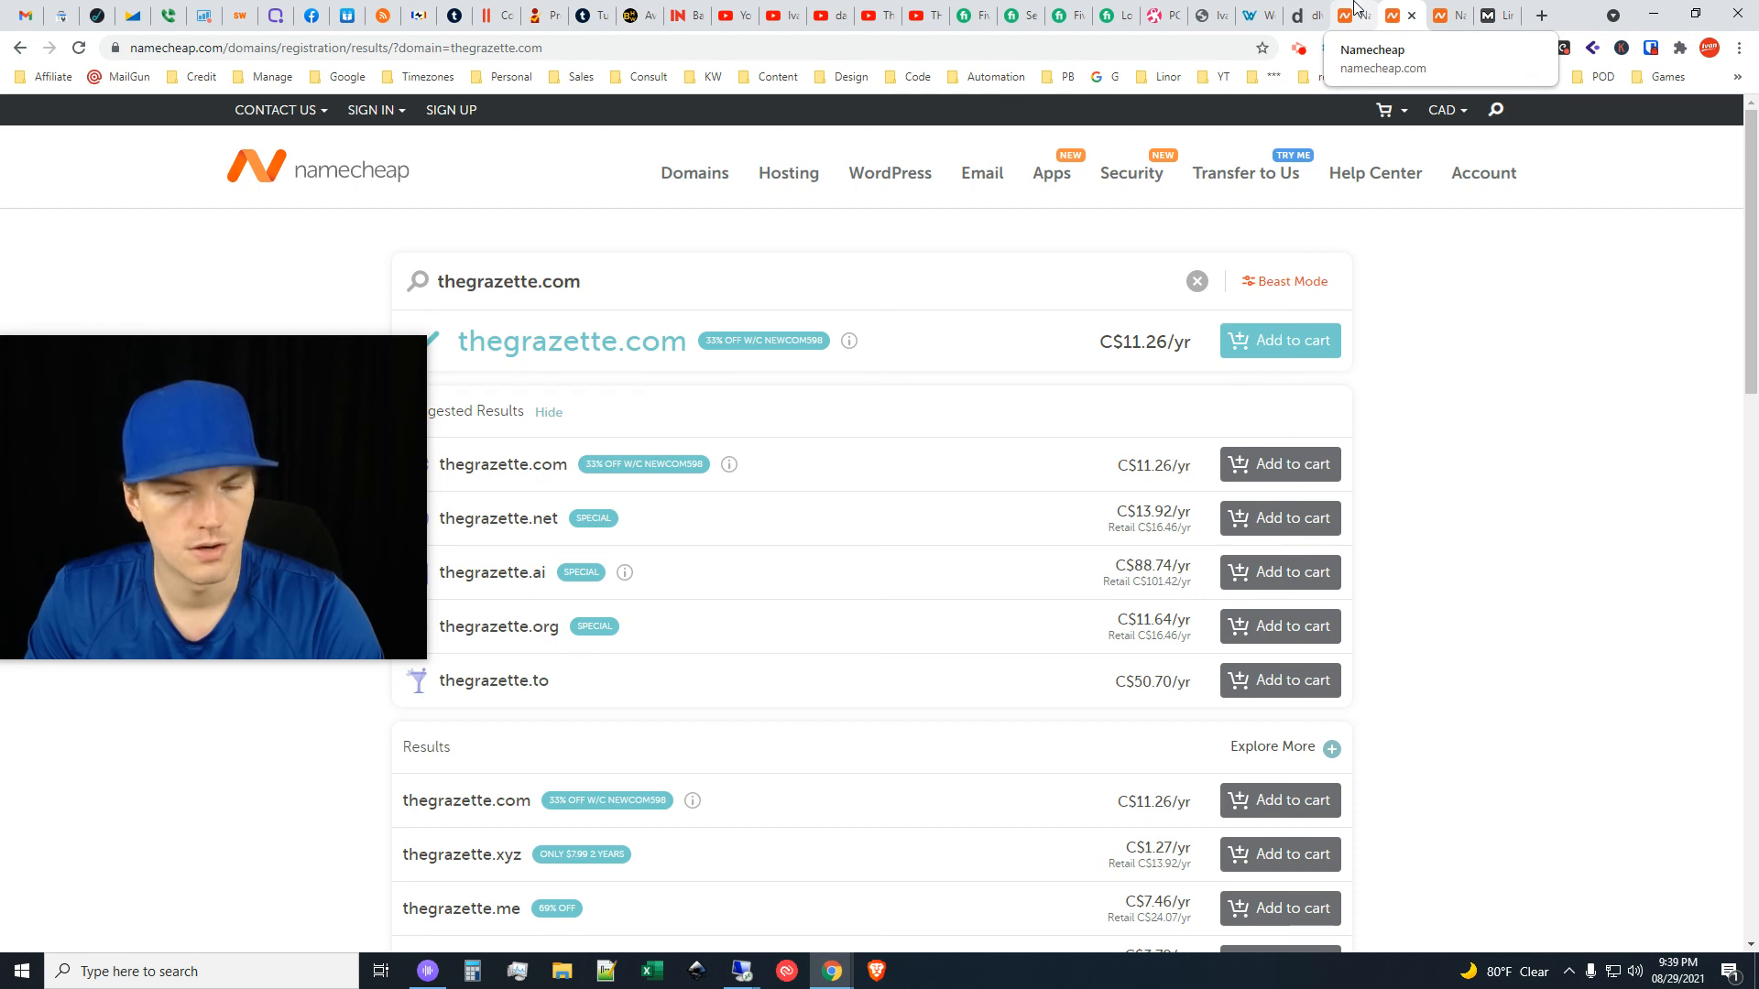
{"action": "left_click", "coordinate": [1357, 6]}
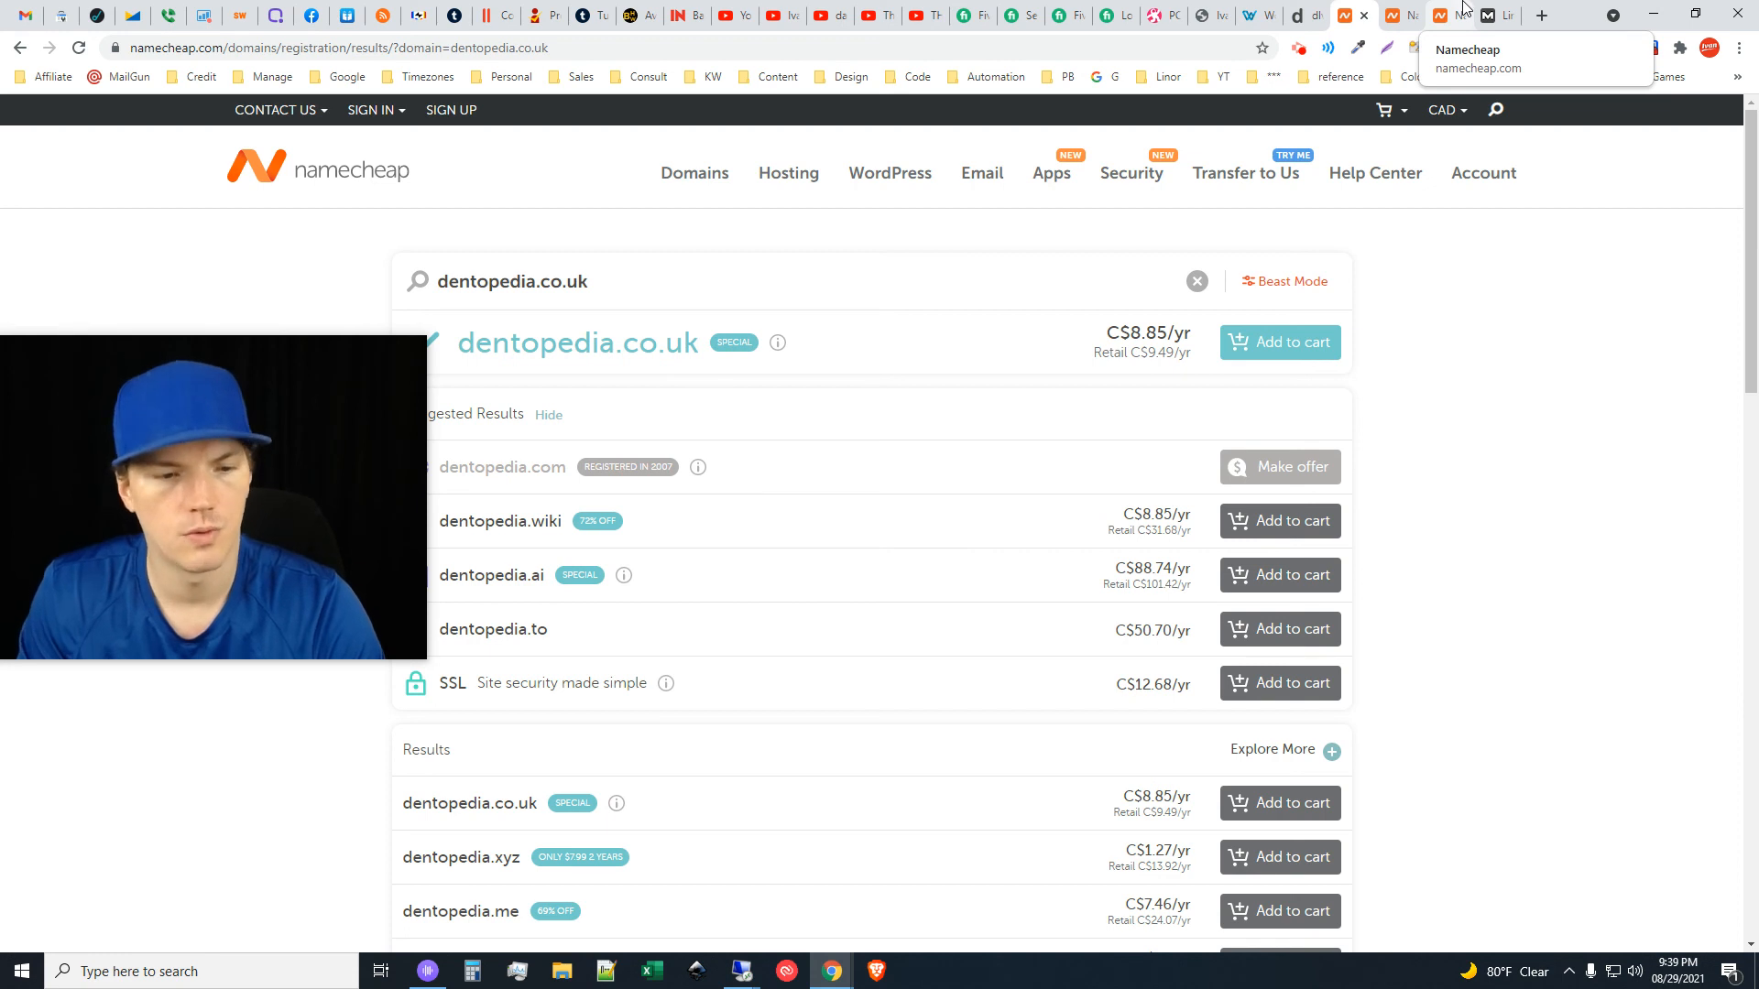
Switch to the red-server remote desktop showing ScrapeBox's Expired Domain Finder and take the session out of full screen
{"action": "mouse_move", "coordinate": [737, 969]}
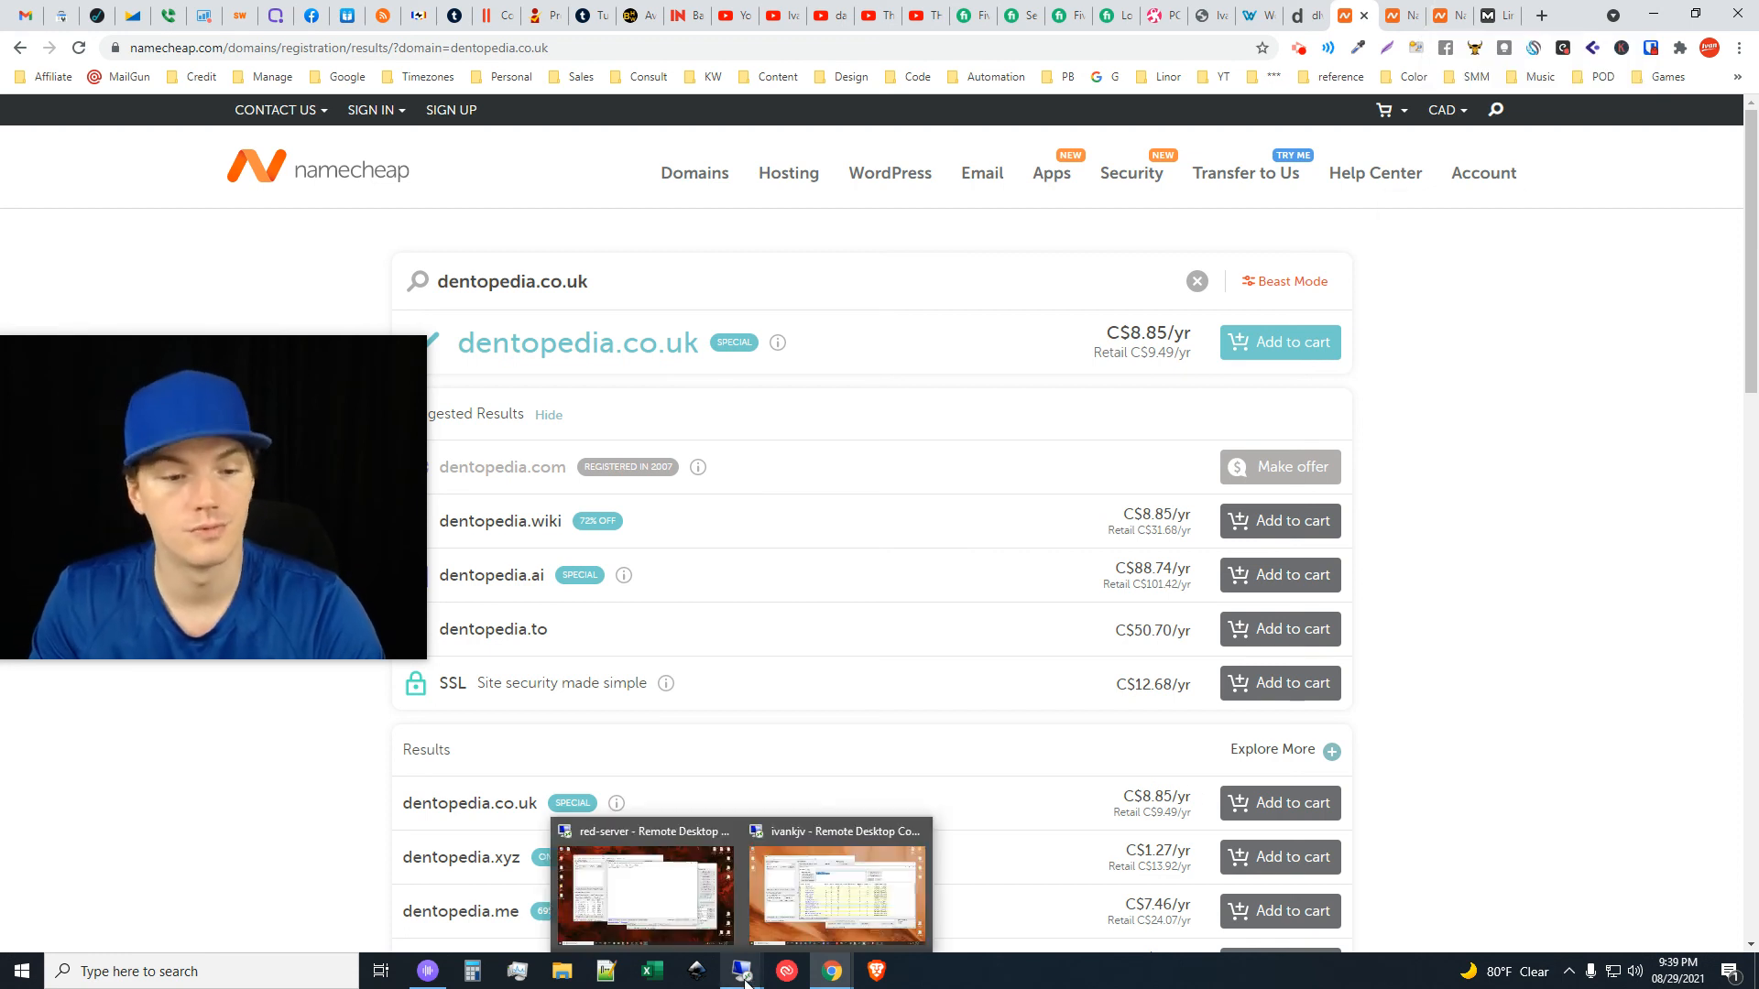
{"action": "left_click", "coordinate": [619, 860]}
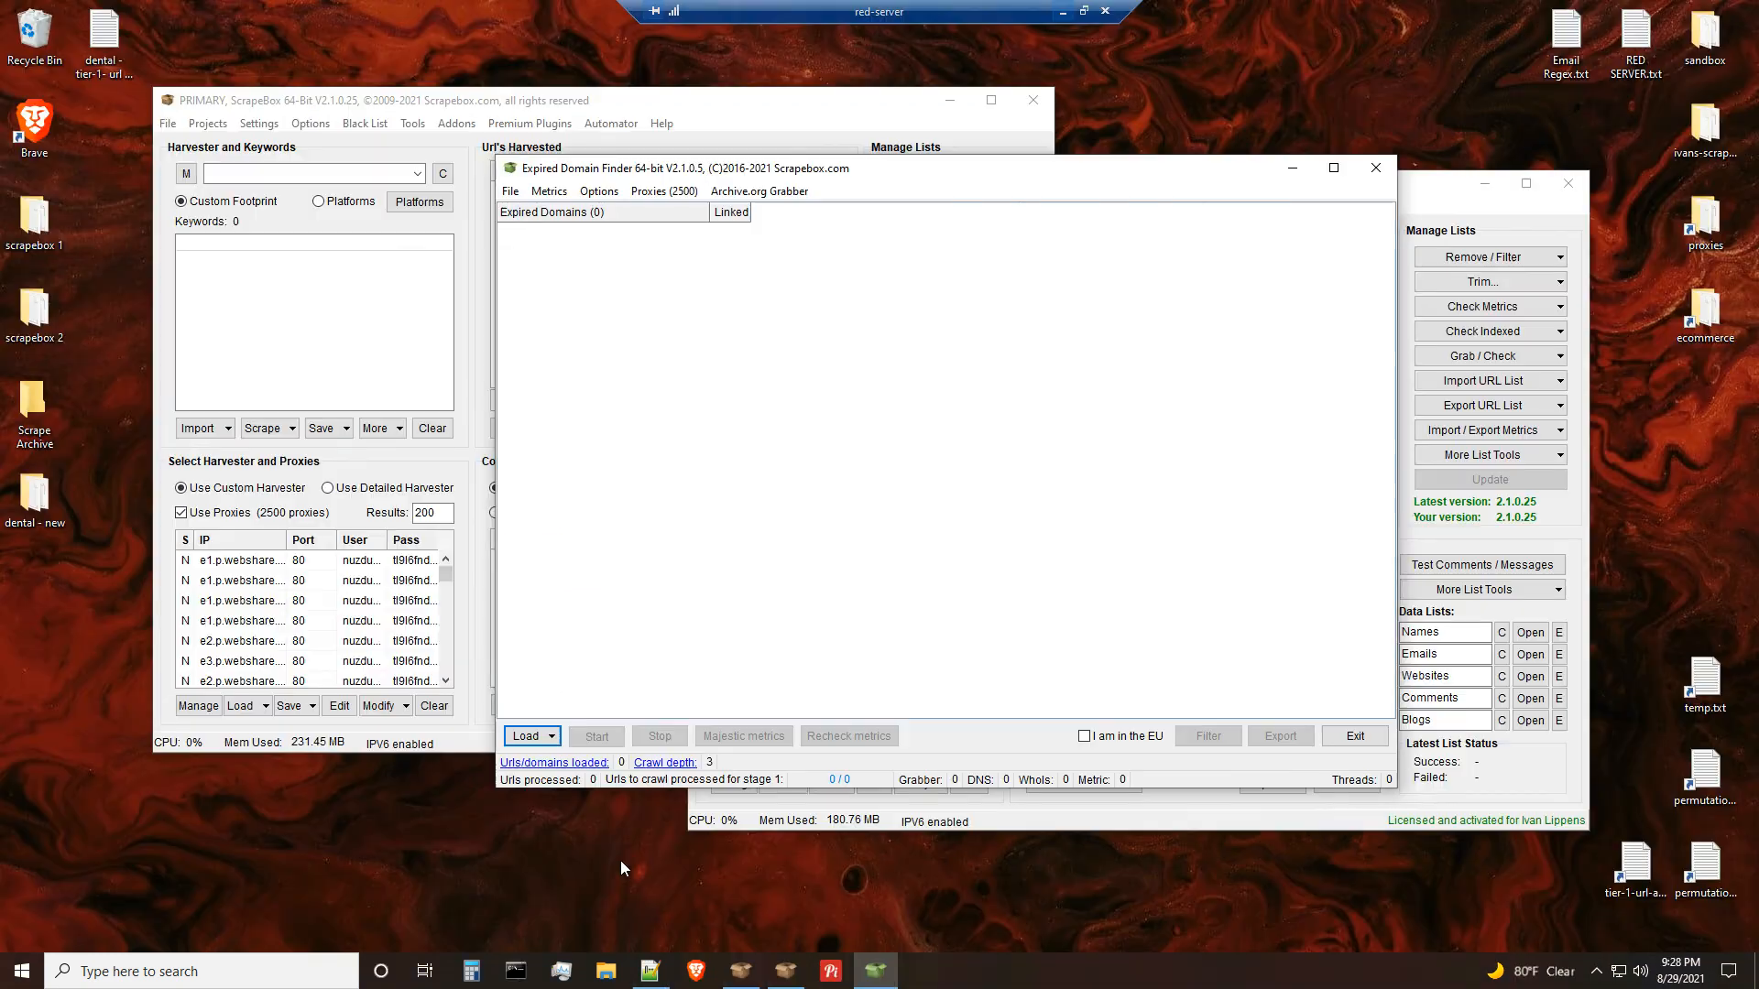
{"action": "left_click", "coordinate": [1085, 12]}
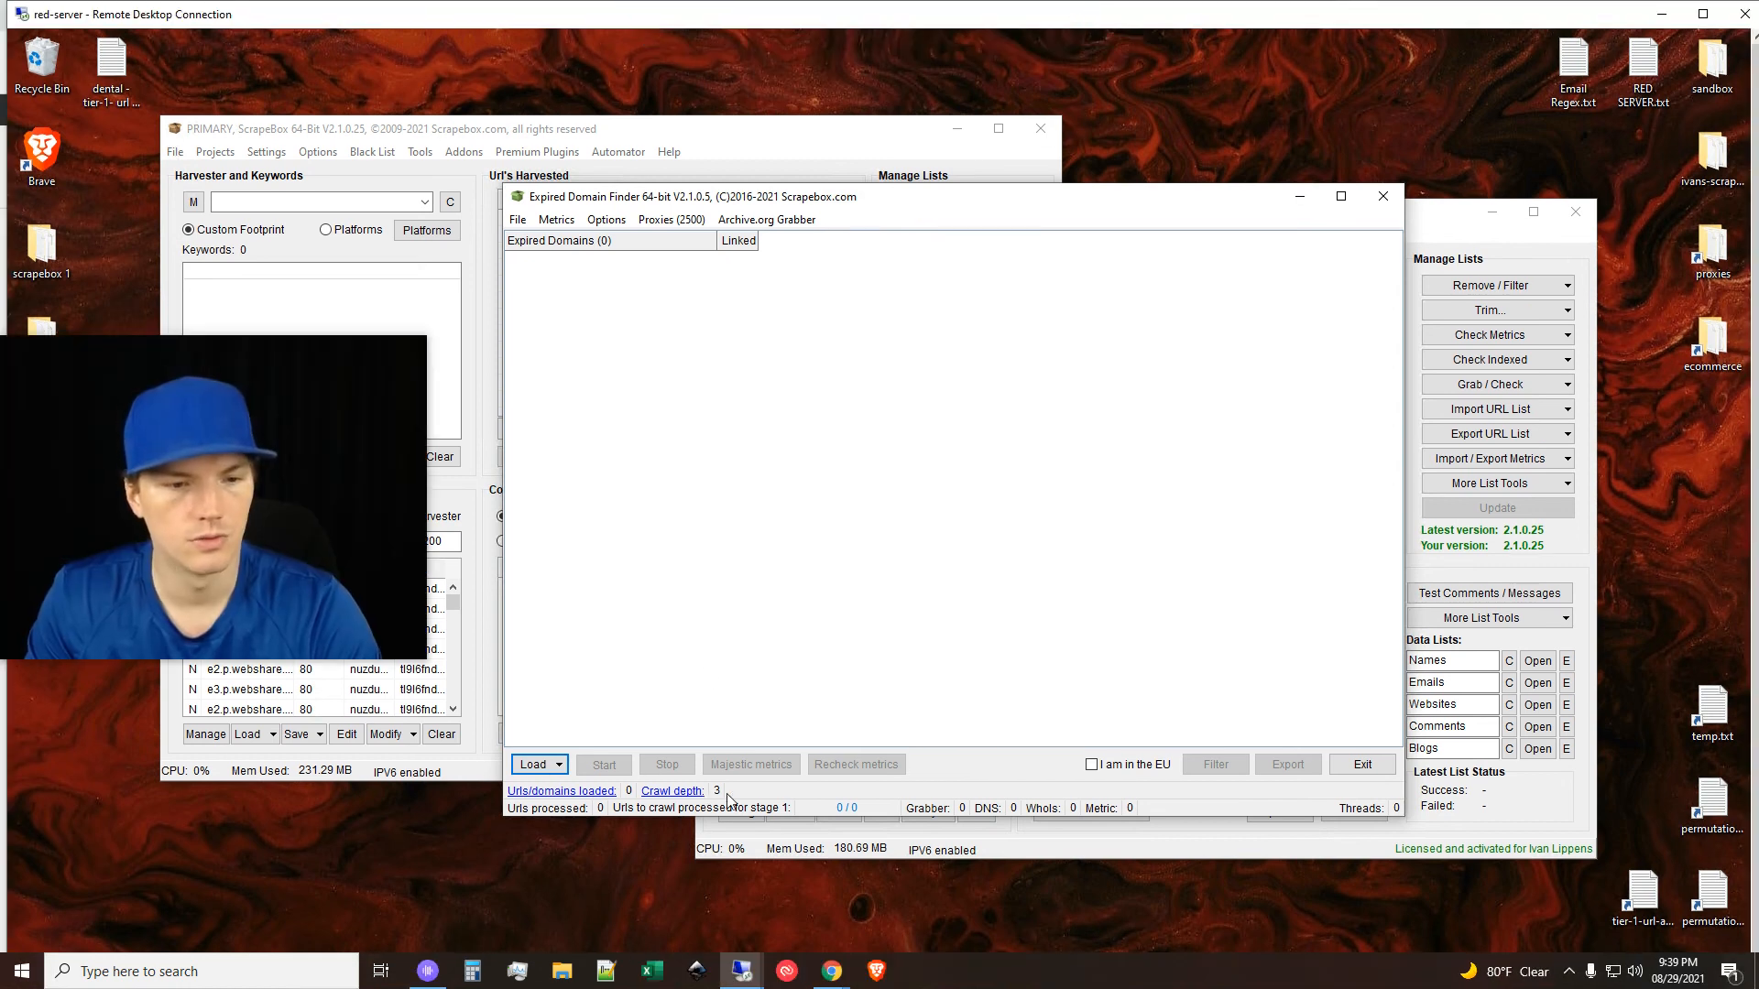